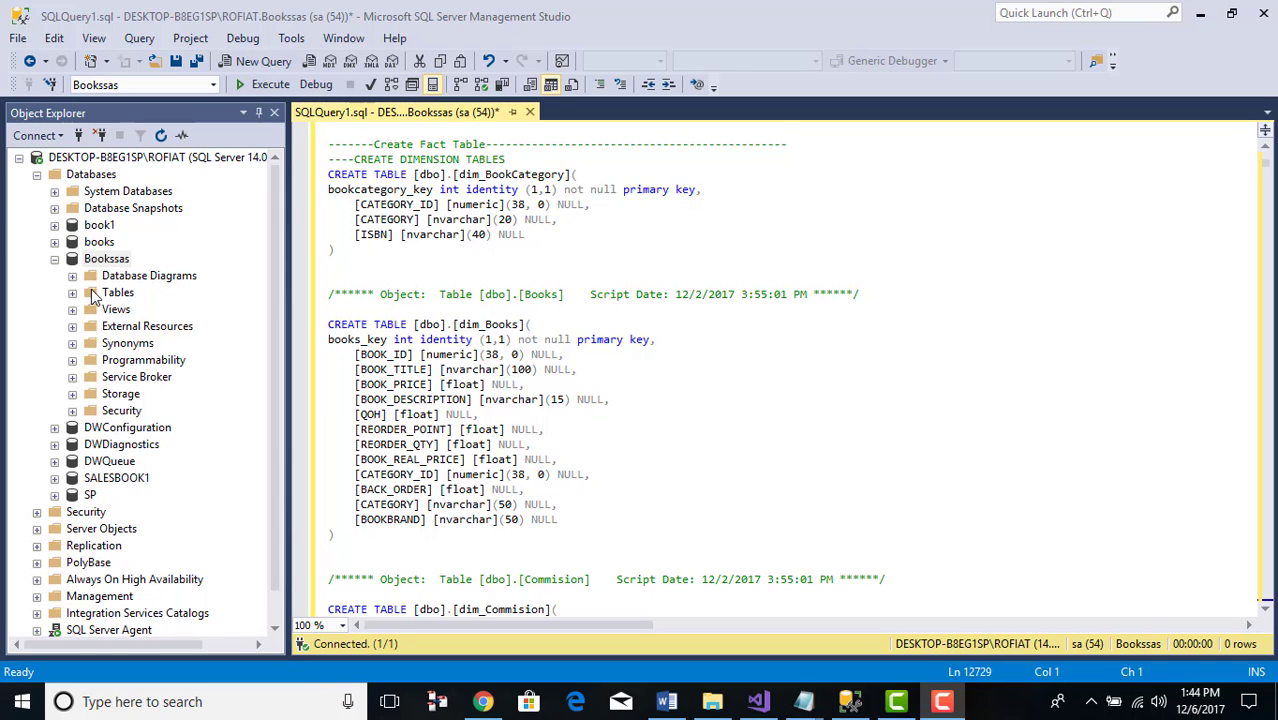
Review the scripting options and database tasks available for the books database
click(104, 243)
right_click(108, 246)
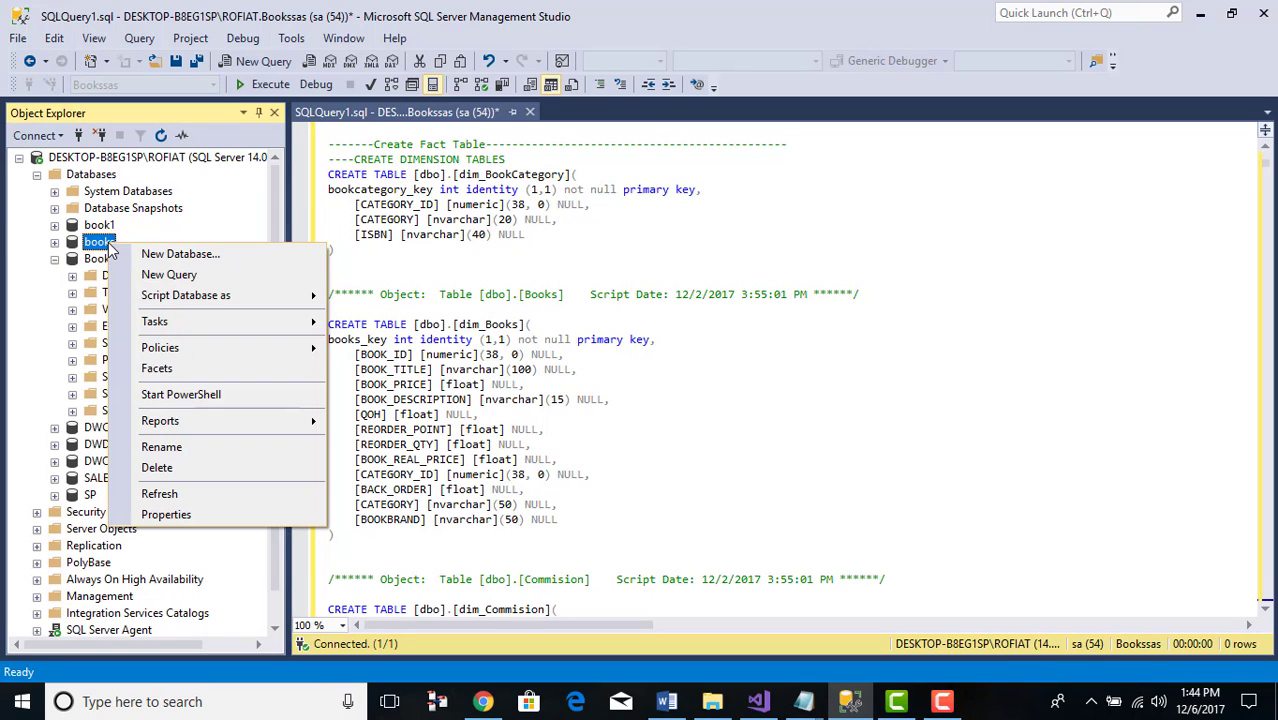
mouse_move(212, 300)
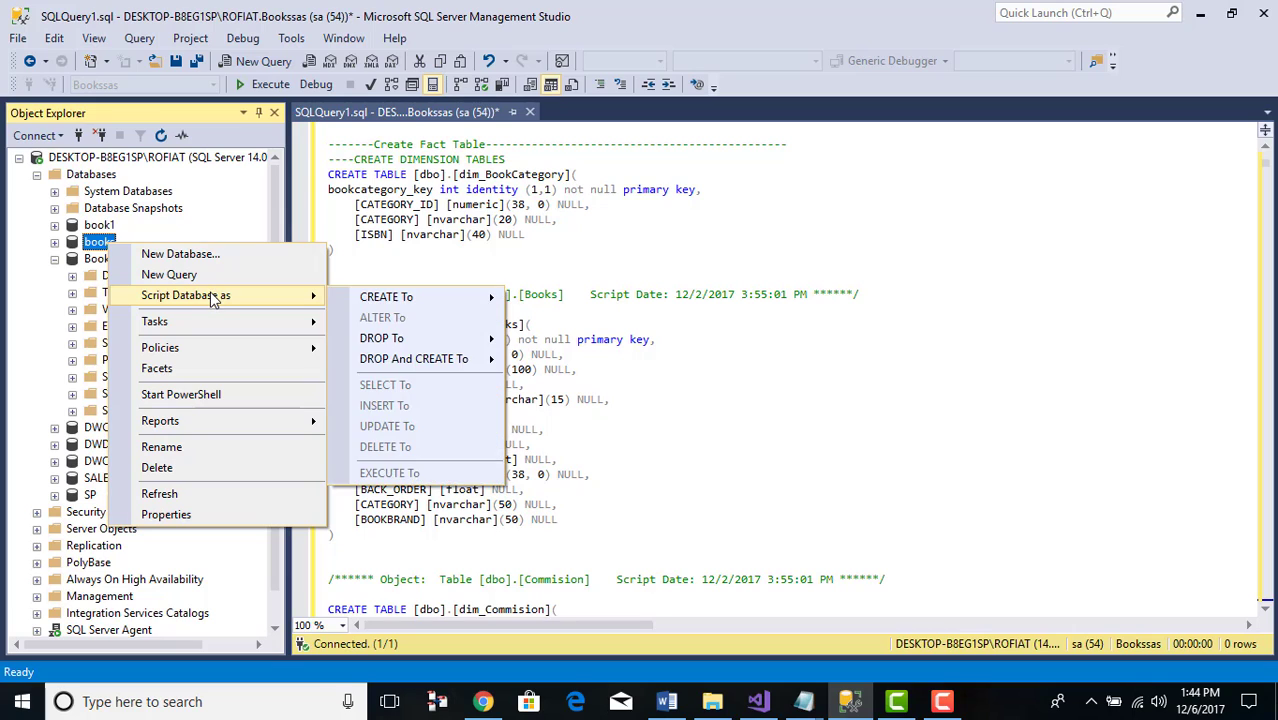
mouse_move(194, 327)
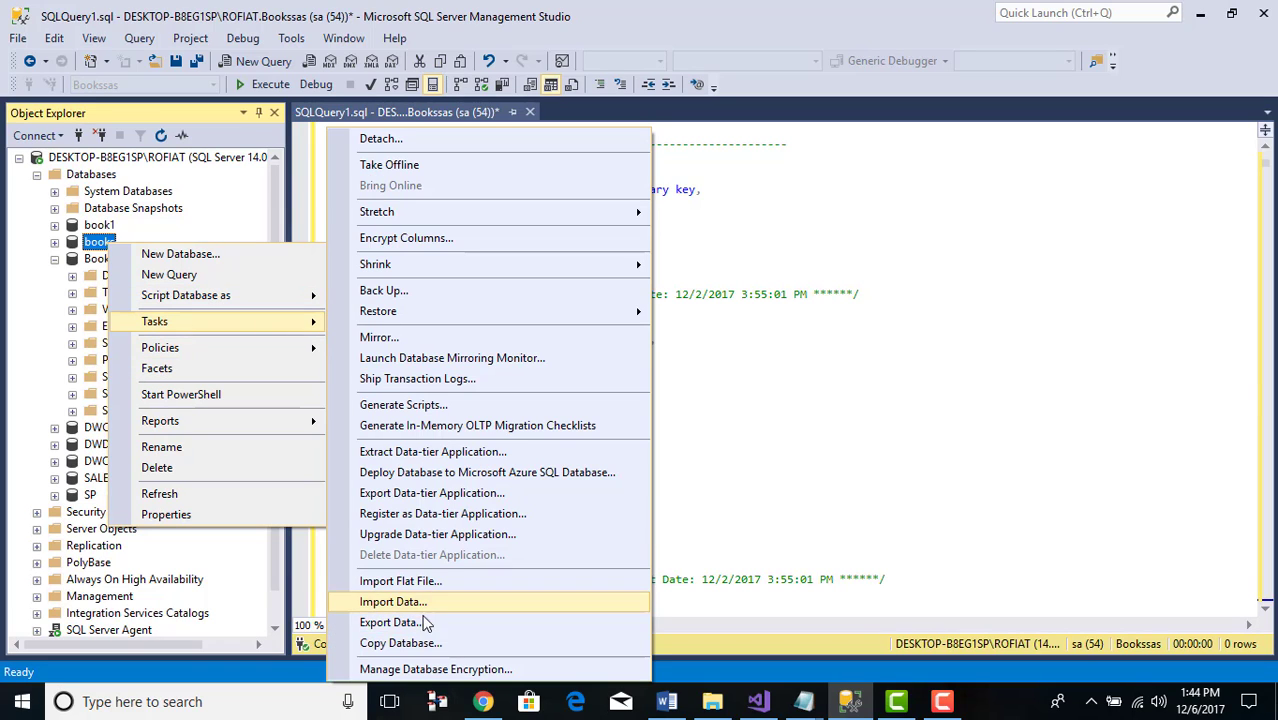
click(765, 369)
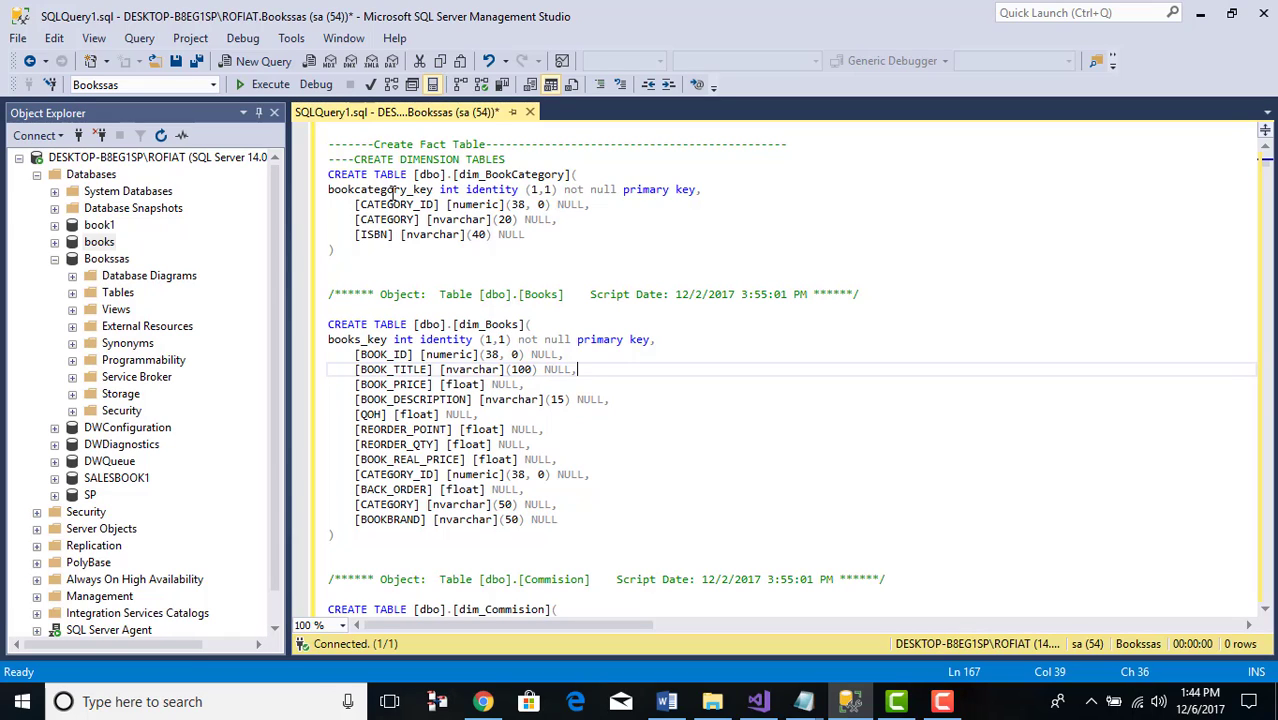
Examine the dim_BookCategory table definition and its bookcategory_key int identity (1,1) column
click(333, 189)
drag(577, 174, 490, 174)
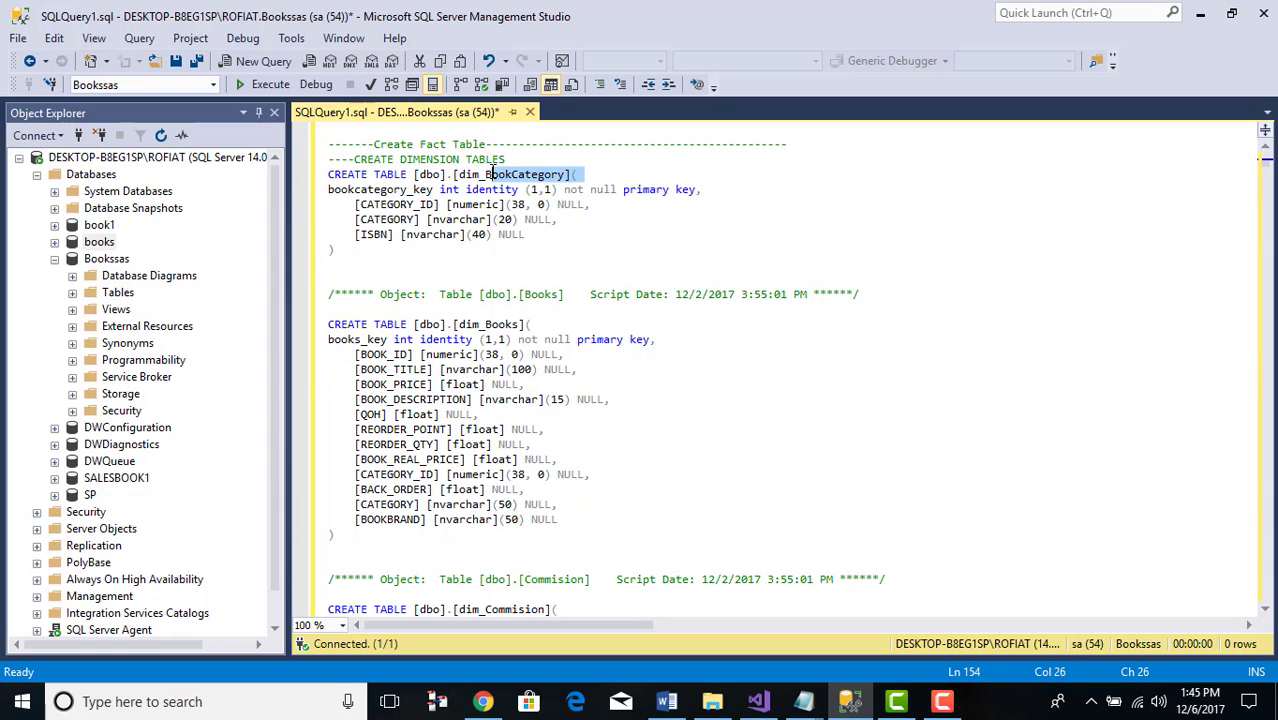
drag(328, 189, 559, 186)
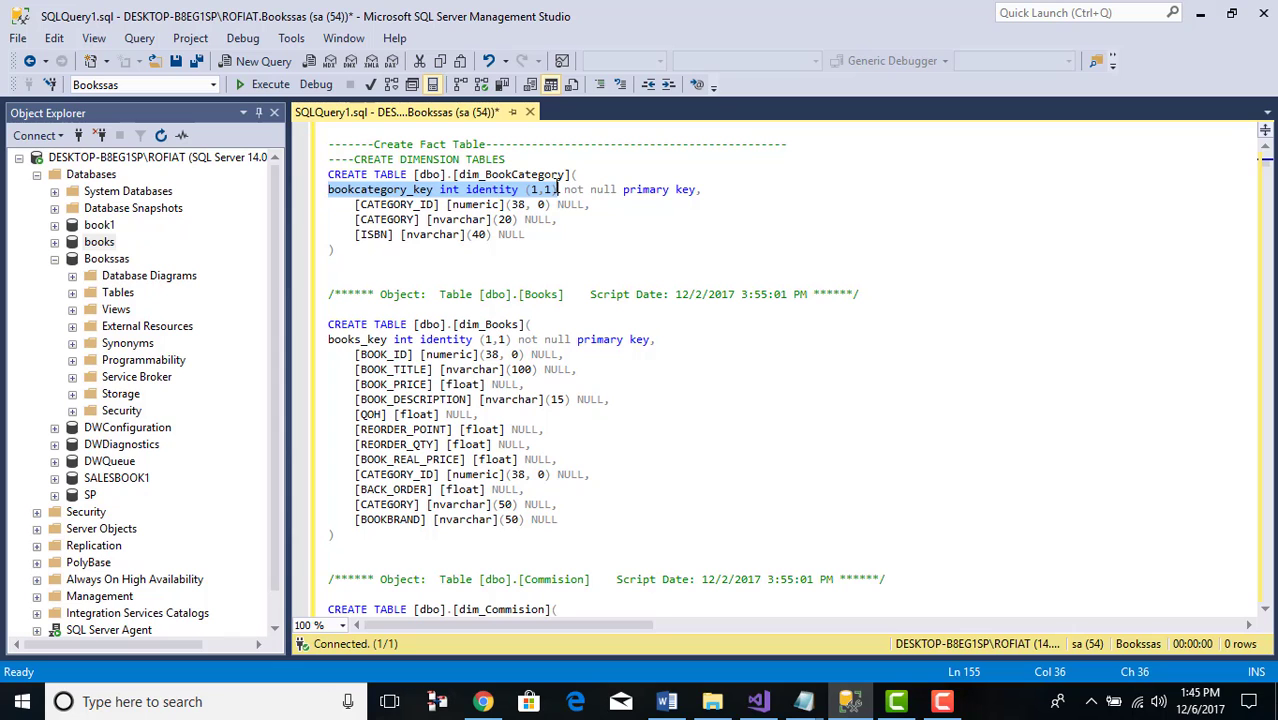
click(479, 189)
Review the dimension table definitions through dim_Customer, highlighting its customer_key identity primary key line
scroll(490, 372, down, 2)
scroll(490, 372, down, 11)
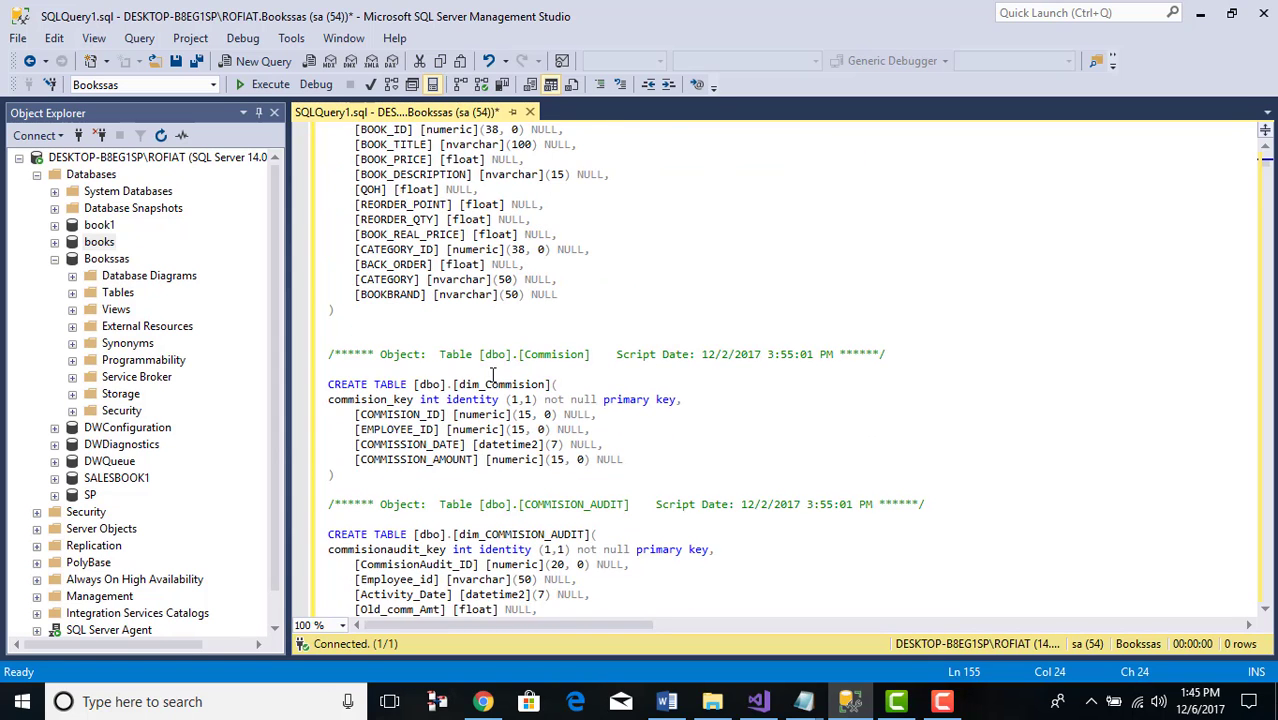
scroll(493, 375, up, 3)
scroll(494, 374, up, 3)
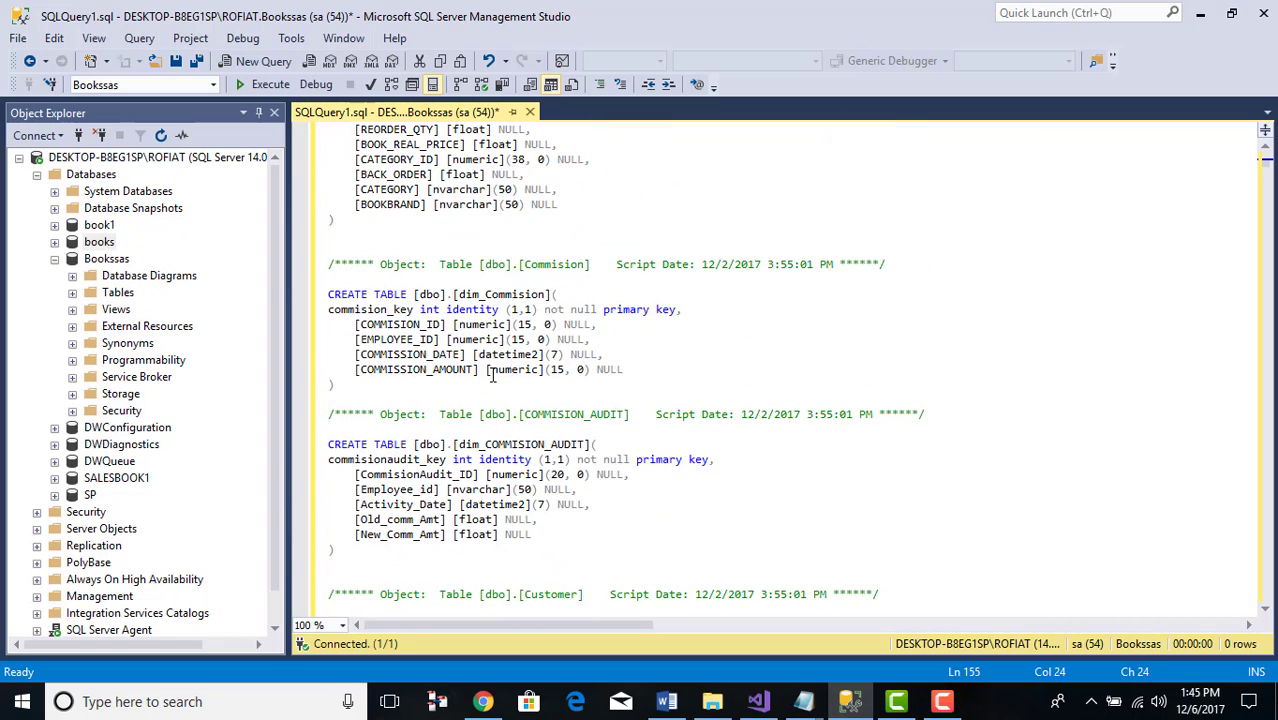
scroll(476, 326, down, 4)
scroll(477, 324, down, 5)
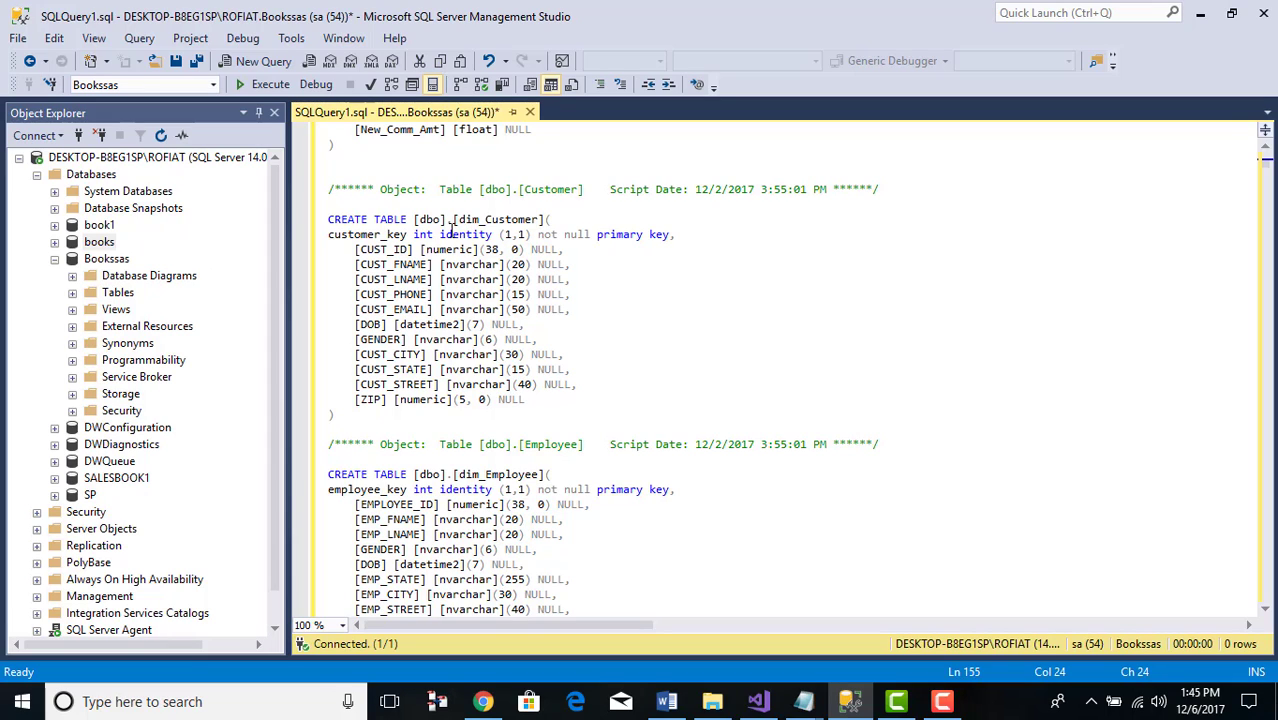
click(330, 236)
drag(330, 236, 677, 234)
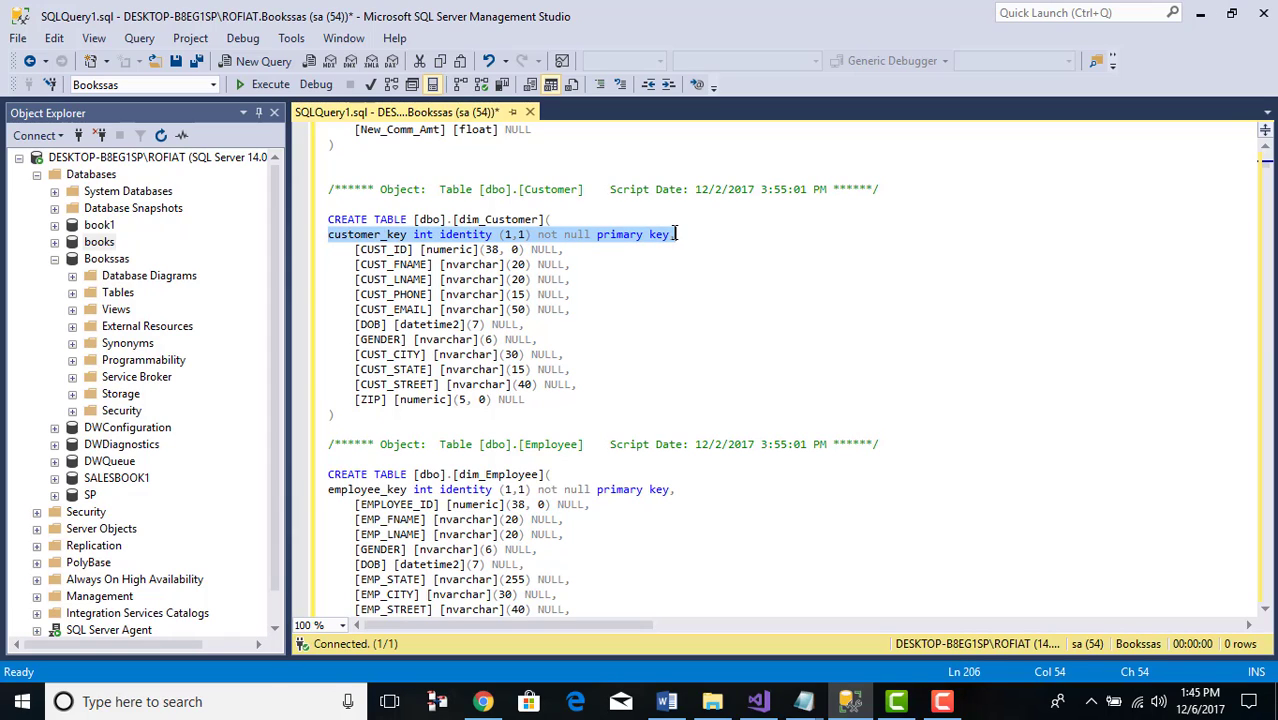
click(377, 279)
Review the dimension tables from dim_Employee to dim_Vendor and highlight the first INSERT statements that load their data
scroll(377, 279, down, 3)
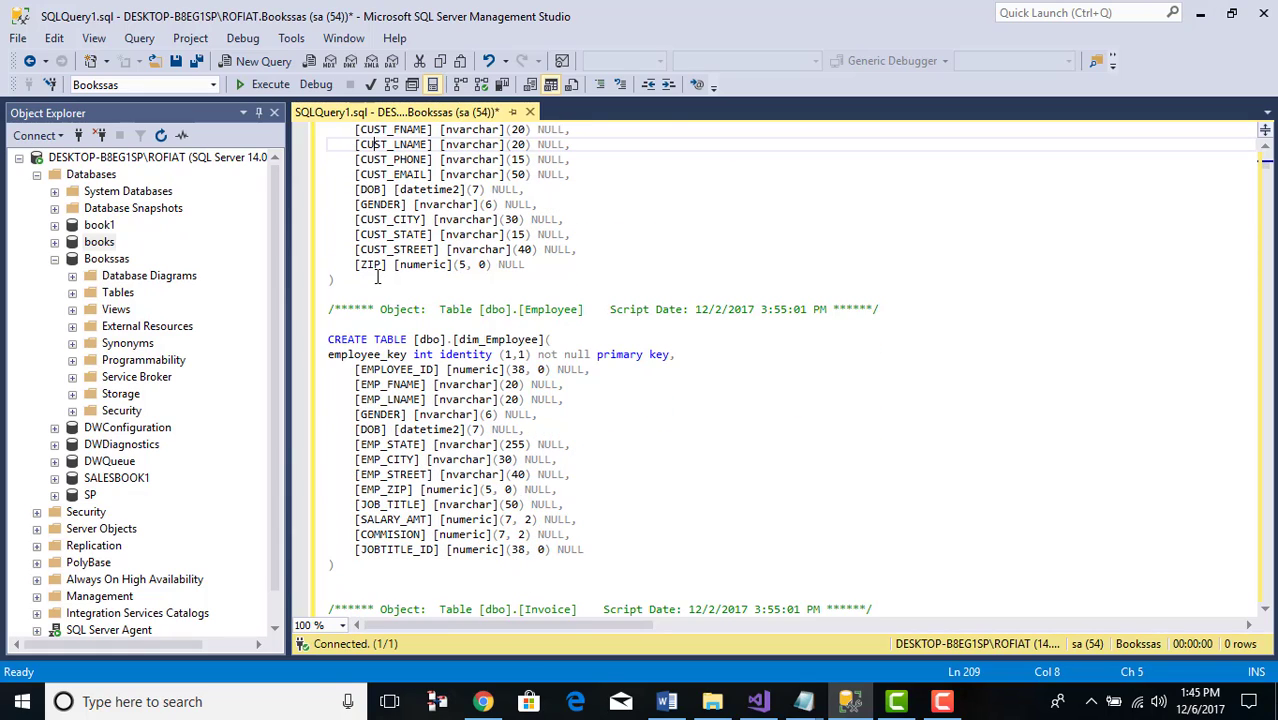
scroll(413, 368, down, 11)
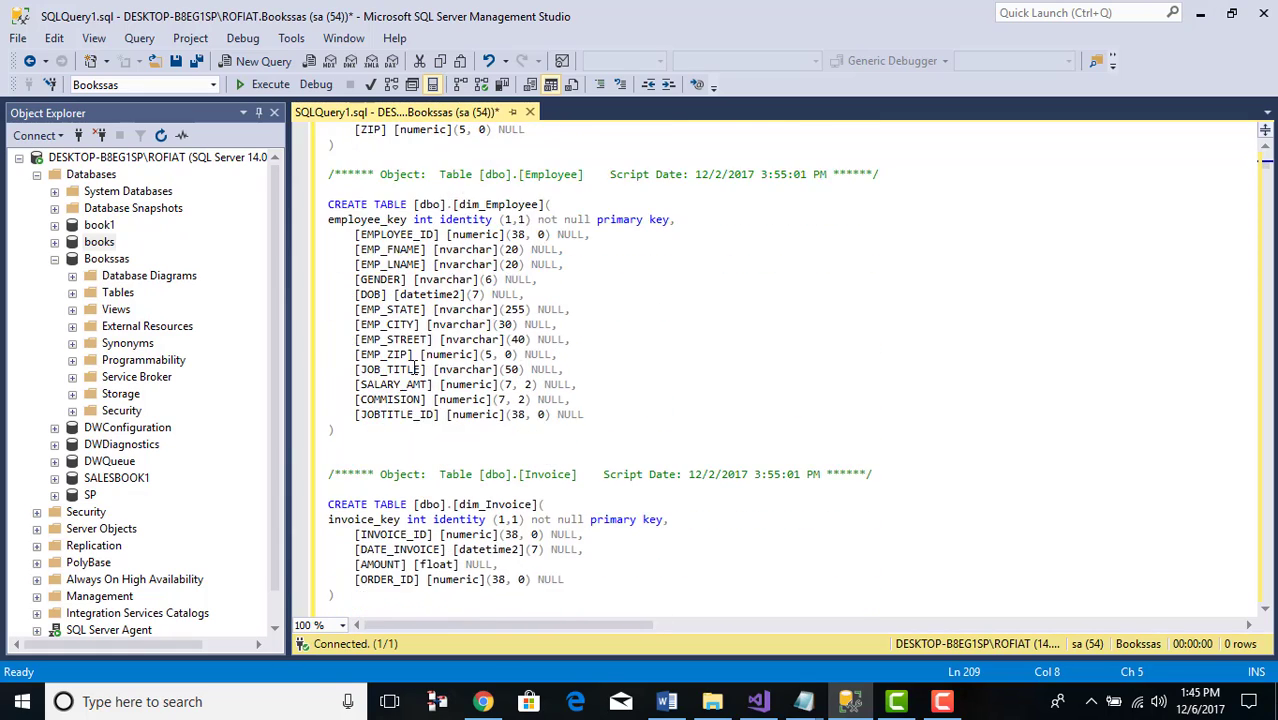
scroll(413, 368, down, 20)
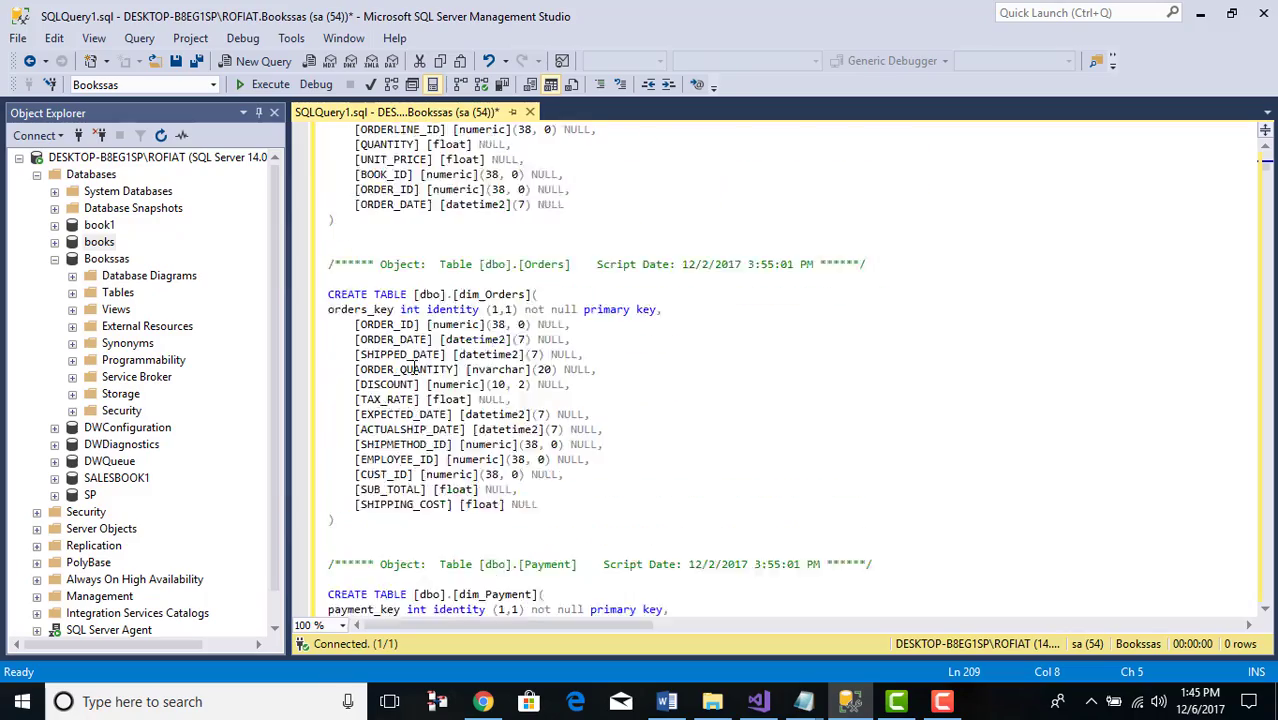
scroll(409, 370, down, 17)
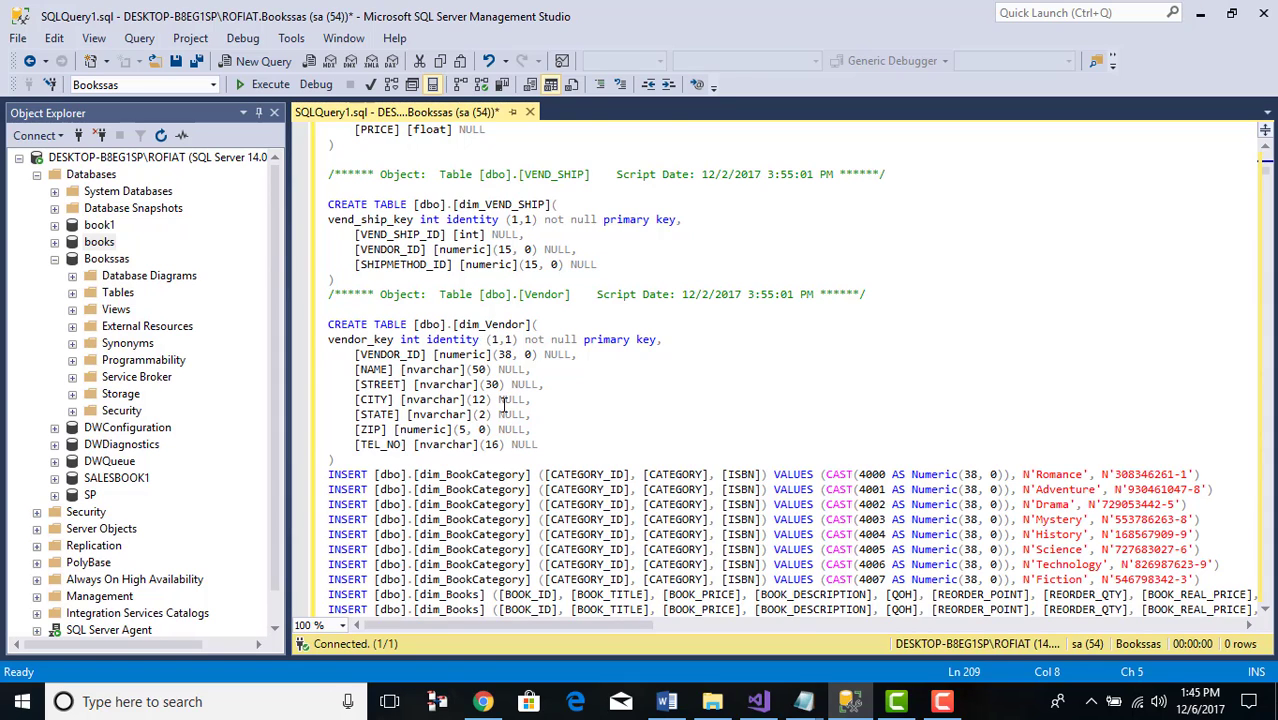
scroll(504, 407, down, 4)
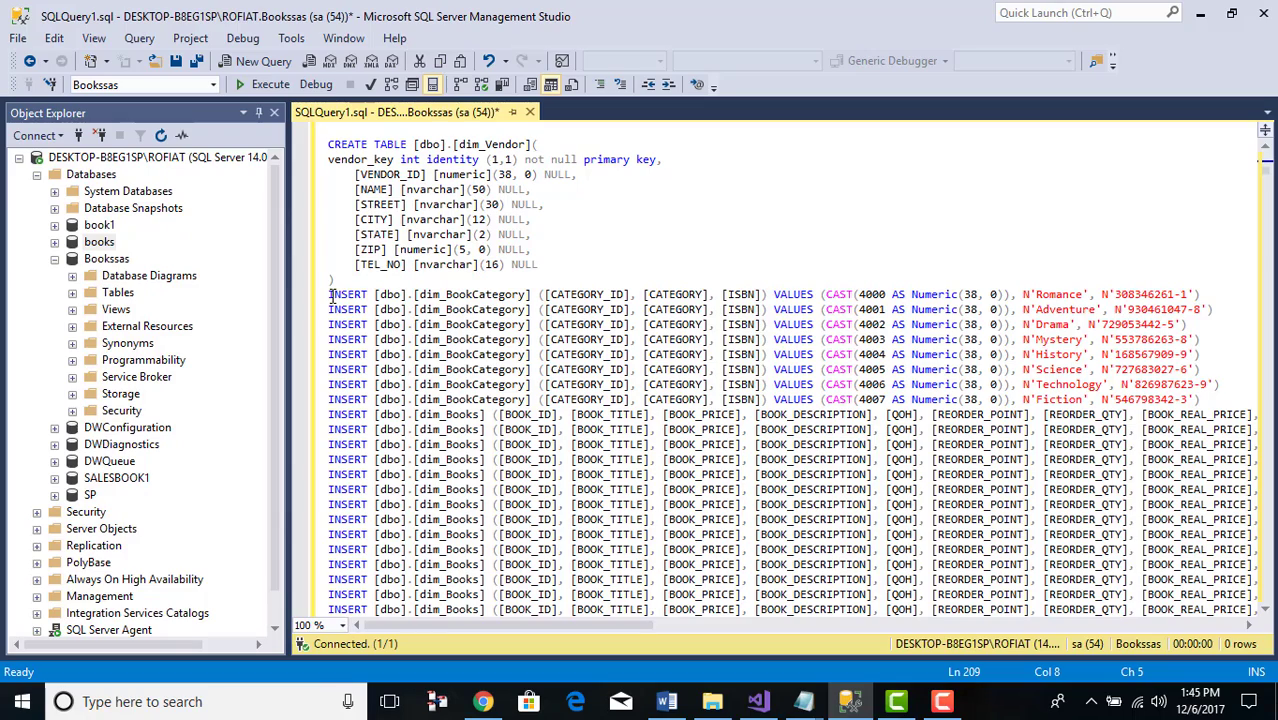
drag(331, 294, 616, 420)
scroll(610, 395, down, 15)
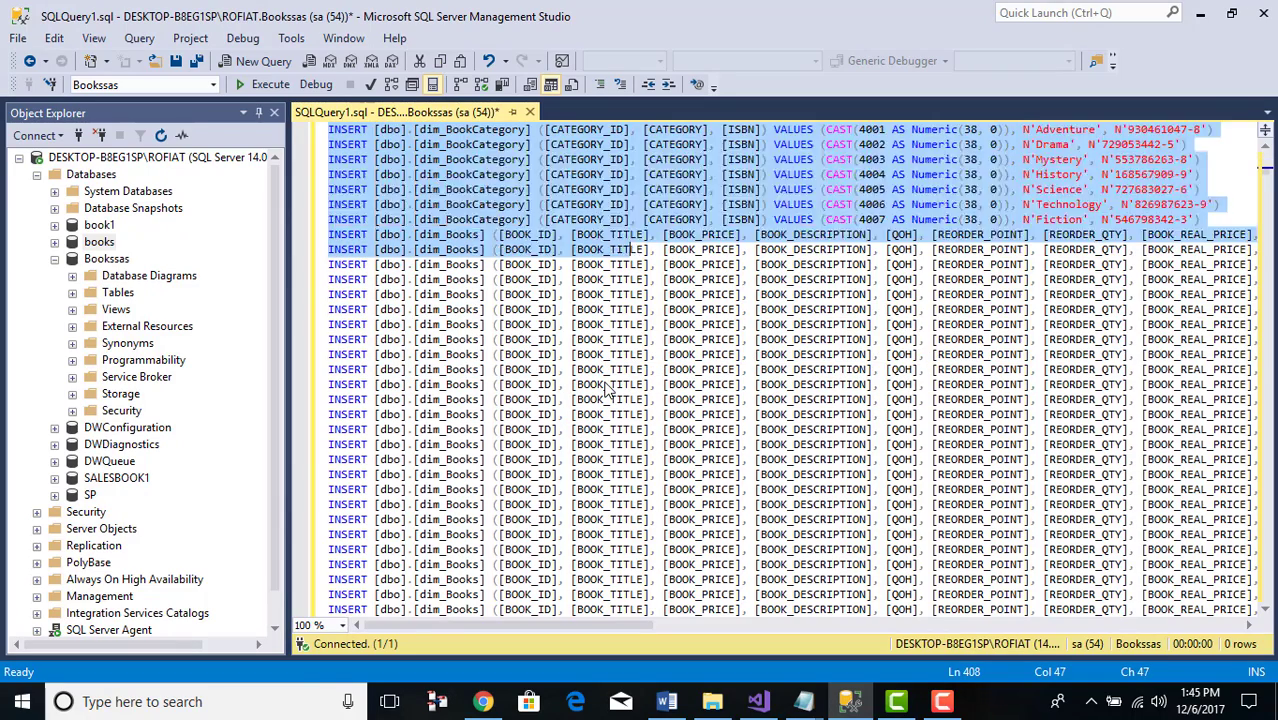
click(608, 386)
Return to the CREATE STAGING TABLE section and examine its selected columns down to the INTO NEWSTAGING clause
scroll(605, 385, up, 20)
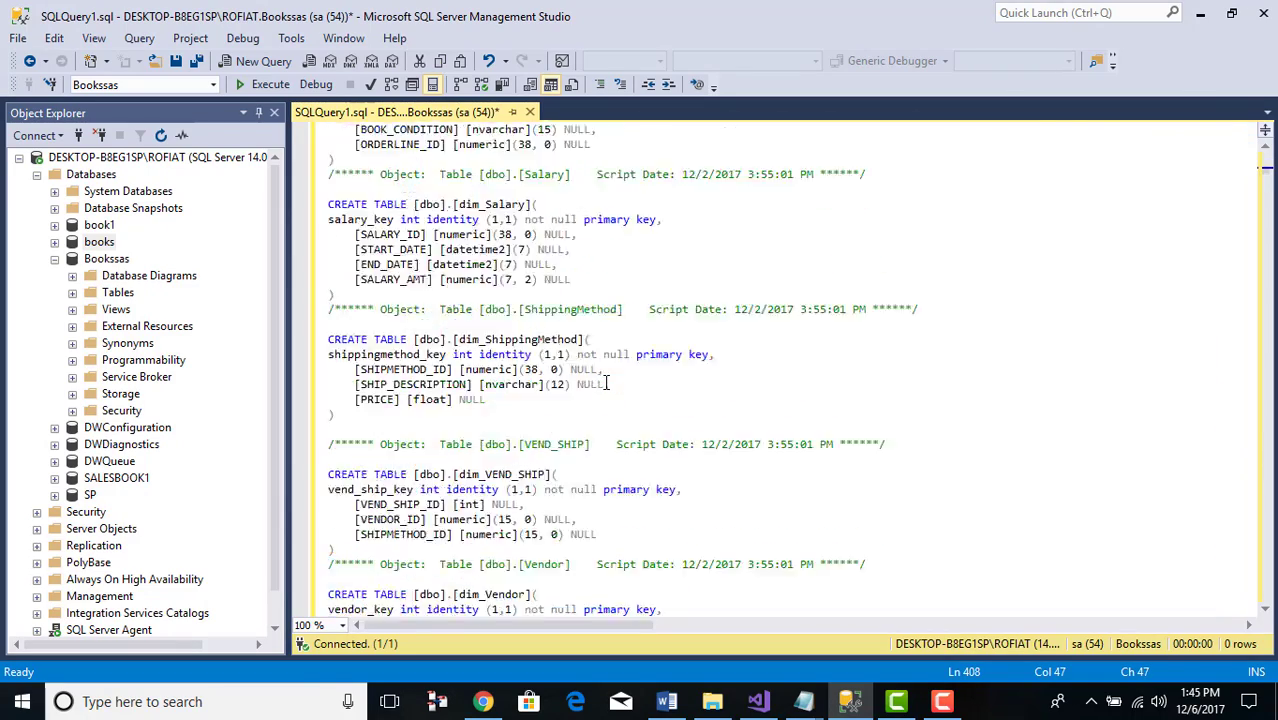
scroll(605, 382, up, 20)
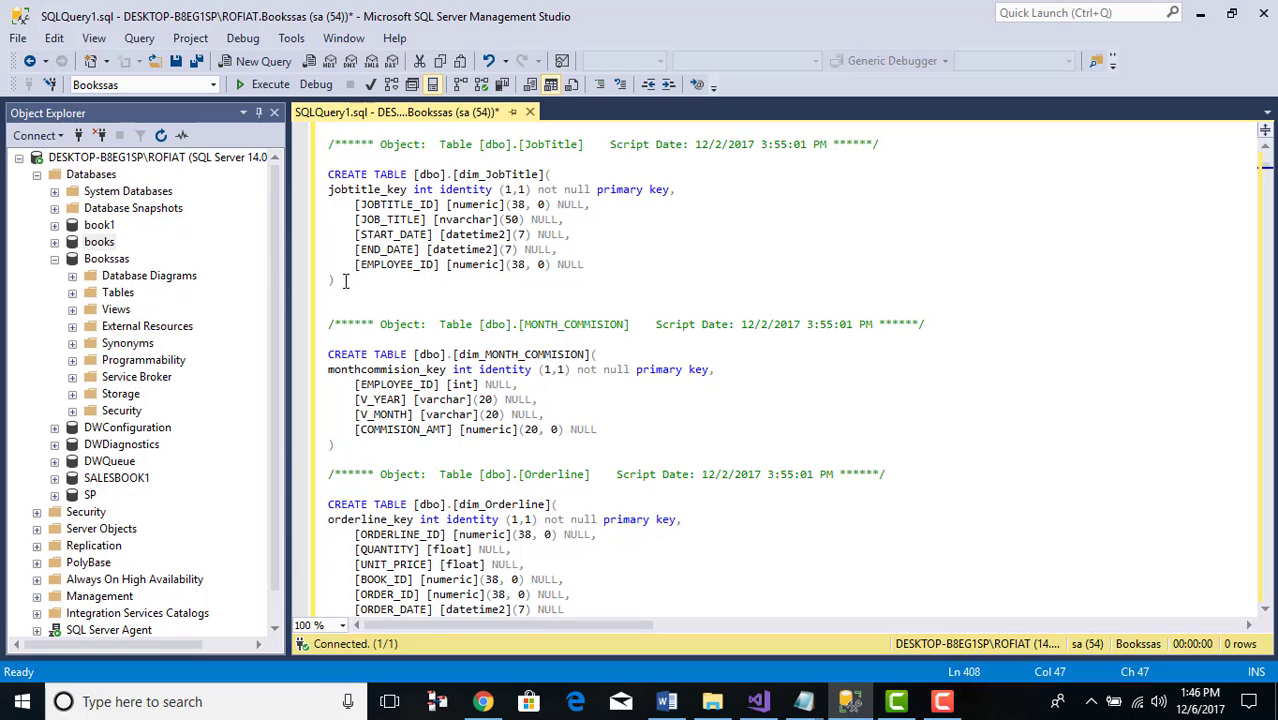
scroll(456, 399, up, 13)
scroll(456, 399, up, 6)
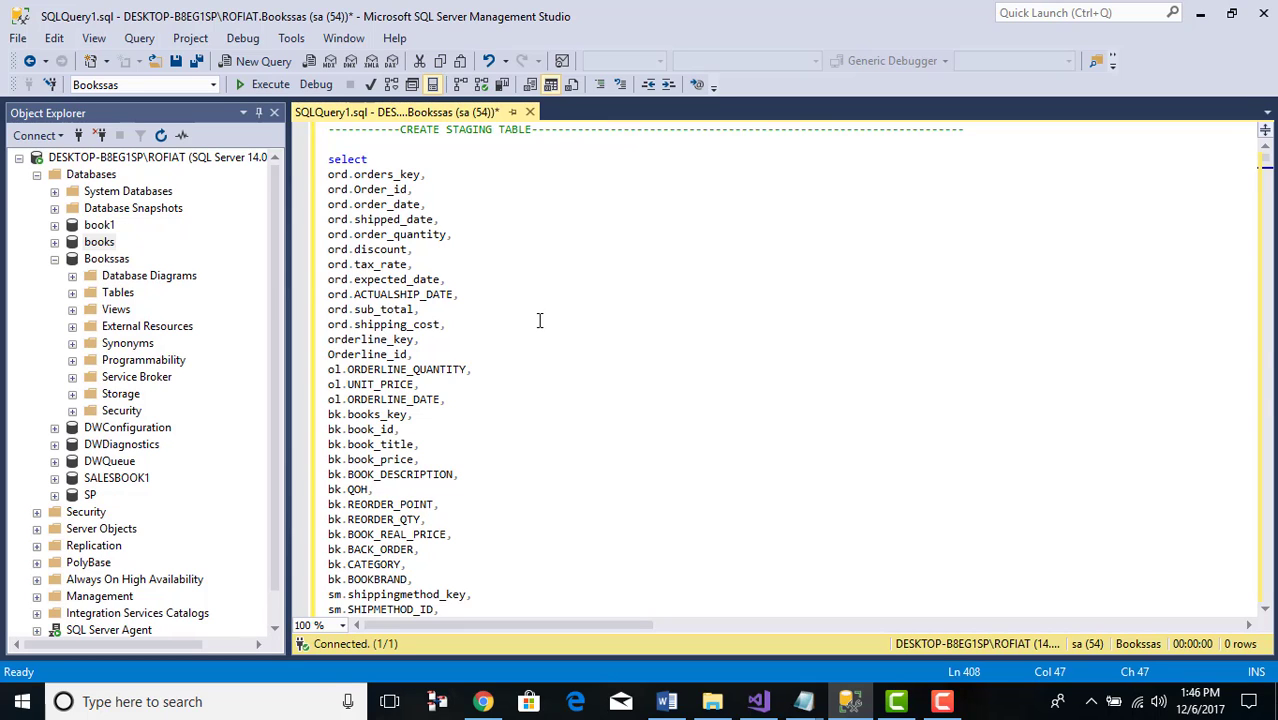
scroll(539, 320, down, 15)
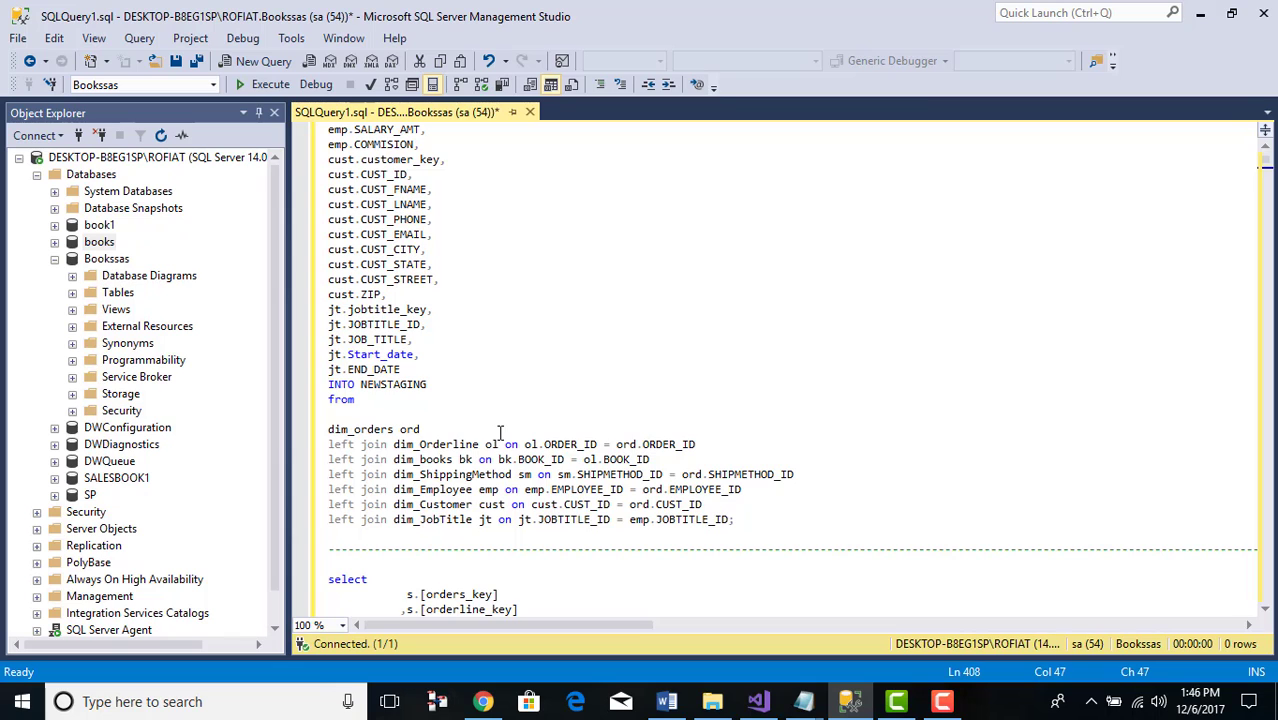
scroll(500, 432, up, 8)
scroll(500, 432, up, 3)
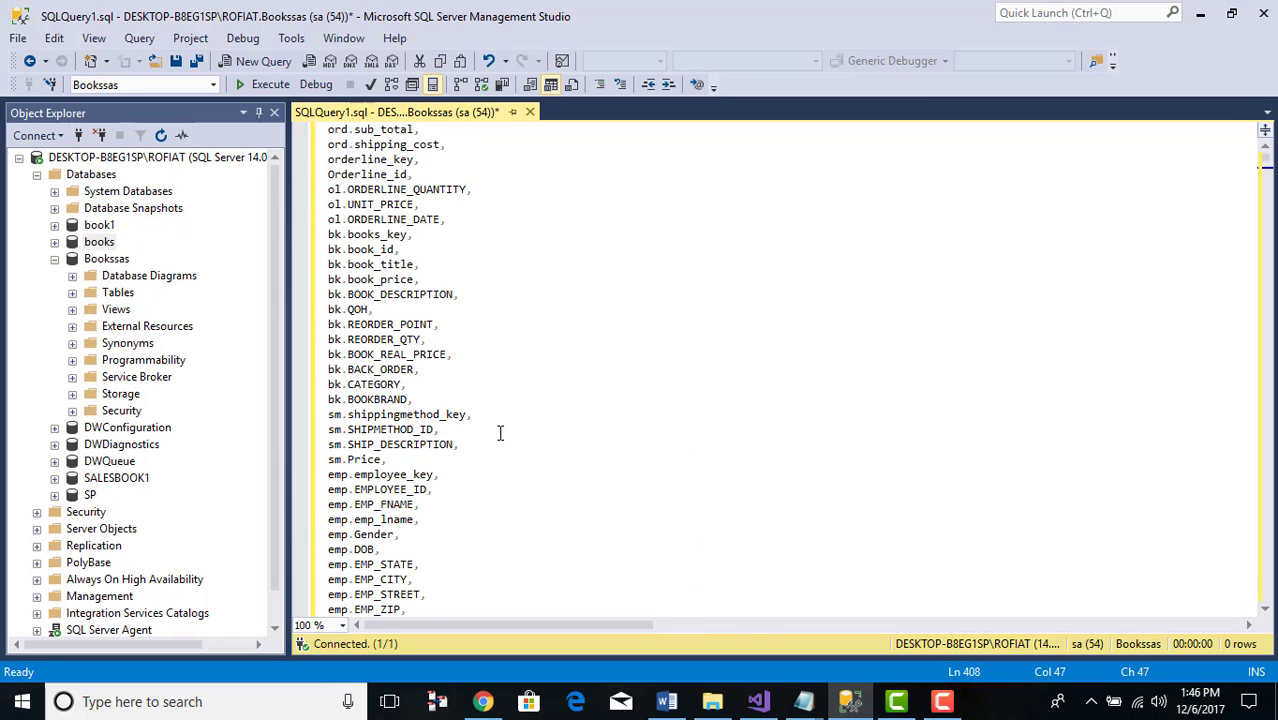
scroll(500, 432, up, 4)
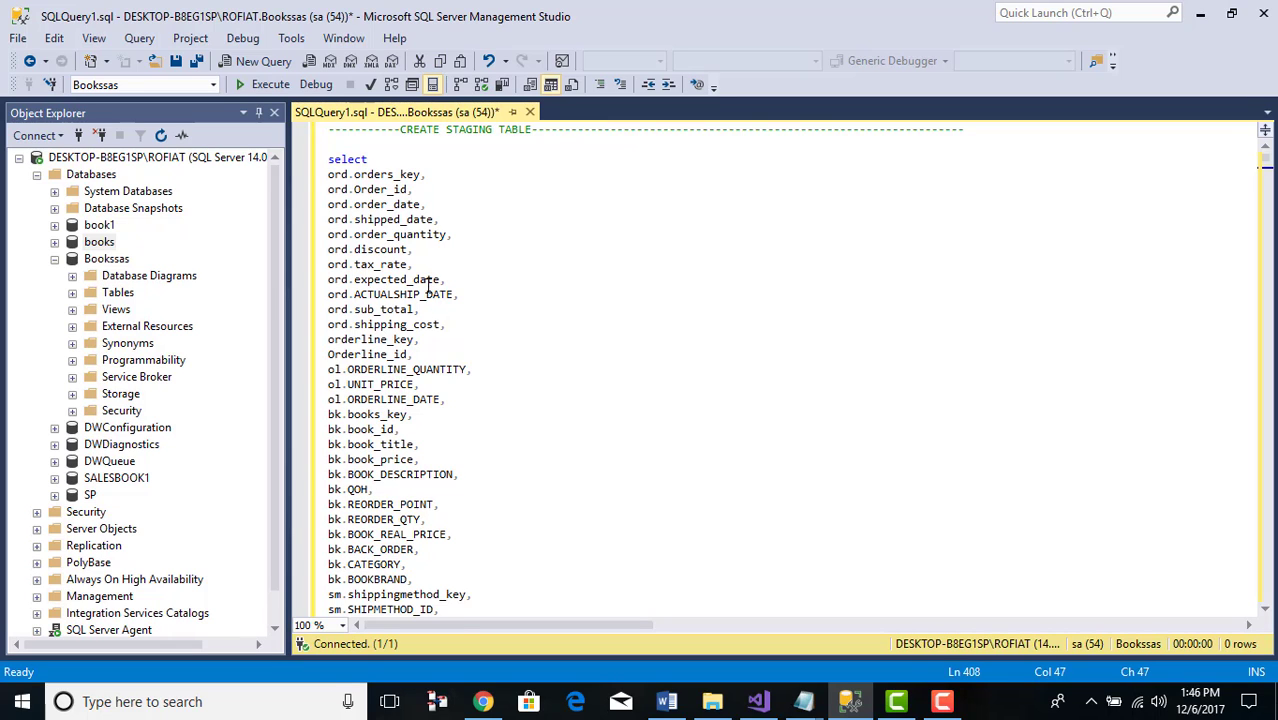
scroll(430, 294, down, 9)
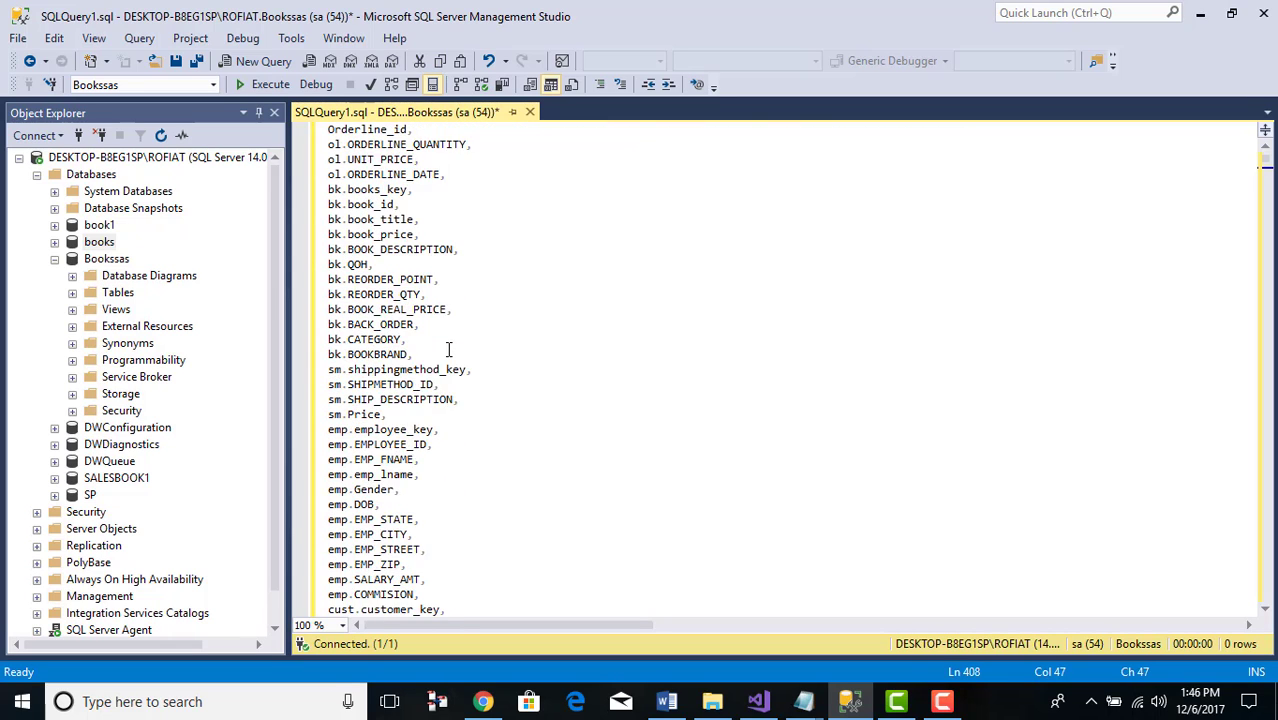
scroll(448, 349, down, 4)
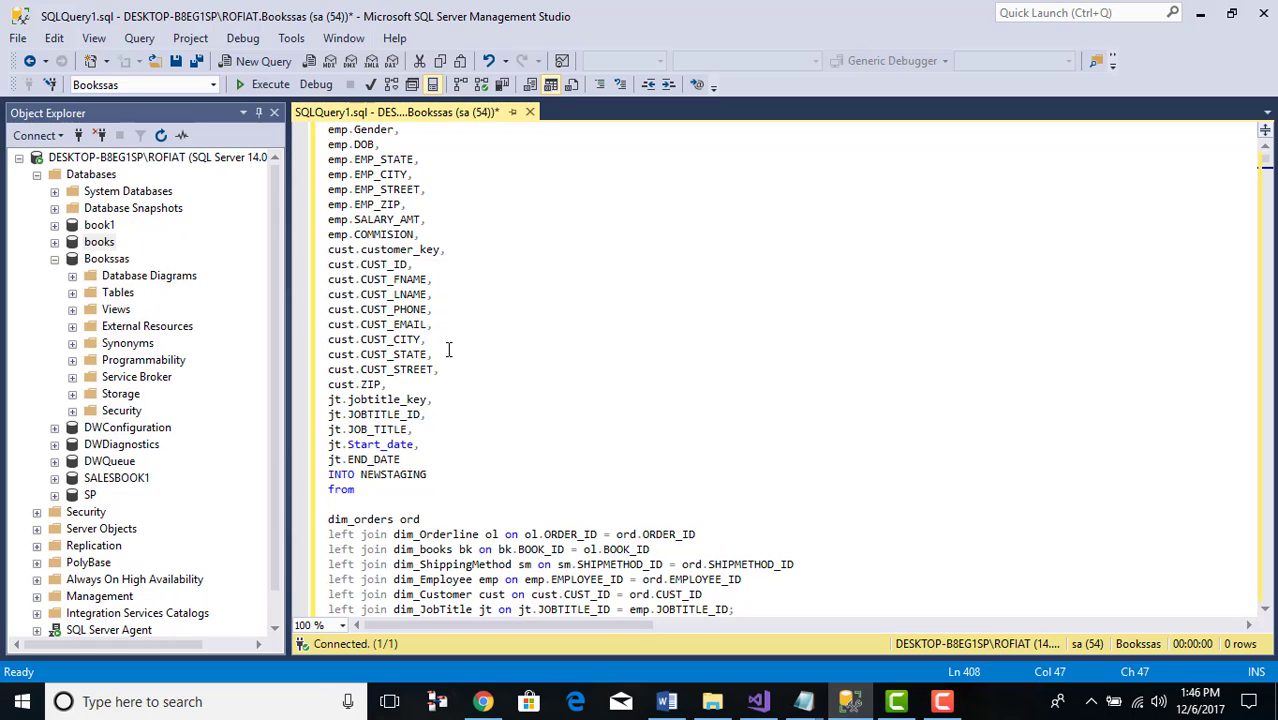
scroll(448, 349, down, 4)
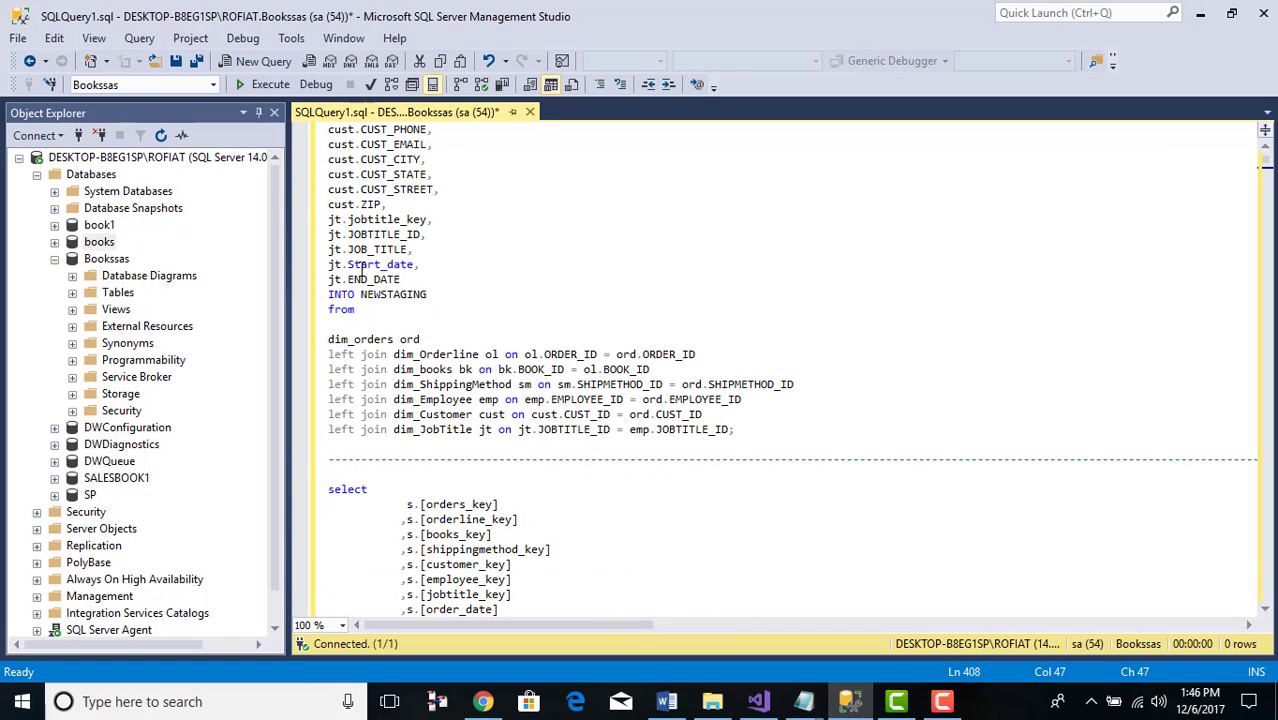
Examine the left joins from dim_orders in the NEWSTAGING query, then review its column list again
drag(752, 442, 325, 341)
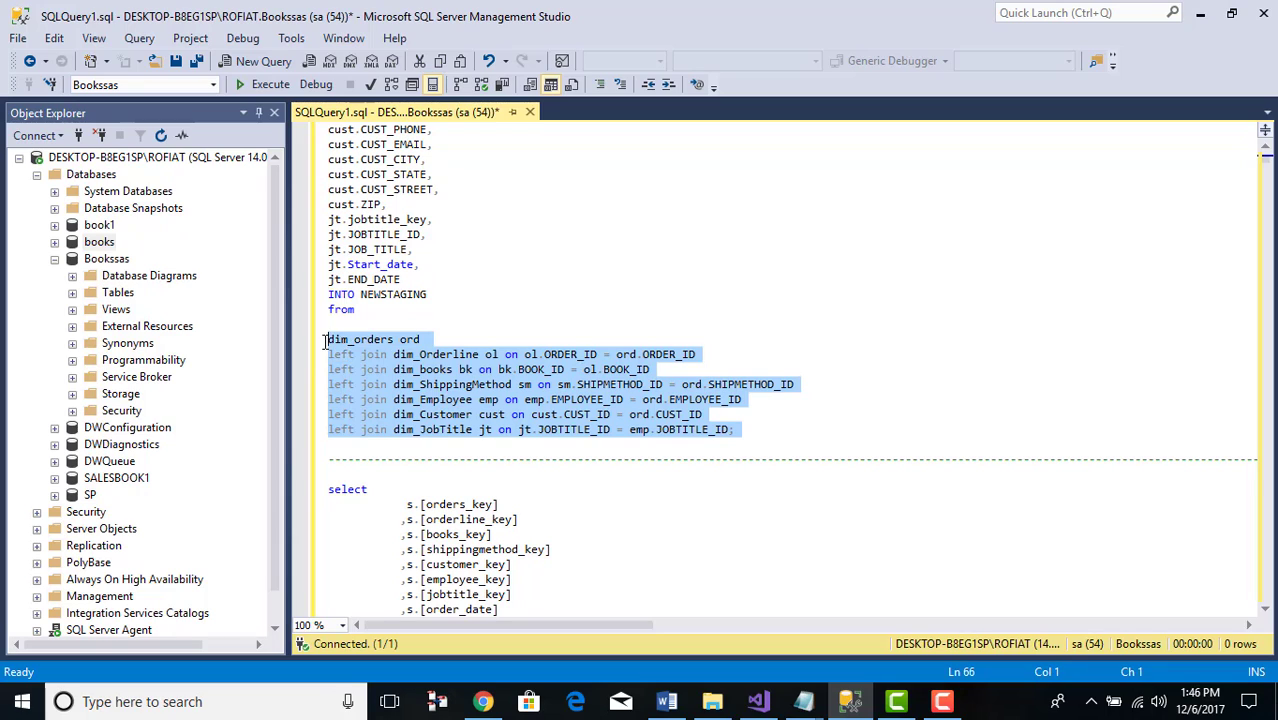
click(394, 342)
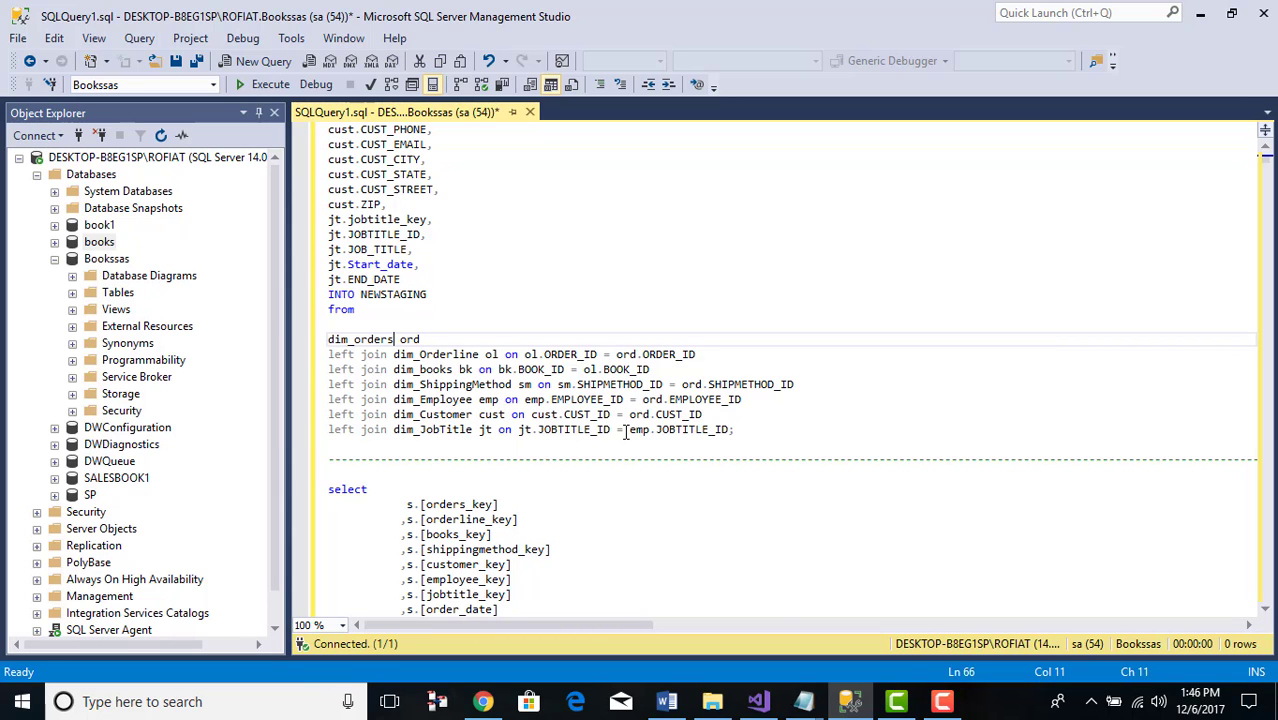
scroll(626, 432, up, 17)
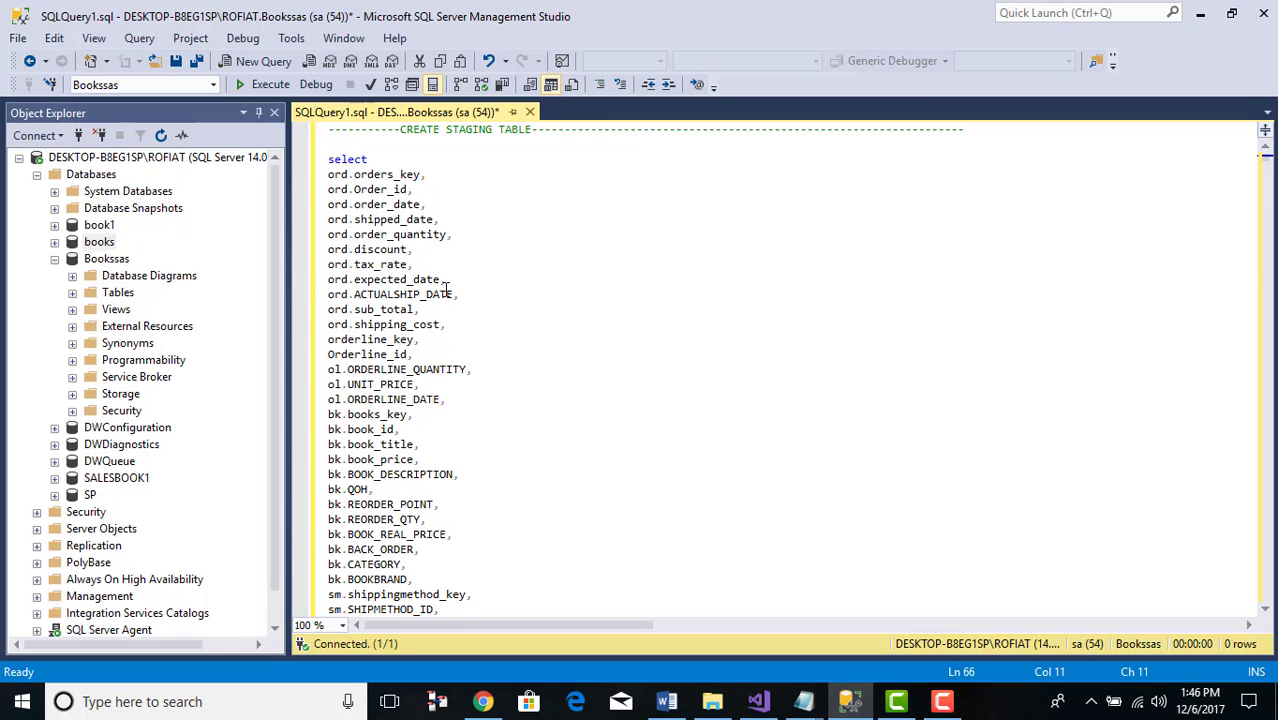
scroll(447, 318, down, 16)
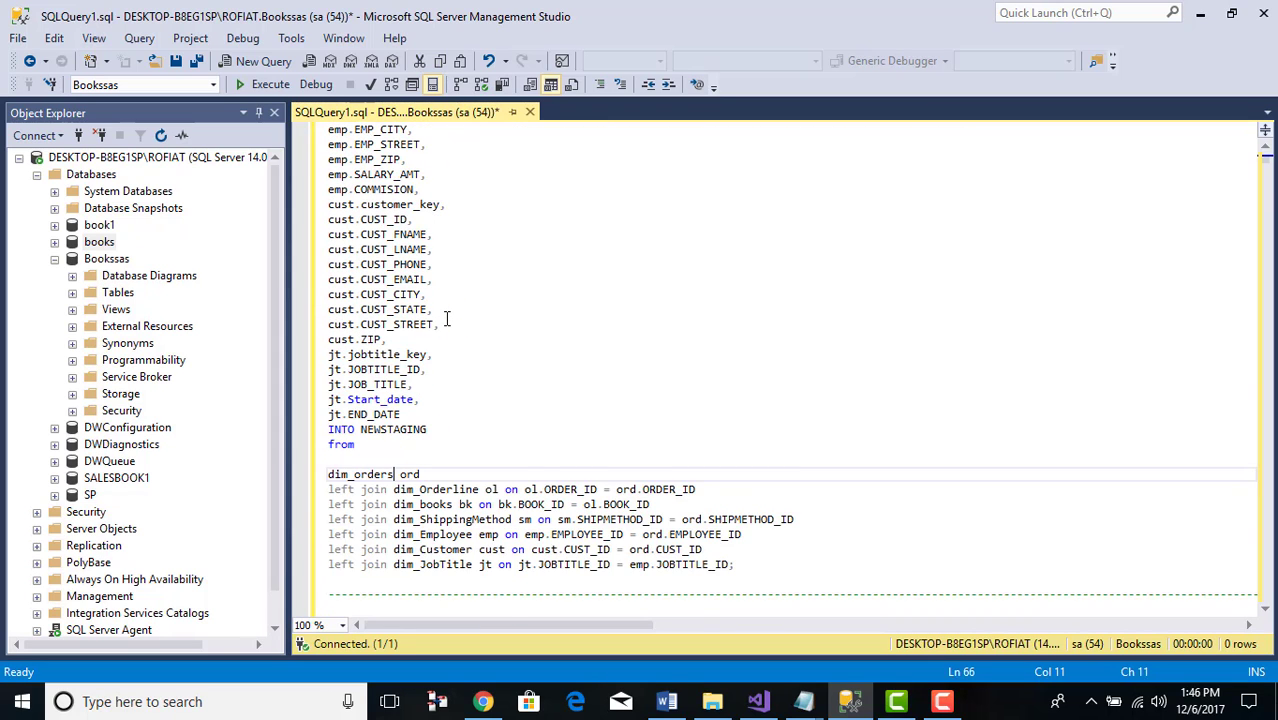
scroll(475, 383, down, 4)
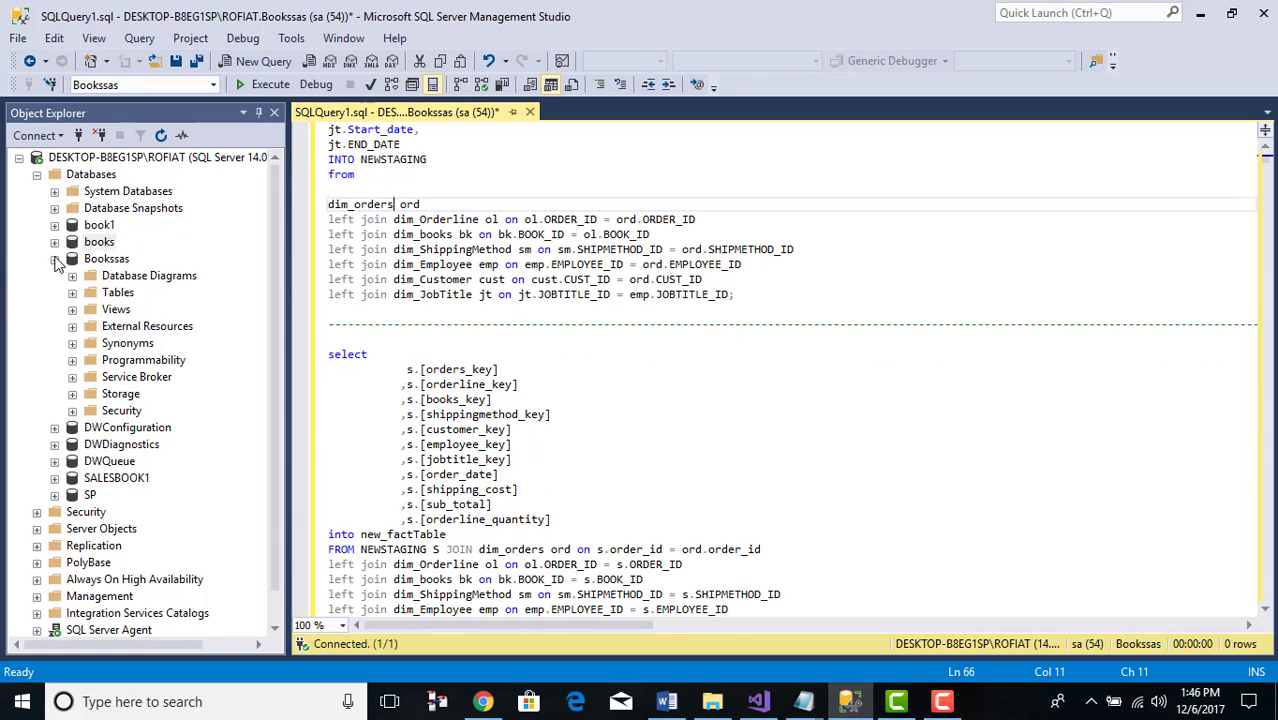
Expand the tables of the Bookssas database and look through the dimension, fact and staging tables
click(55, 259)
click(55, 259)
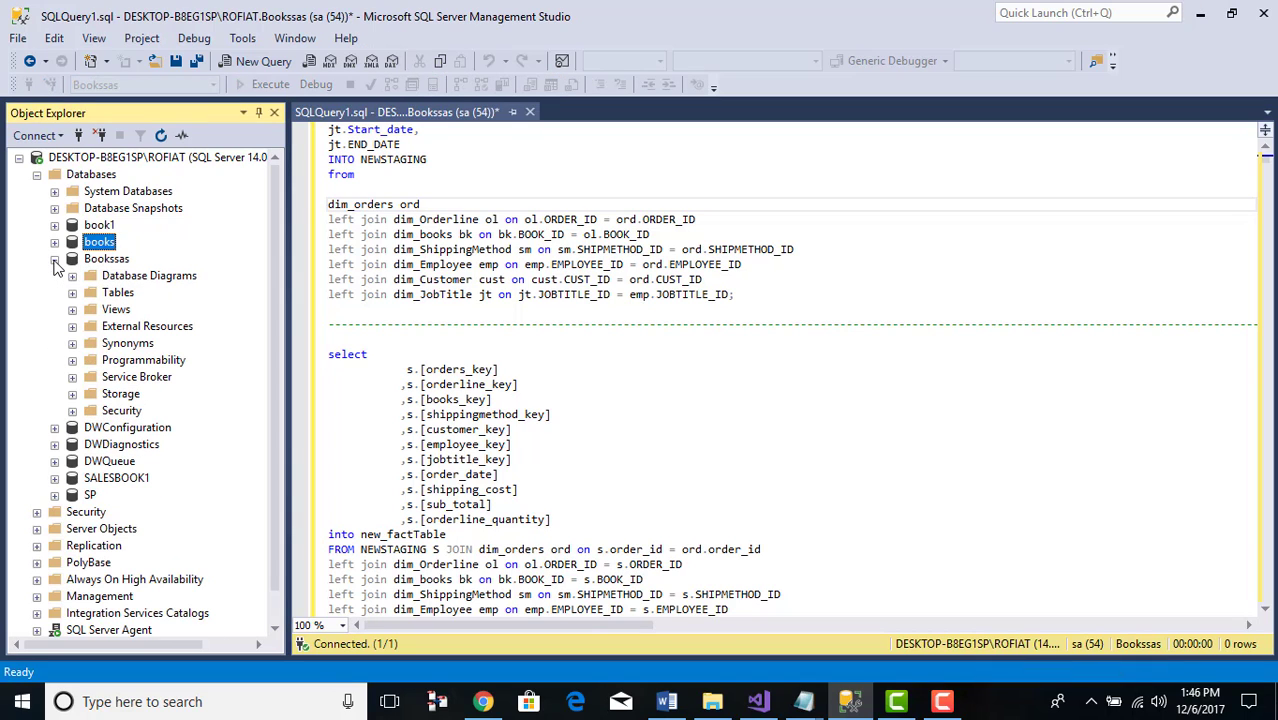
click(72, 292)
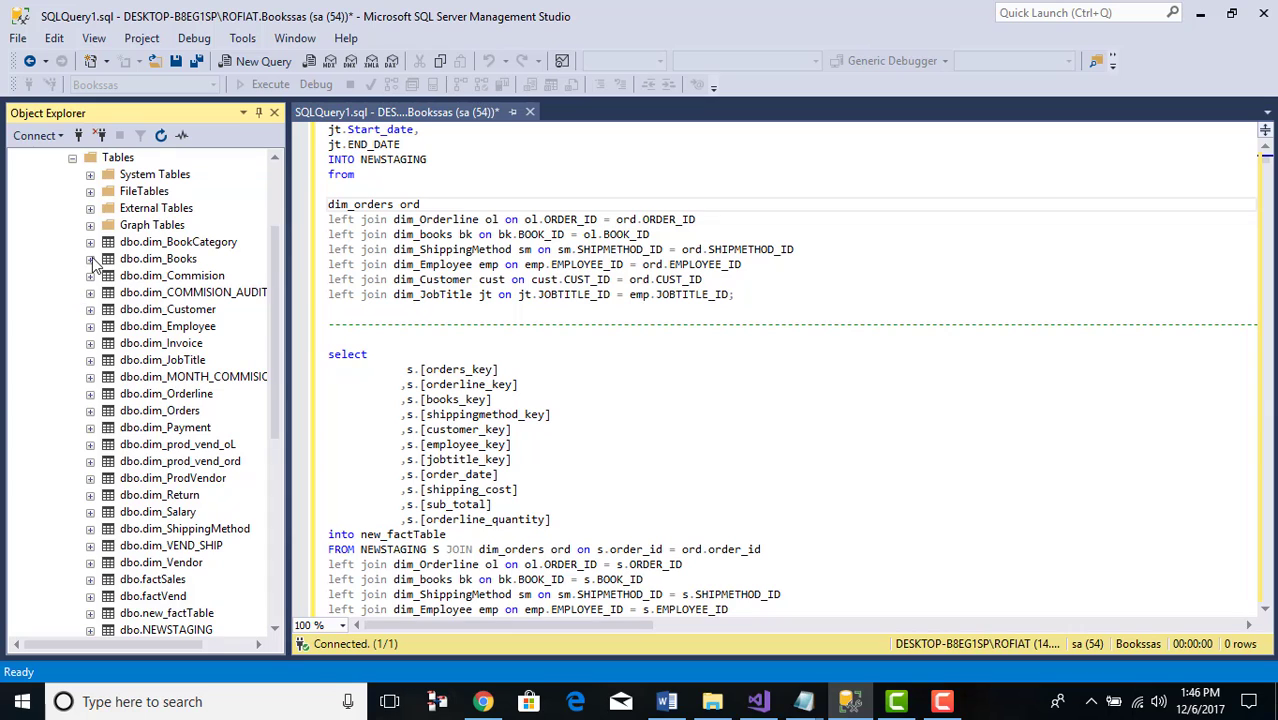
scroll(113, 247, down, 6)
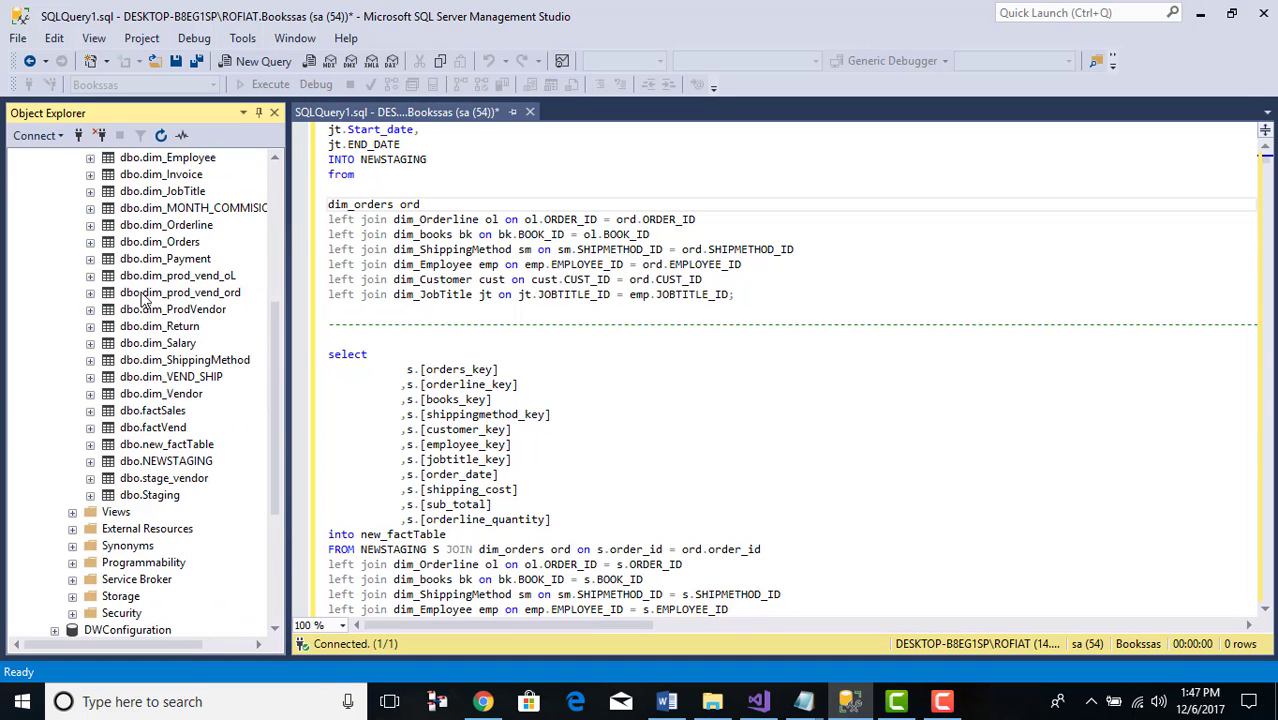
scroll(150, 305, down, 4)
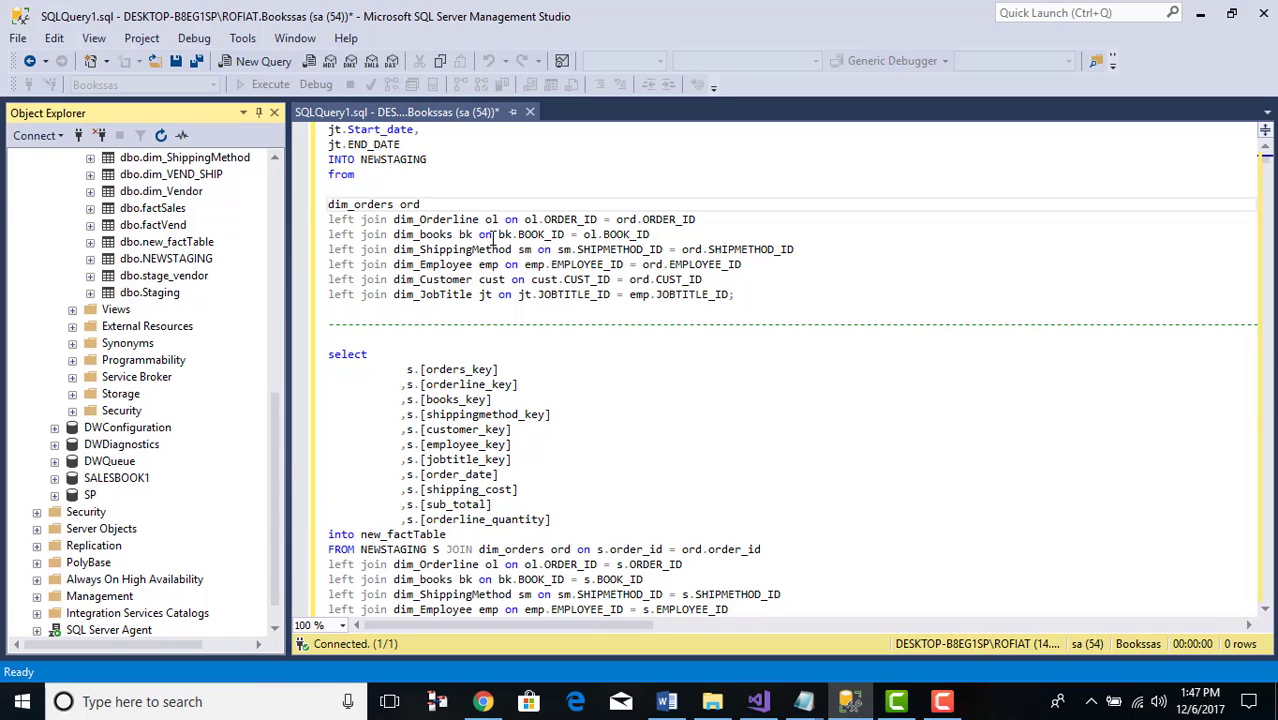
Highlight the joins from dim_orders in the NEWSTAGING query and review its employee, customer and job title columns again
drag(744, 292, 330, 204)
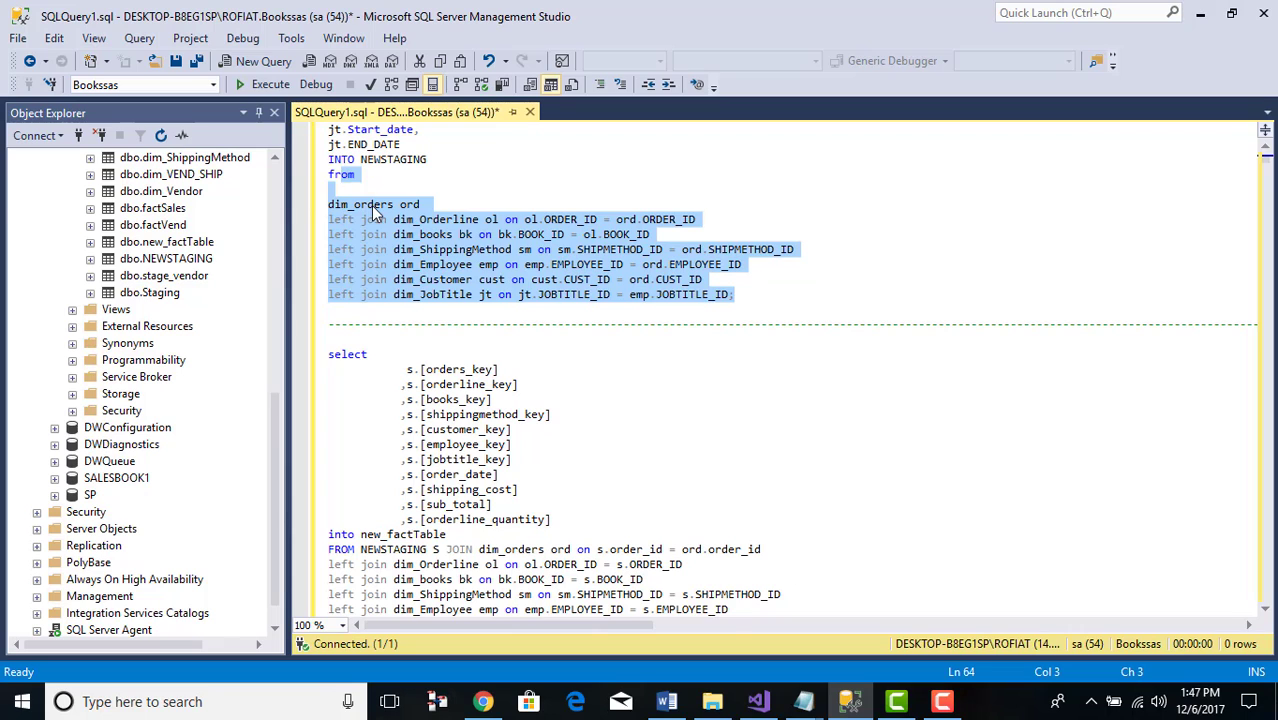
click(375, 204)
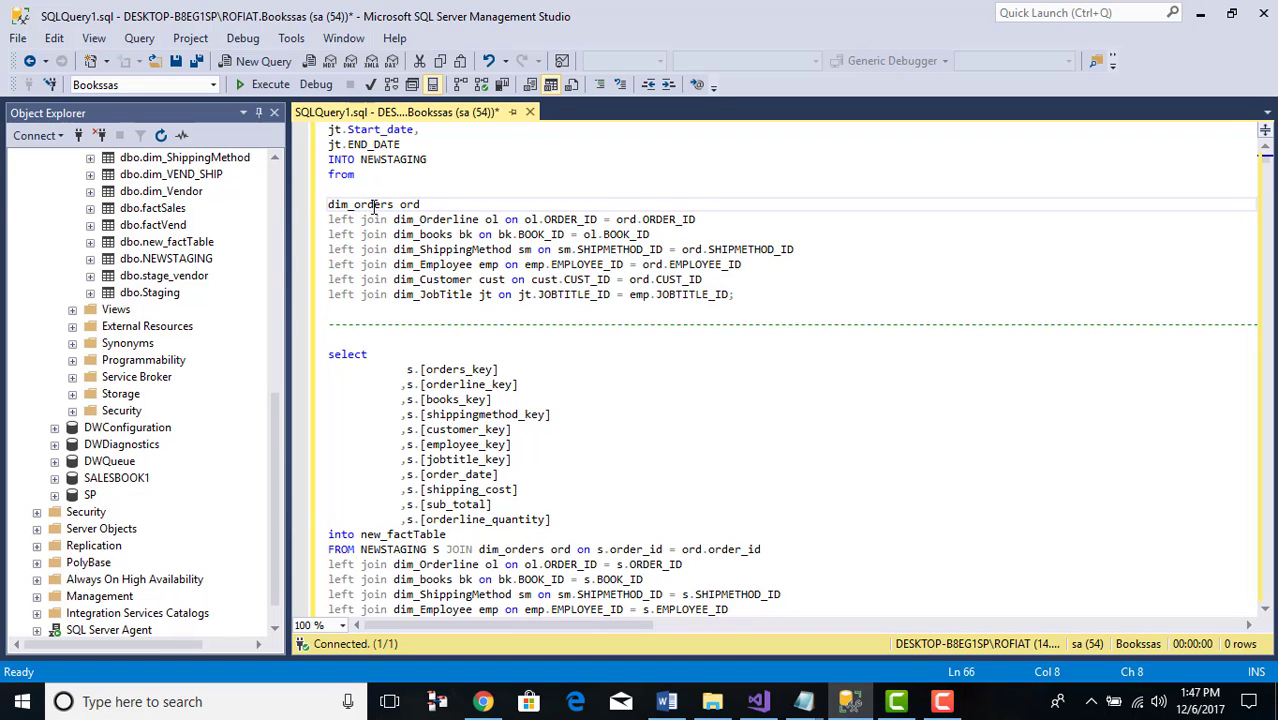
scroll(368, 196, up, 6)
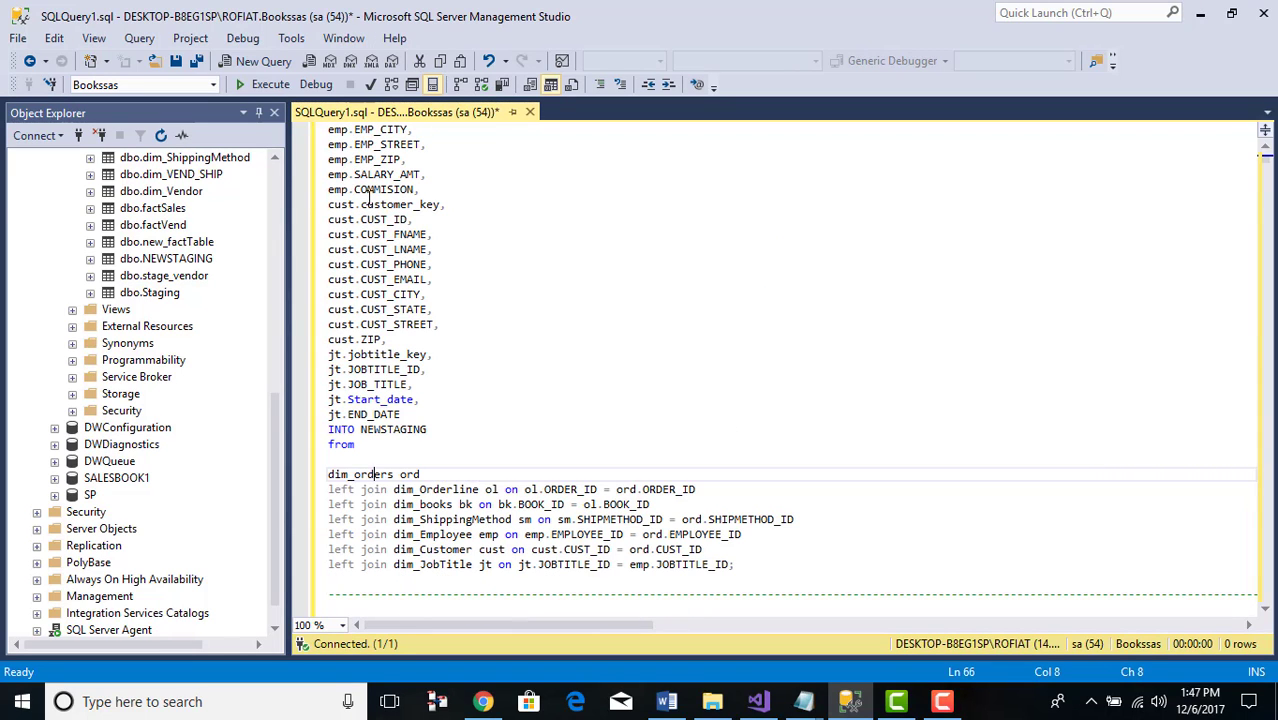
scroll(396, 262, up, 5)
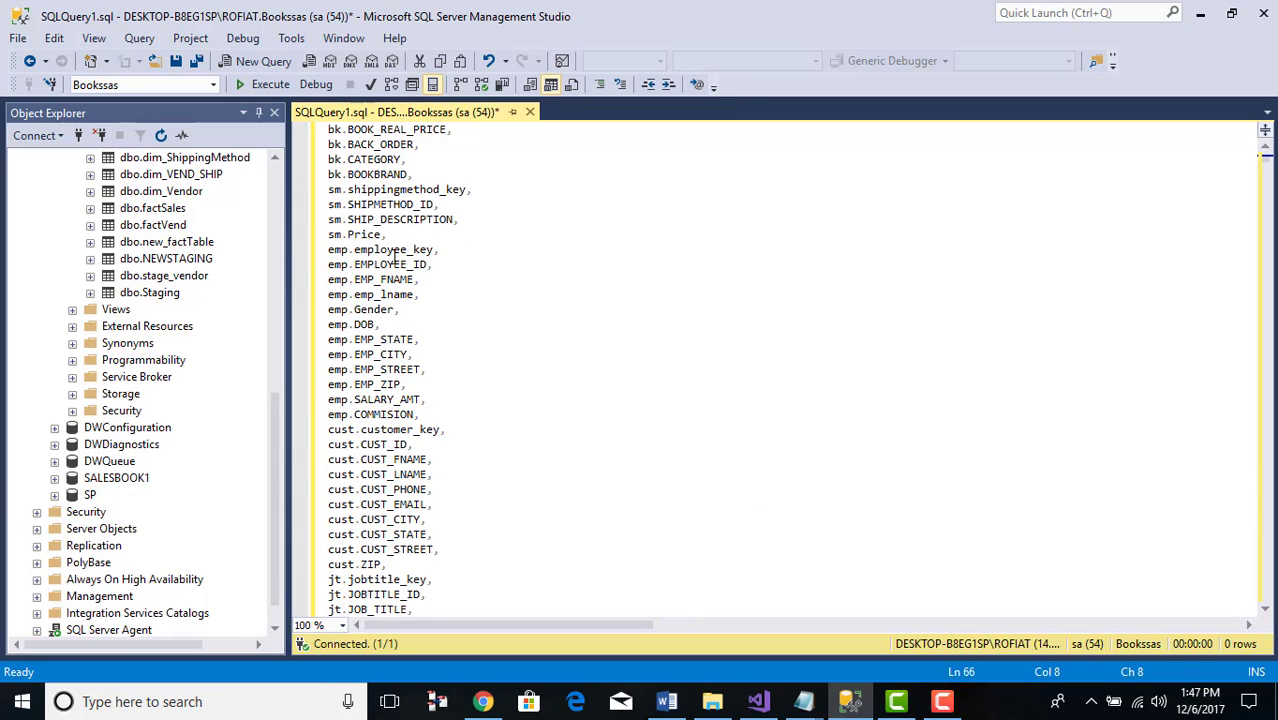
scroll(396, 262, down, 1)
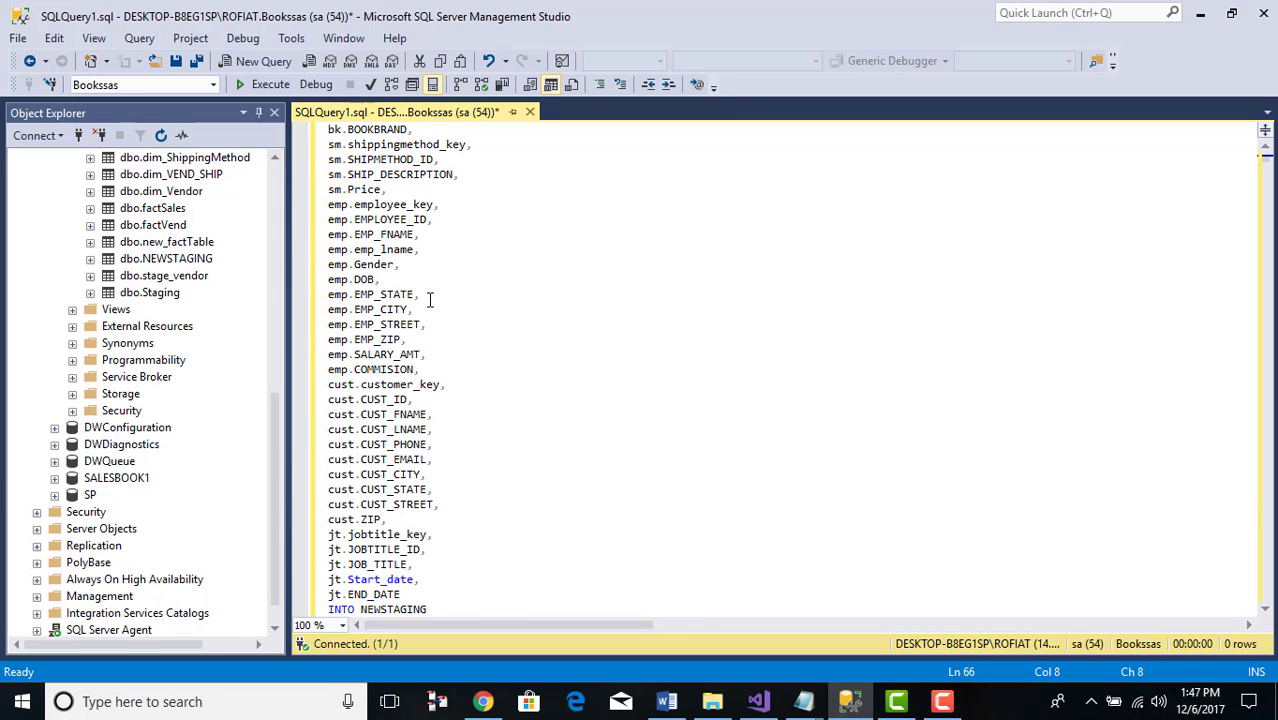
scroll(430, 300, down, 6)
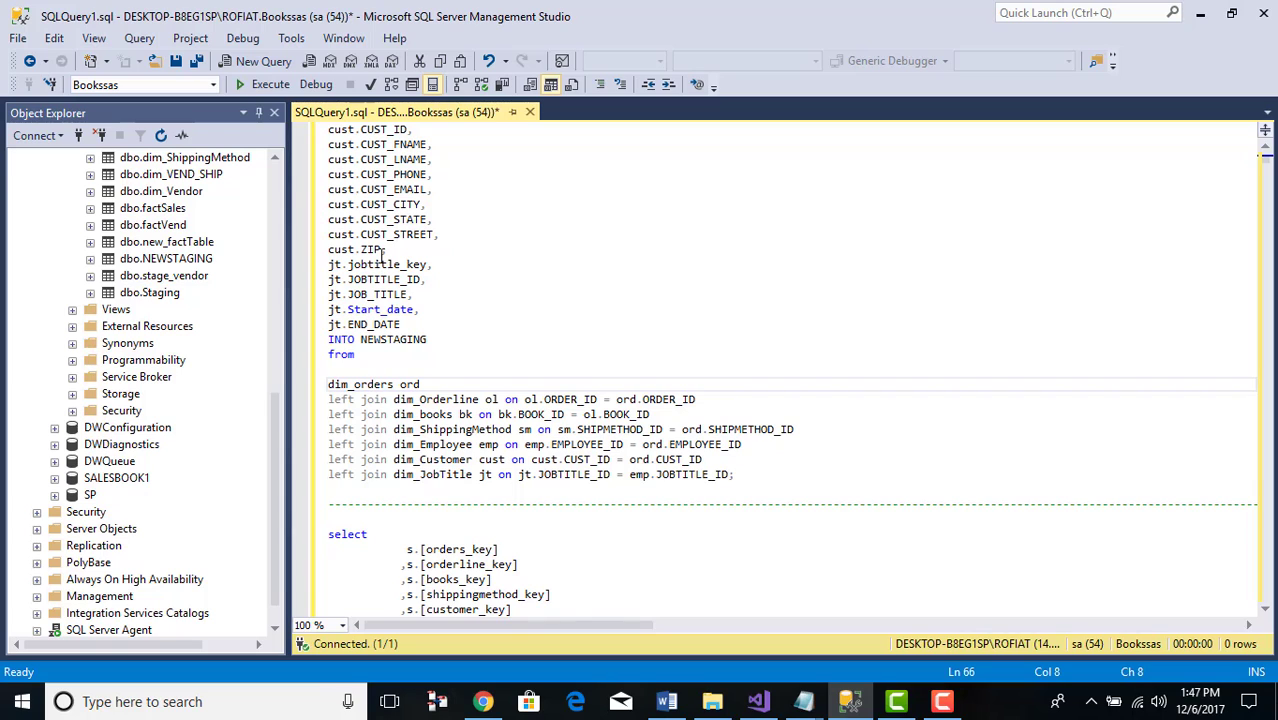
scroll(418, 377, down, 3)
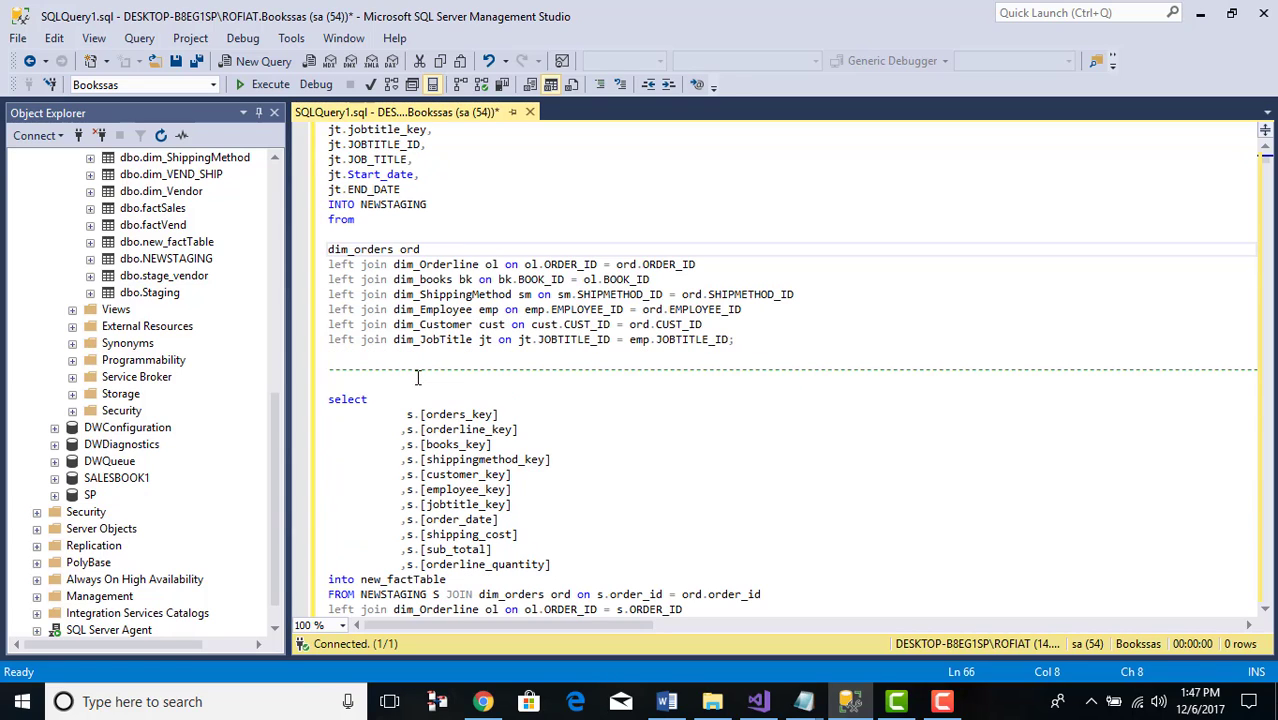
Examine the SELECT INTO new_factTable query with its key columns and joins, and look over the factVend staging query
click(449, 444)
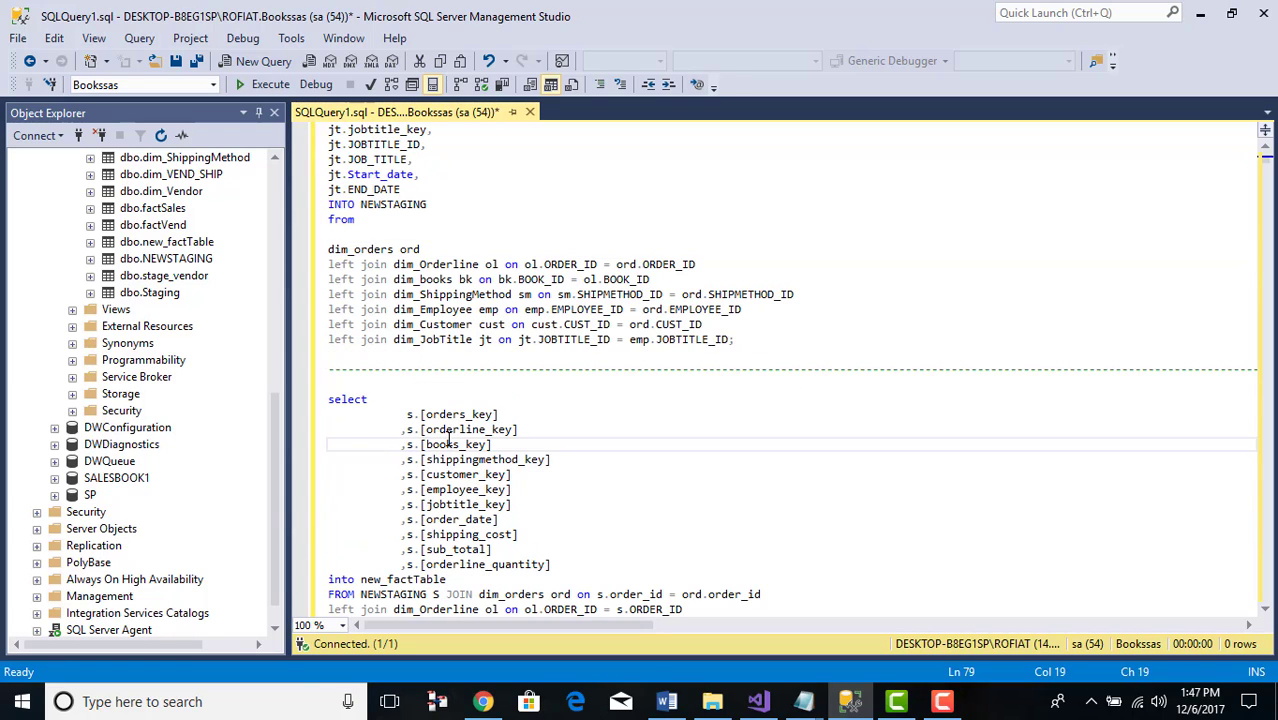
scroll(449, 441, down, 3)
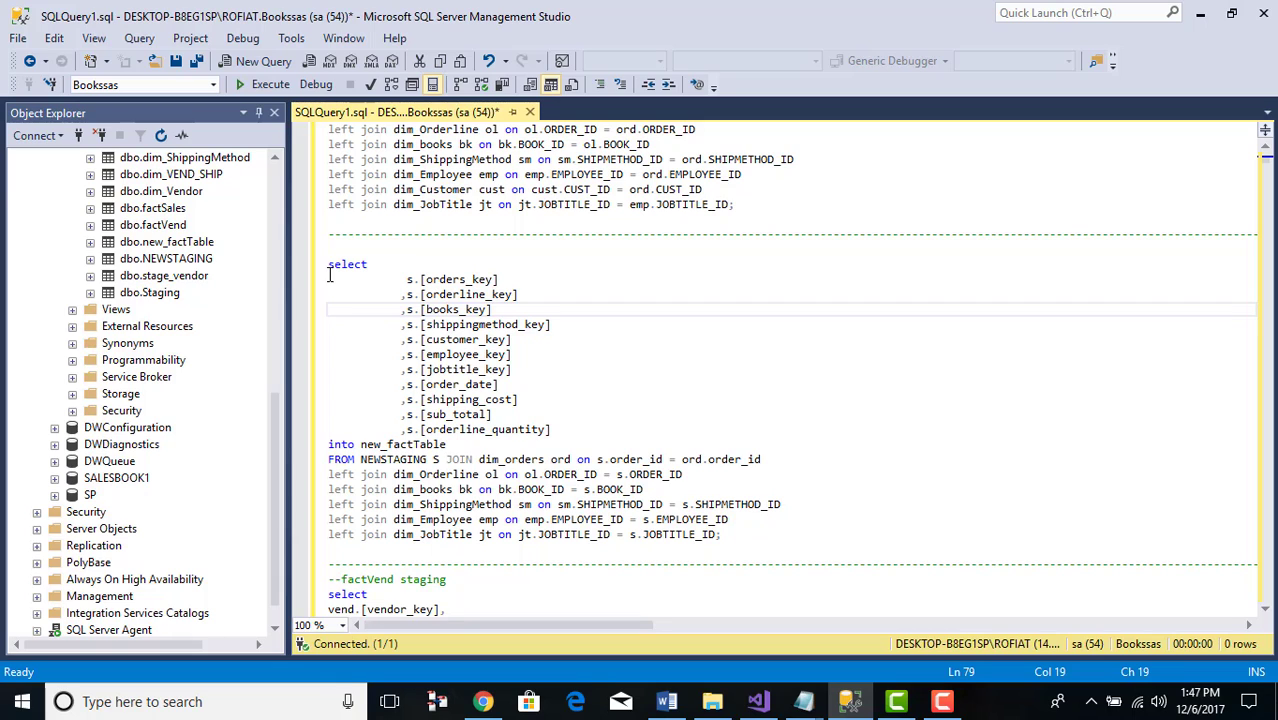
scroll(628, 360, down, 3)
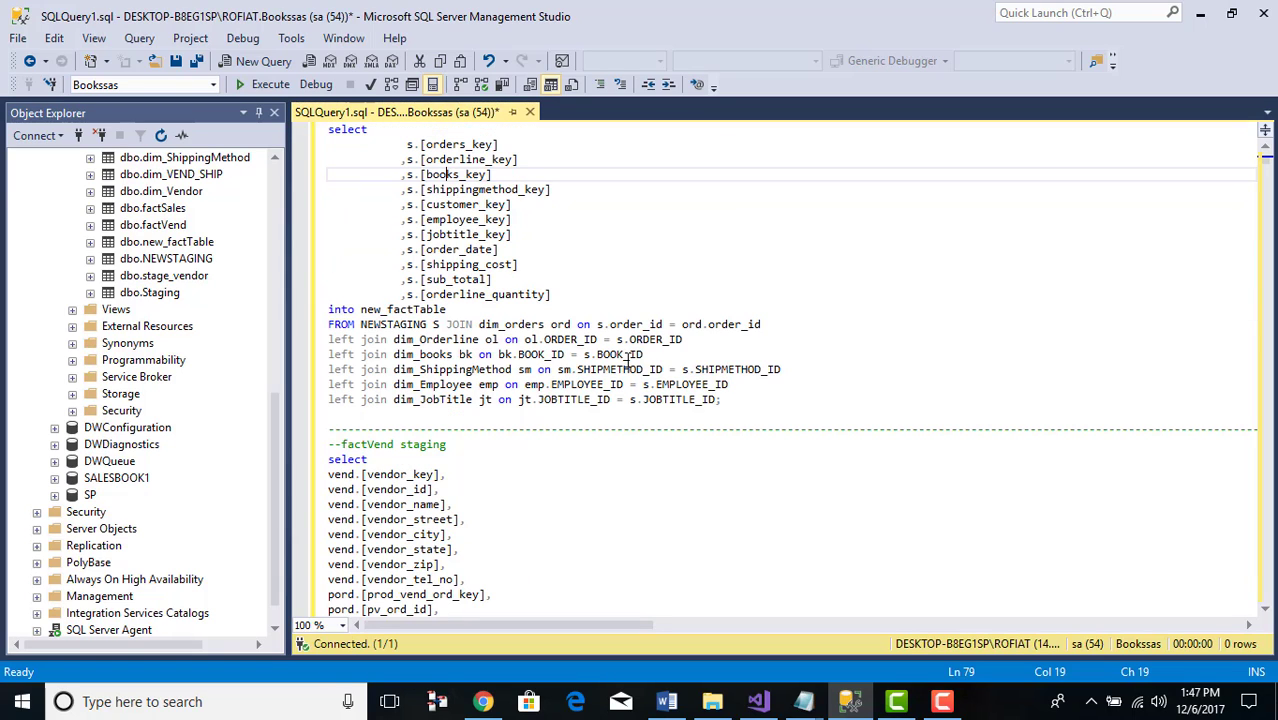
scroll(628, 360, down, 5)
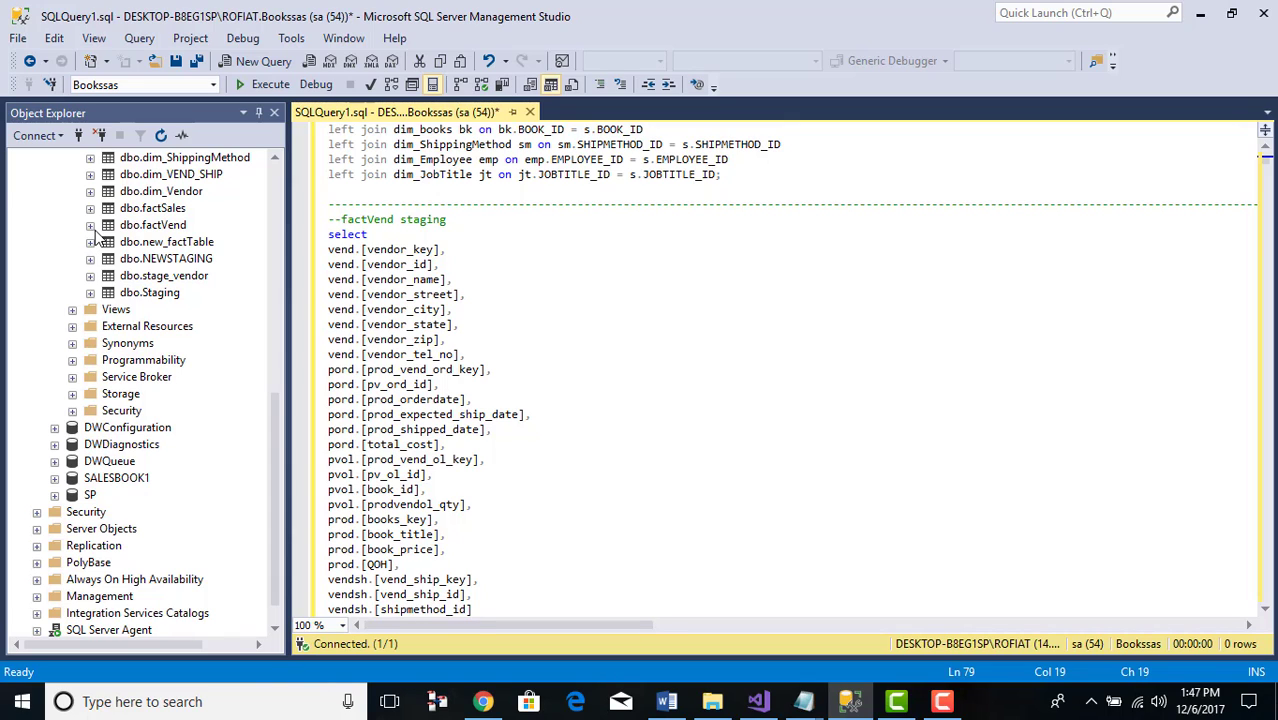
scroll(440, 317, down, 12)
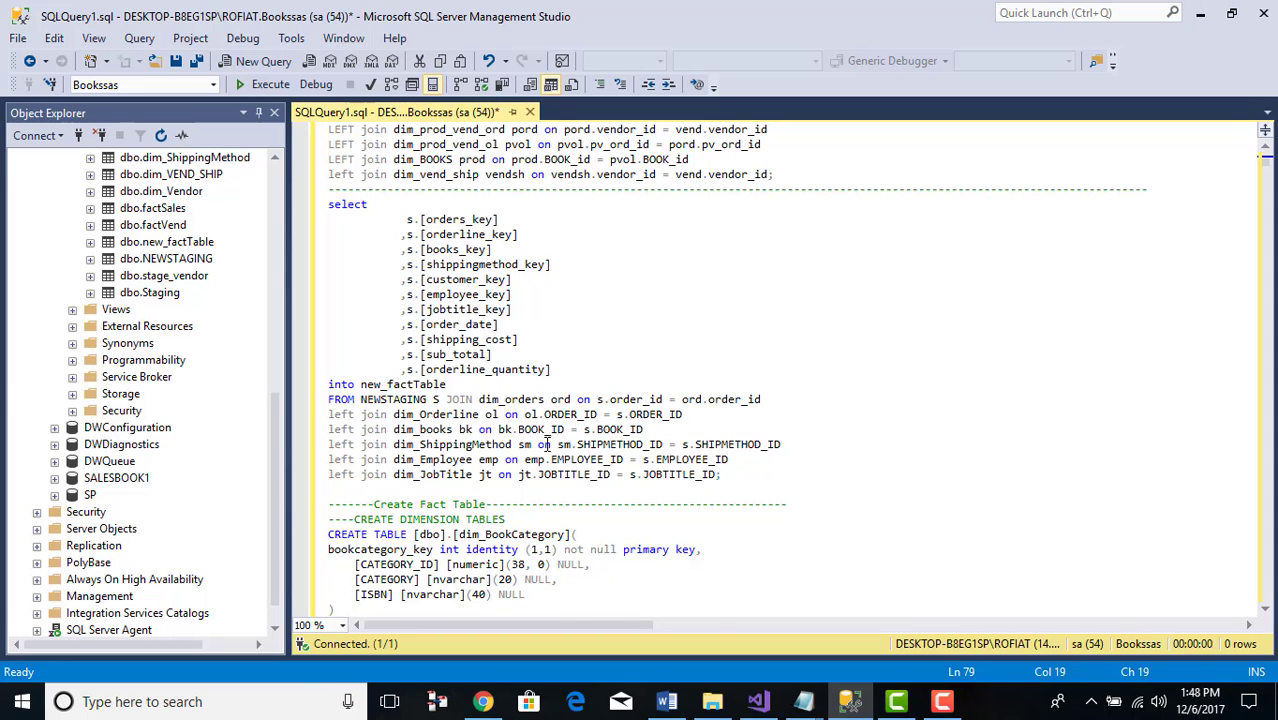
scroll(552, 443, up, 20)
scroll(552, 443, up, 9)
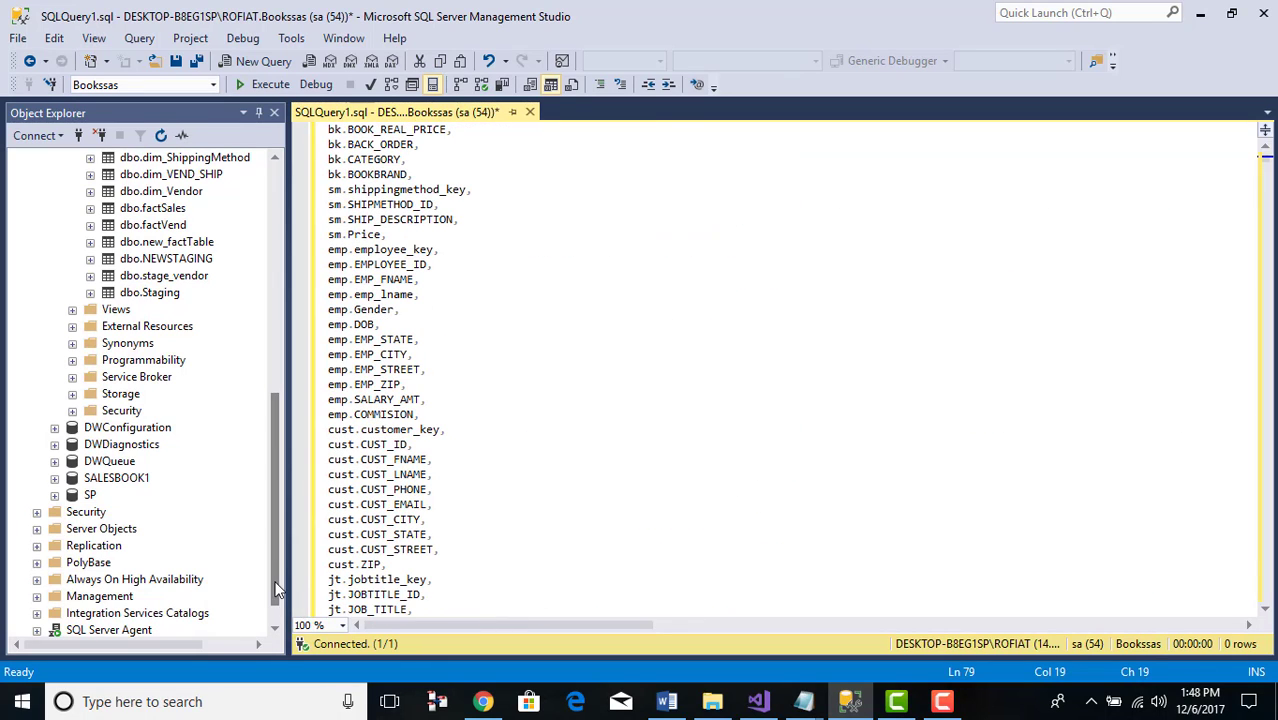
Create a new database diagram in the Bookssas database
drag(278, 545, 278, 320)
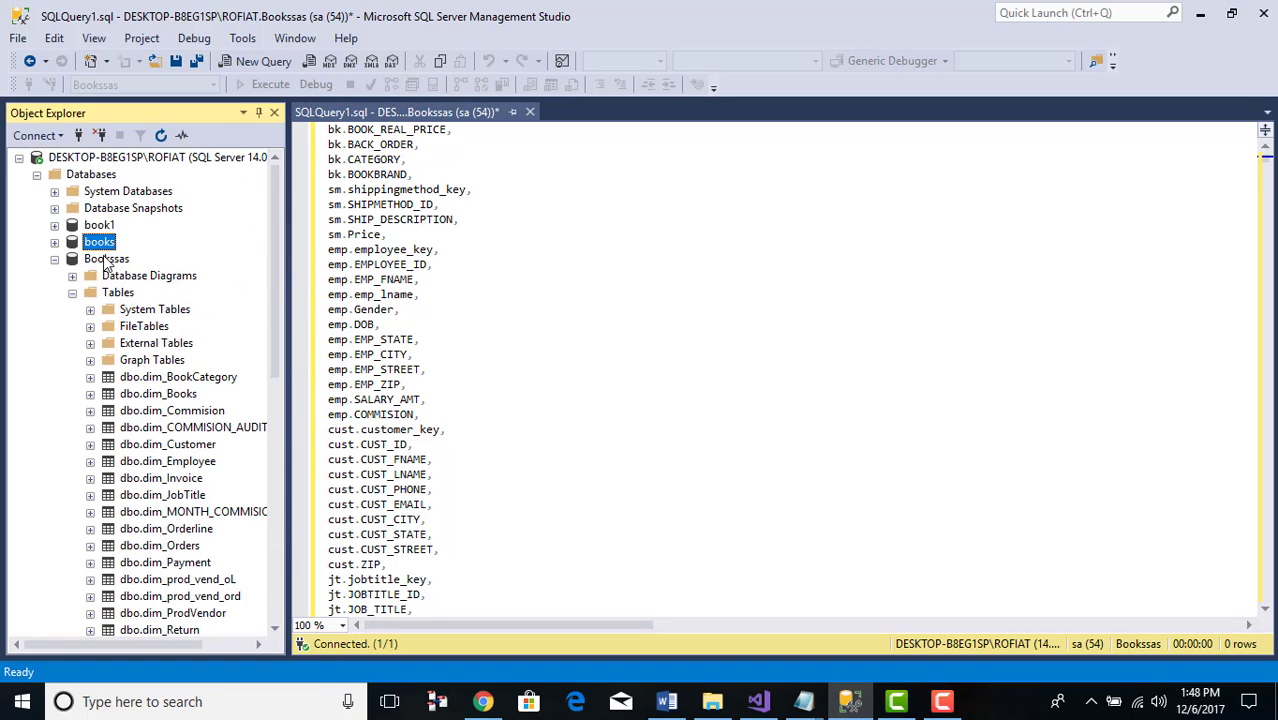
click(115, 283)
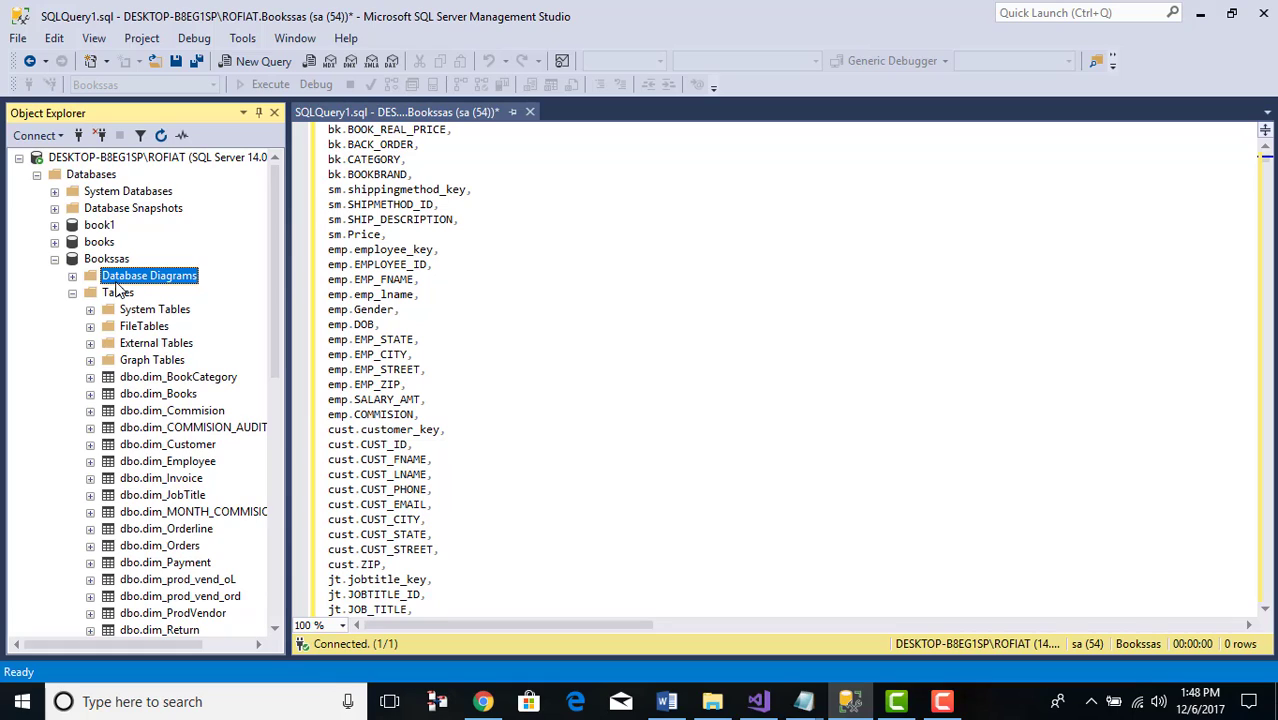
right_click(116, 282)
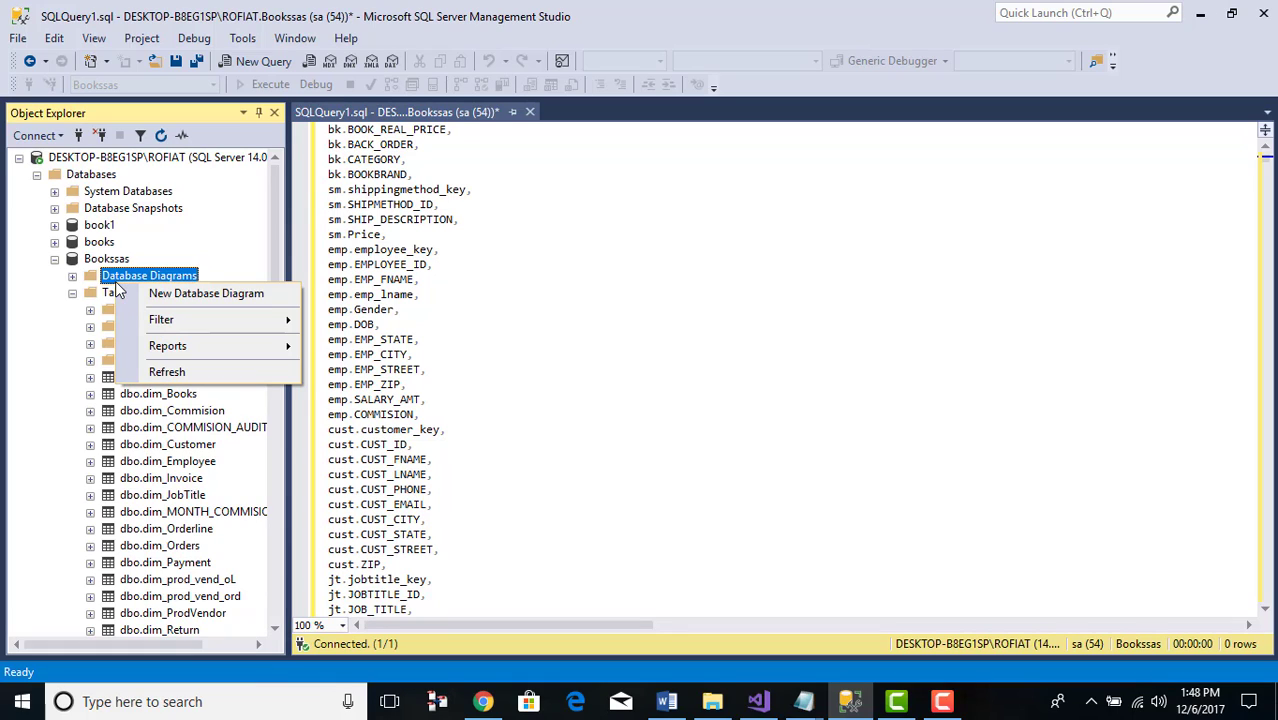
click(213, 298)
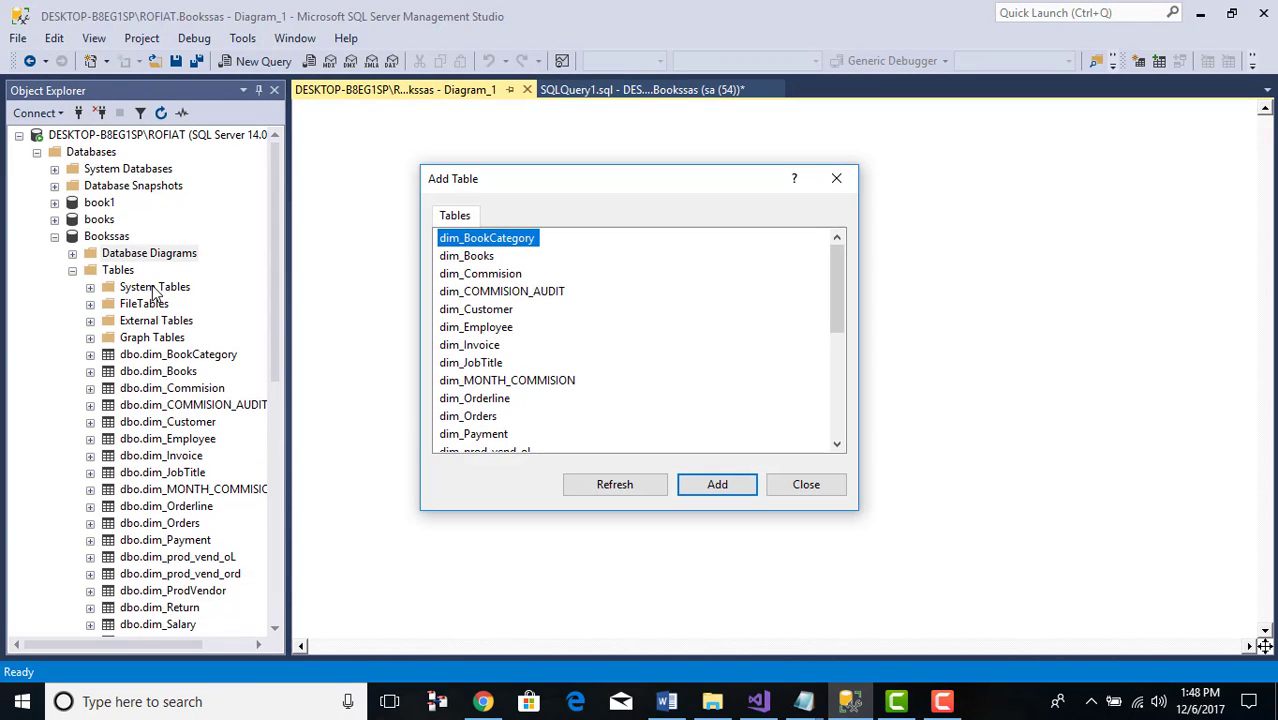
Select dim_Books, dim_Customer, dim_Employee, dim_JobTitle, dim_Orderline and dim_Orders together as tables for the diagram
click(488, 259)
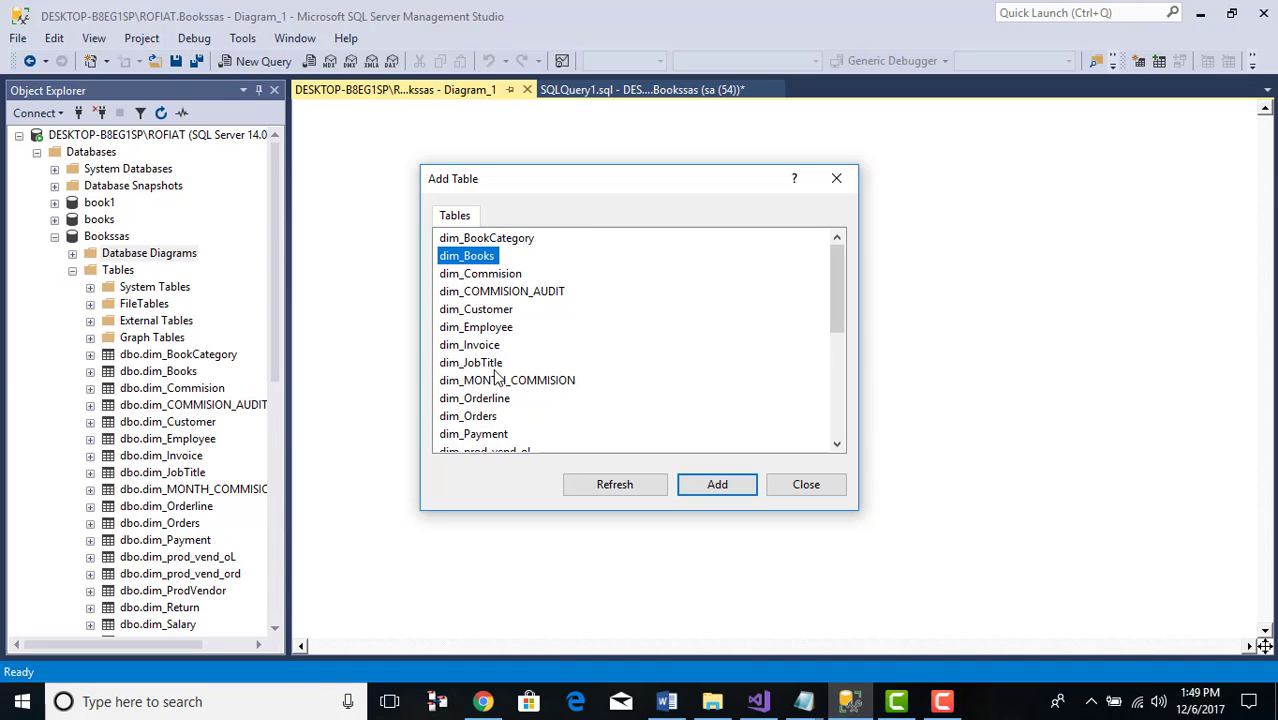
scroll(497, 364, down, 1)
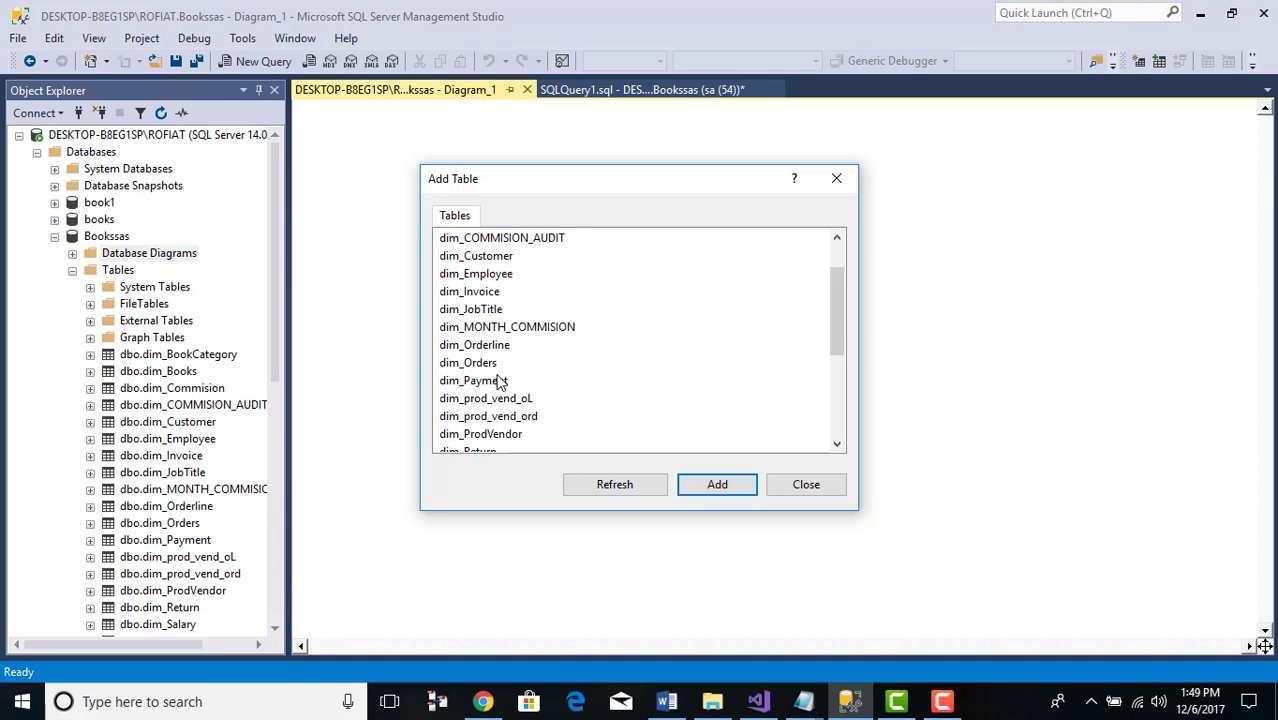
scroll(468, 373, down, 3)
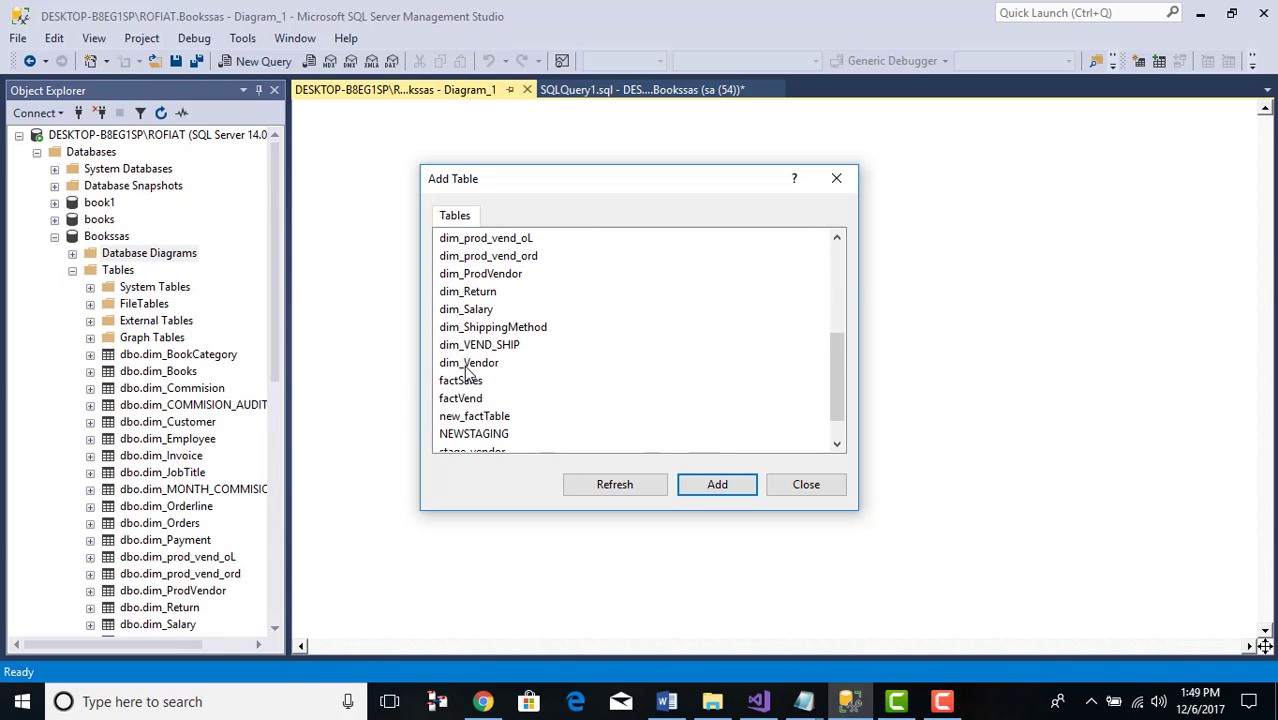
scroll(475, 416, down, 1)
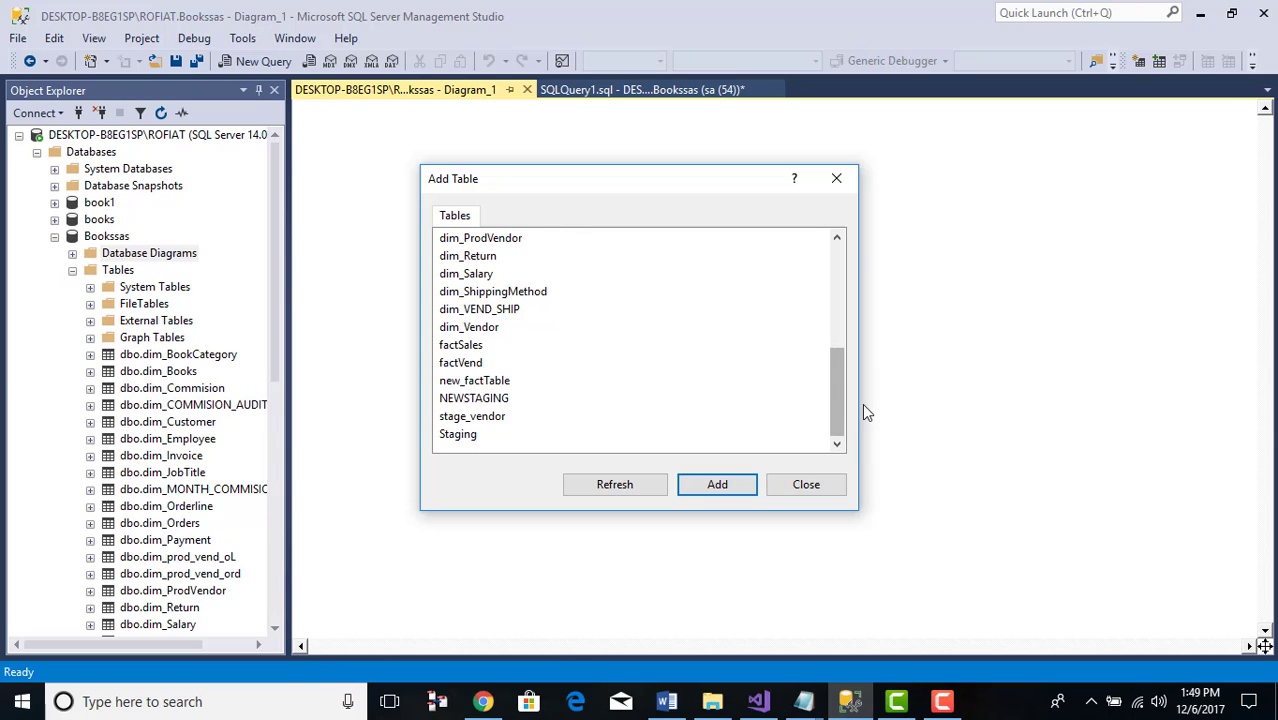
drag(832, 368, 820, 260)
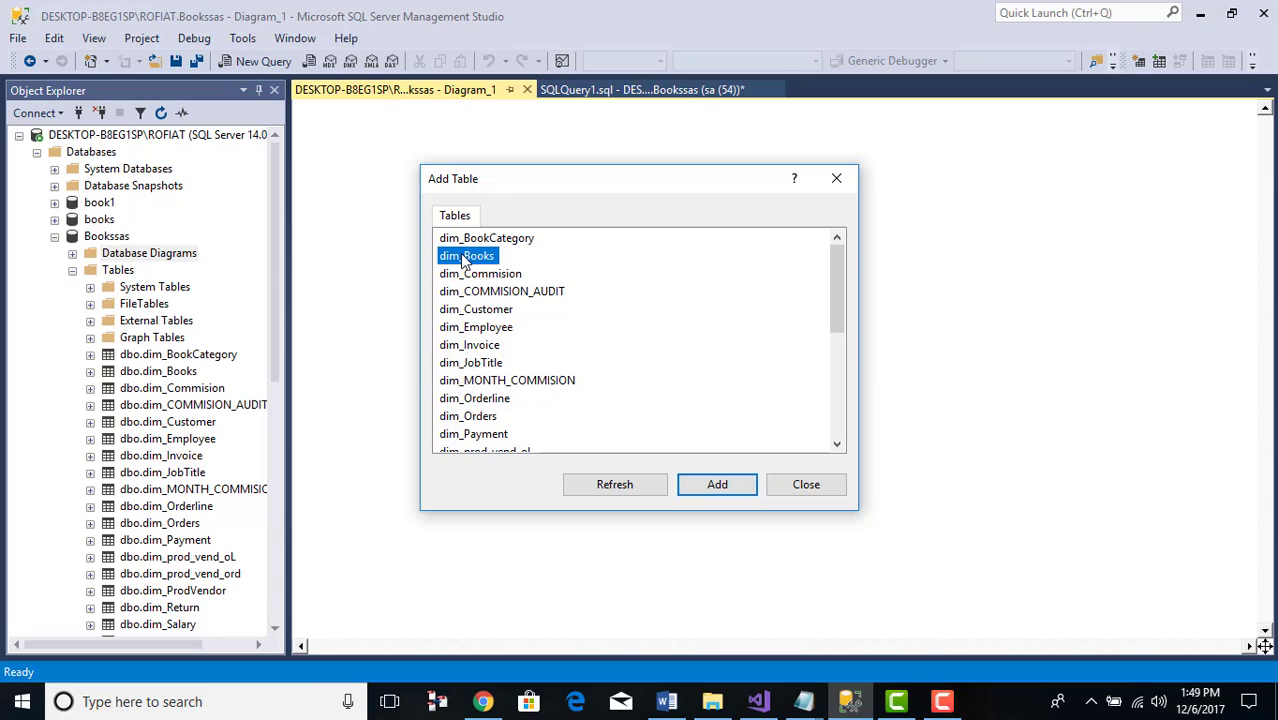
ctrl+click(491, 313)
ctrl+click(489, 329)
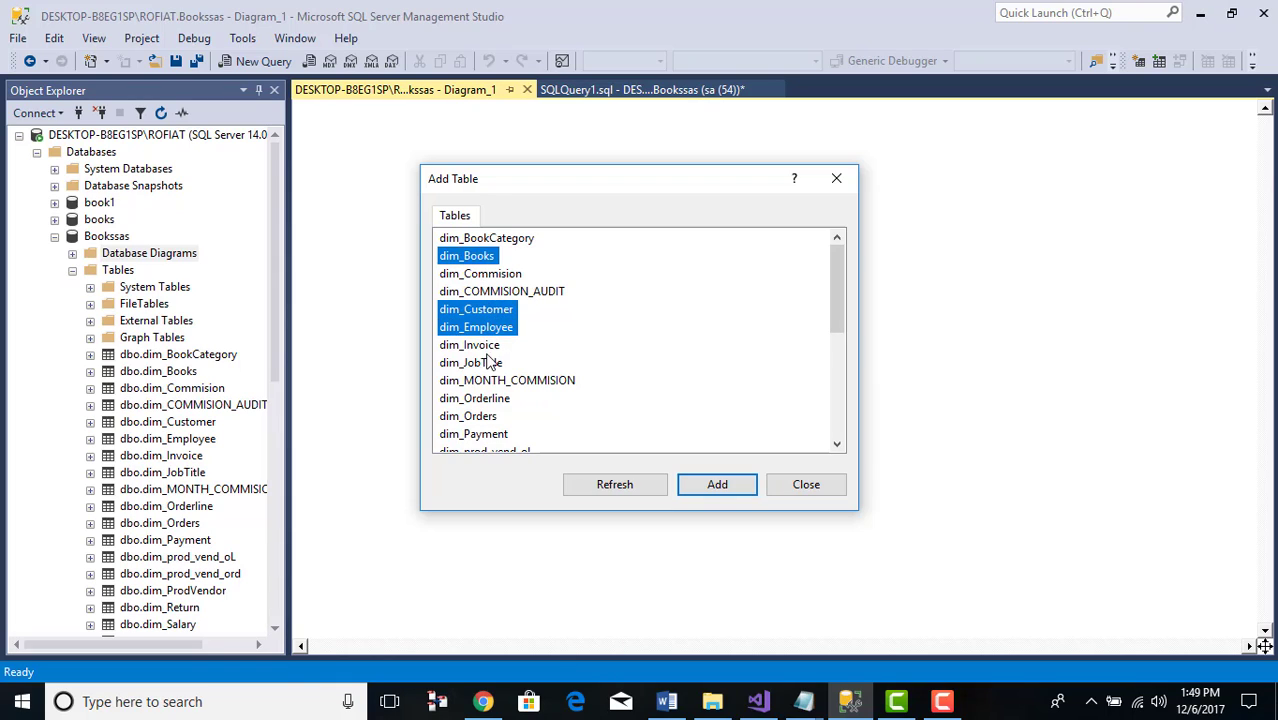
ctrl+click(488, 366)
ctrl+click(486, 399)
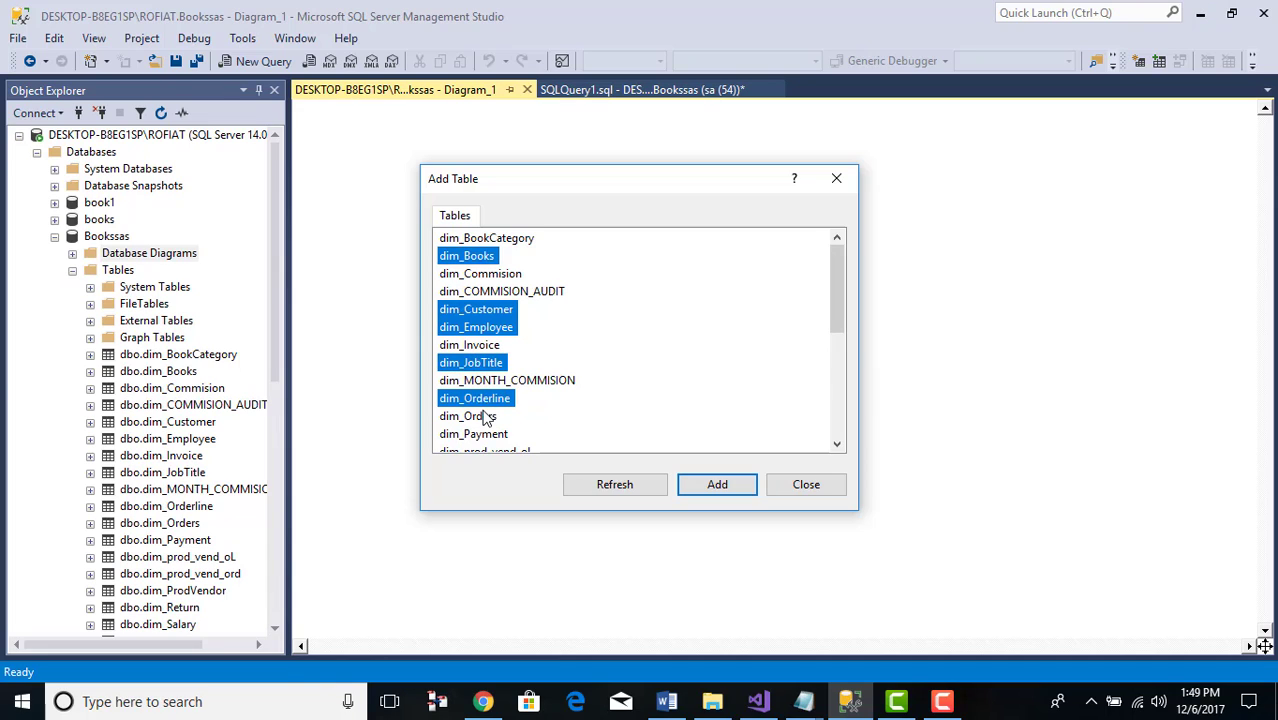
ctrl+click(486, 416)
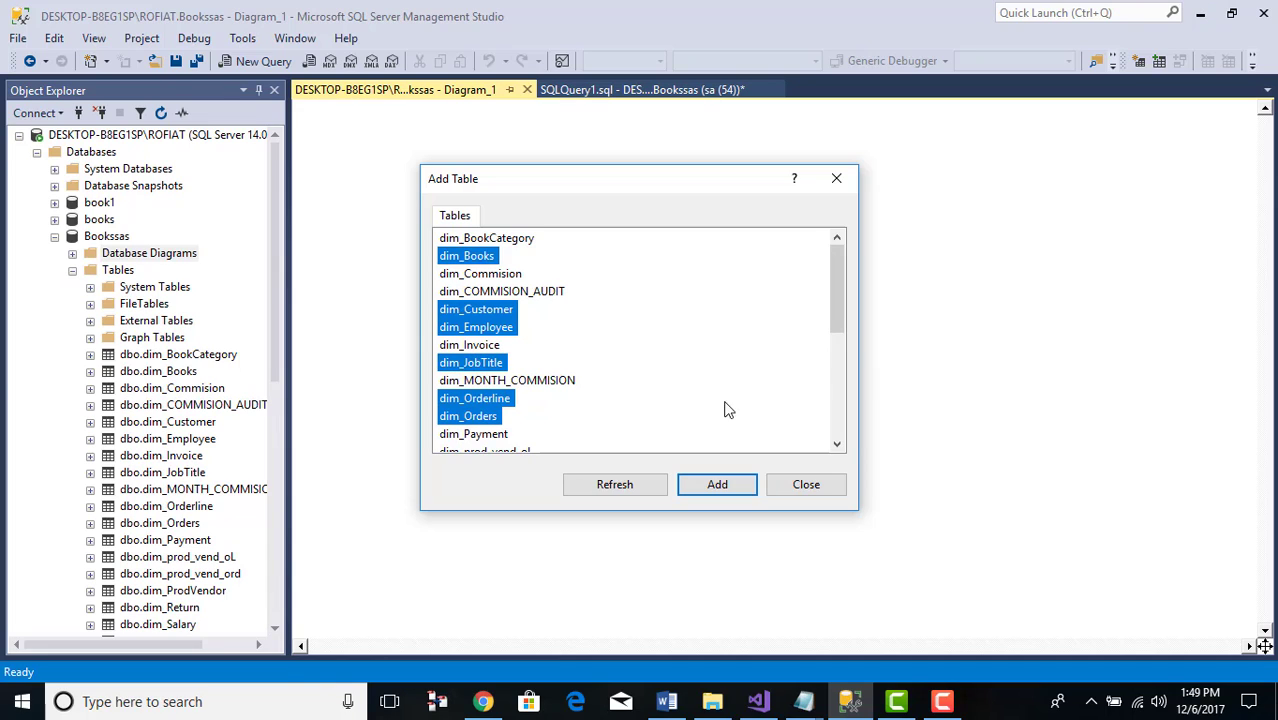
Include new_factTable in the table selection, add the selected tables to the diagram and close the table picker
click(838, 446)
click(838, 446)
click(838, 446)
click(837, 446)
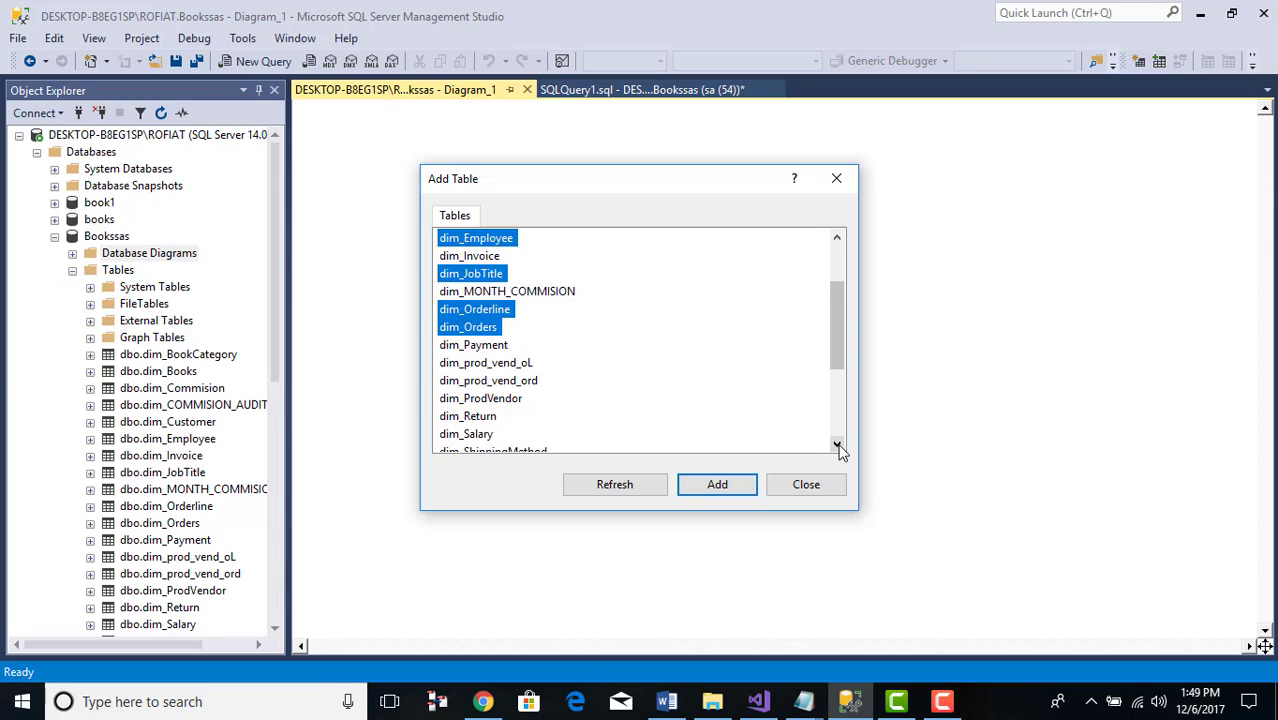
click(837, 446)
click(837, 446)
click(837, 446)
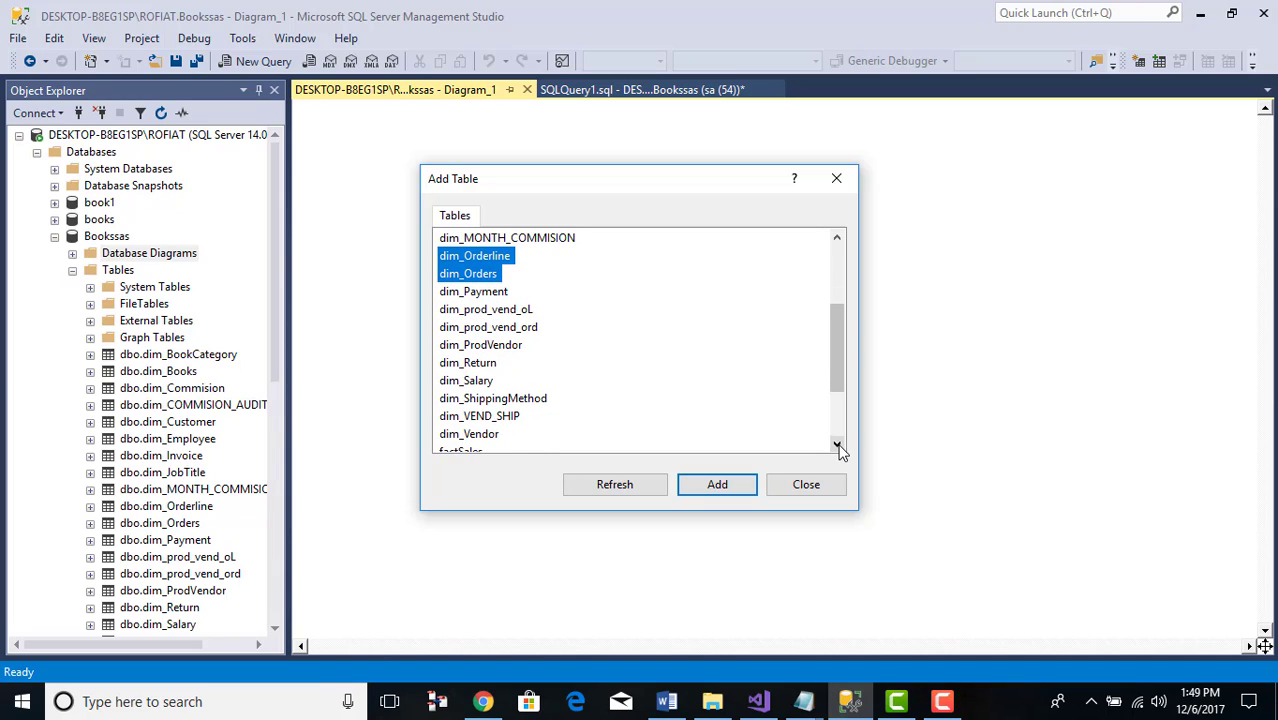
click(837, 446)
click(837, 446)
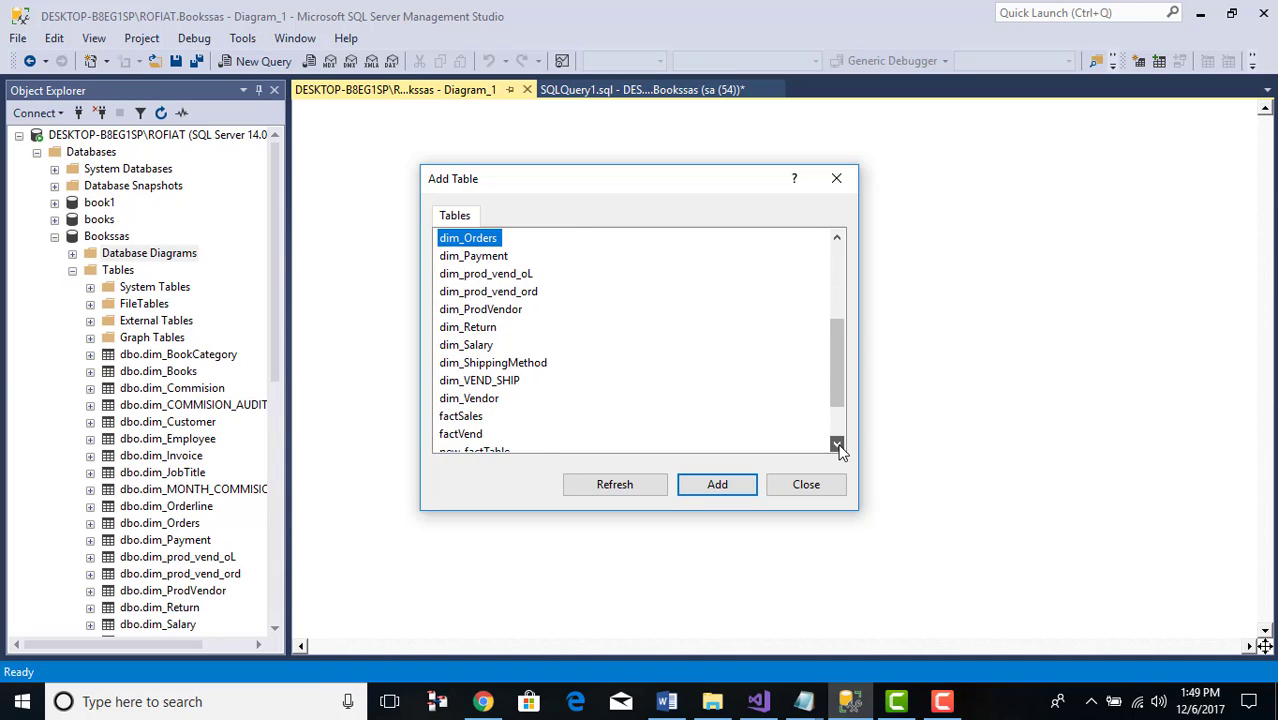
click(837, 446)
click(837, 446)
click(837, 446)
click(837, 446)
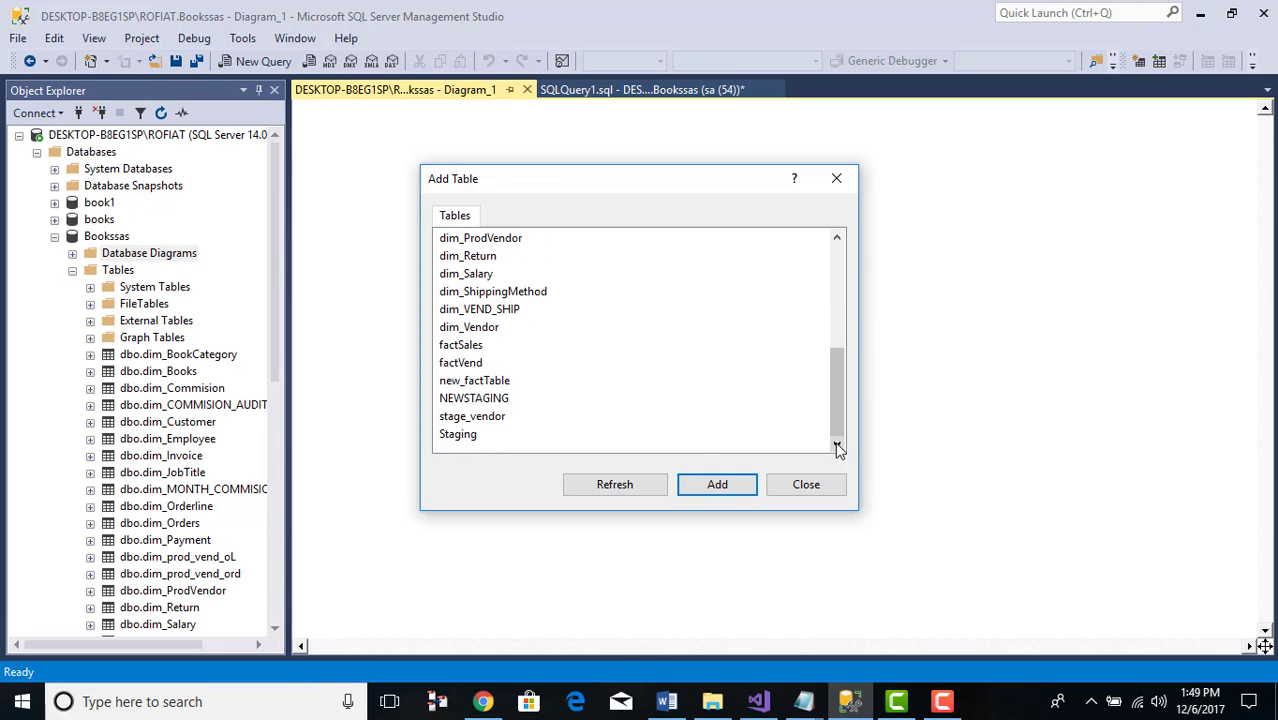
click(468, 384)
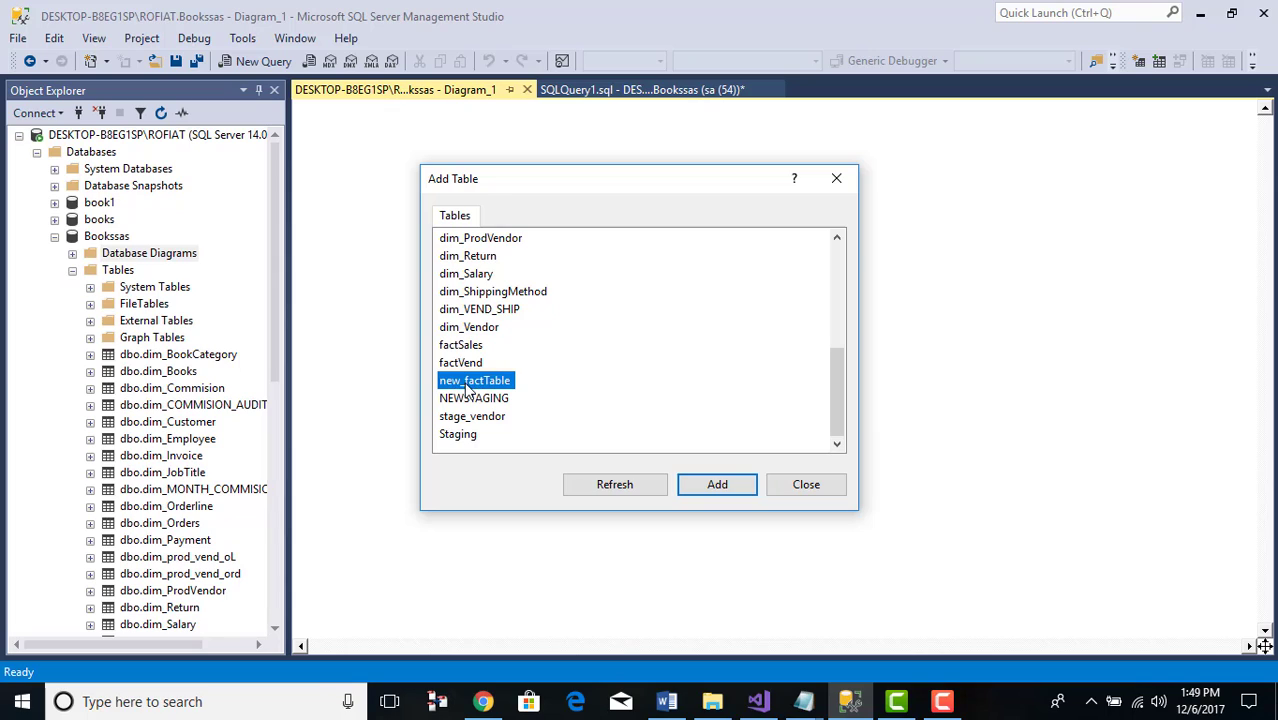
click(702, 490)
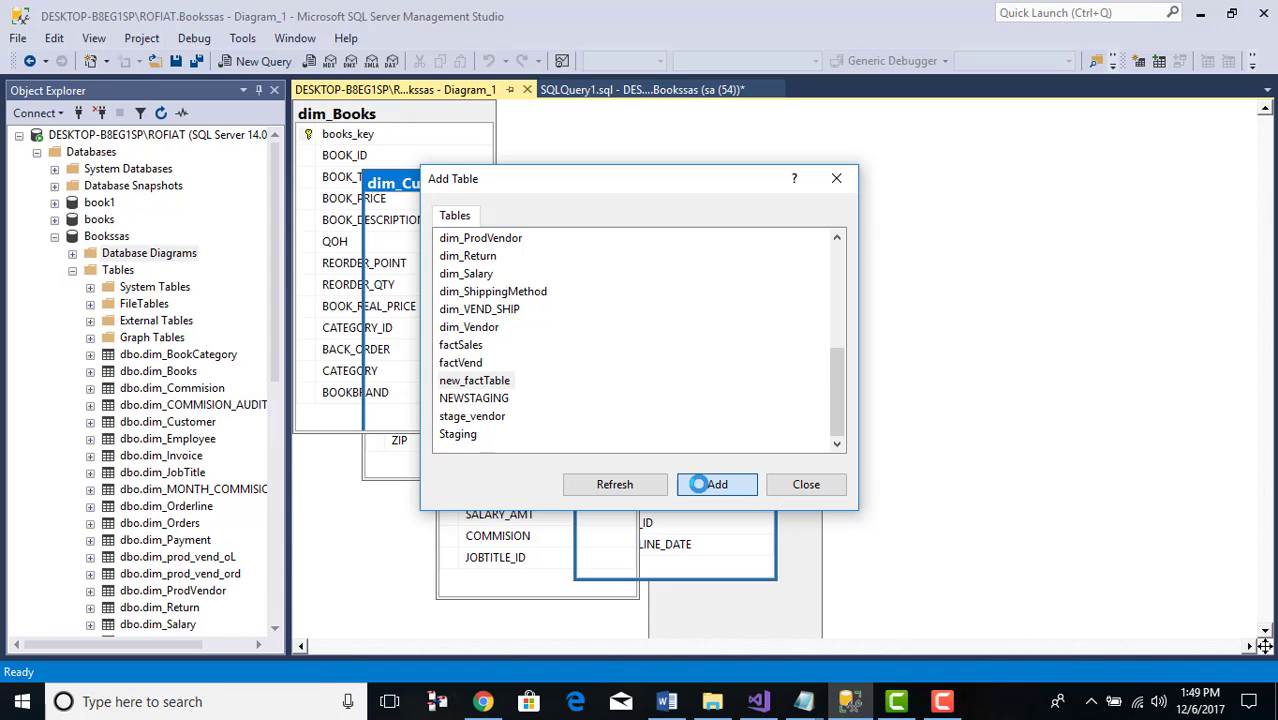
click(806, 484)
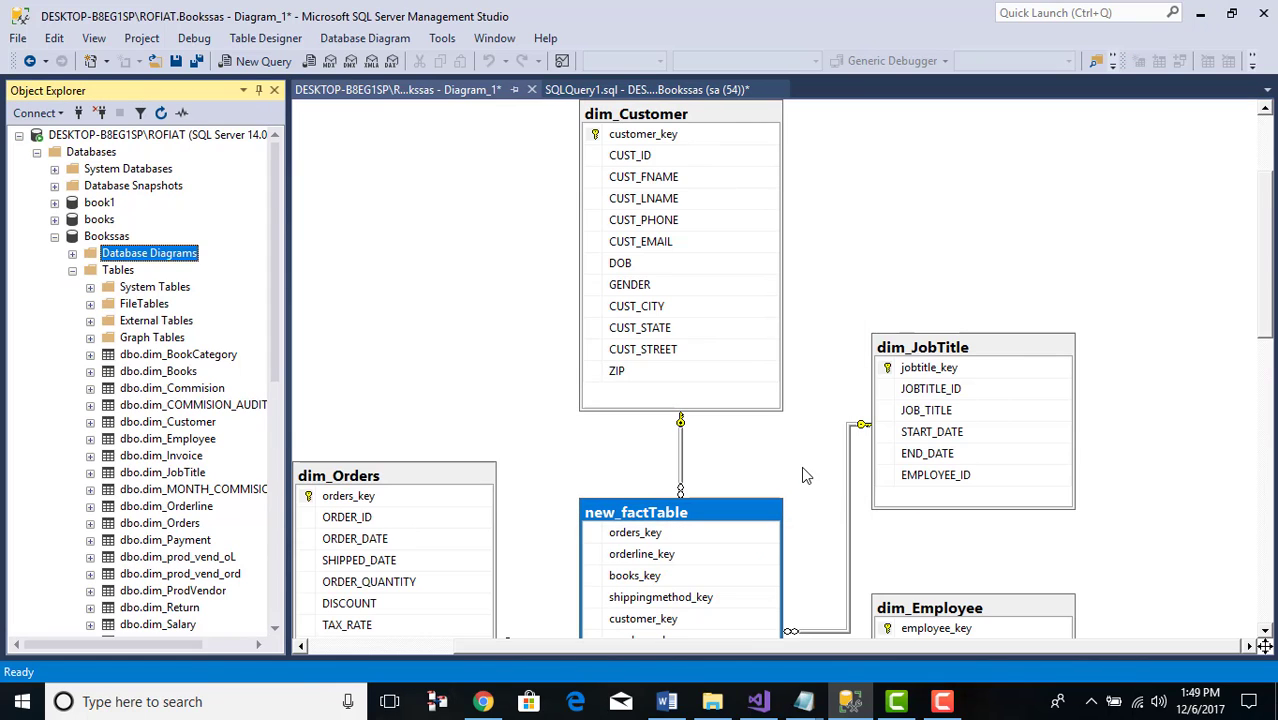
Examine the relationships between new_factTable and the dimension tables in the diagram, zoomed out for an overview
scroll(801, 466, down, 10)
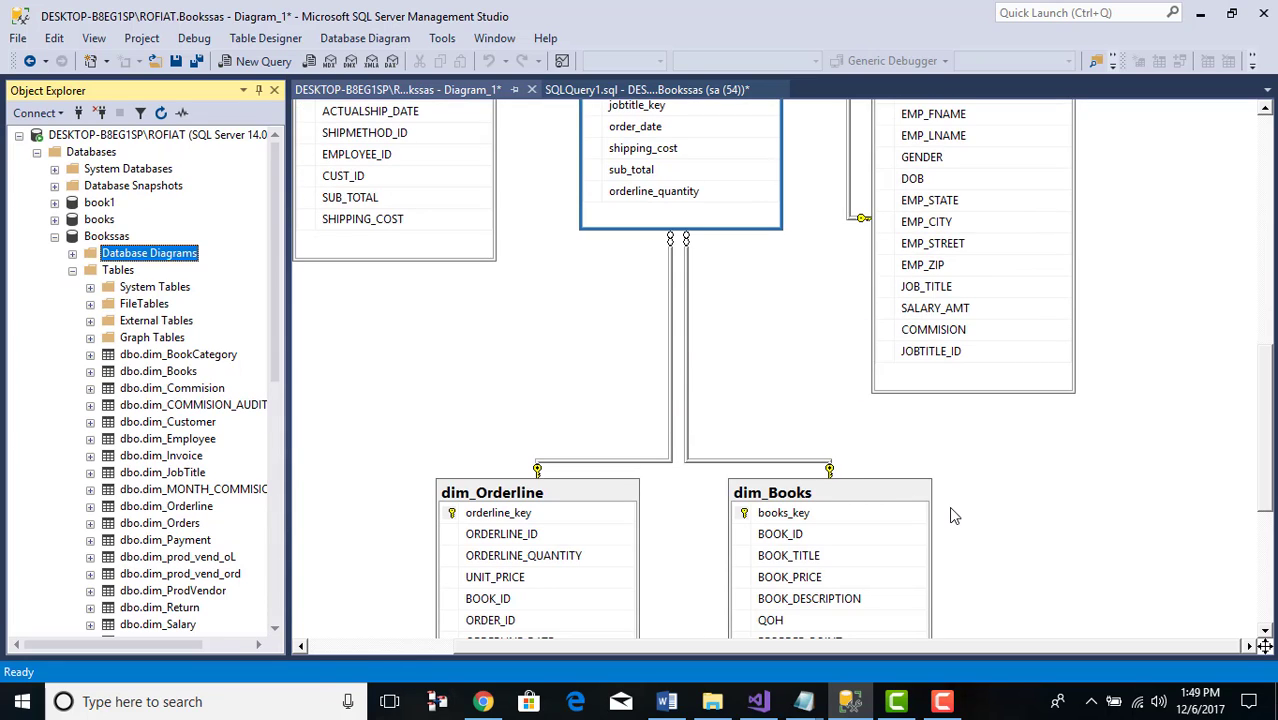
scroll(955, 485, up, 1)
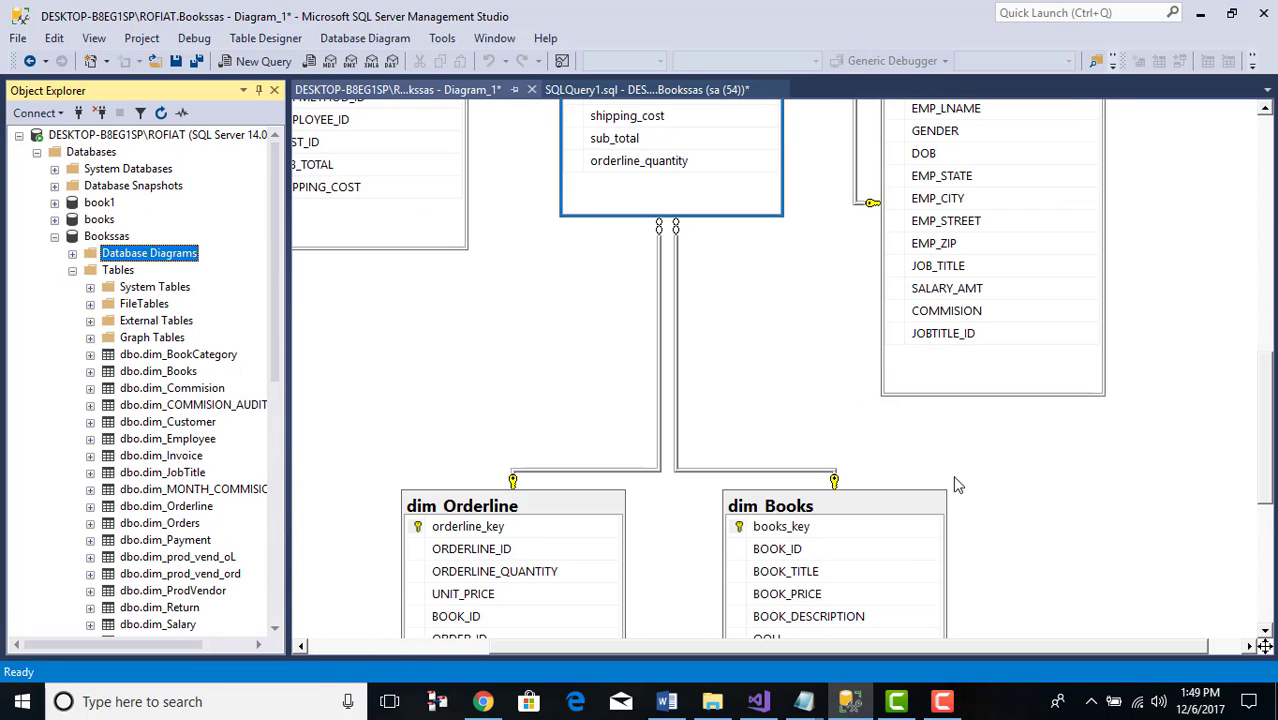
scroll(955, 485, down, 3)
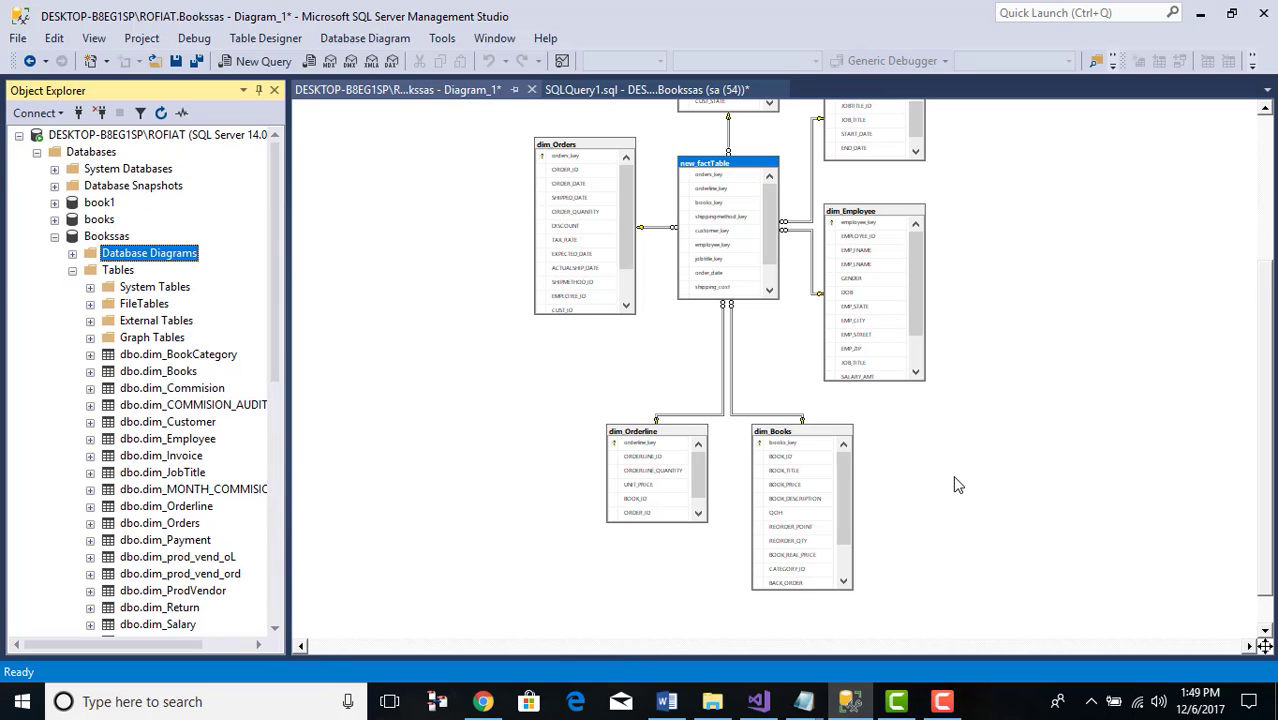
Trace the key links from new_factTable to the customer, orders, job title, employee, orderline and books dimension tables in the diagram
scroll(955, 485, up, 1)
drag(1264, 330, 1255, 205)
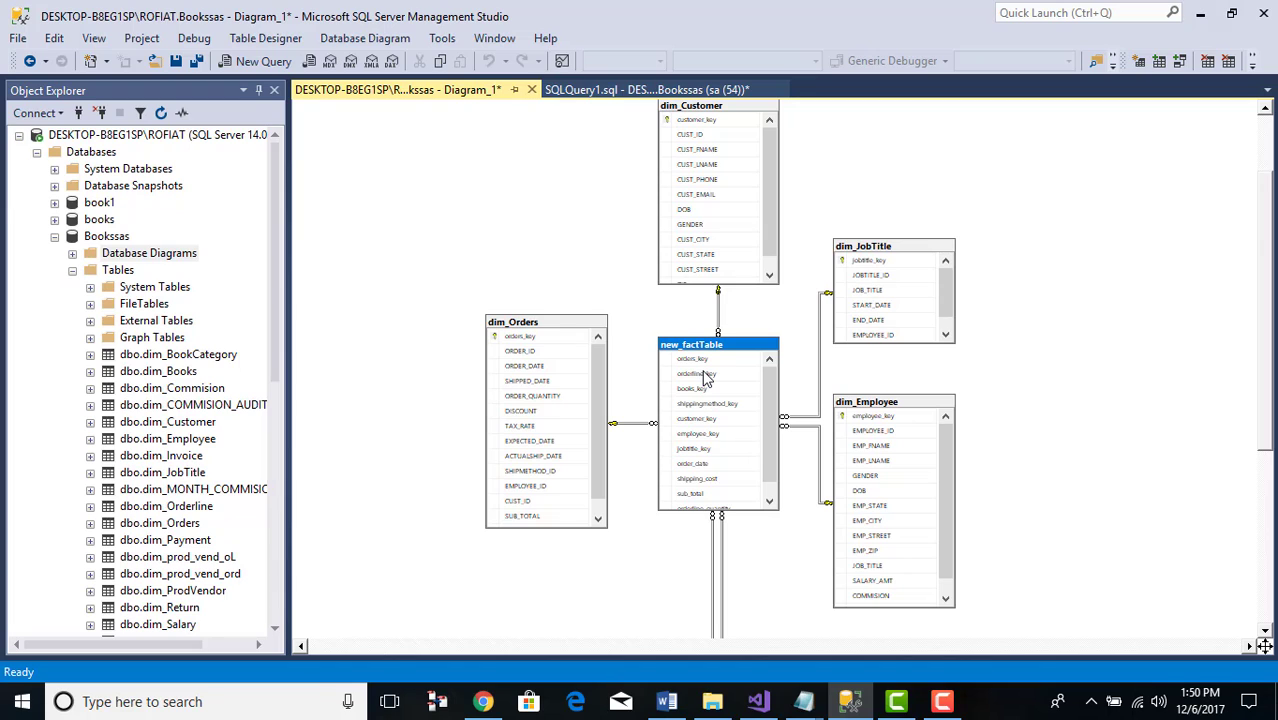
scroll(704, 377, down, 5)
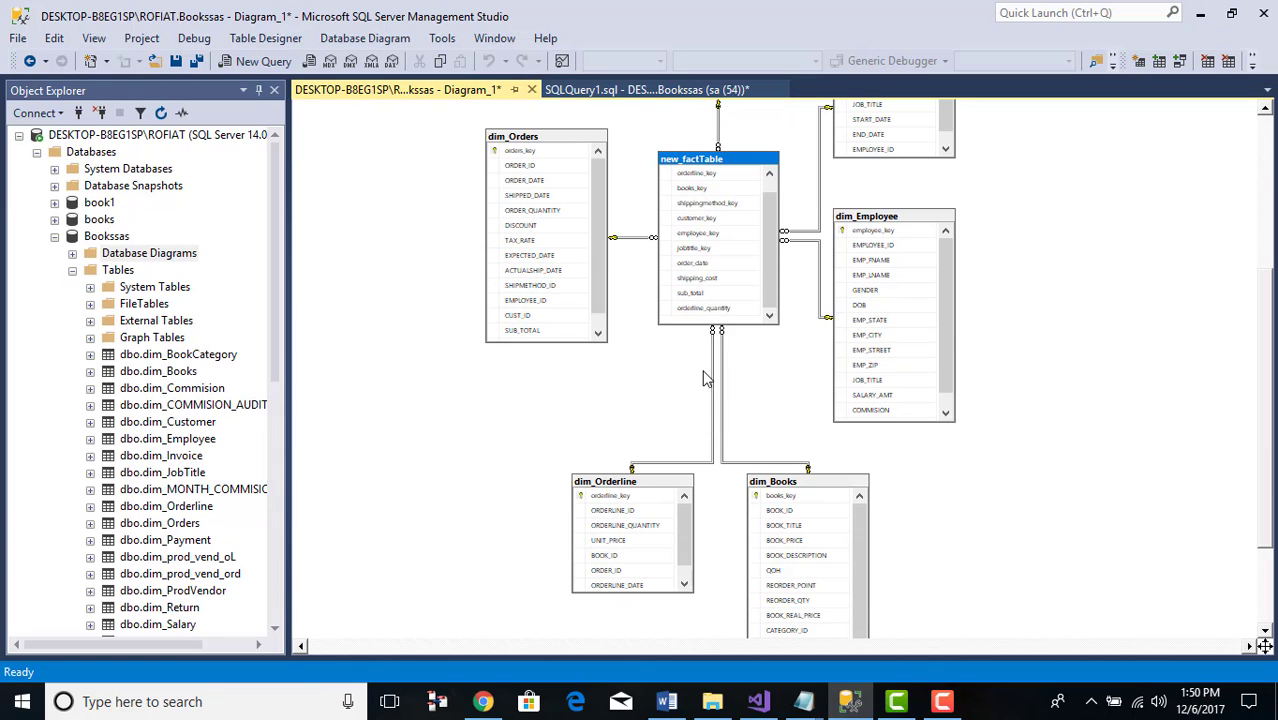
scroll(704, 377, up, 5)
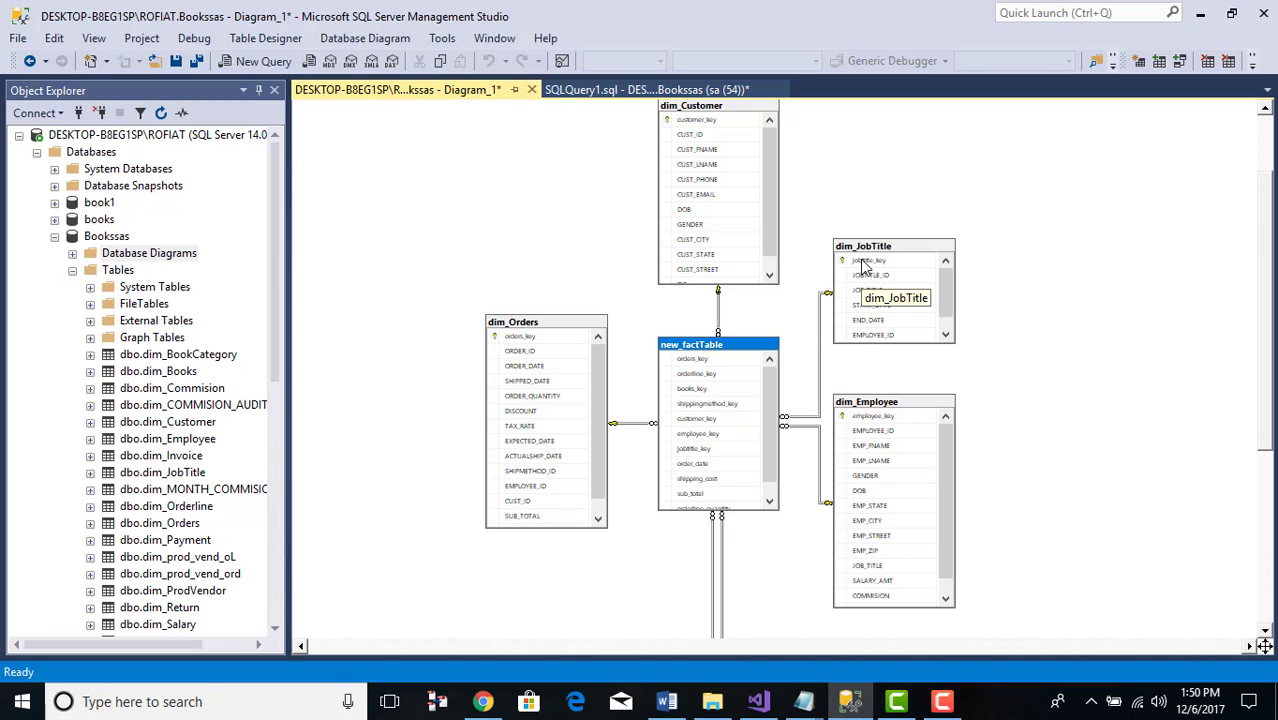
scroll(637, 530, down, 4)
scroll(636, 533, up, 5)
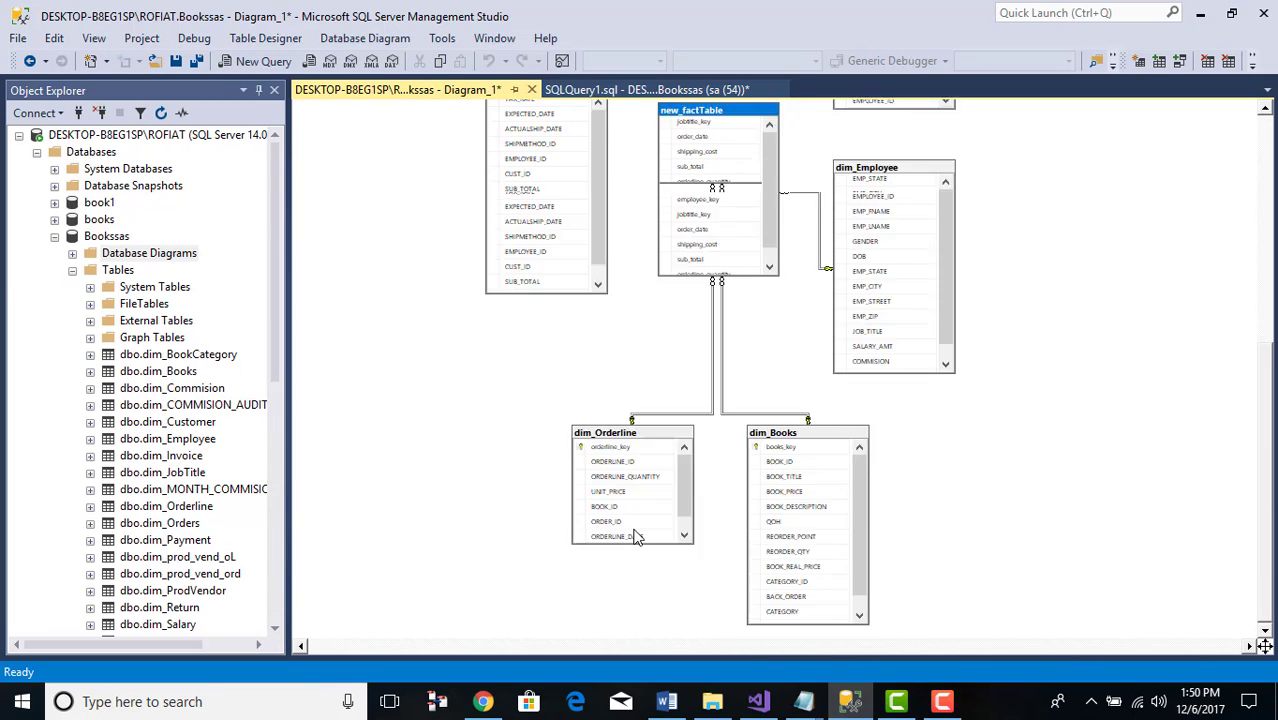
scroll(633, 537, down, 3)
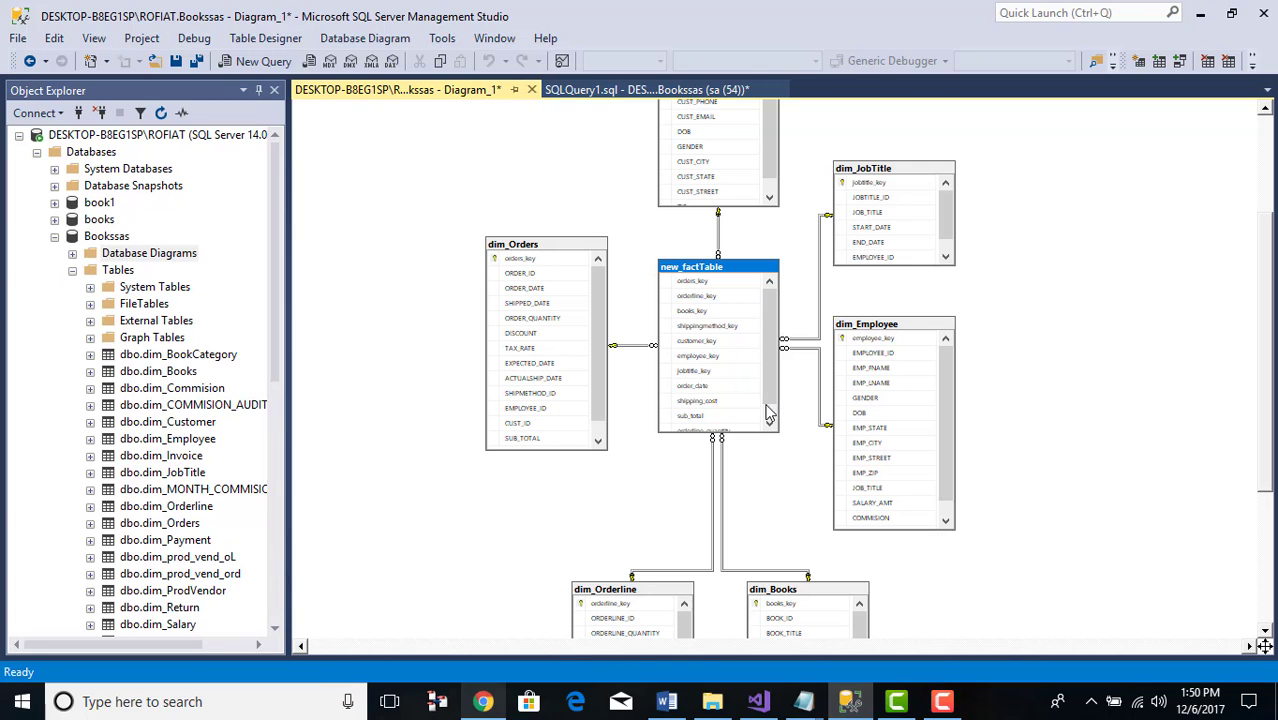
scroll(770, 412, down, 5)
scroll(769, 414, up, 8)
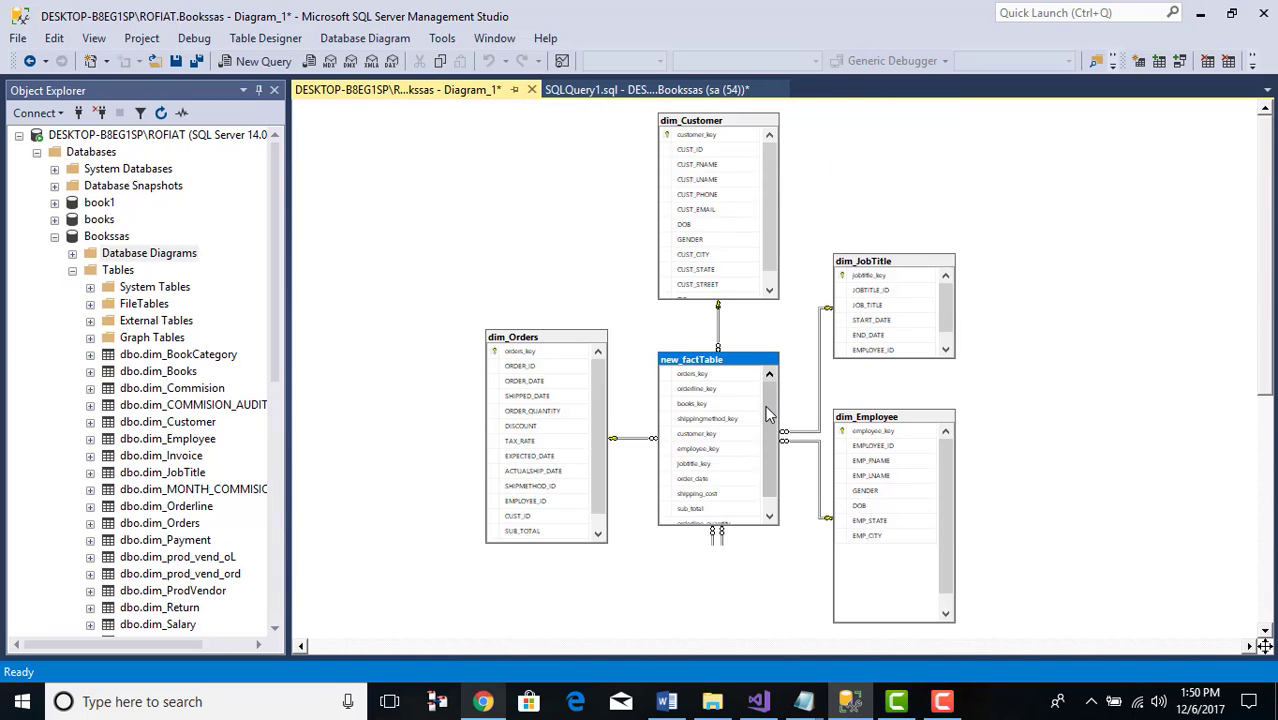
scroll(769, 414, down, 5)
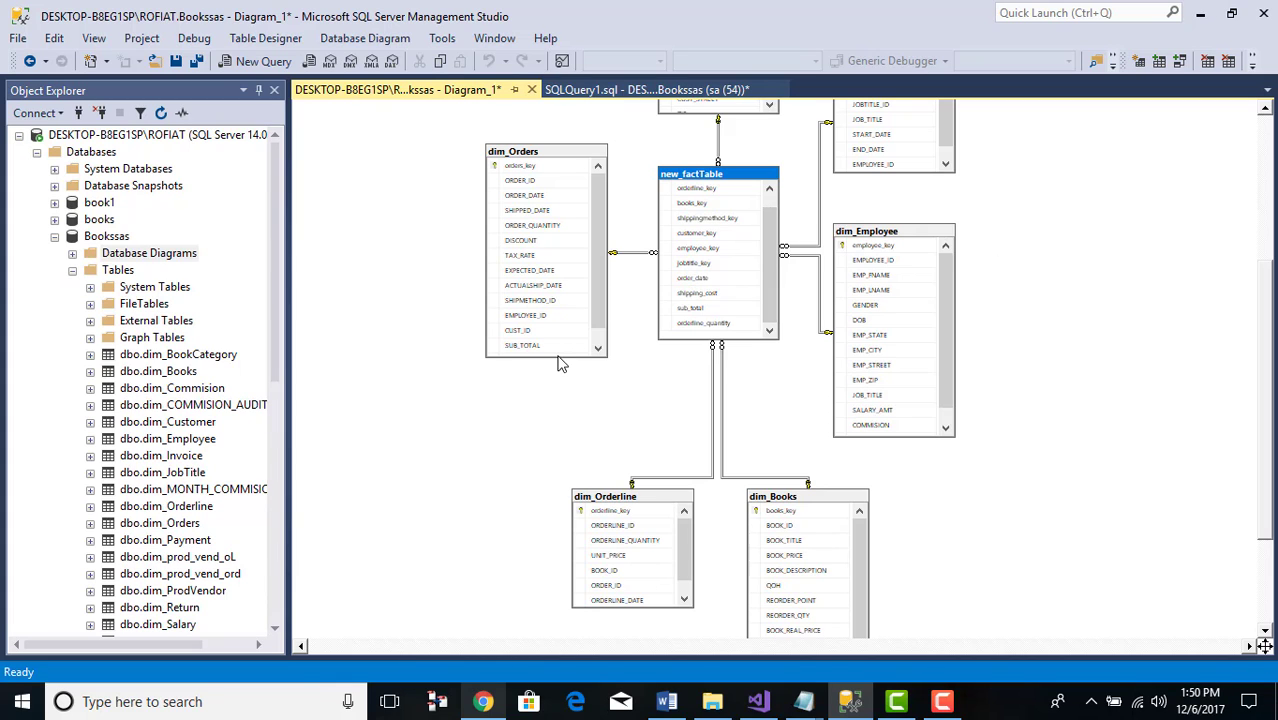
scroll(643, 386, up, 5)
scroll(643, 386, down, 8)
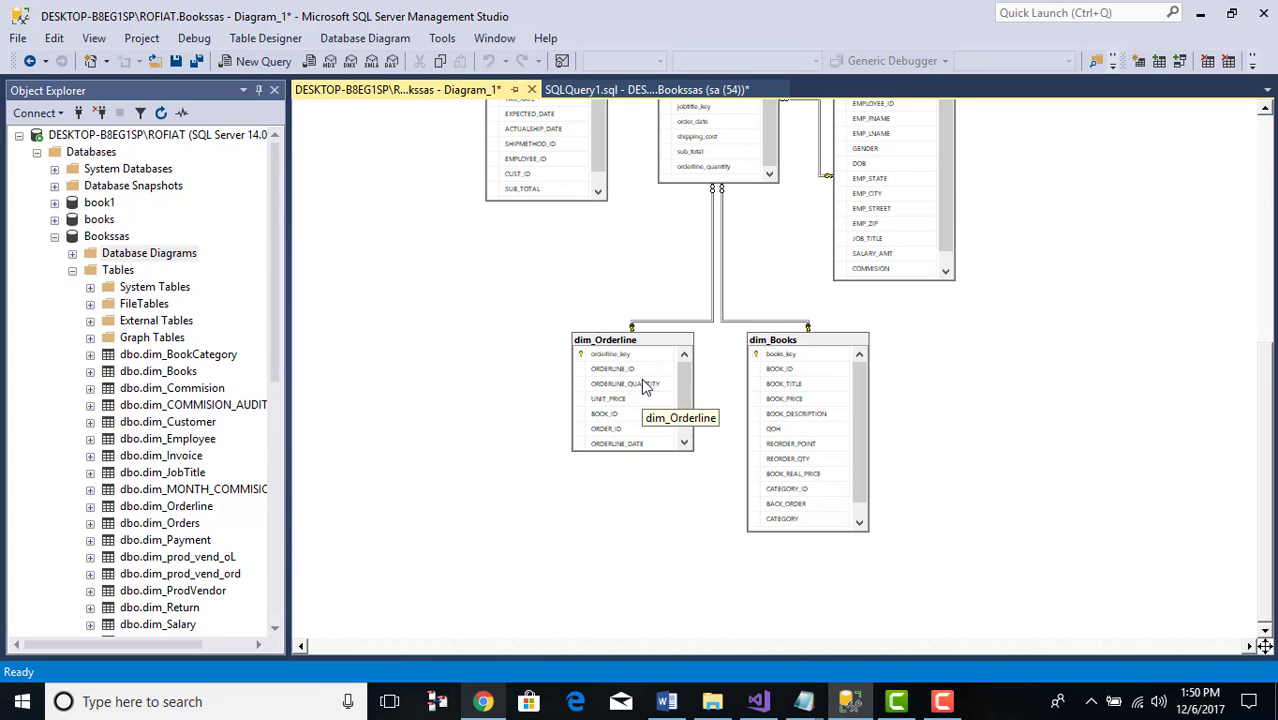
scroll(643, 386, up, 8)
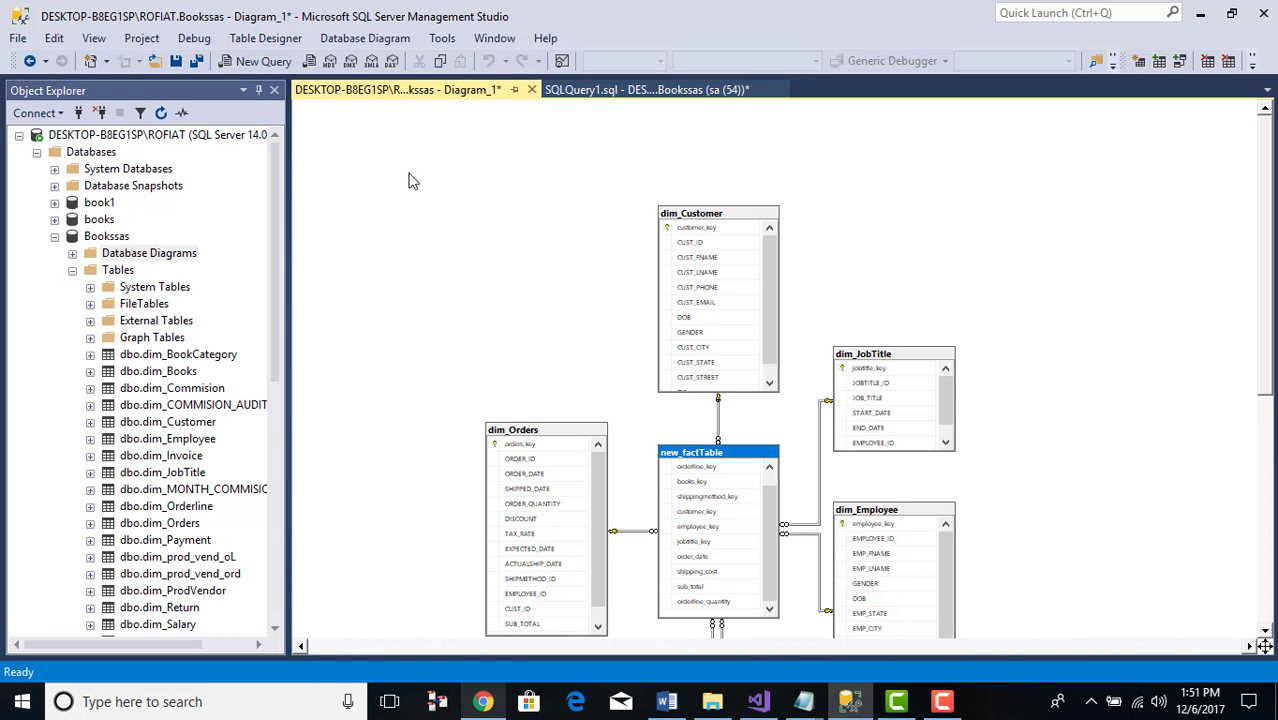
scroll(227, 536, down, 4)
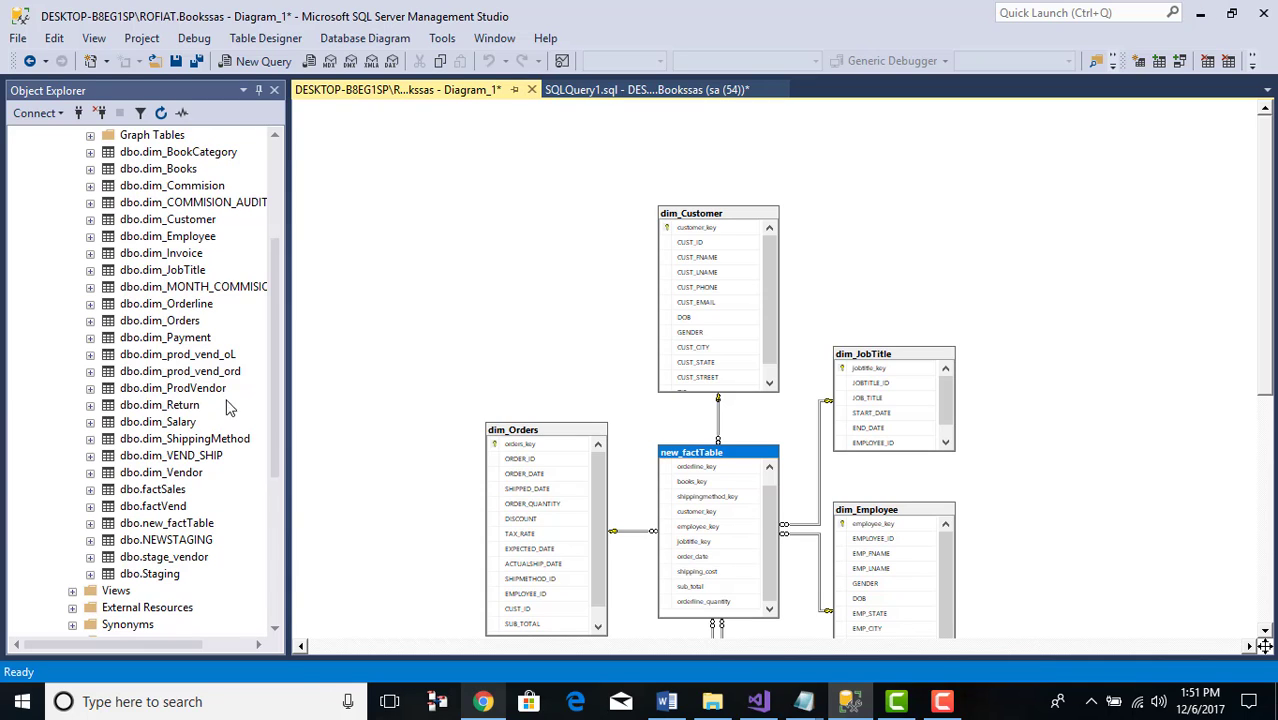
scroll(485, 345, down, 6)
scroll(505, 378, up, 3)
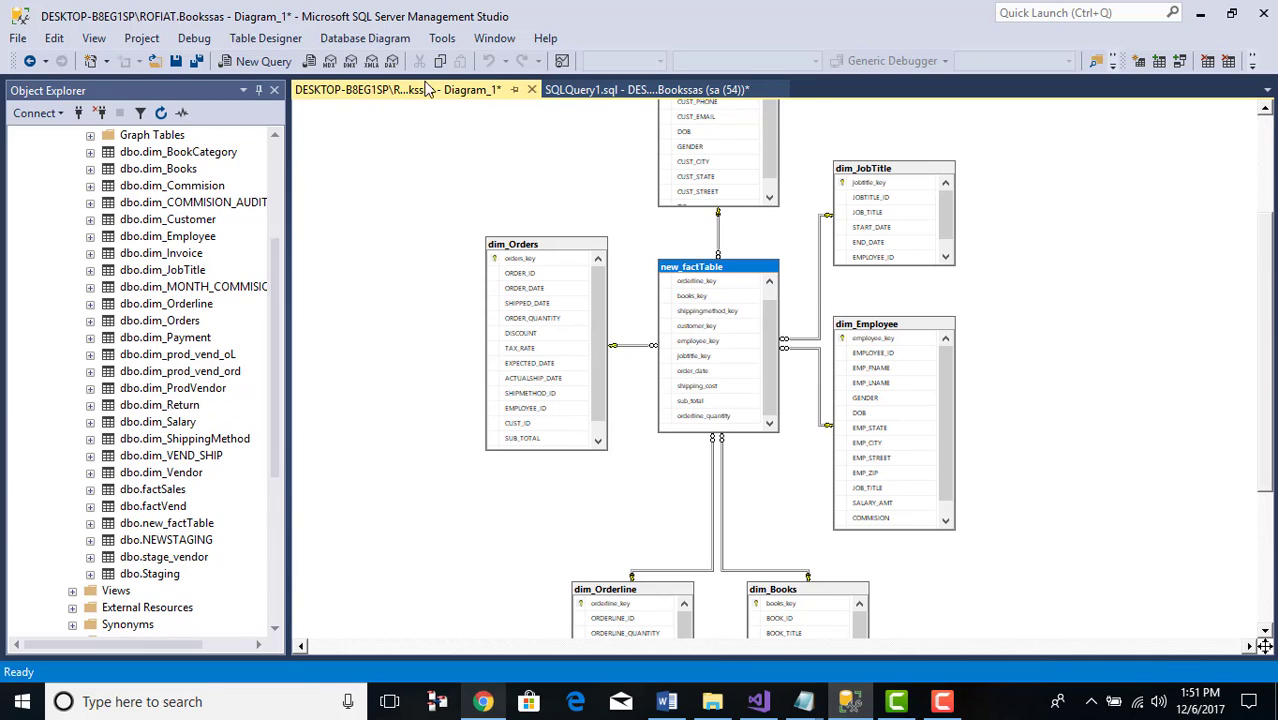
Compare the diagram with the script's queries that build NEWSTAGING and new_factTable
click(617, 90)
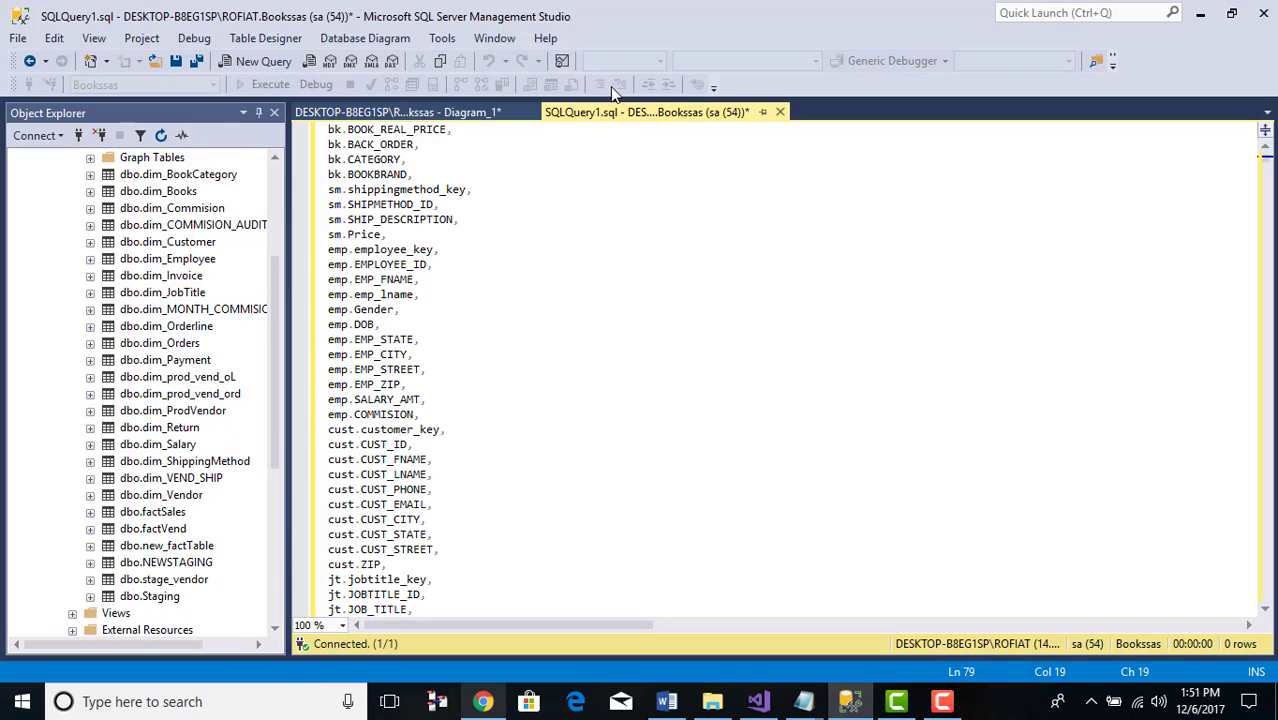
click(391, 110)
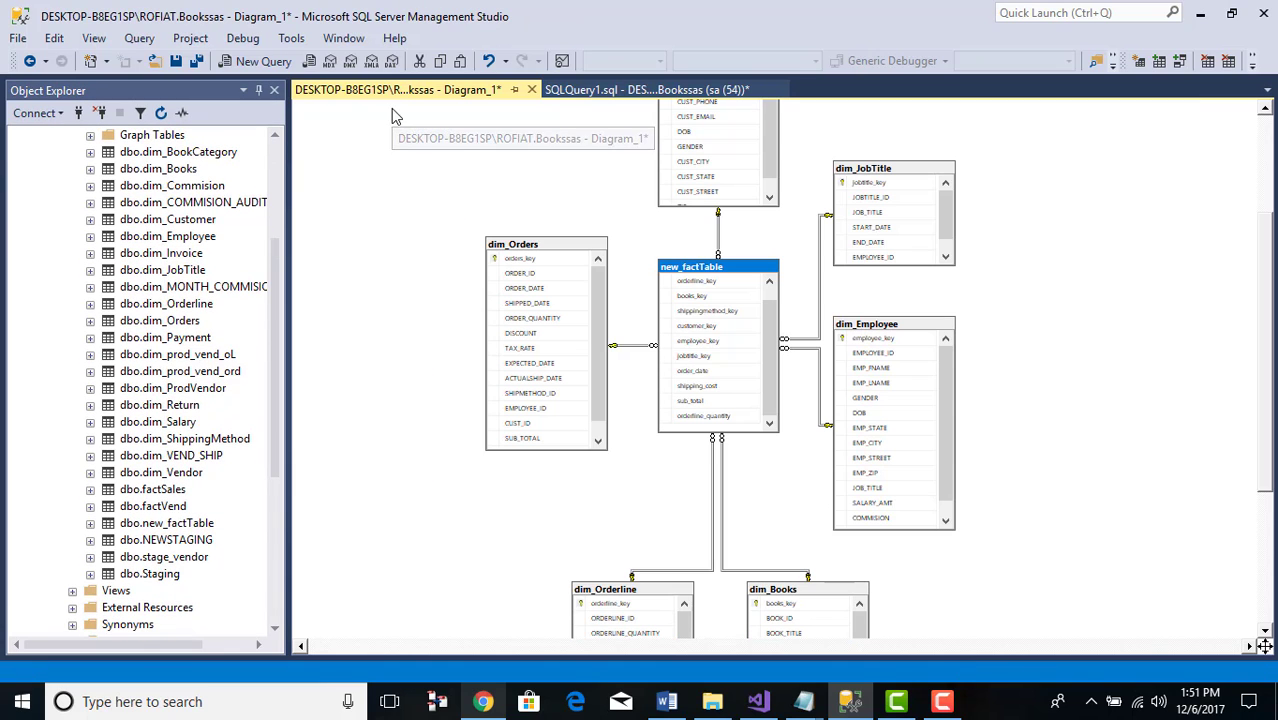
click(623, 85)
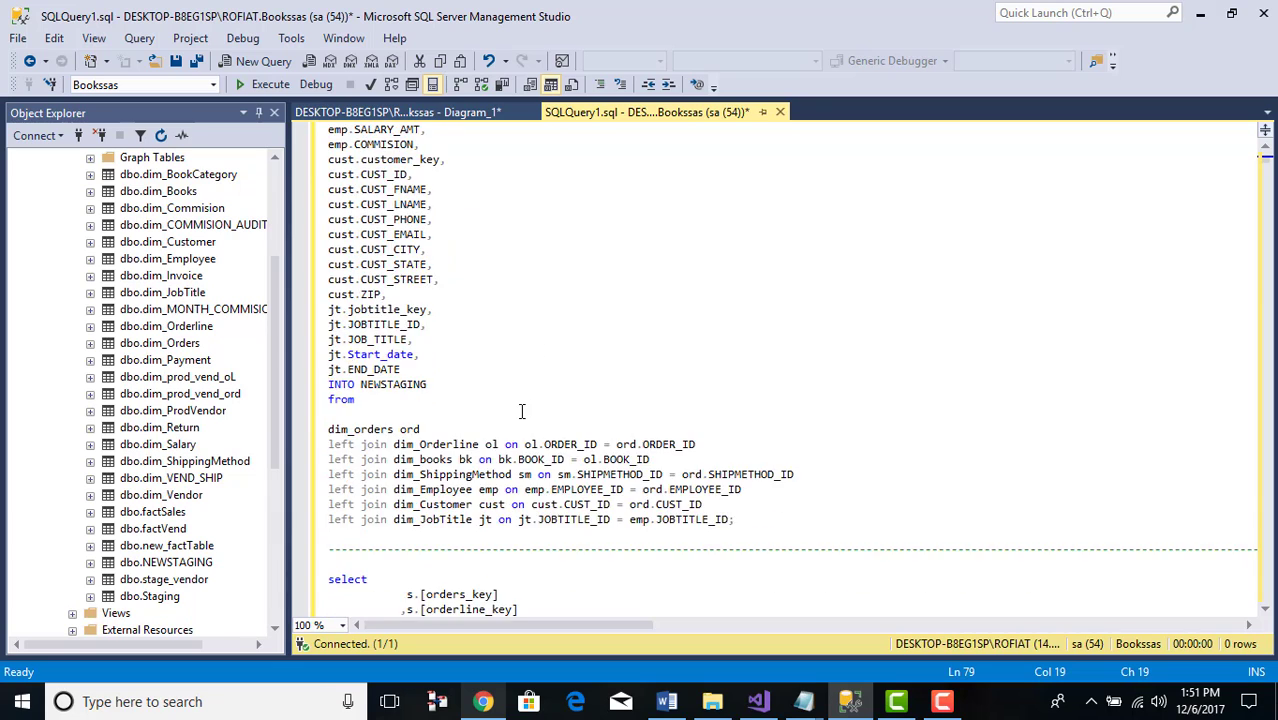
scroll(521, 411, down, 7)
scroll(529, 412, down, 5)
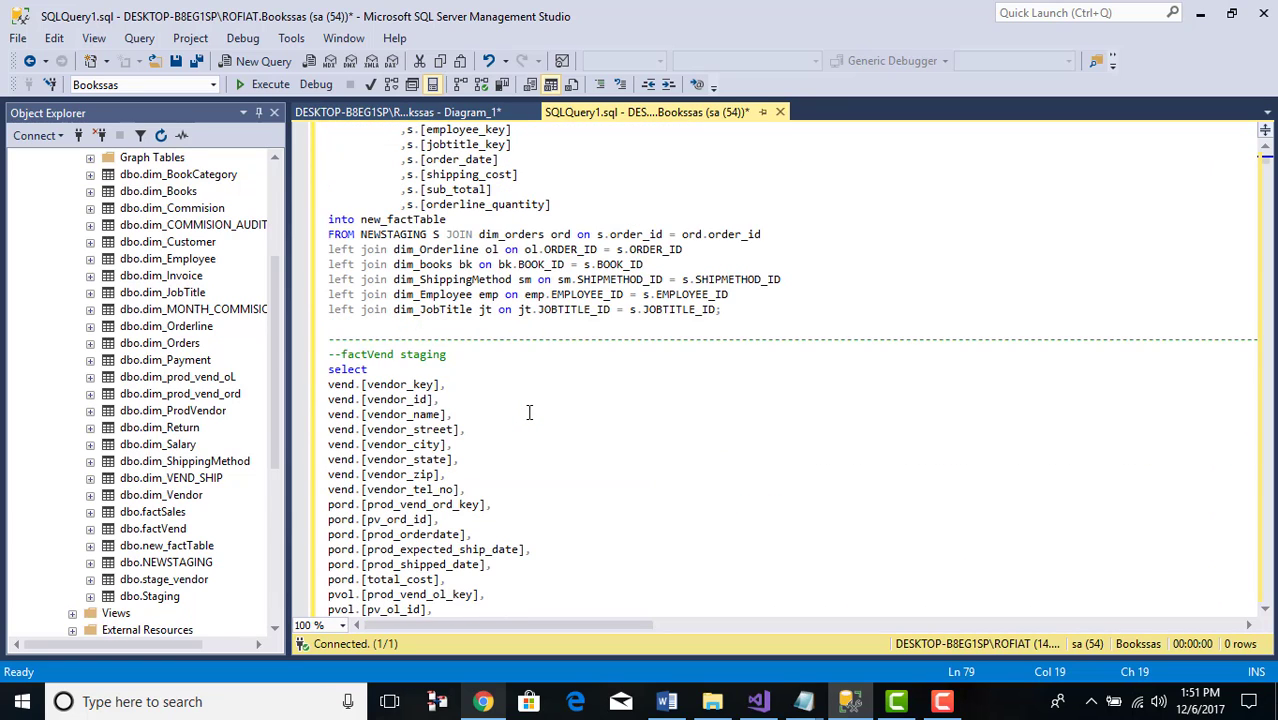
scroll(529, 412, up, 5)
click(420, 116)
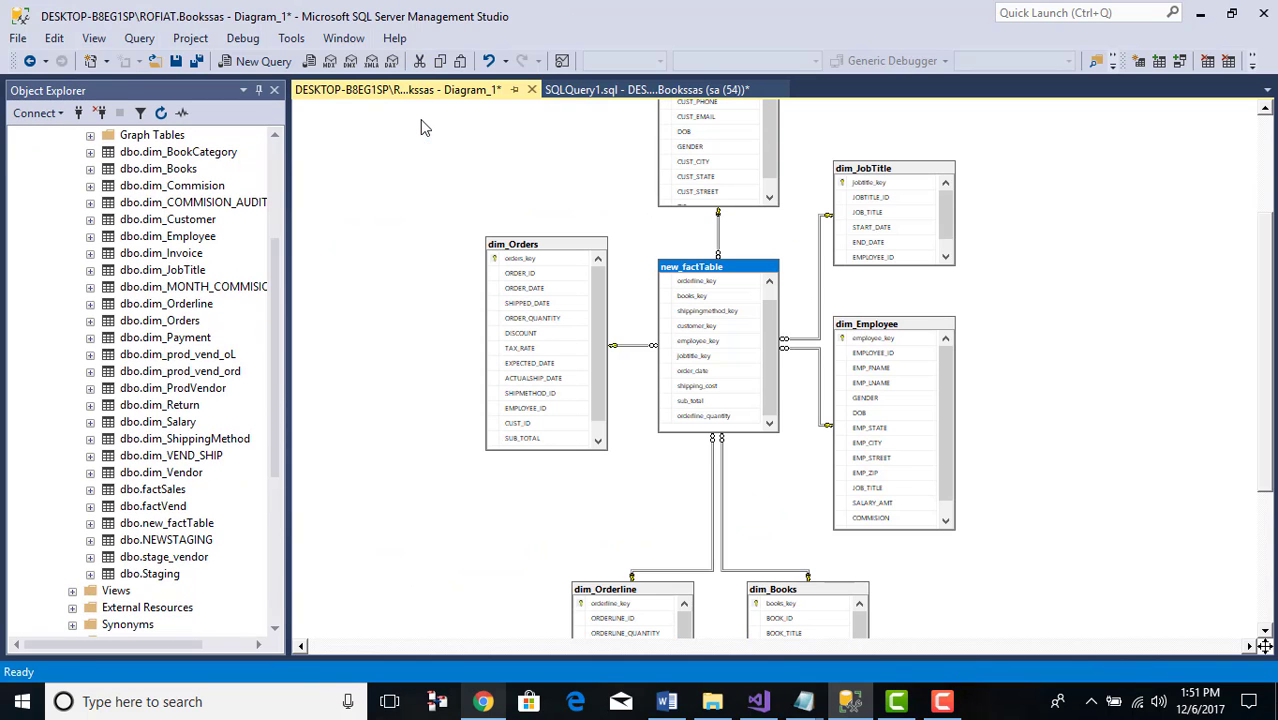
scroll(149, 196, up, 3)
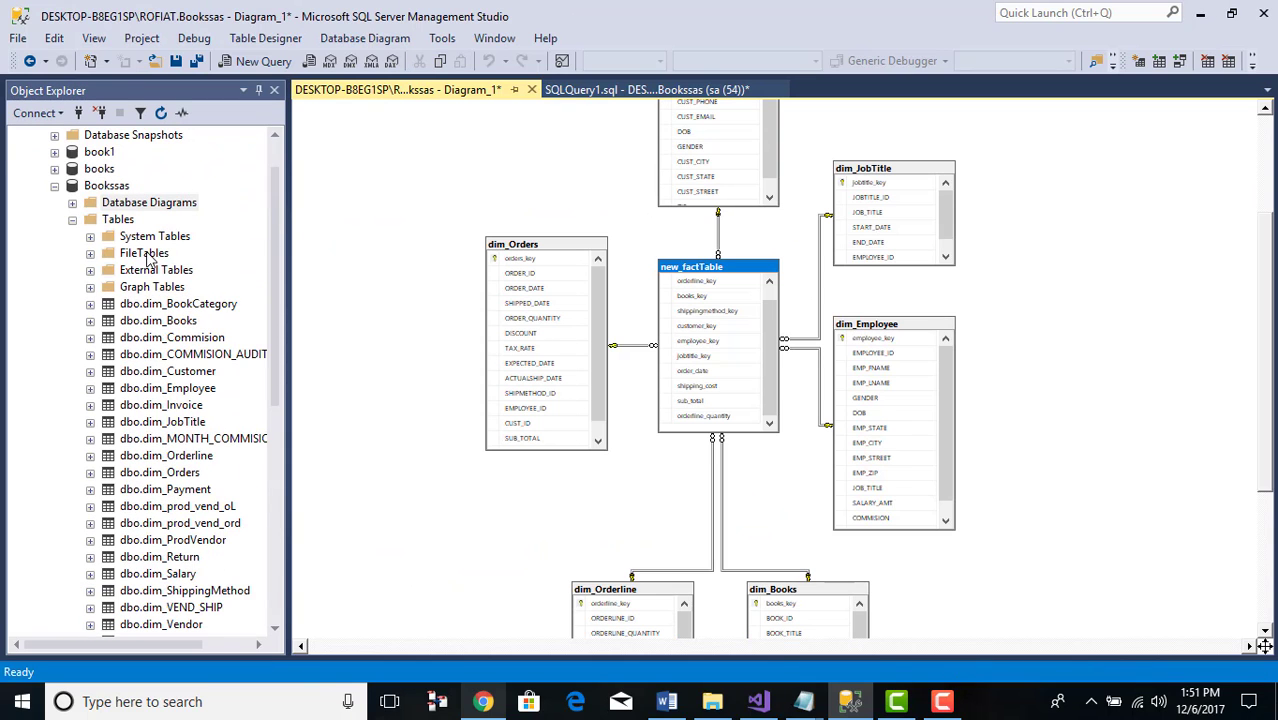
Review the factVend staging query that joins the vendor dimensions into stage_vendor, and the fact table query after it
click(620, 90)
scroll(535, 365, down, 7)
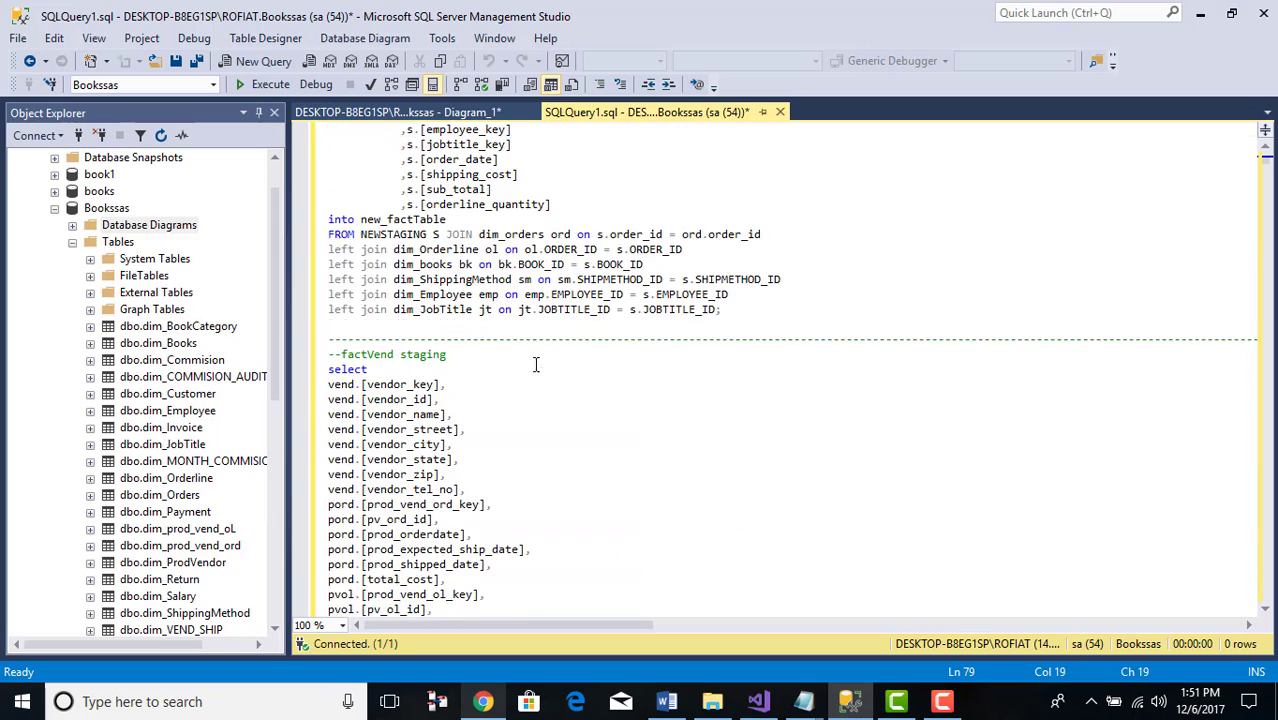
scroll(535, 365, down, 10)
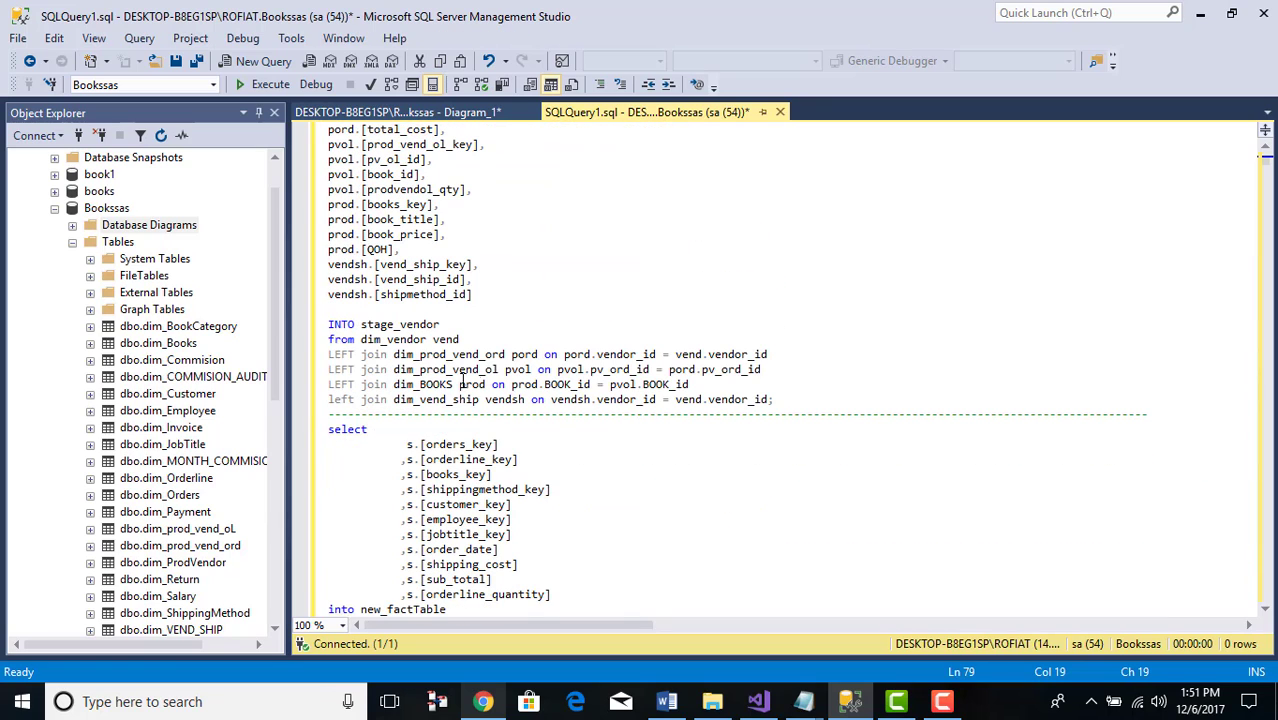
scroll(474, 428, down, 4)
scroll(476, 431, down, 1)
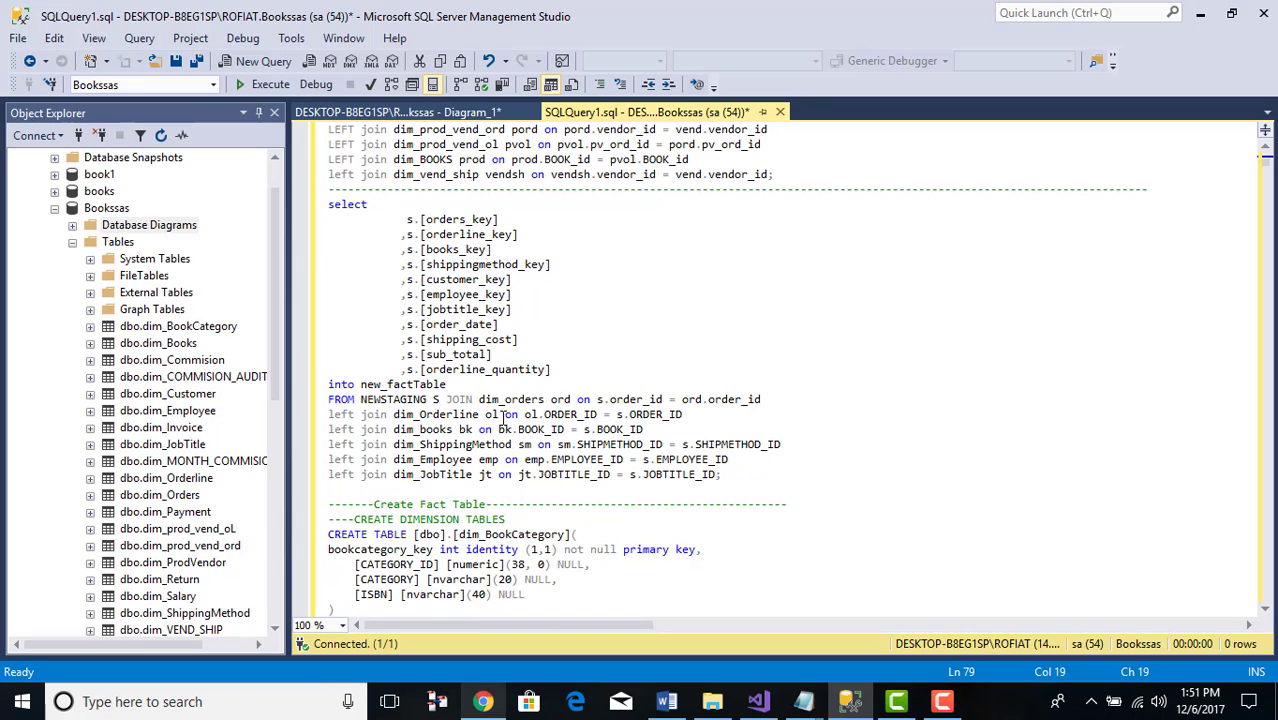
scroll(504, 420, up, 6)
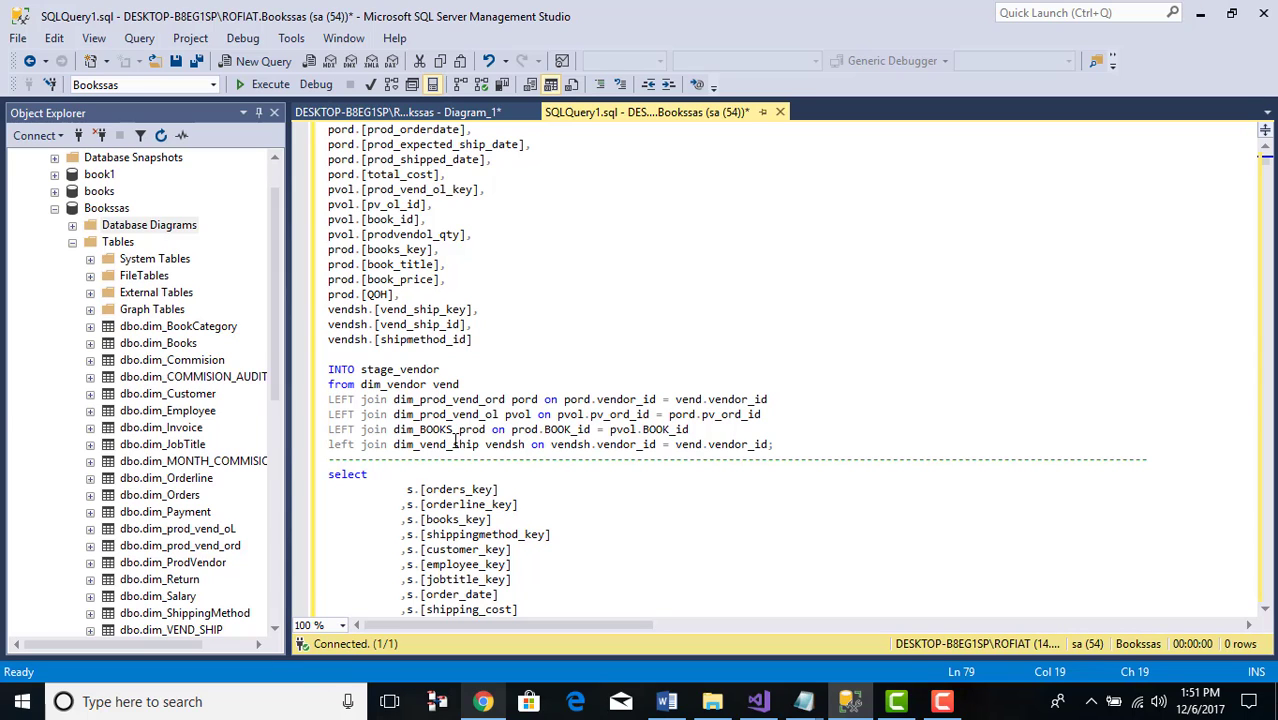
scroll(546, 365, up, 5)
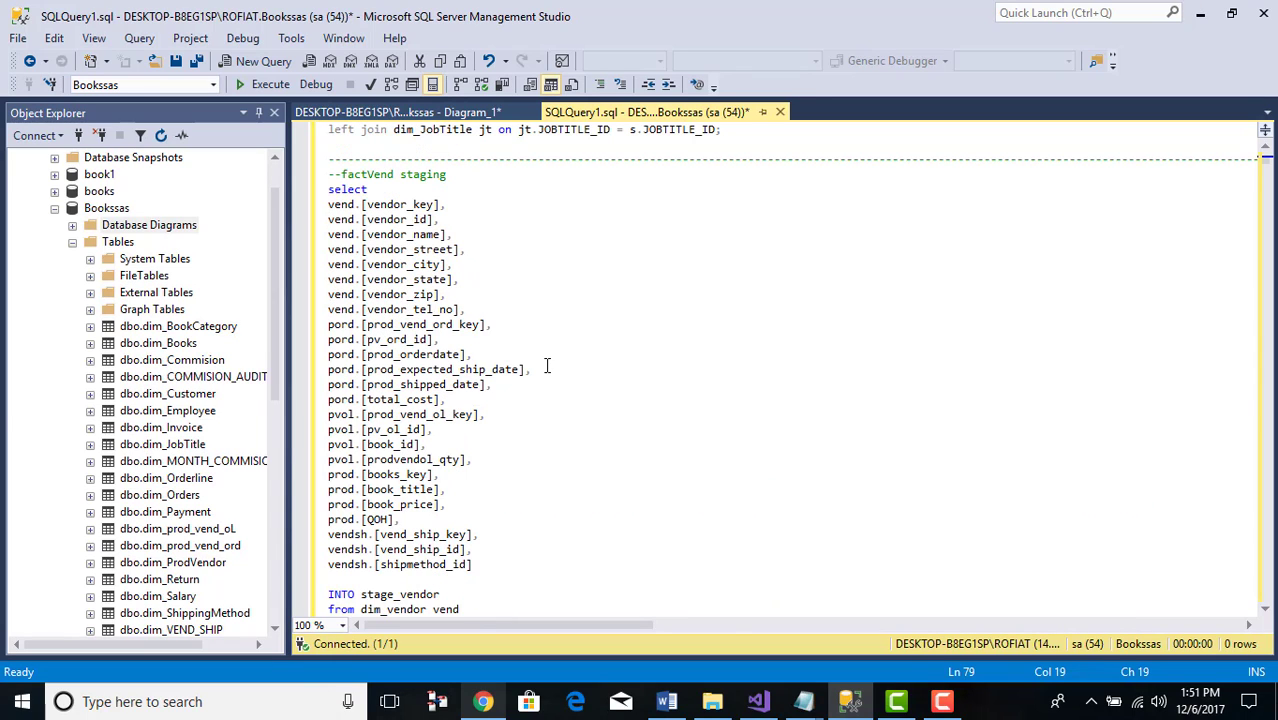
Create a second database diagram in the Bookssas database
click(167, 228)
right_click(168, 232)
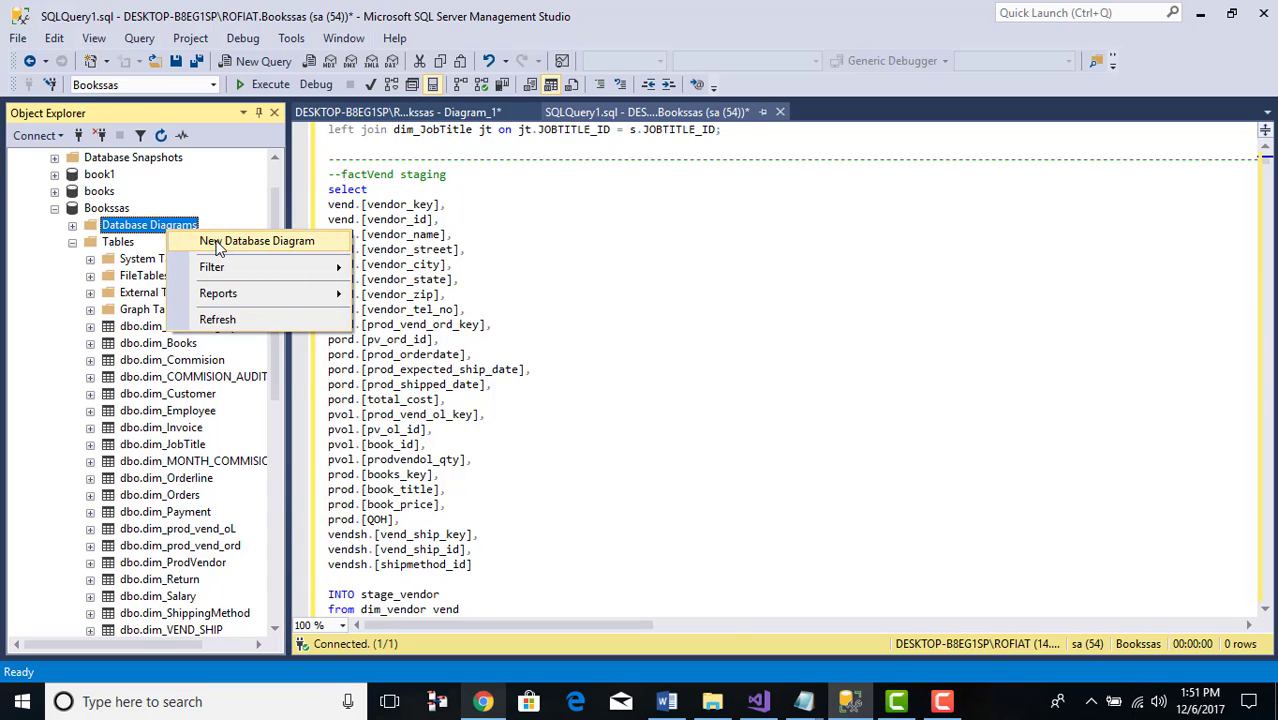
click(217, 243)
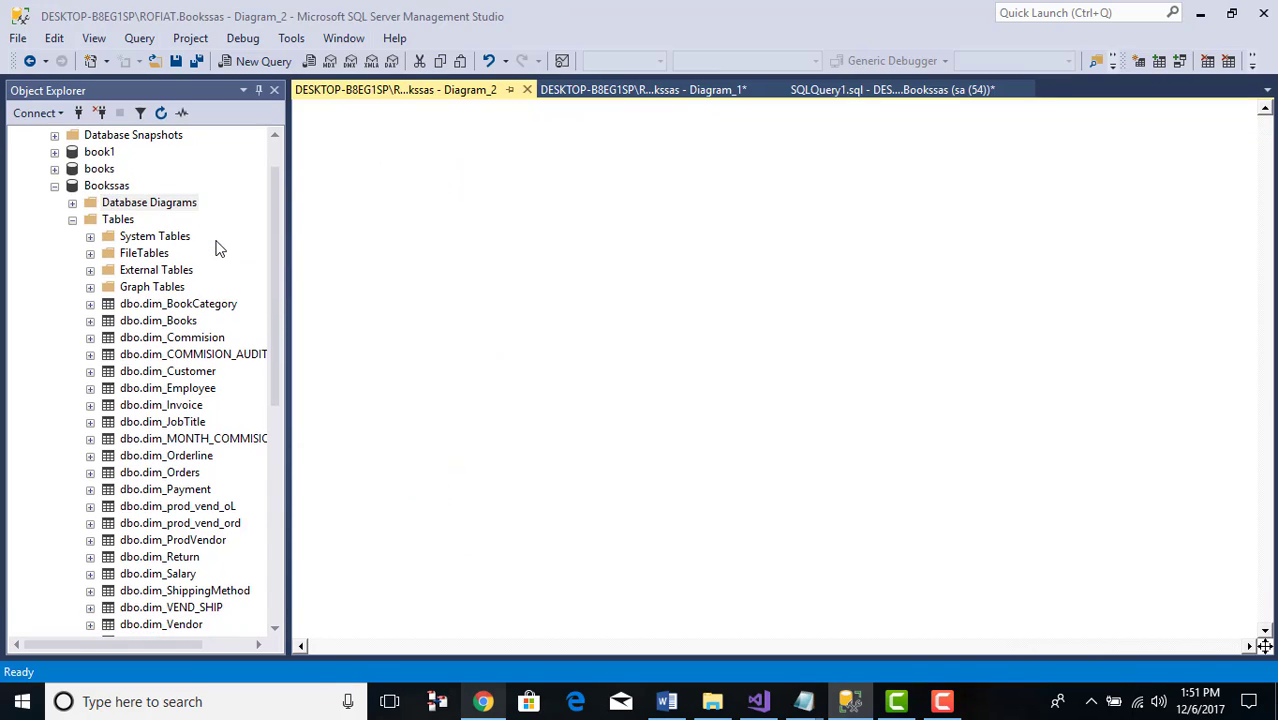
Select dim_VEND_SHIP, dim_prod_vend_oL, dim_prod_vend_ord, dim_ShippingMethod and factVend together as tables for the new diagram
scroll(553, 351, down, 5)
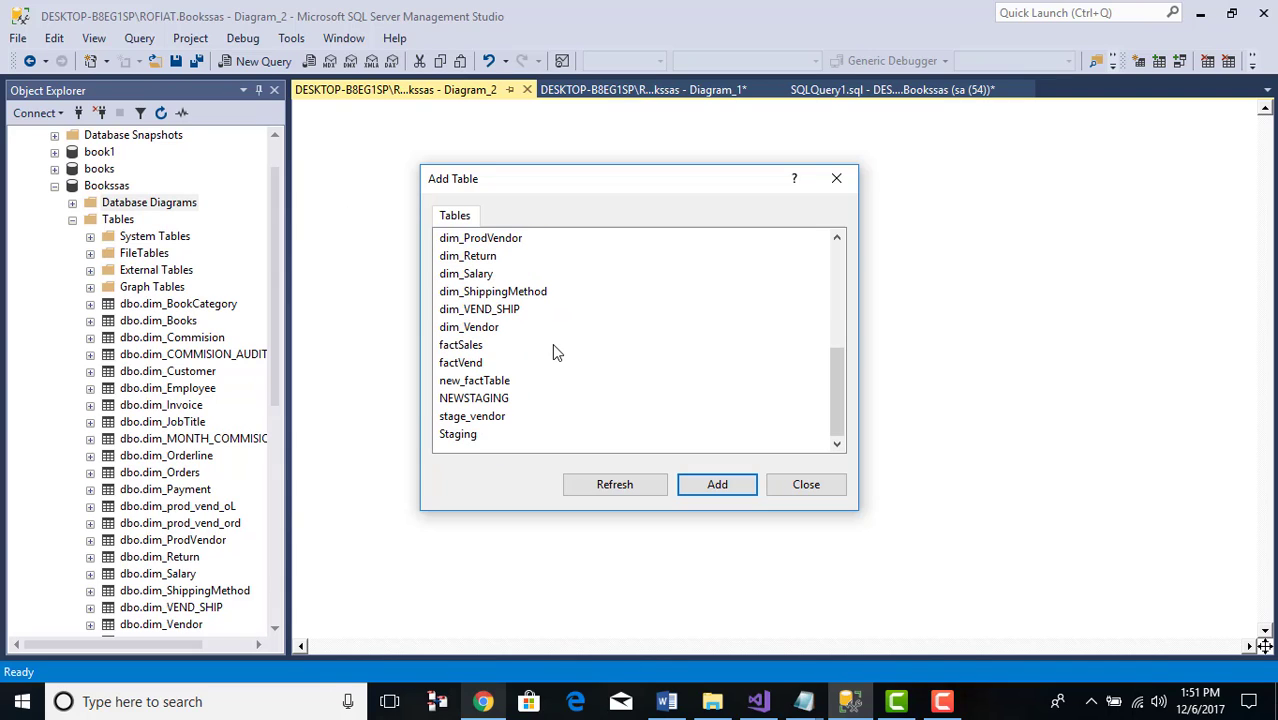
scroll(553, 351, up, 5)
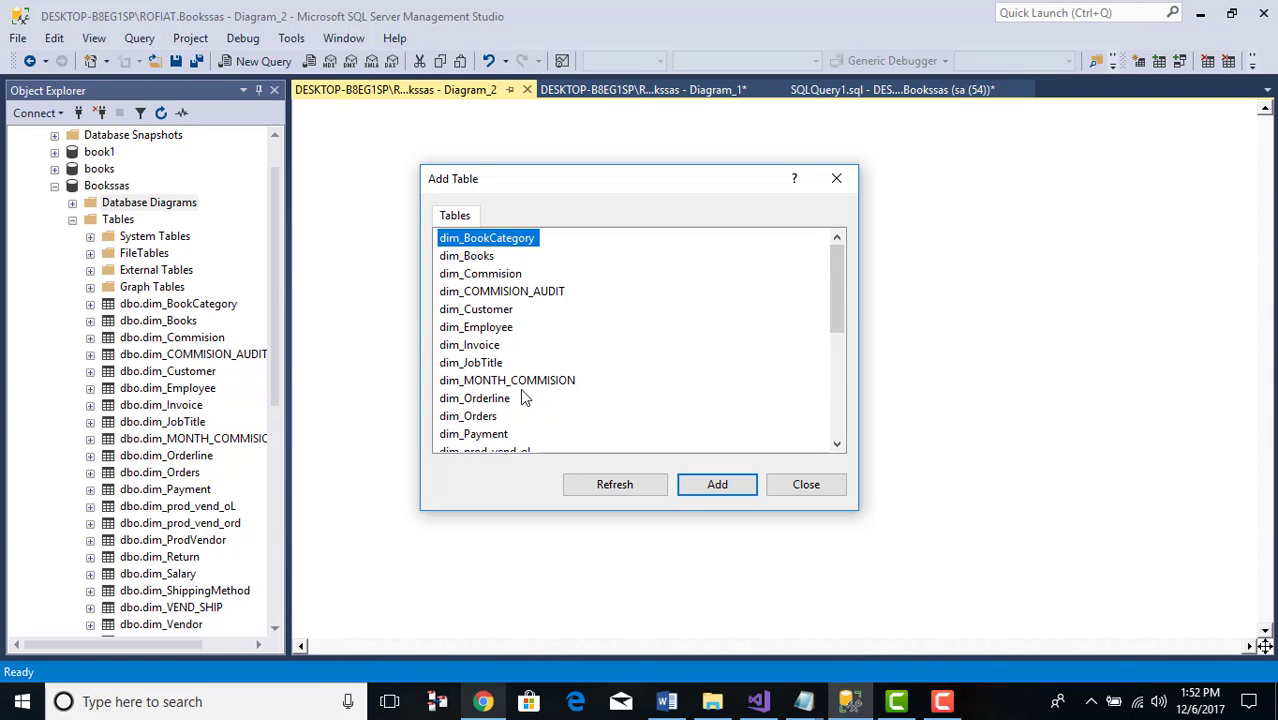
drag(834, 288, 834, 386)
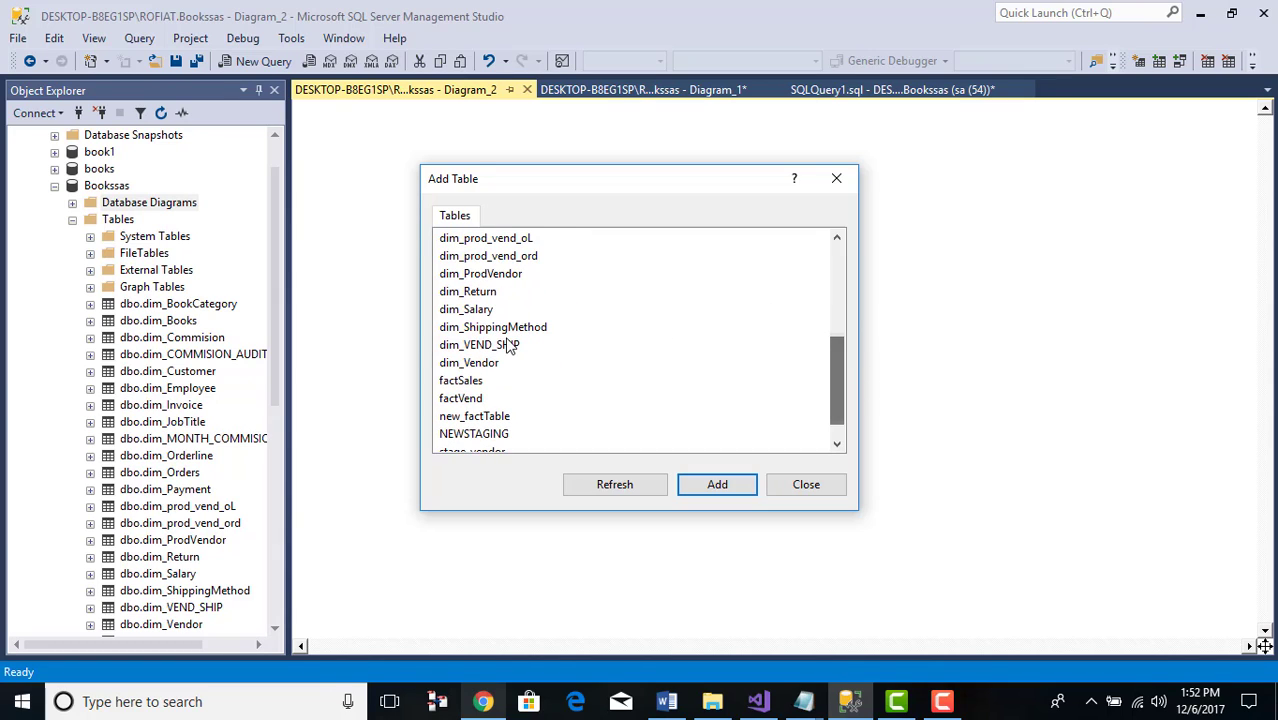
shift+click(507, 345)
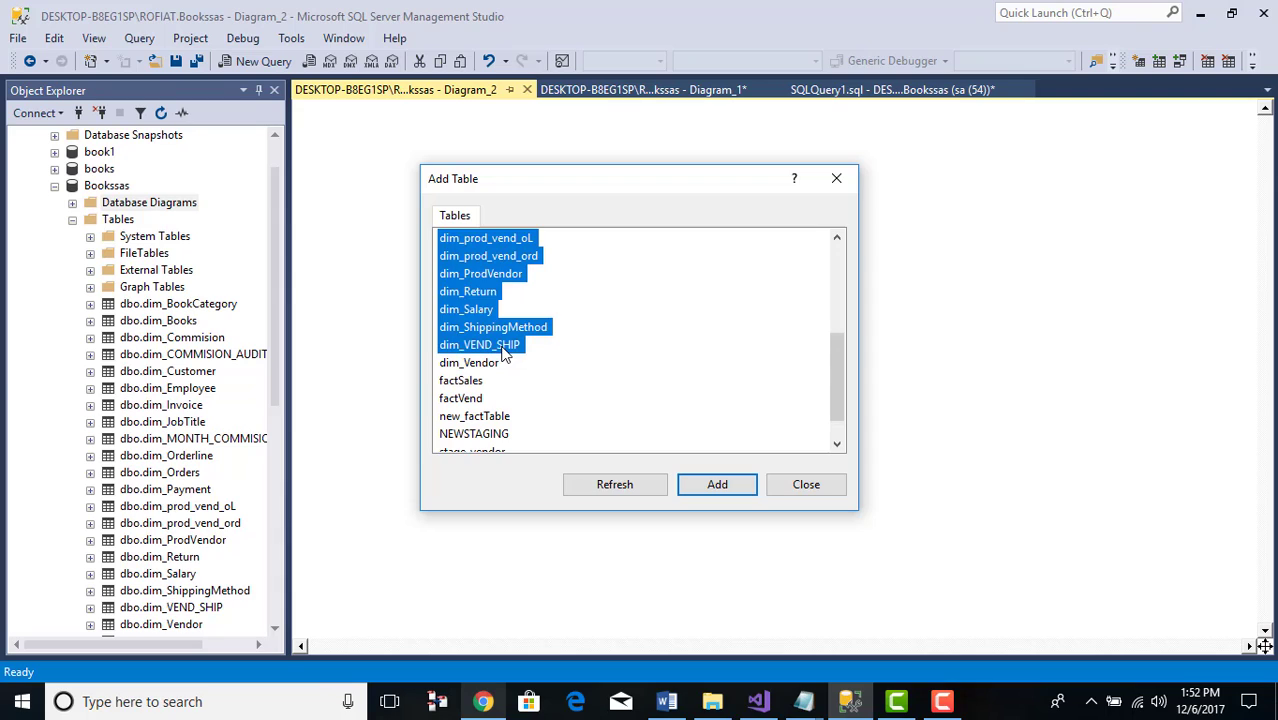
click(610, 333)
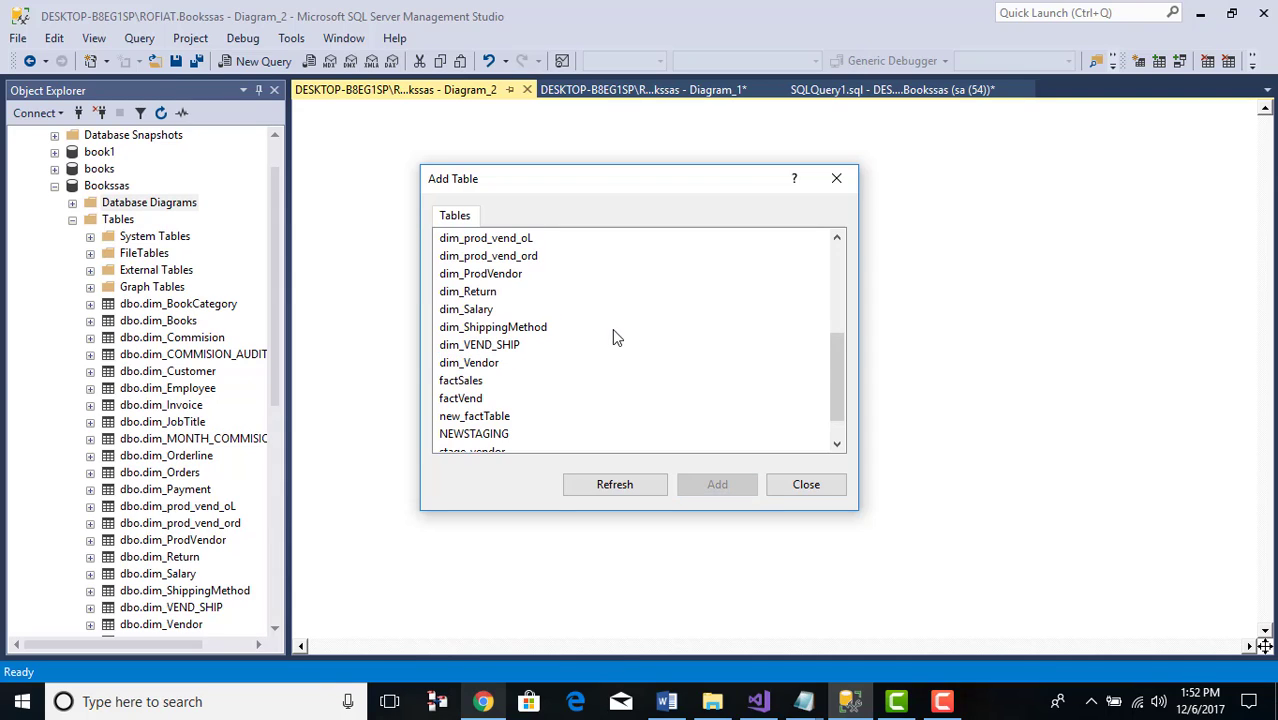
click(493, 346)
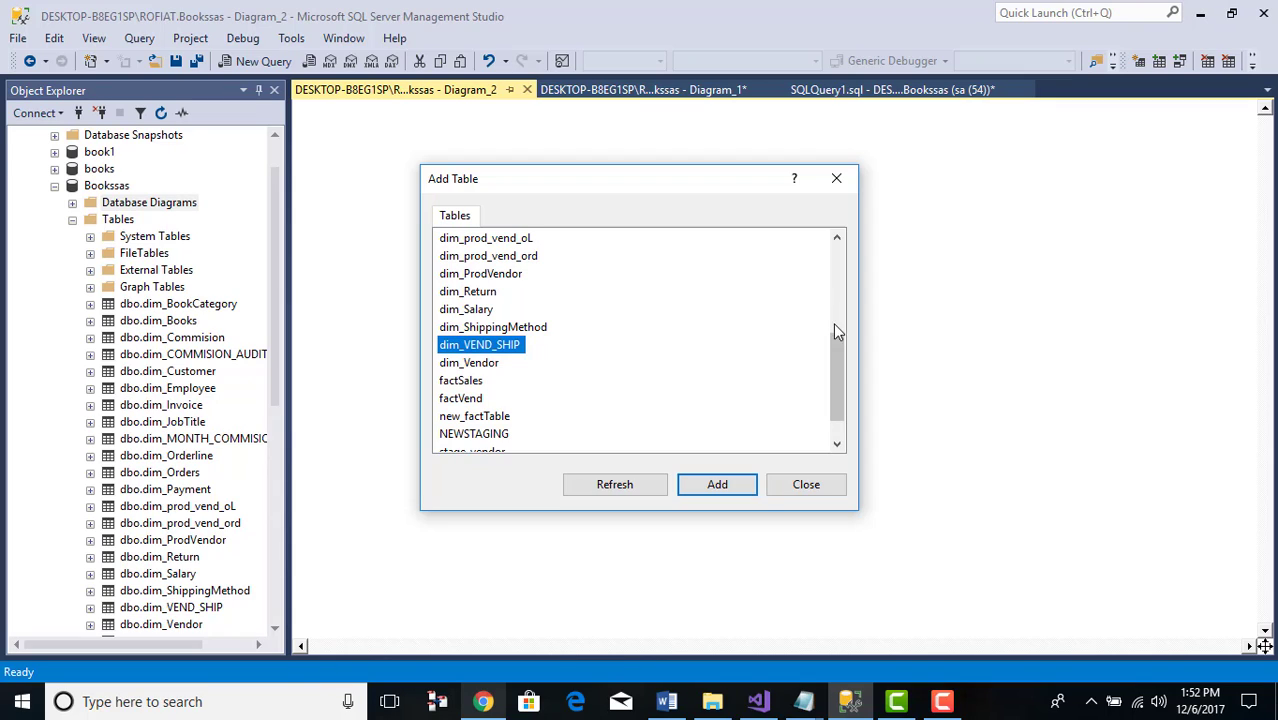
ctrl+click(493, 240)
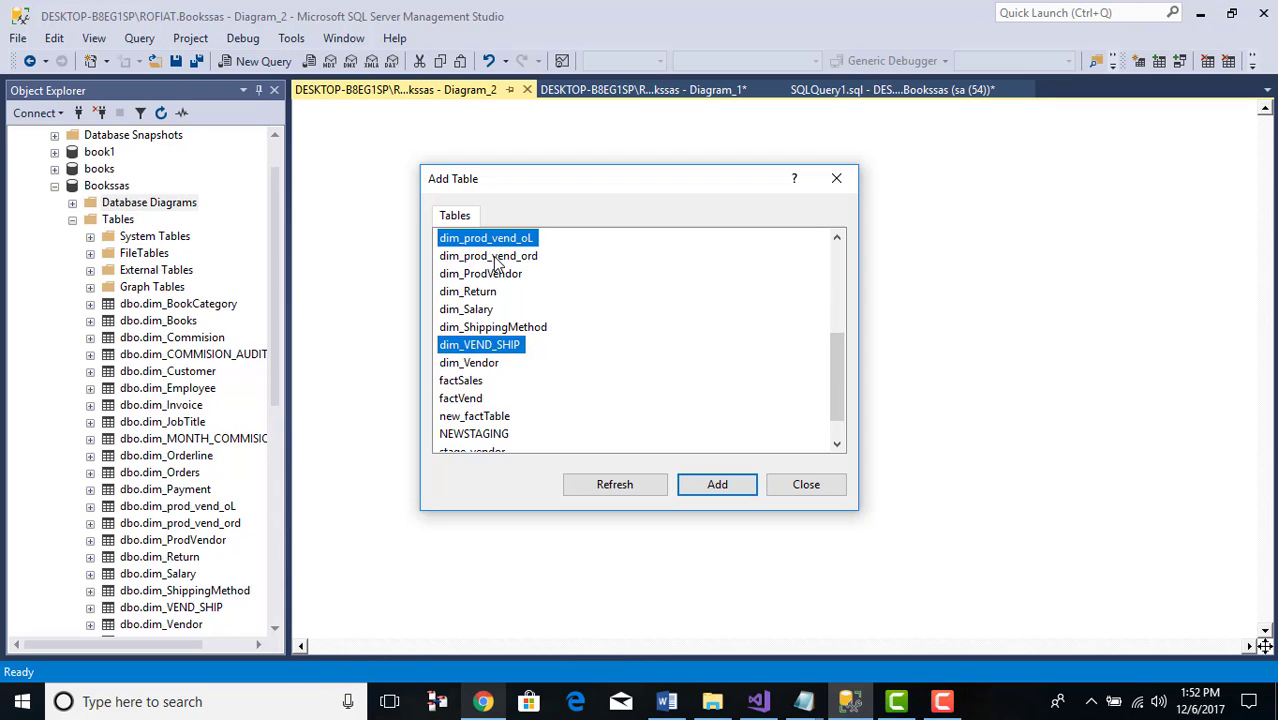
ctrl+click(497, 257)
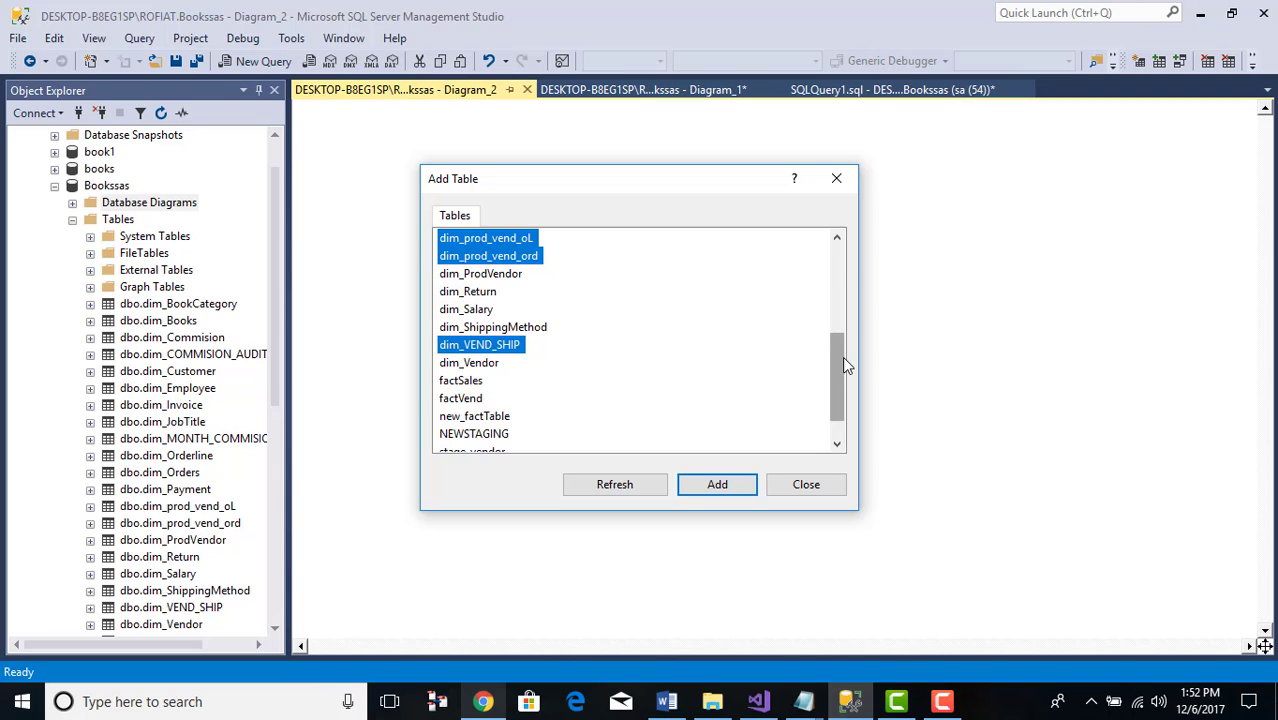
mouse_move(842, 356)
mouse_down()
mouse_move(803, 259)
mouse_move(842, 310)
mouse_move(865, 380)
mouse_move(848, 372)
mouse_up()
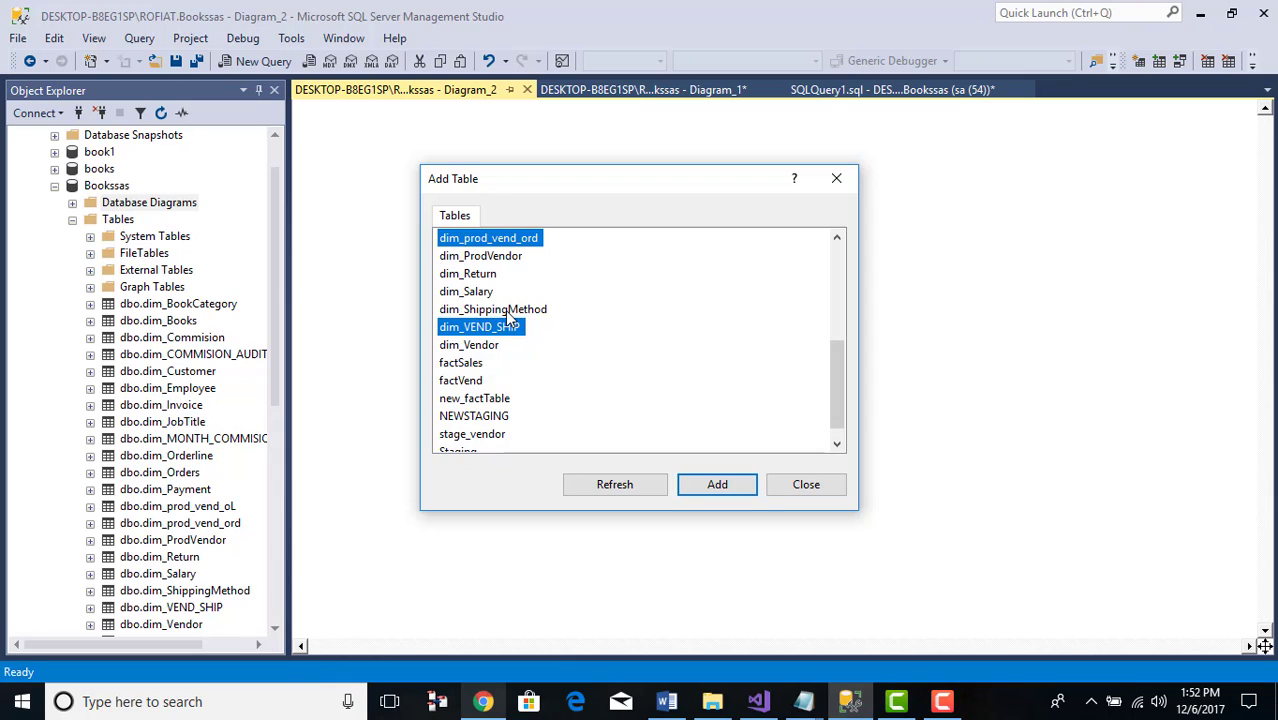
ctrl+click(505, 310)
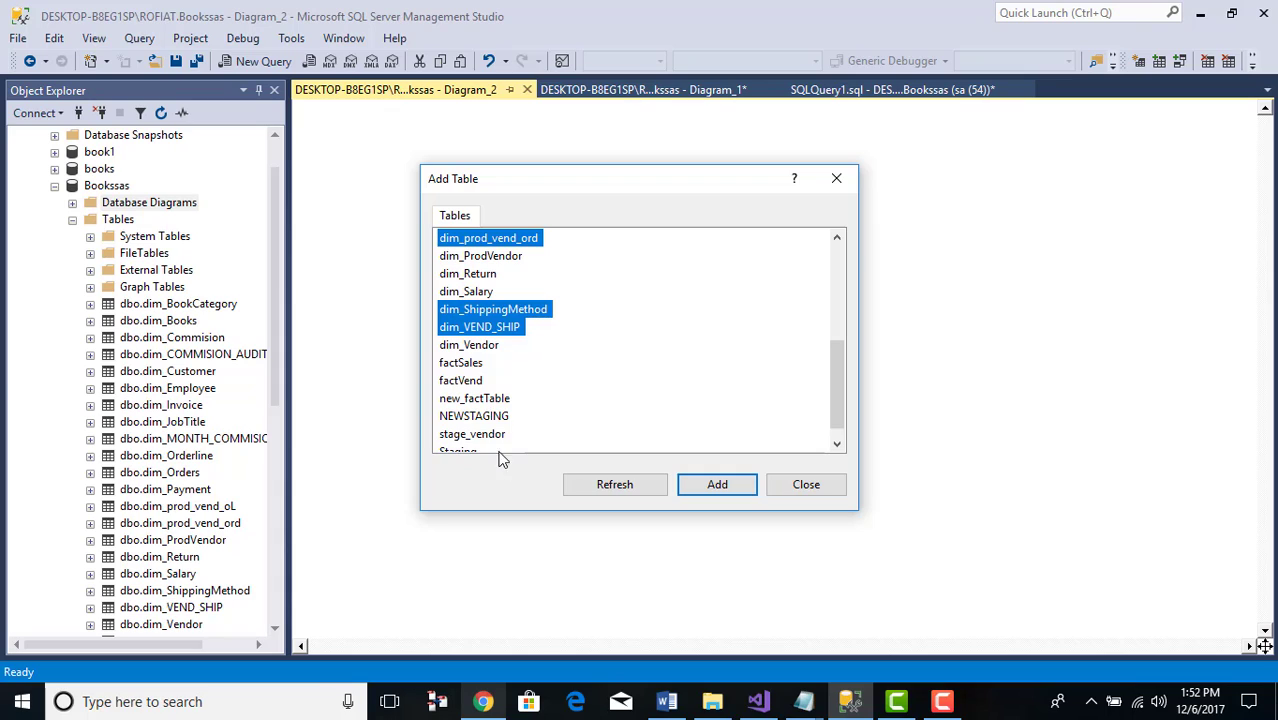
ctrl+click(471, 384)
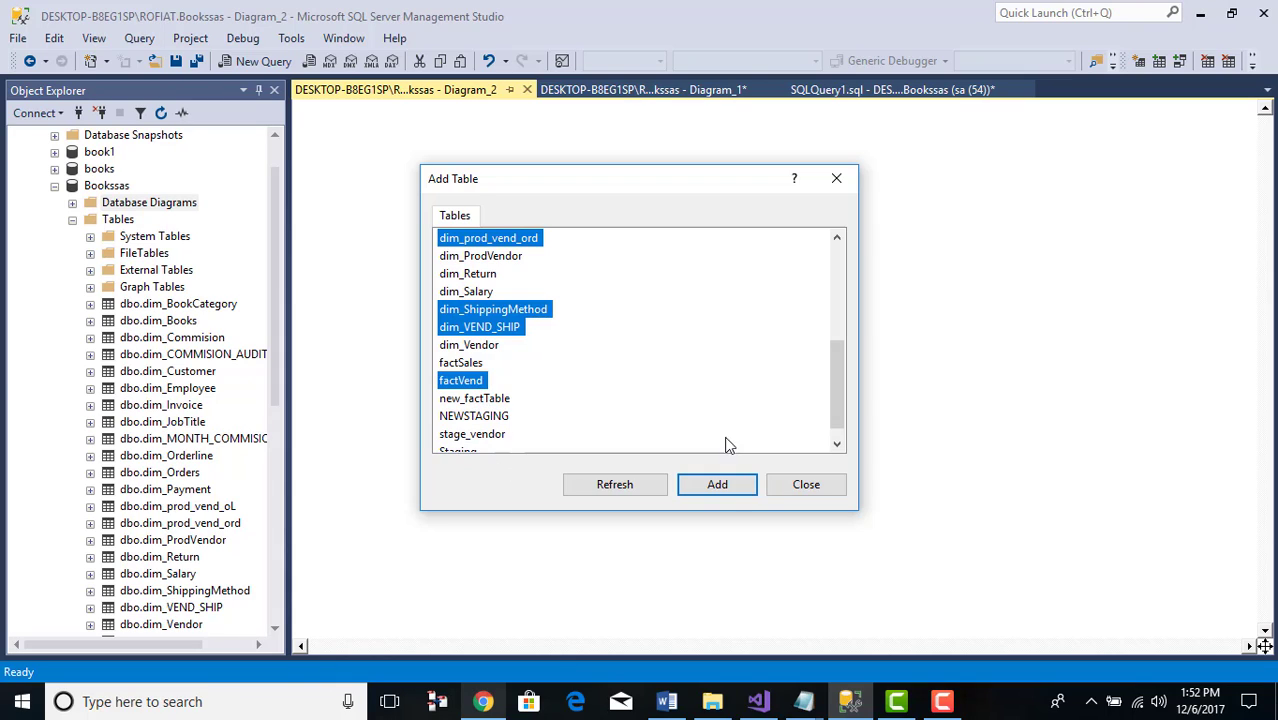
Add the five selected vendor and shipping tables to the second database diagram and finish adding tables
click(722, 486)
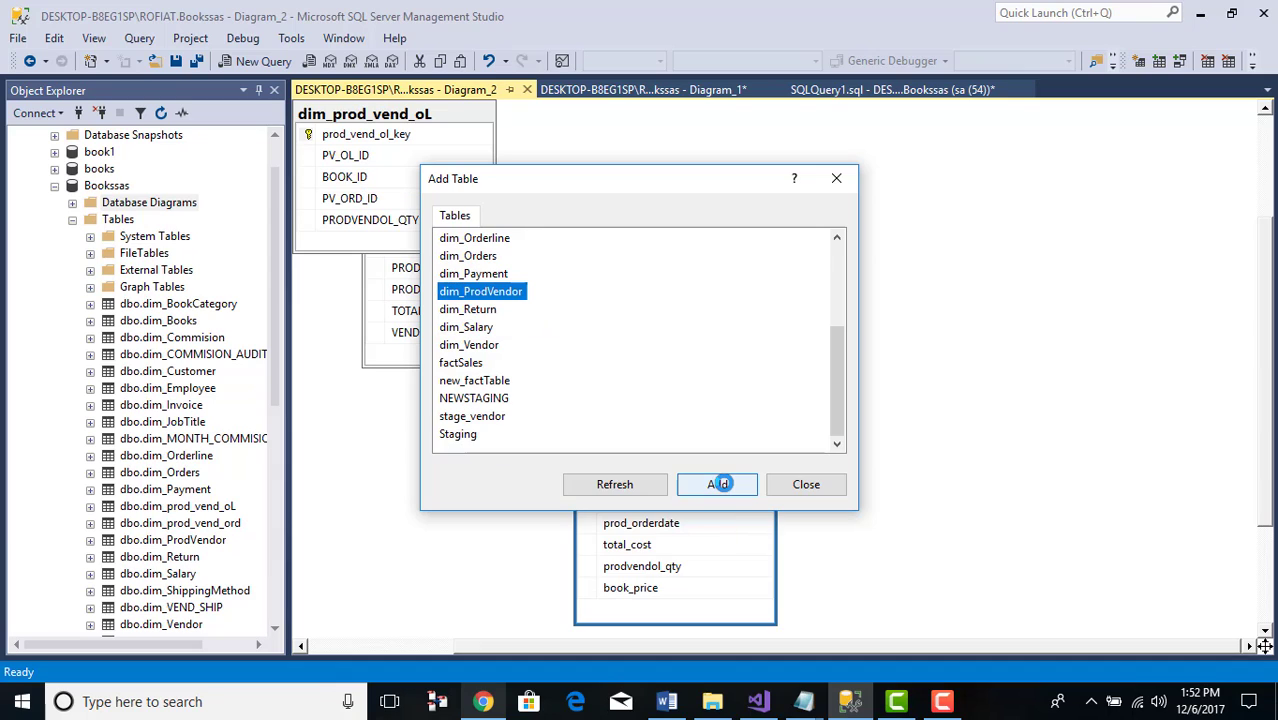
click(805, 484)
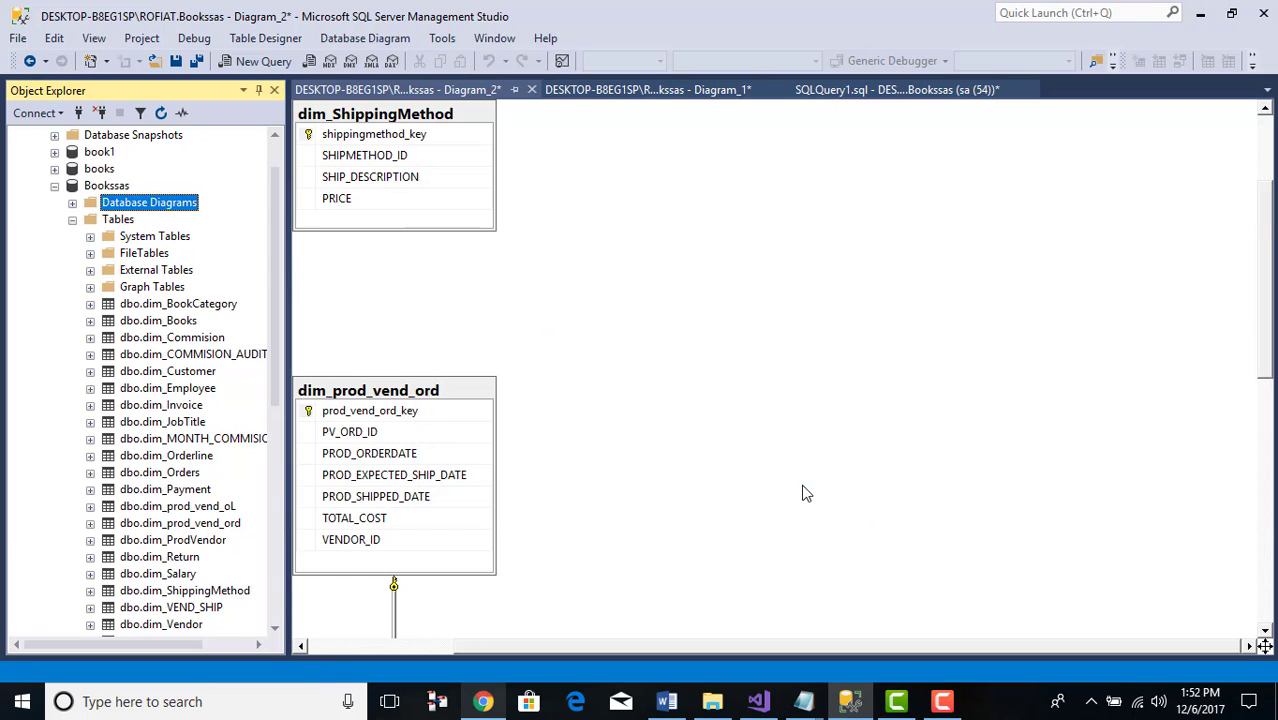
scroll(516, 456, down, 5)
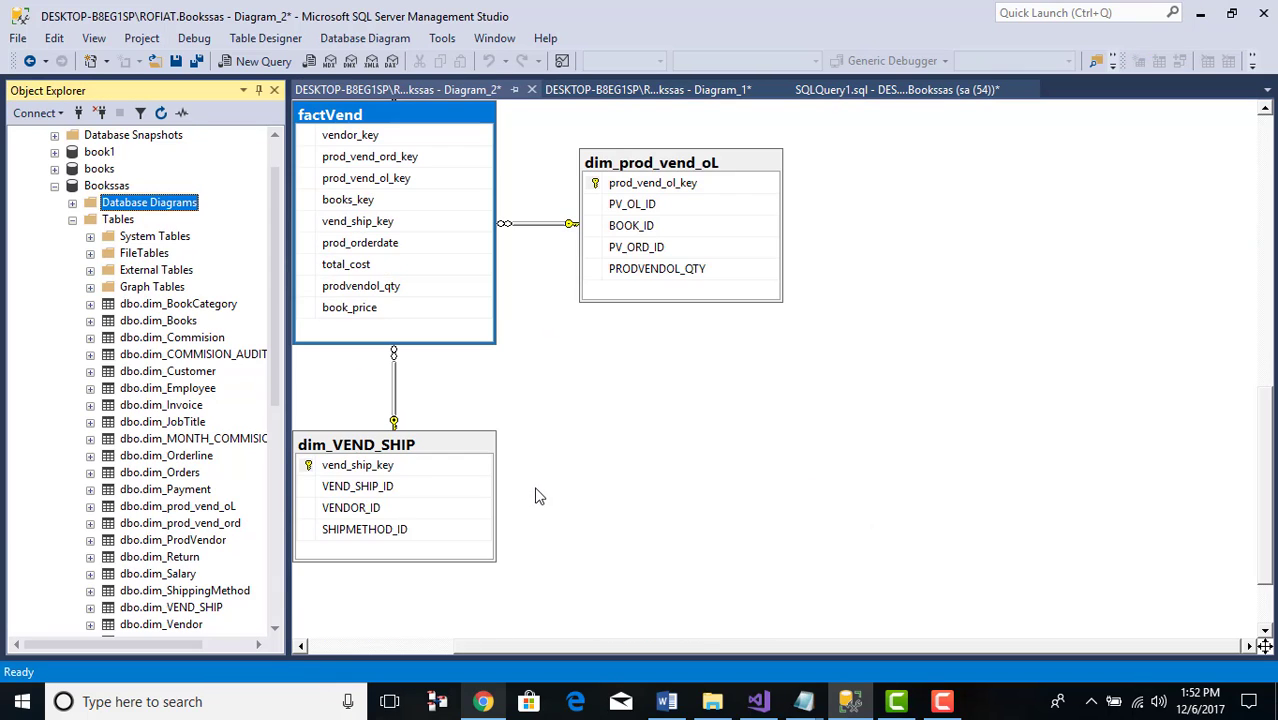
drag(1217, 648, 965, 640)
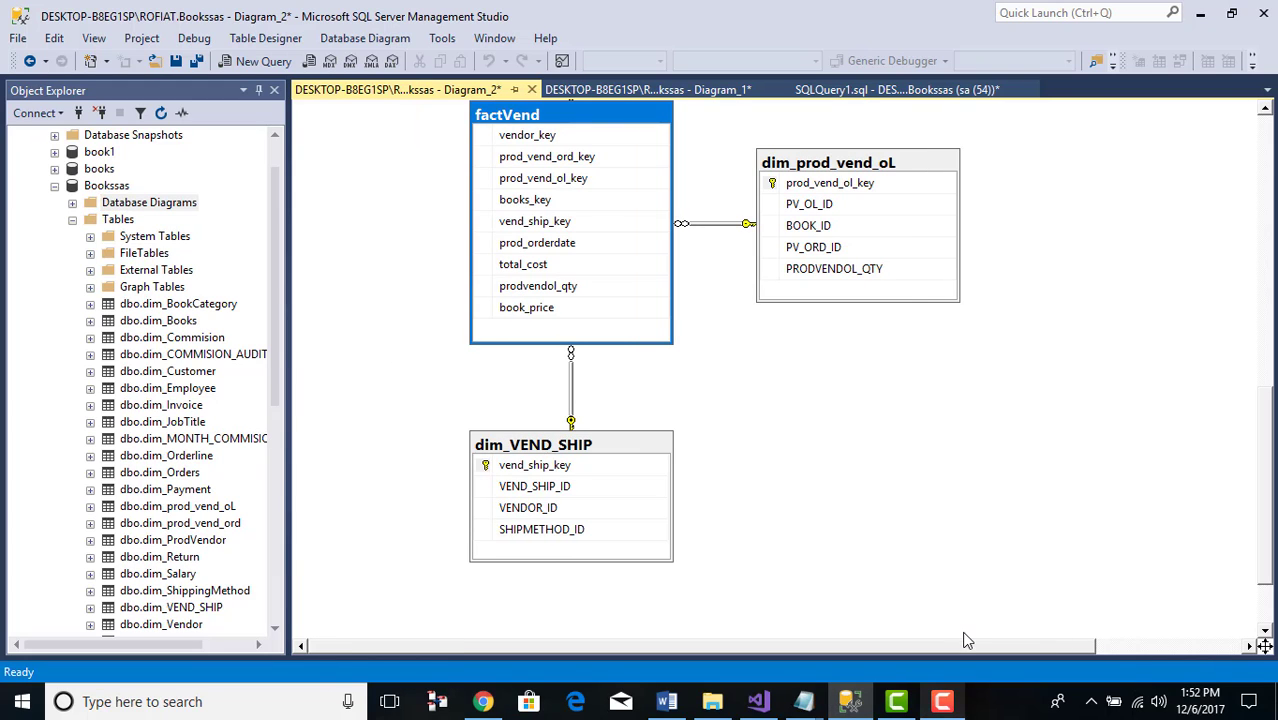
scroll(742, 476, up, 5)
scroll(742, 476, down, 5)
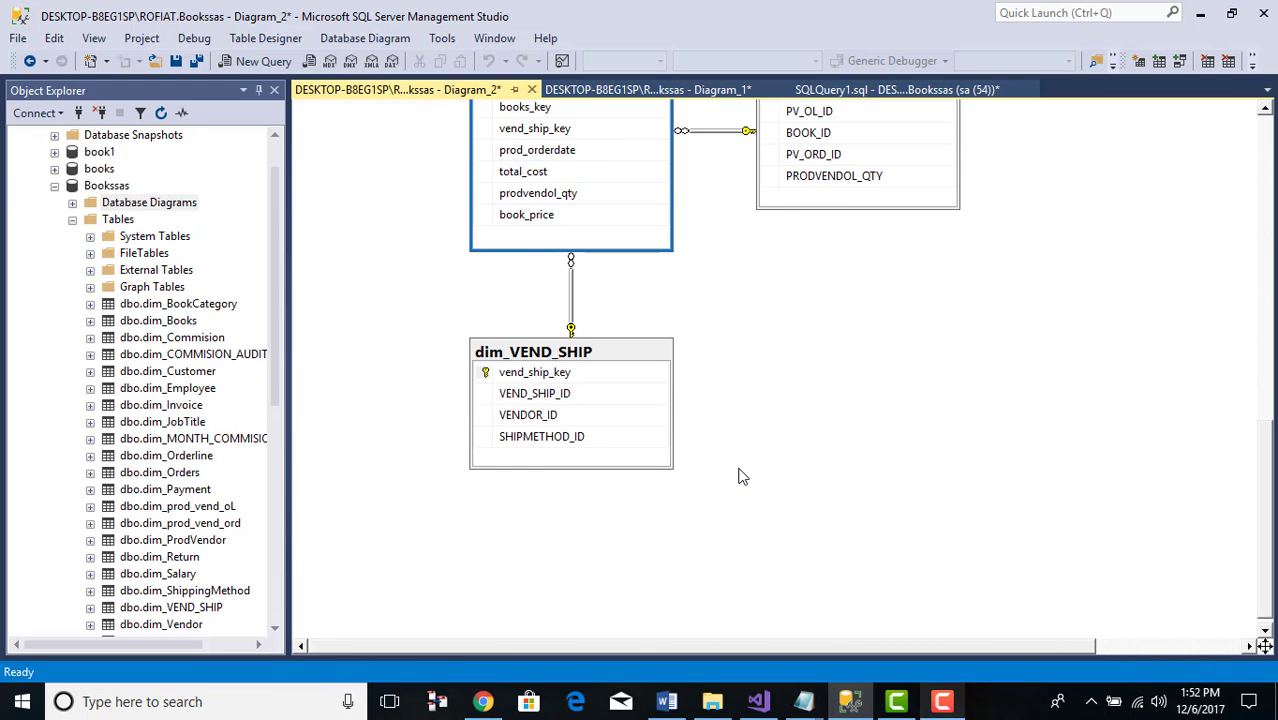
scroll(742, 476, up, 1)
scroll(476, 285, up, 8)
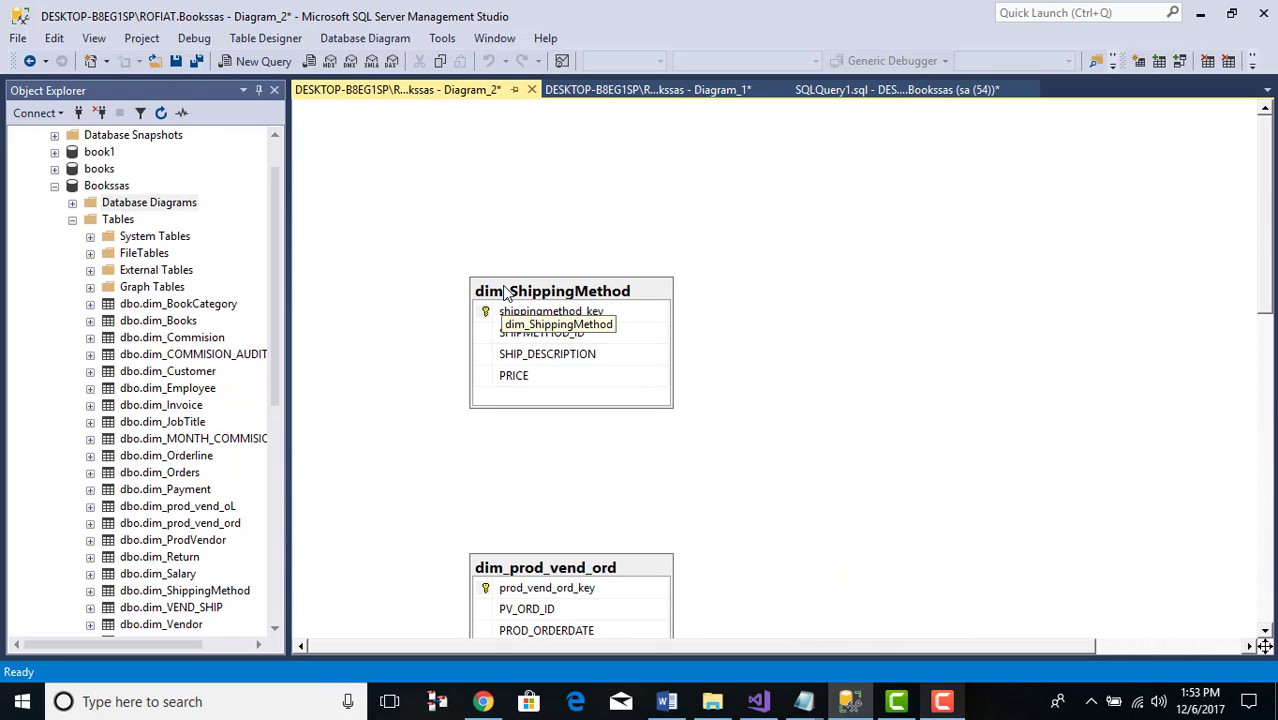
click(505, 291)
right_click(505, 291)
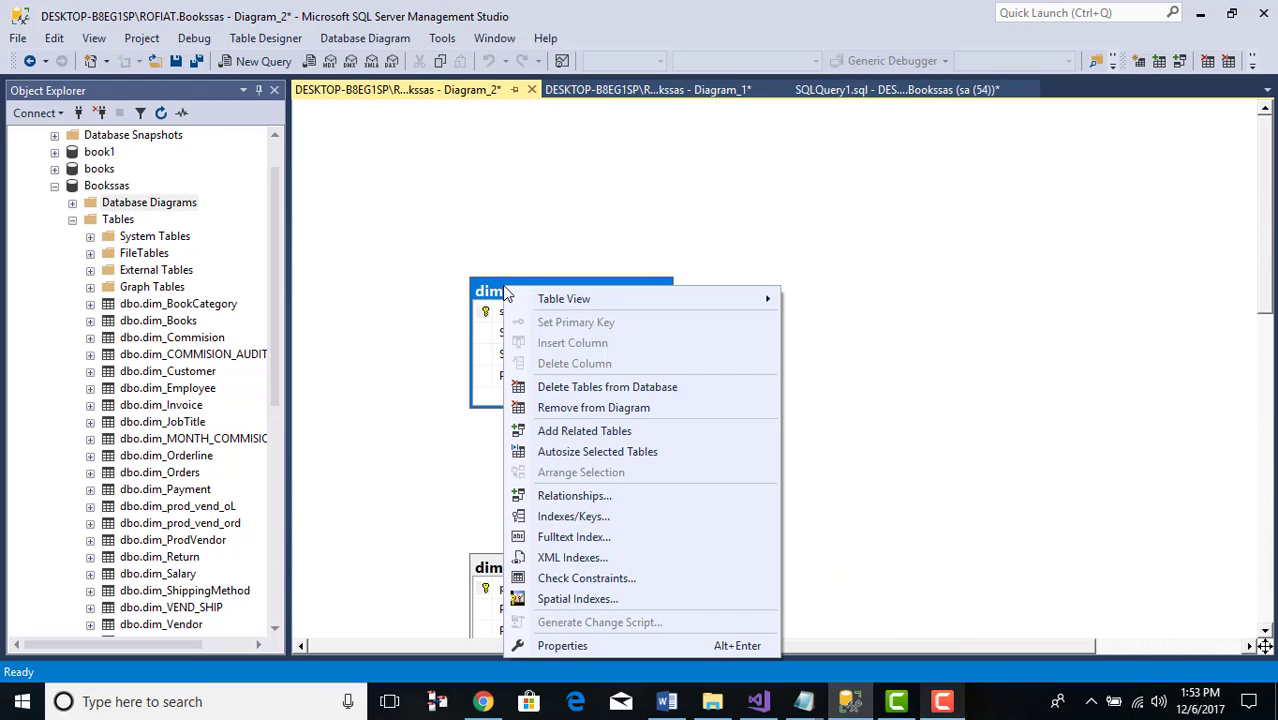
click(1068, 310)
Examine how factVend relates to dim_prod_vend_ord, dim_prod_vend_oL and dim_VEND_SHIP, and where dim_ShippingMethod sits in the vendor diagram
scroll(870, 337, down, 6)
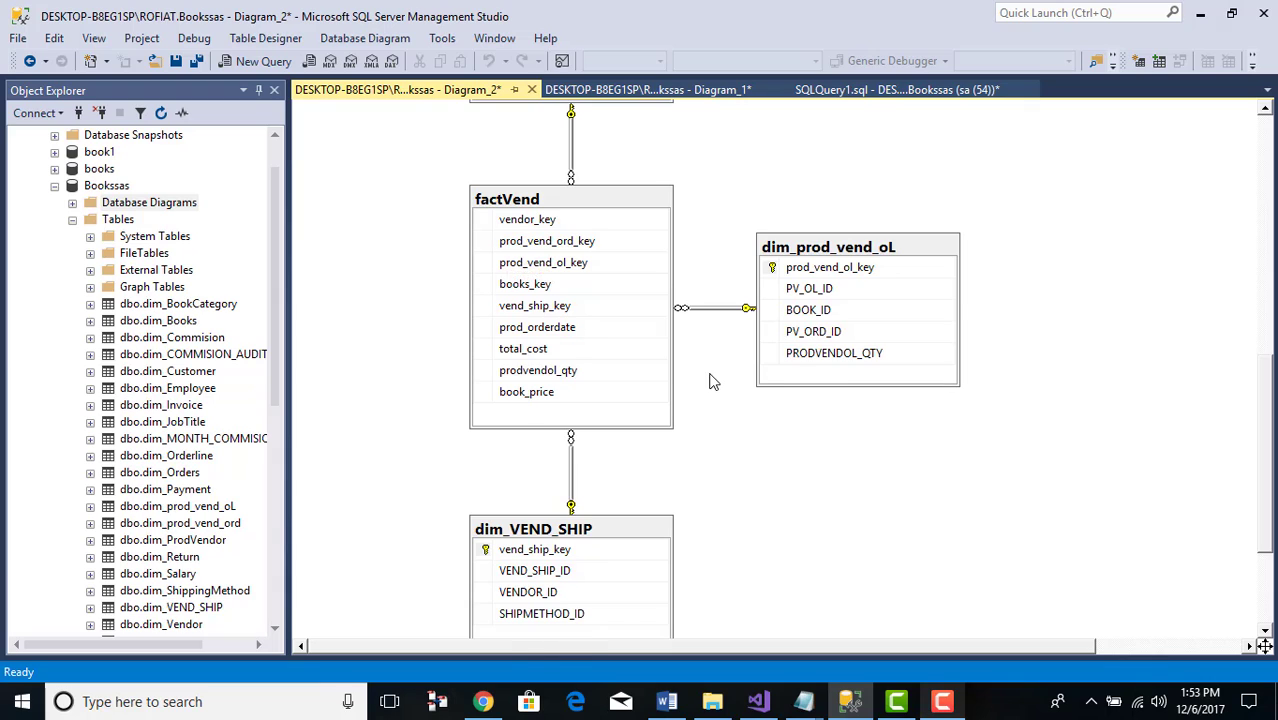
scroll(713, 380, up, 2)
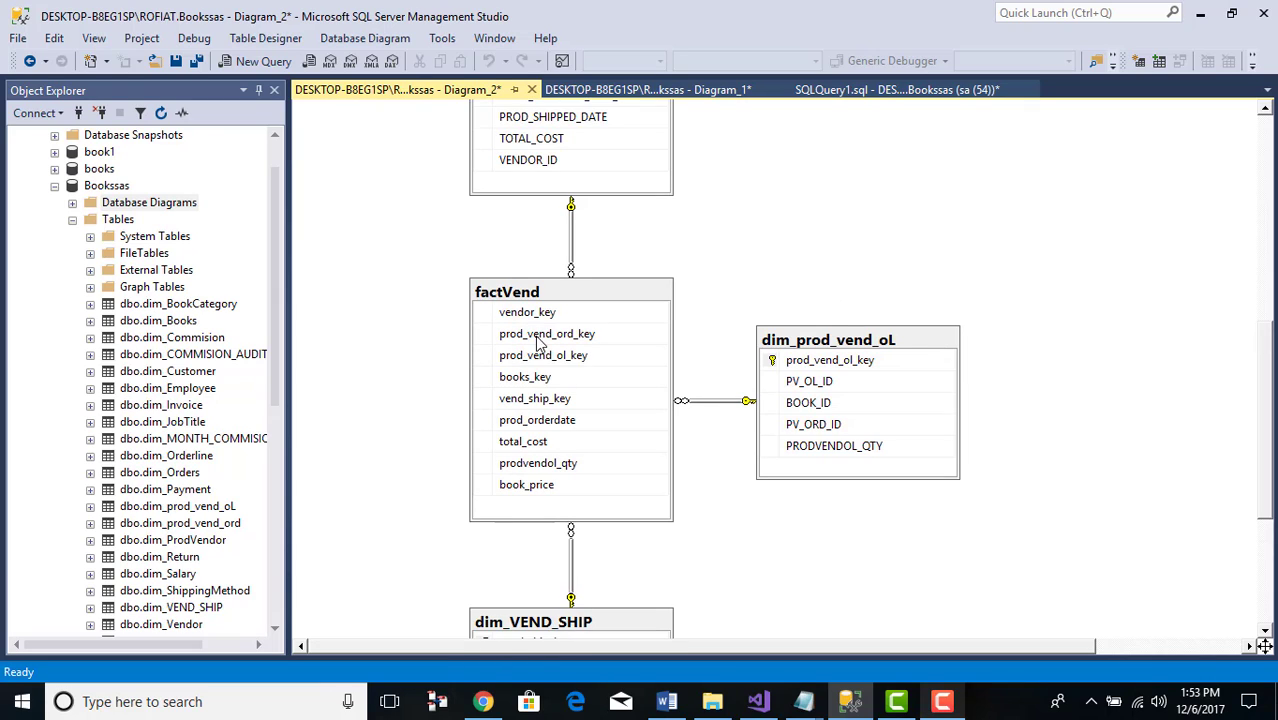
scroll(548, 413, down, 3)
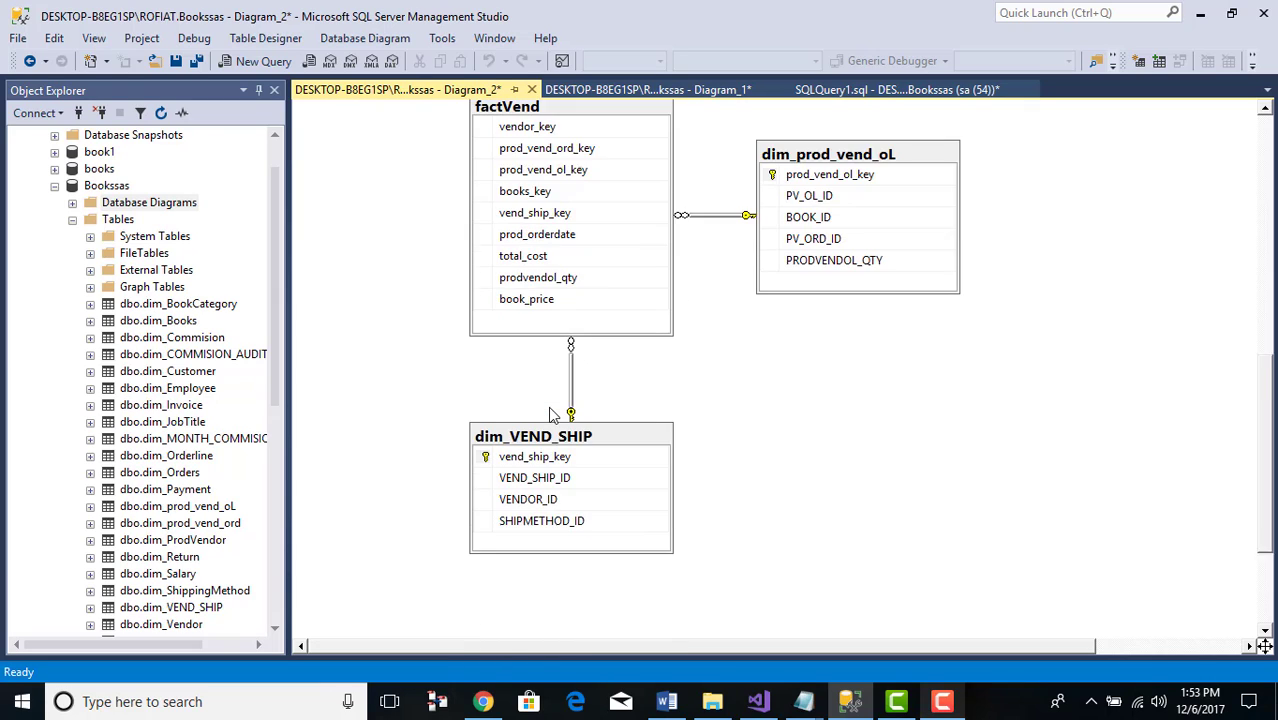
scroll(560, 430, up, 4)
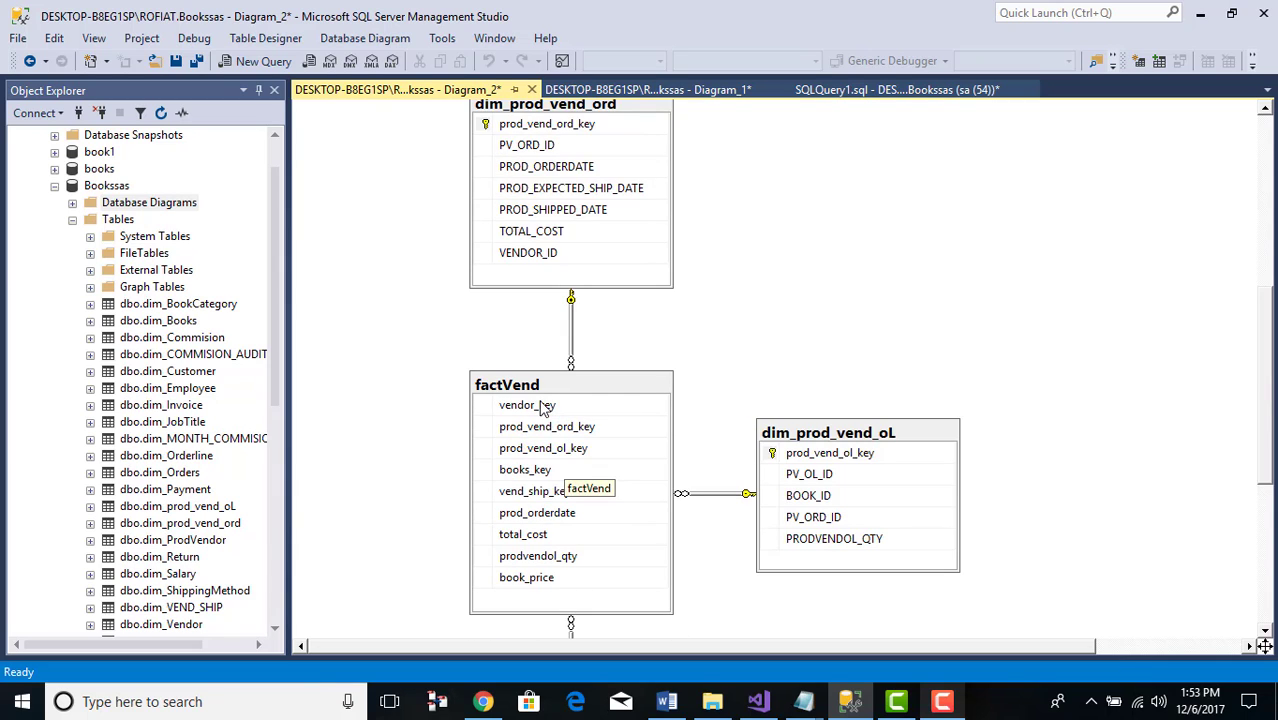
scroll(543, 405, up, 3)
scroll(543, 405, down, 5)
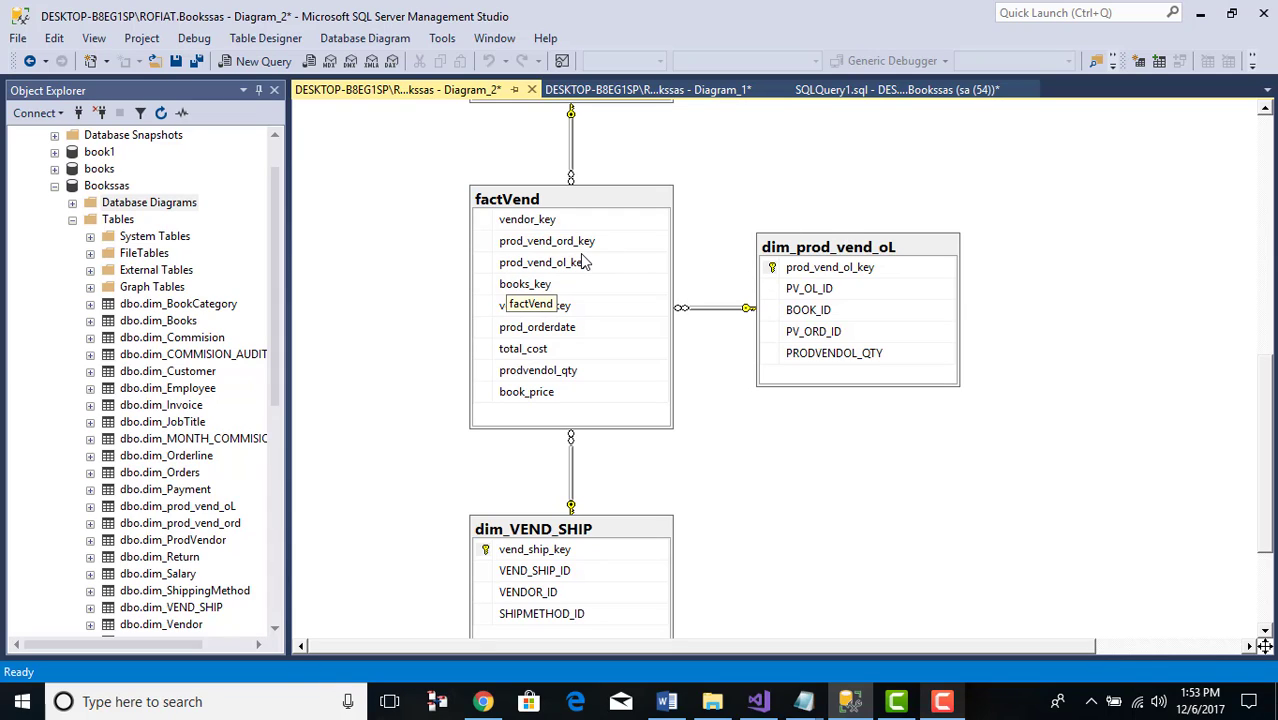
scroll(575, 200, up, 5)
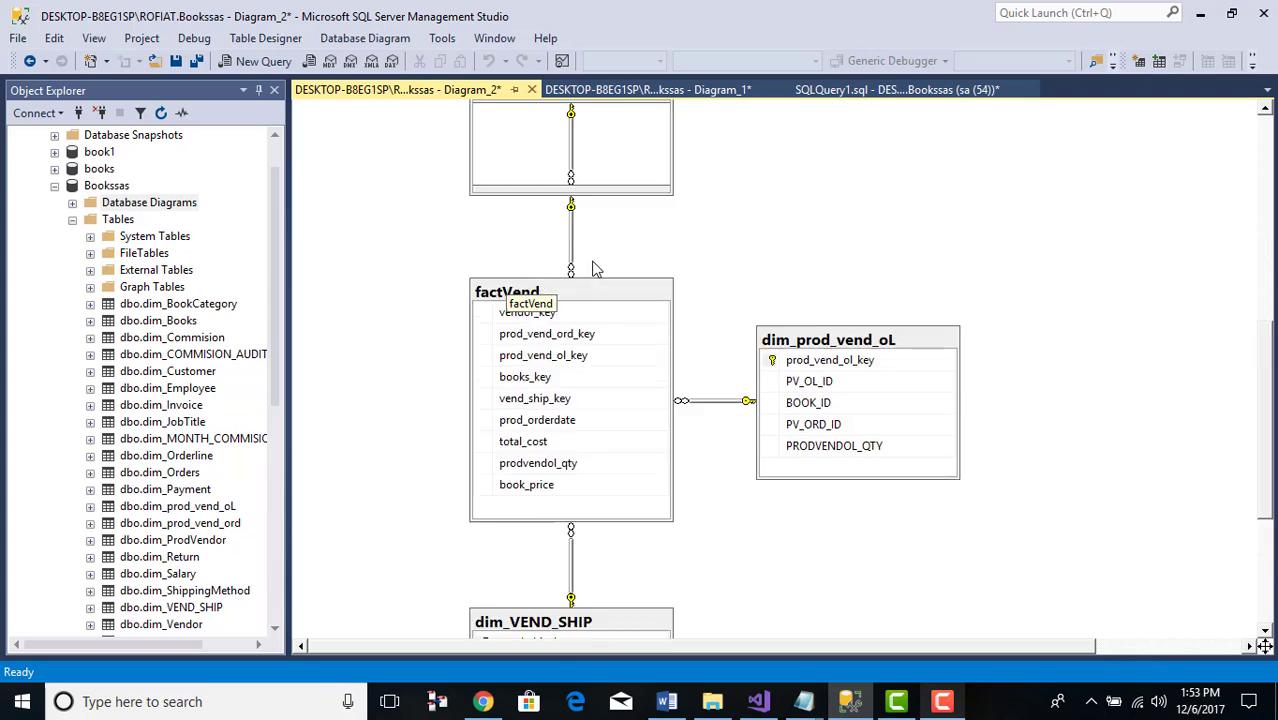
scroll(812, 186, down, 4)
scroll(812, 186, up, 3)
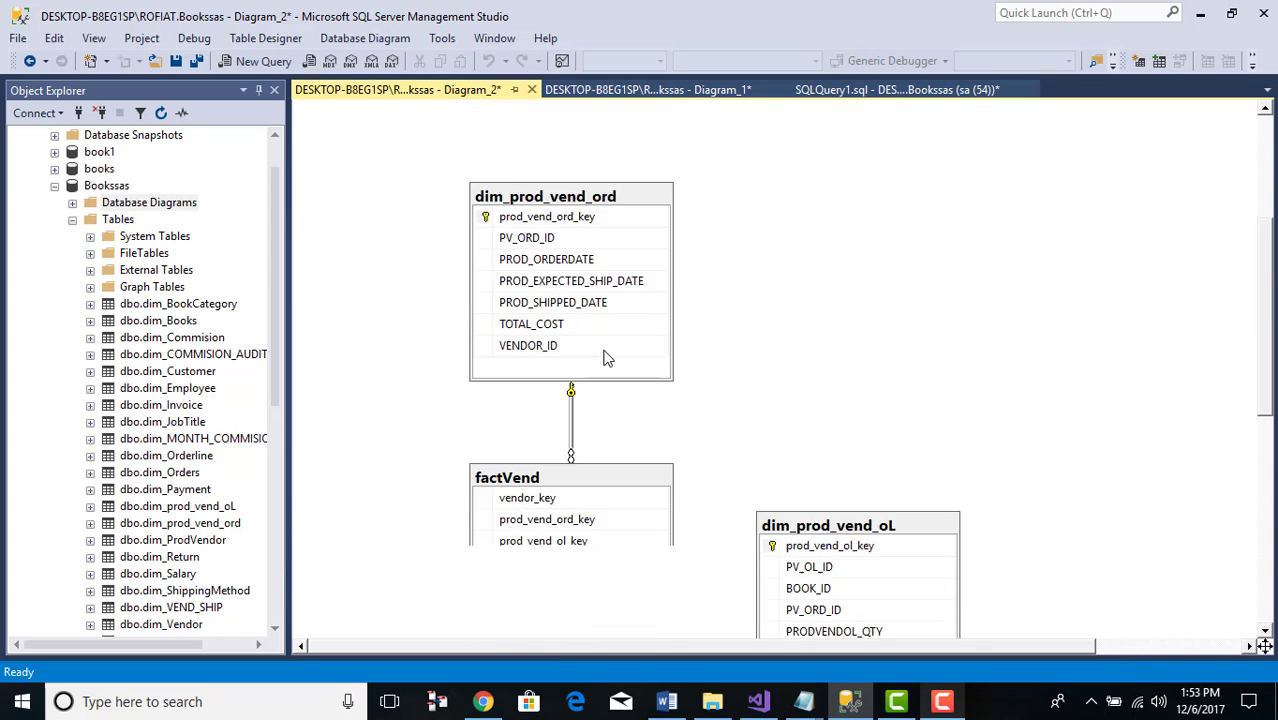
scroll(605, 357, down, 5)
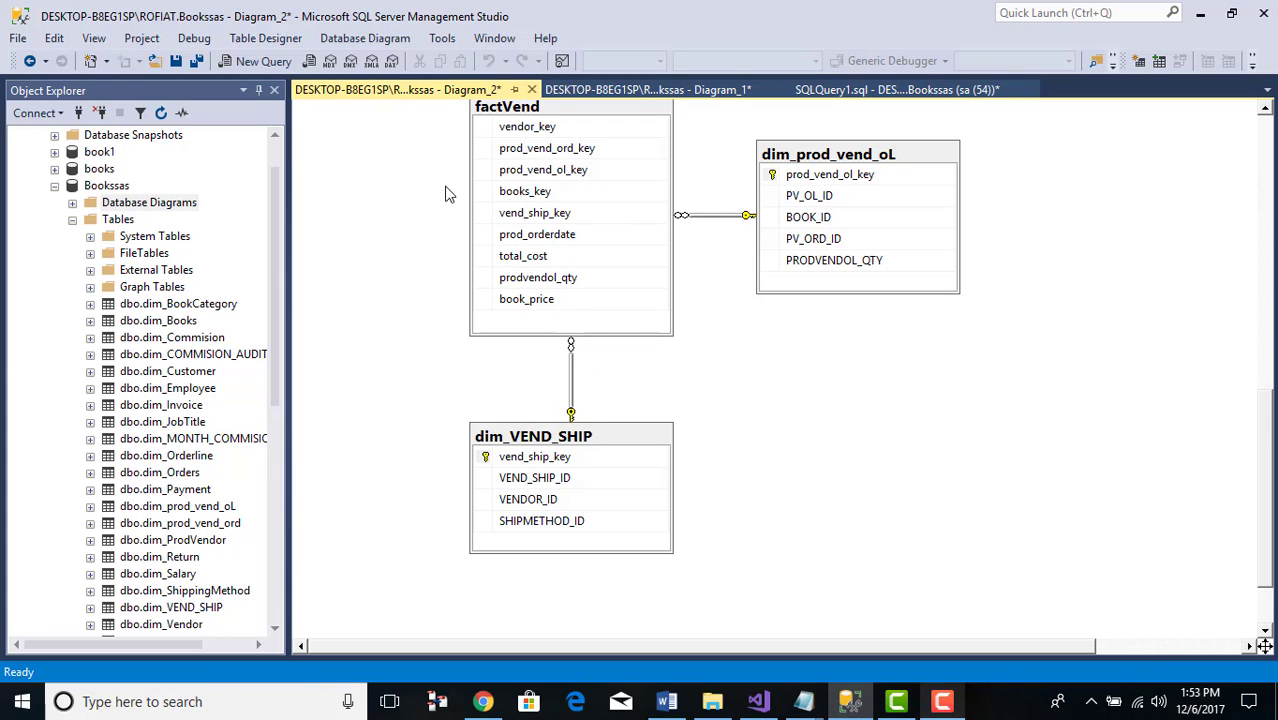
scroll(450, 205, up, 3)
scroll(620, 456, down, 3)
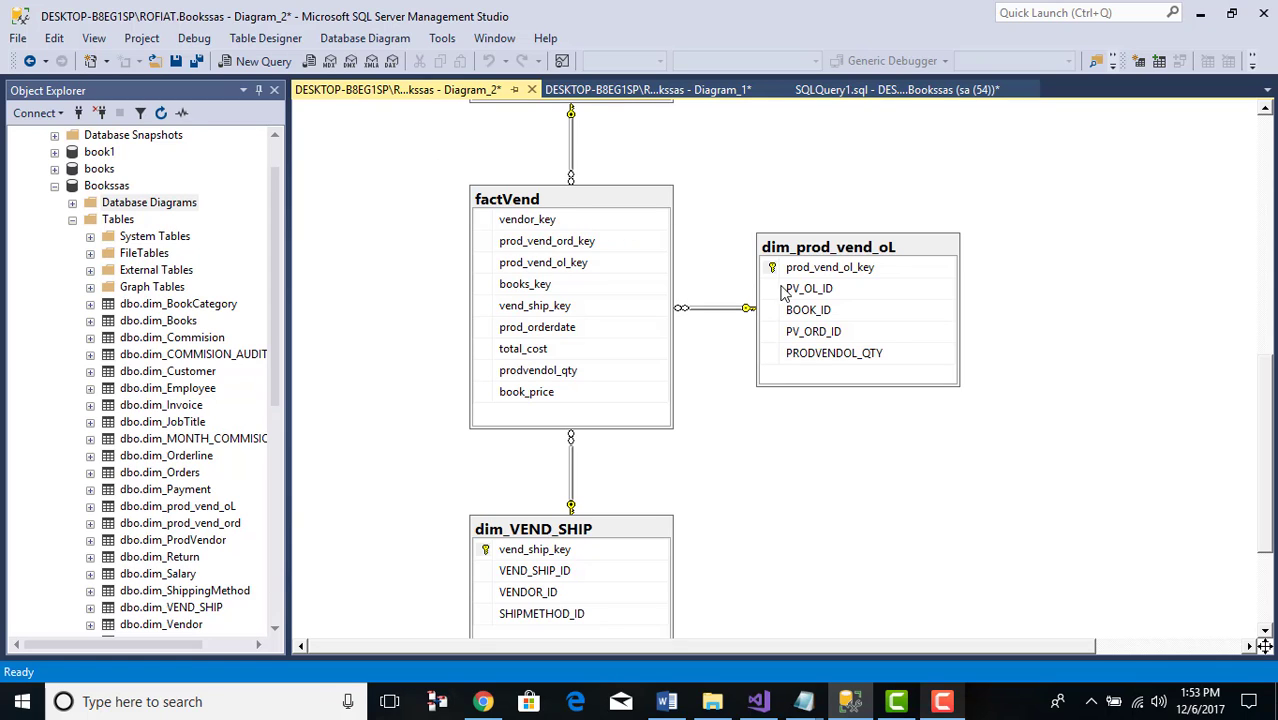
scroll(670, 452, down, 2)
scroll(670, 454, up, 9)
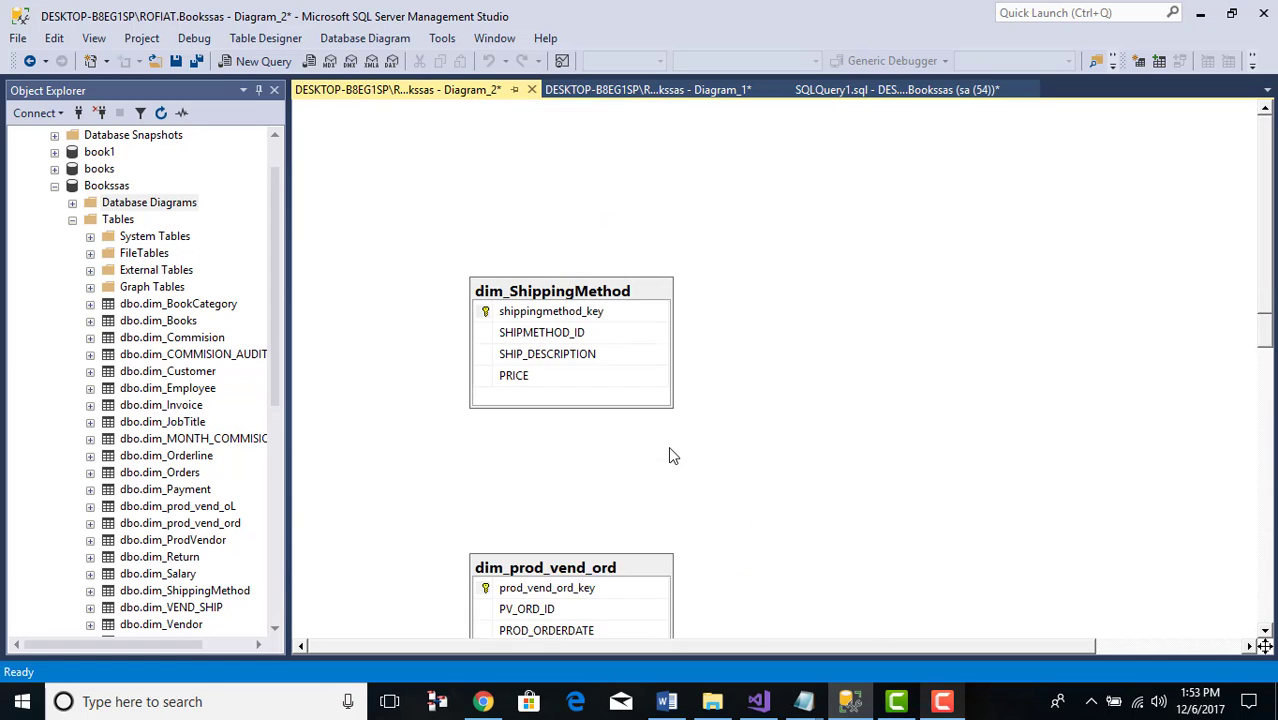
scroll(670, 454, down, 6)
scroll(670, 454, up, 3)
scroll(670, 455, down, 3)
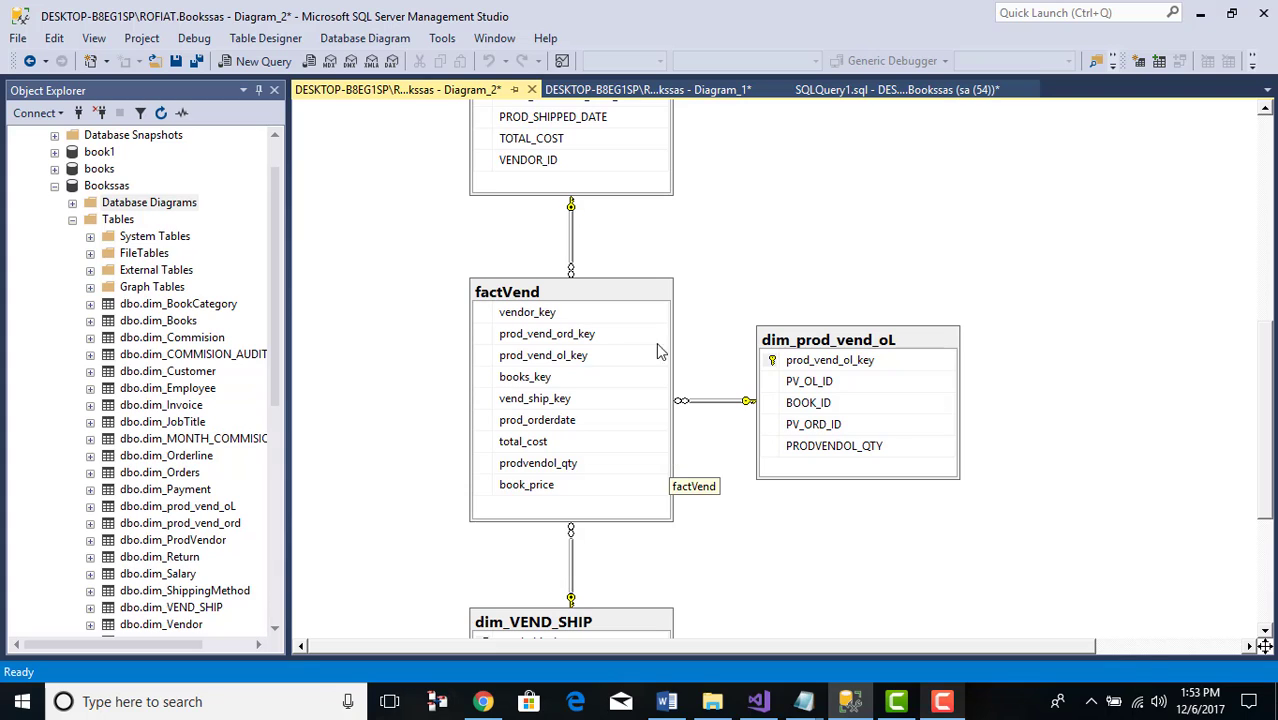
Compare the vendor diagram with the sales star schema around new_factTable in Diagram_1
click(677, 92)
scroll(791, 303, down, 3)
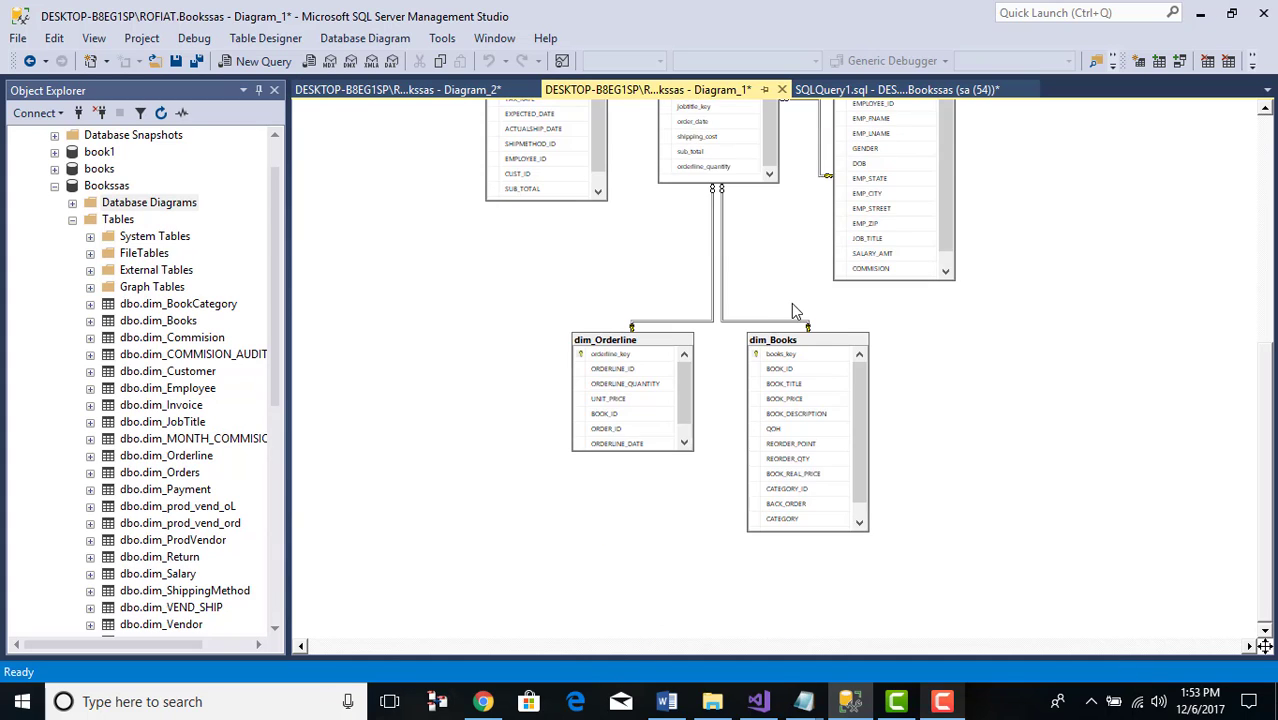
scroll(791, 303, up, 5)
click(386, 88)
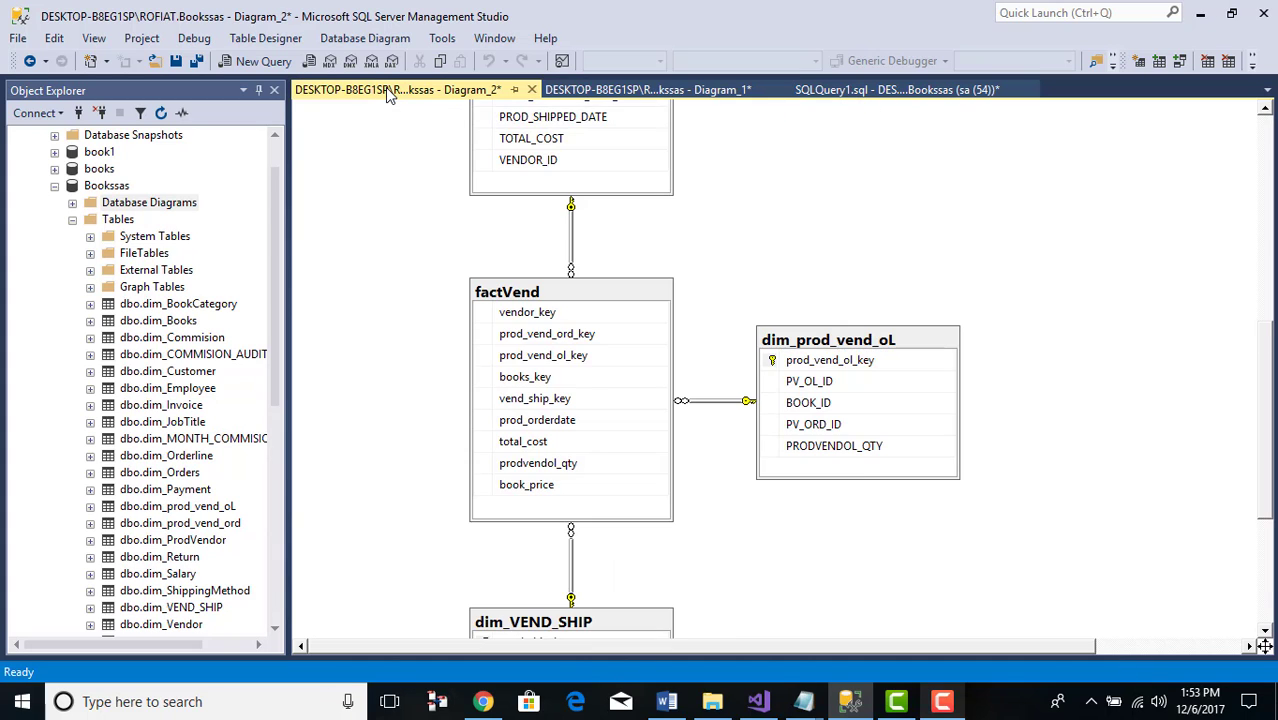
Close Diagram_2 and Diagram_1 without saving their changes
click(531, 89)
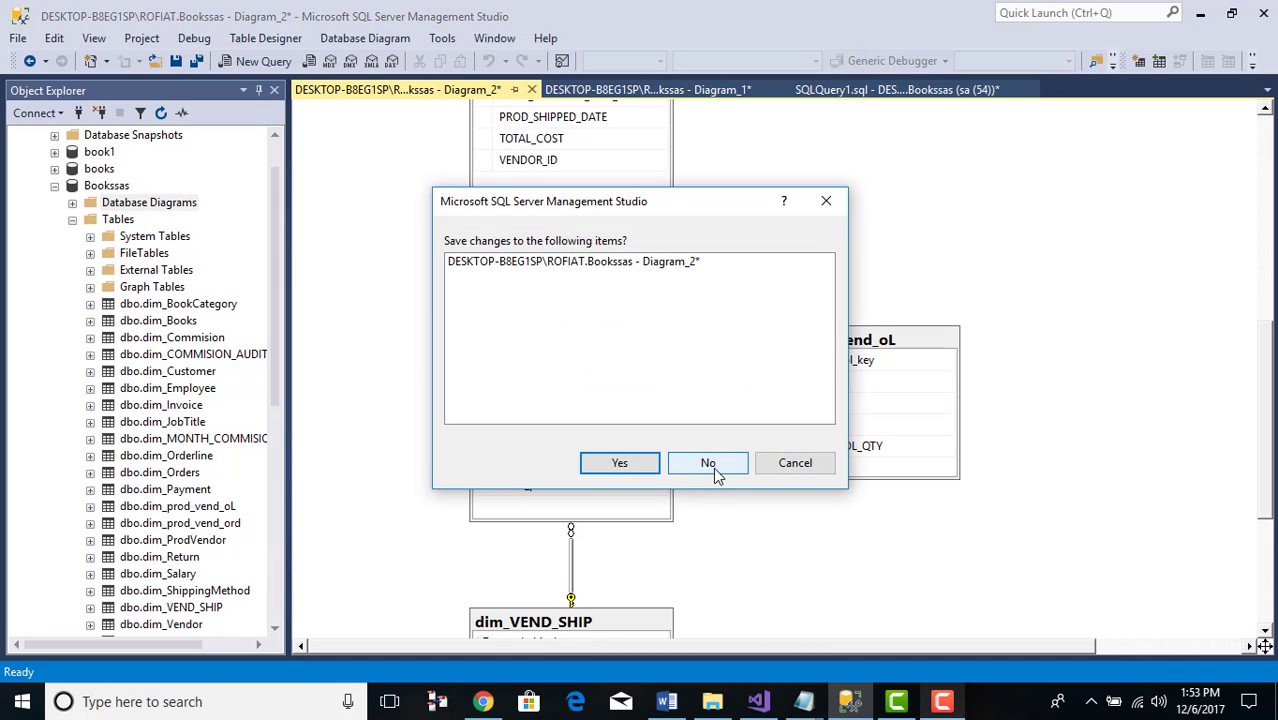
click(708, 463)
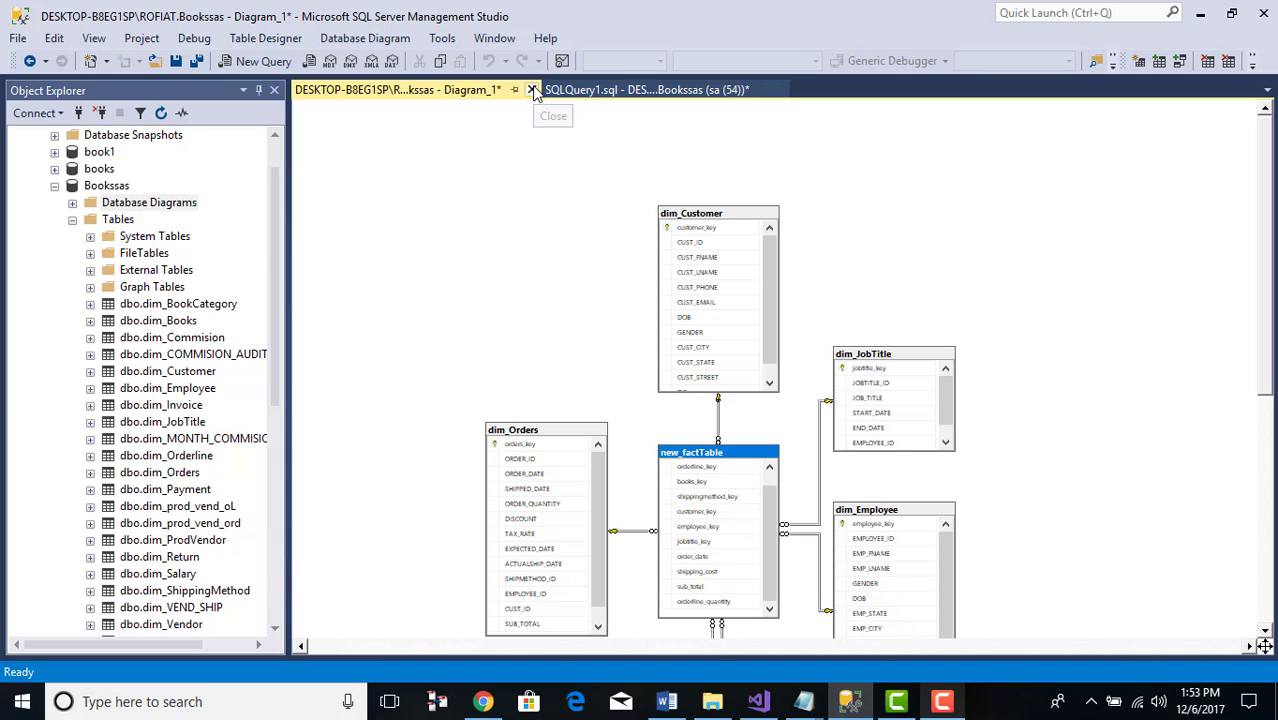
click(531, 90)
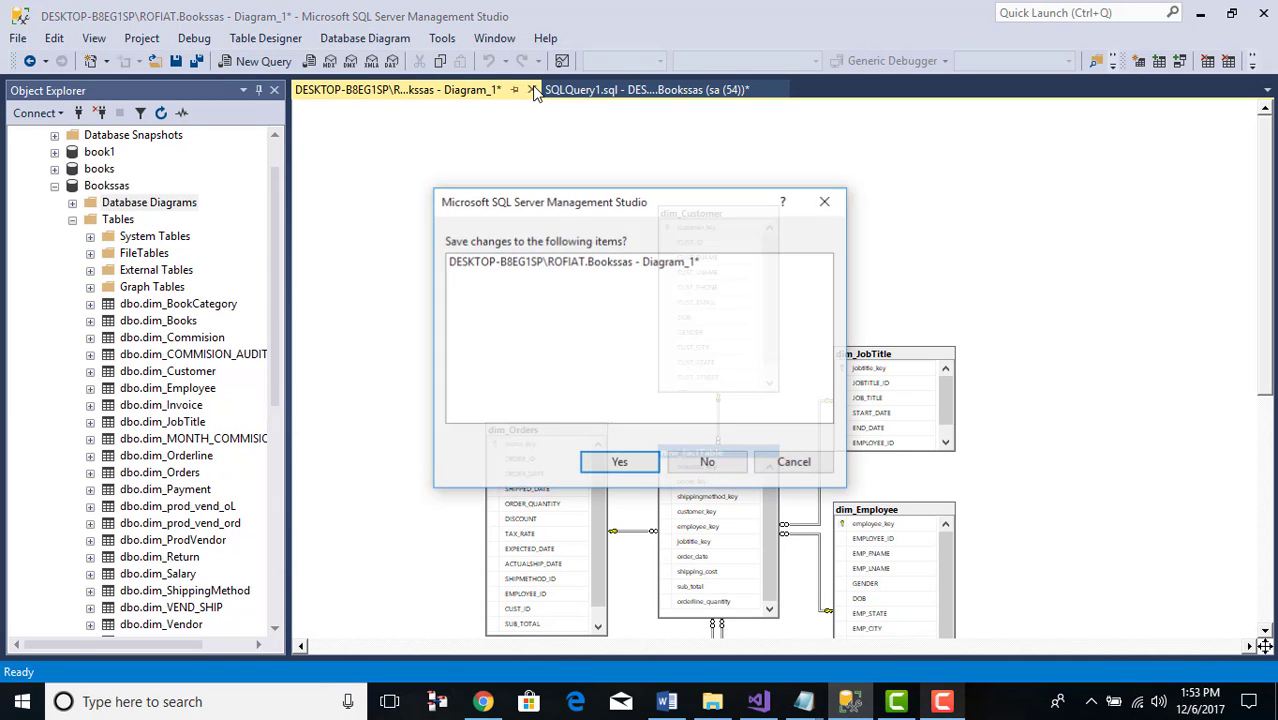
click(708, 463)
Switch to the SSAS640 project in Visual Studio and examine the factVend tables in the Bookssas.dsv data source view
scroll(686, 376, up, 5)
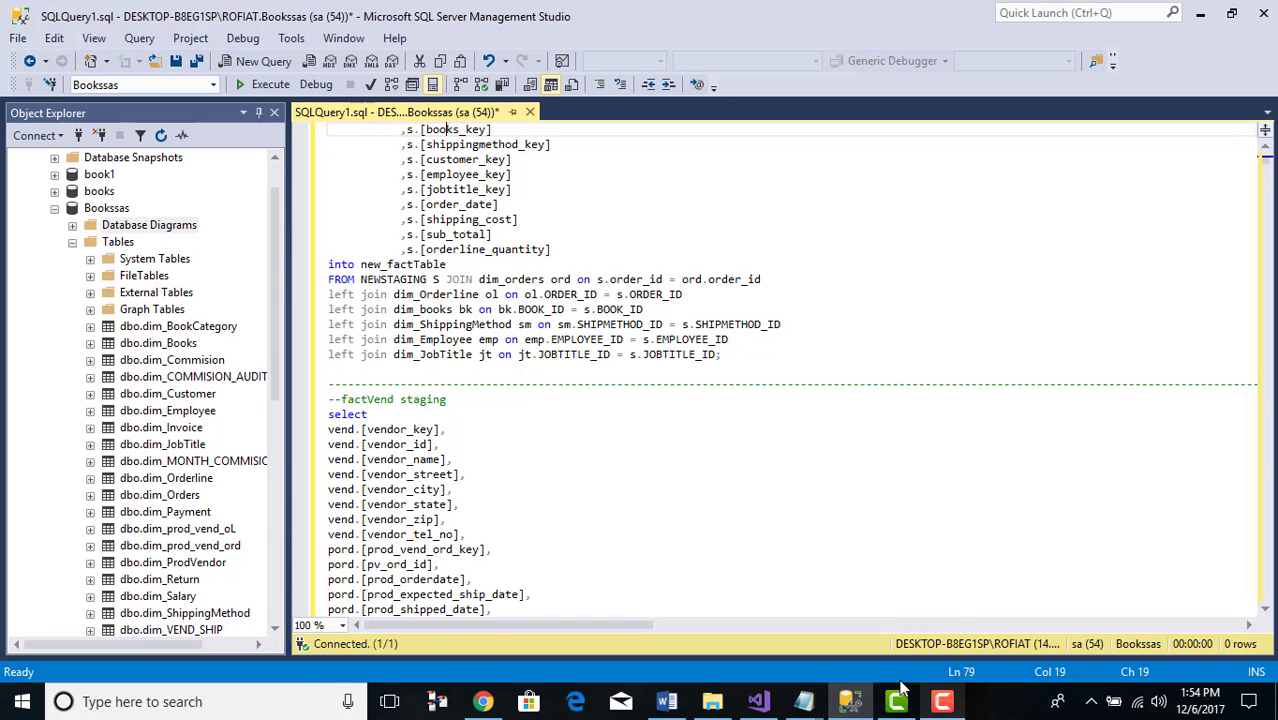
scroll(756, 554, down, 2)
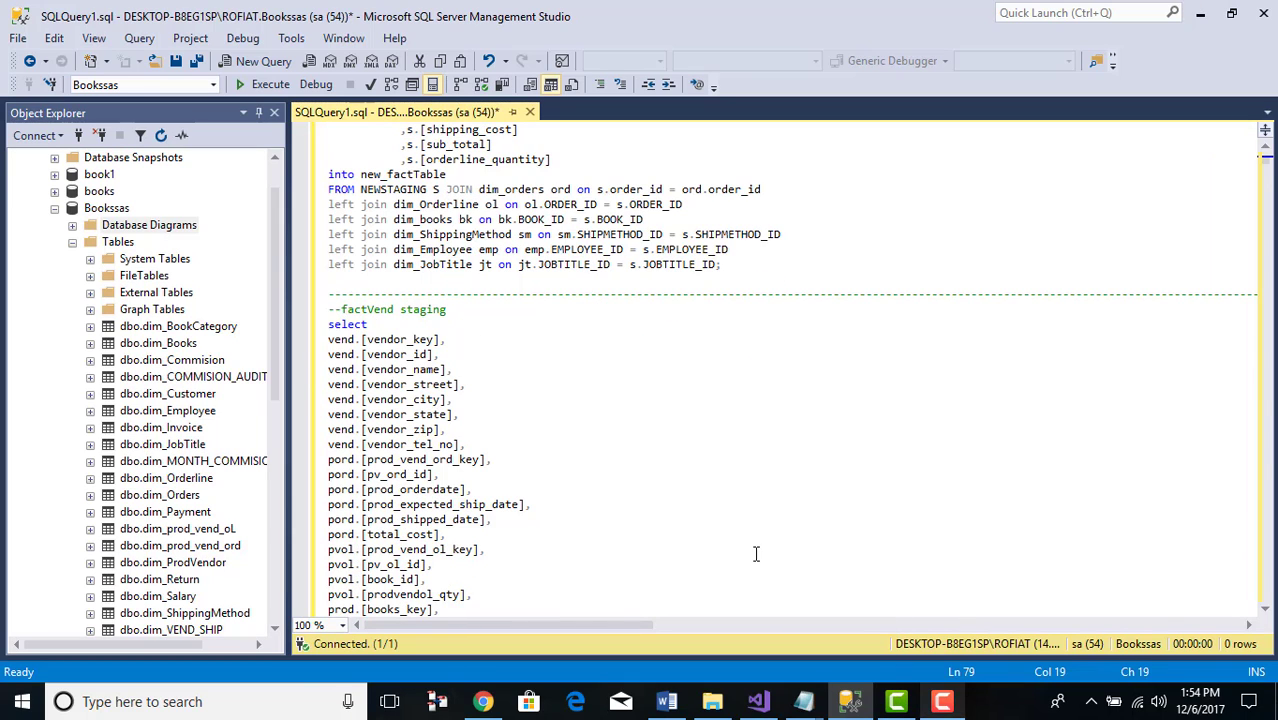
click(776, 705)
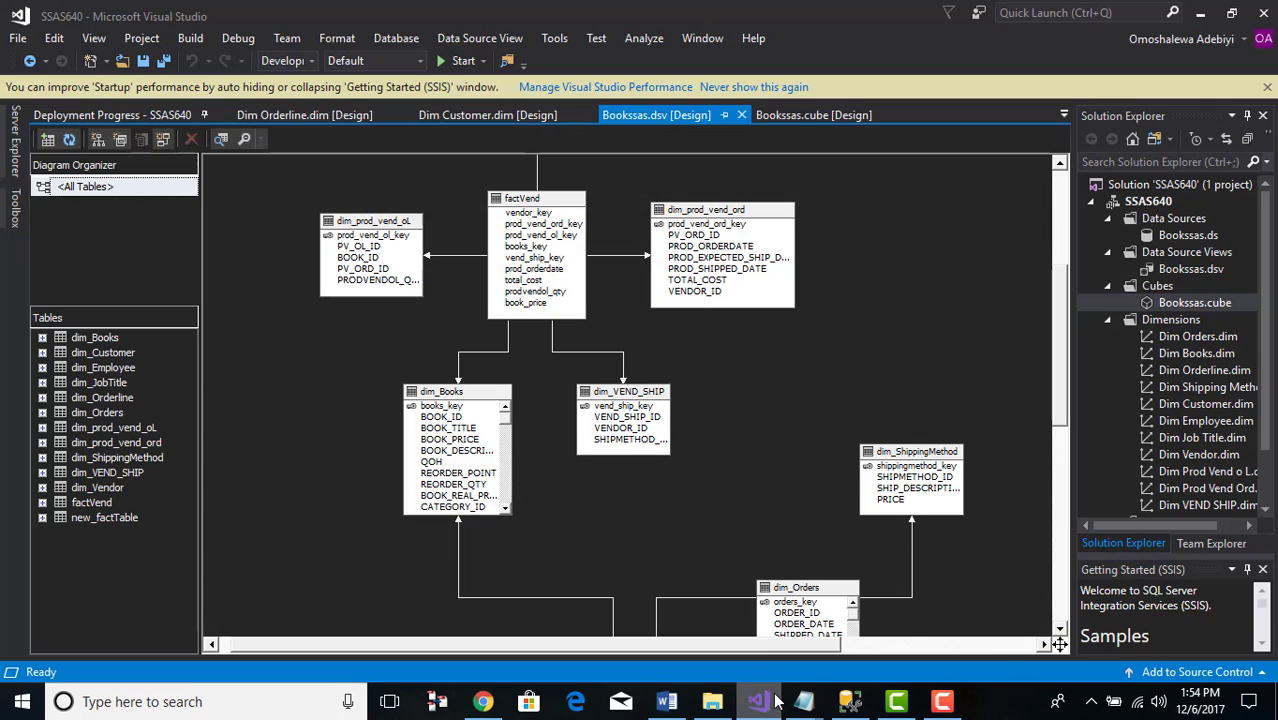
scroll(718, 330, up, 3)
scroll(719, 329, down, 5)
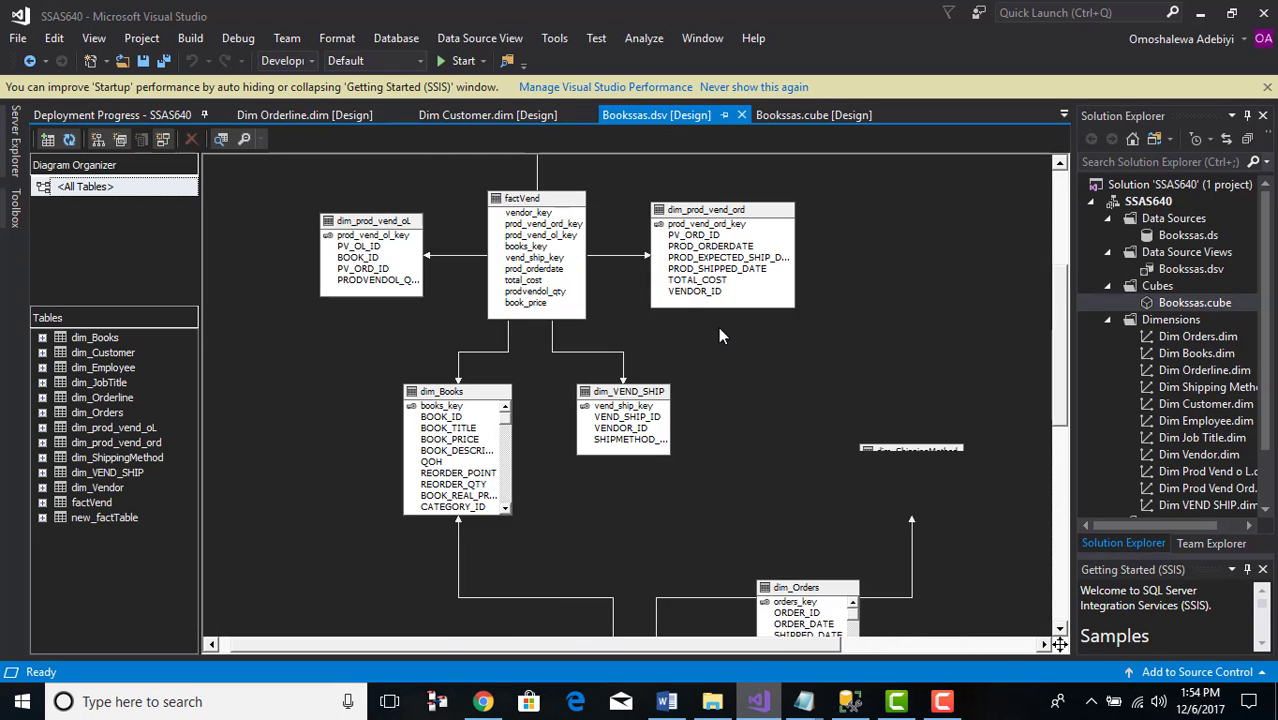
scroll(719, 329, up, 5)
scroll(718, 326, down, 3)
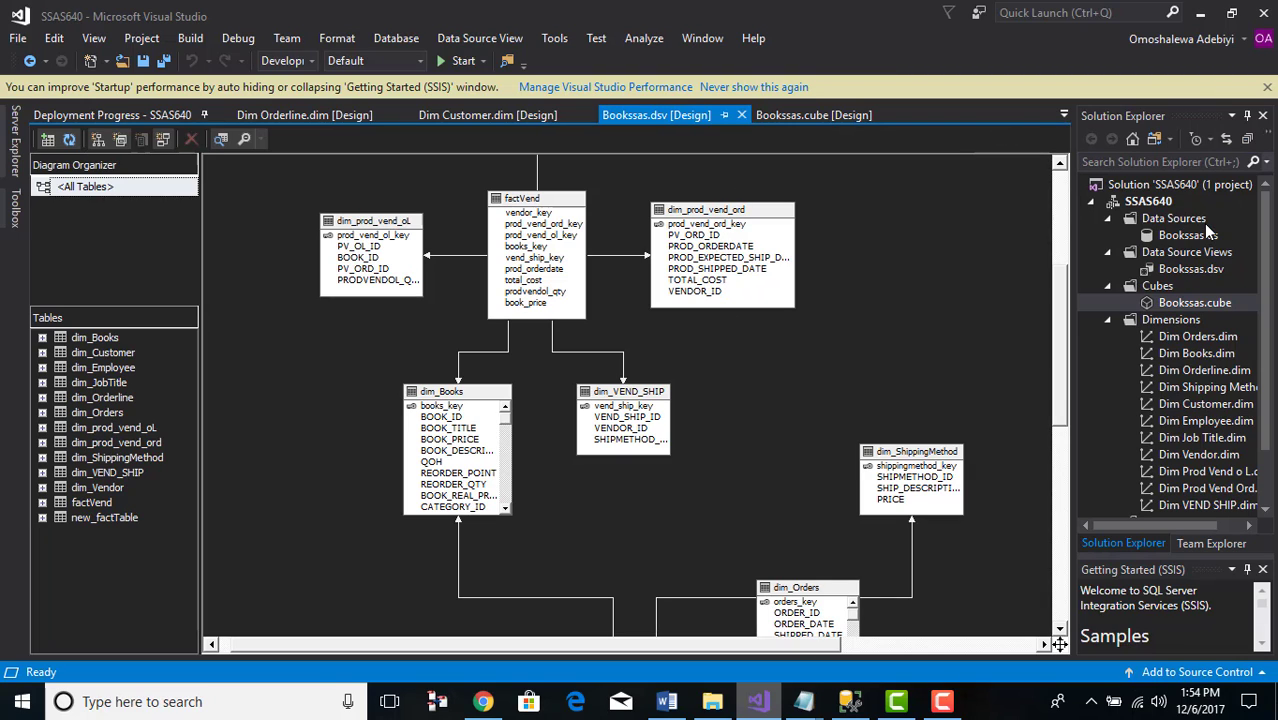
Inspect the Bookssas.ds data source and the New Data Source command offered for the project's Data Sources folder
click(1163, 220)
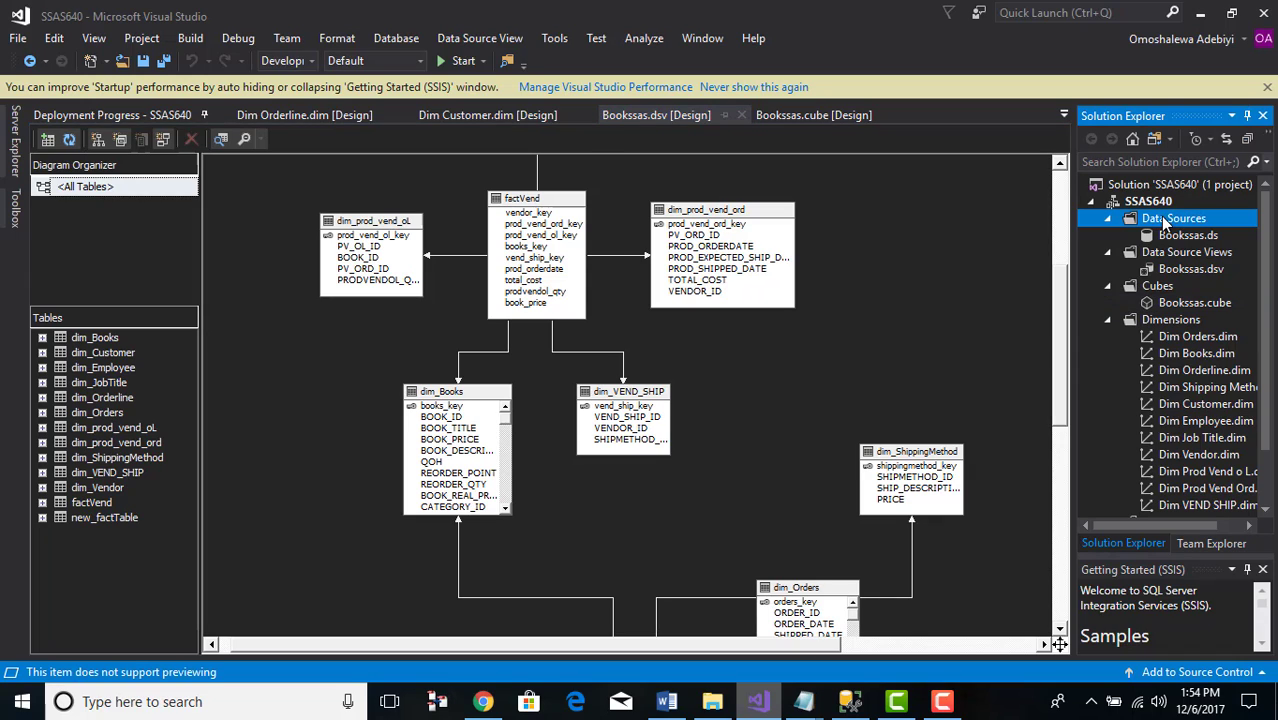
click(1195, 236)
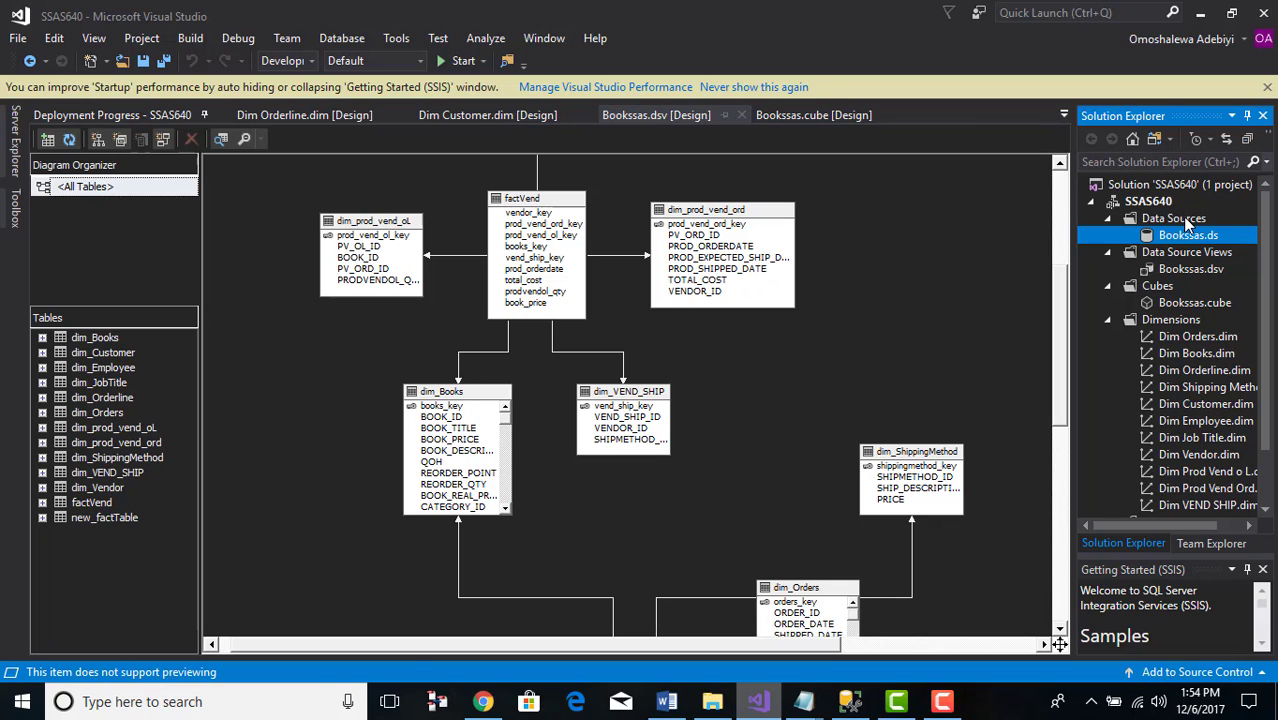
click(1187, 222)
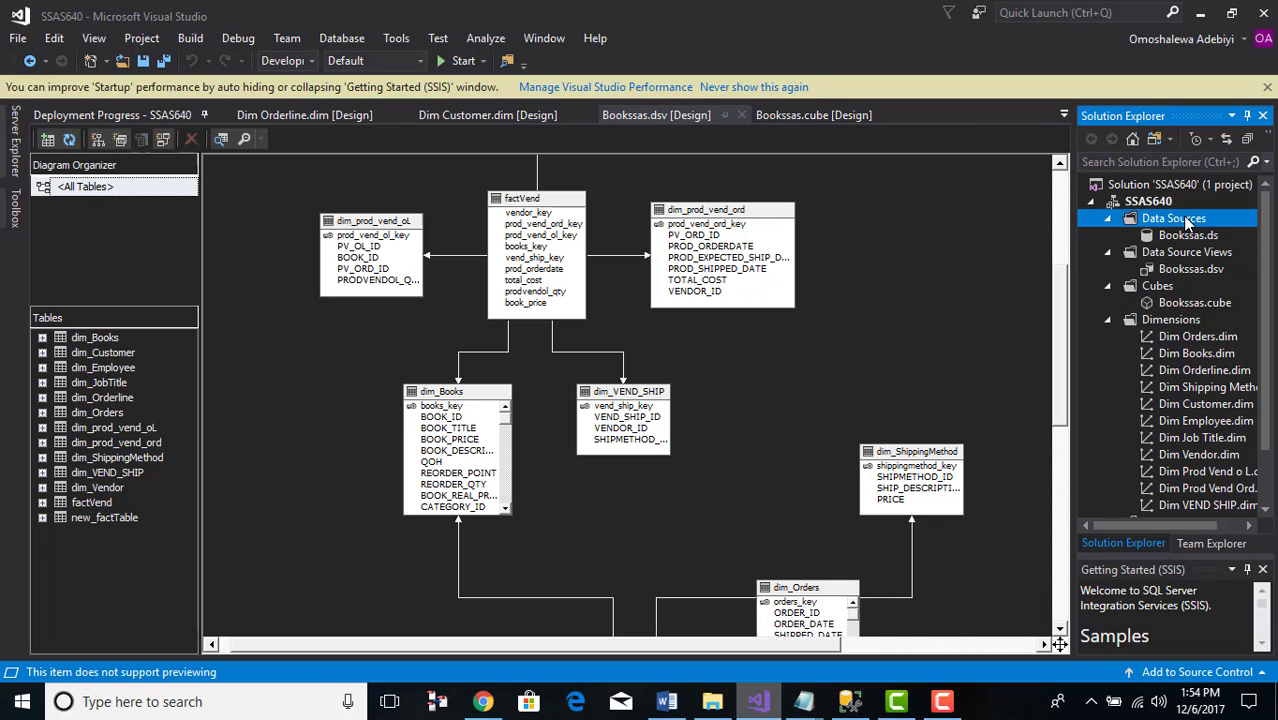
right_click(1187, 222)
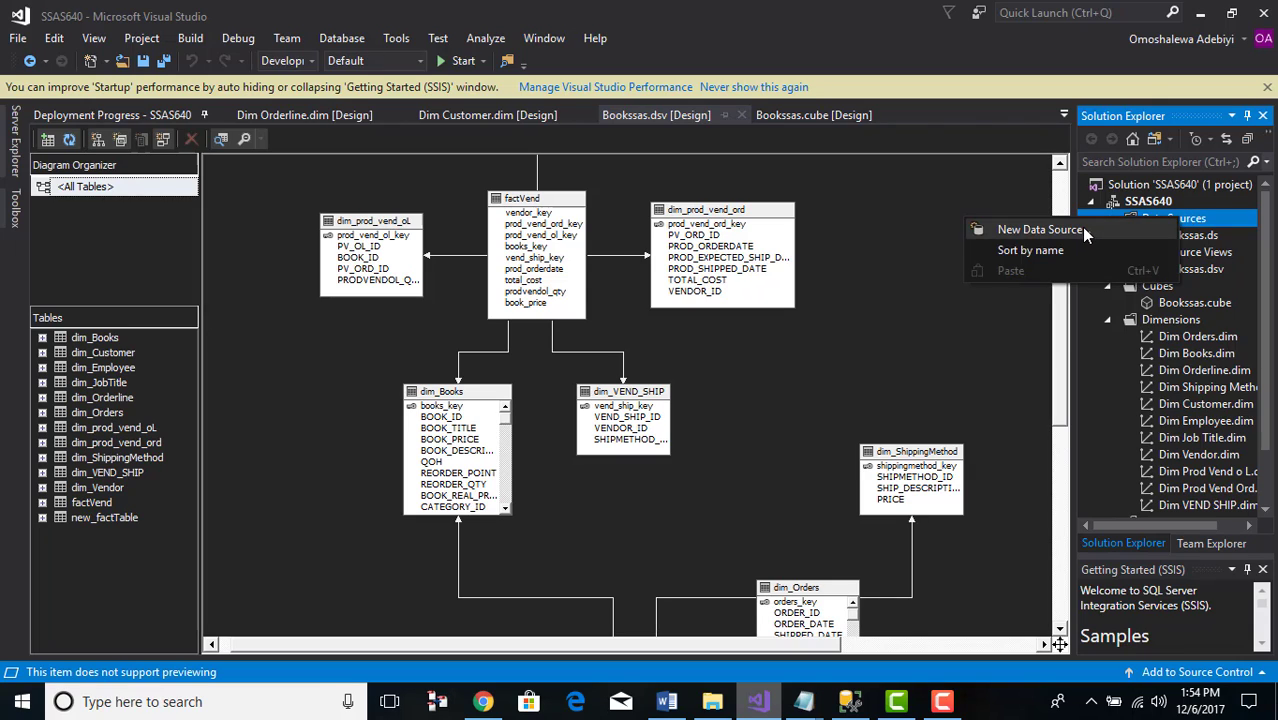
click(929, 177)
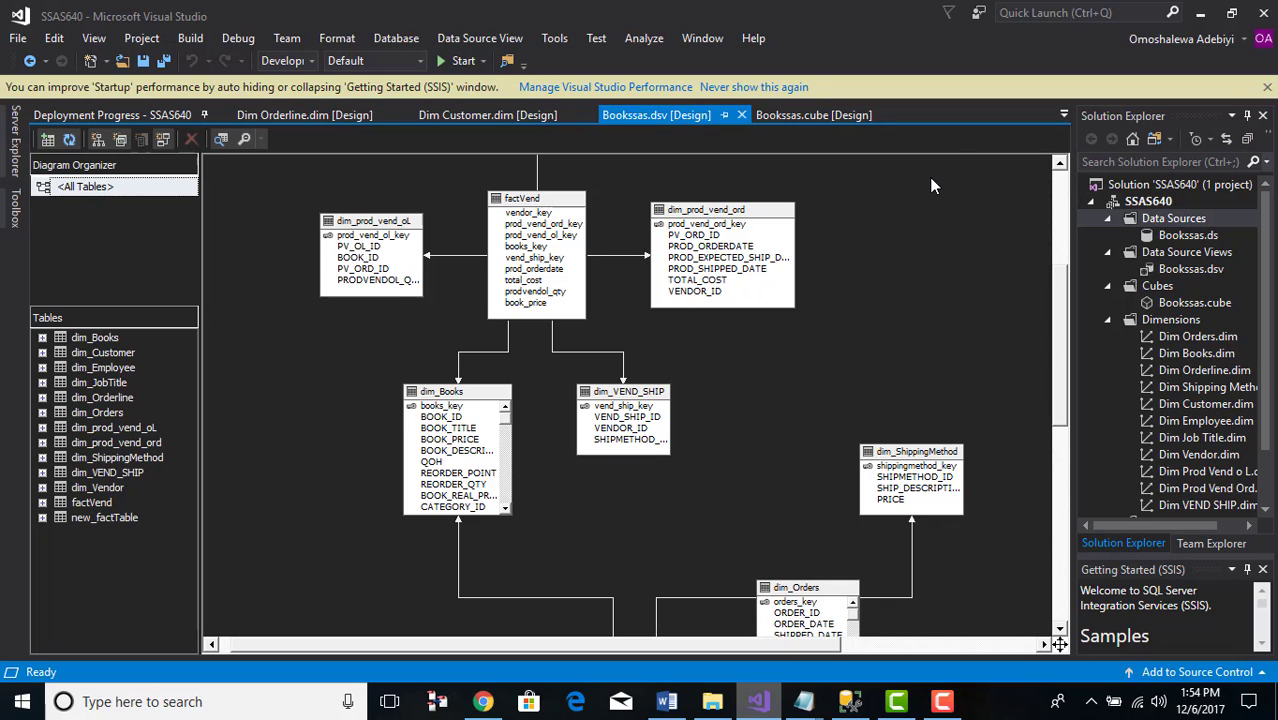
right_click(1156, 224)
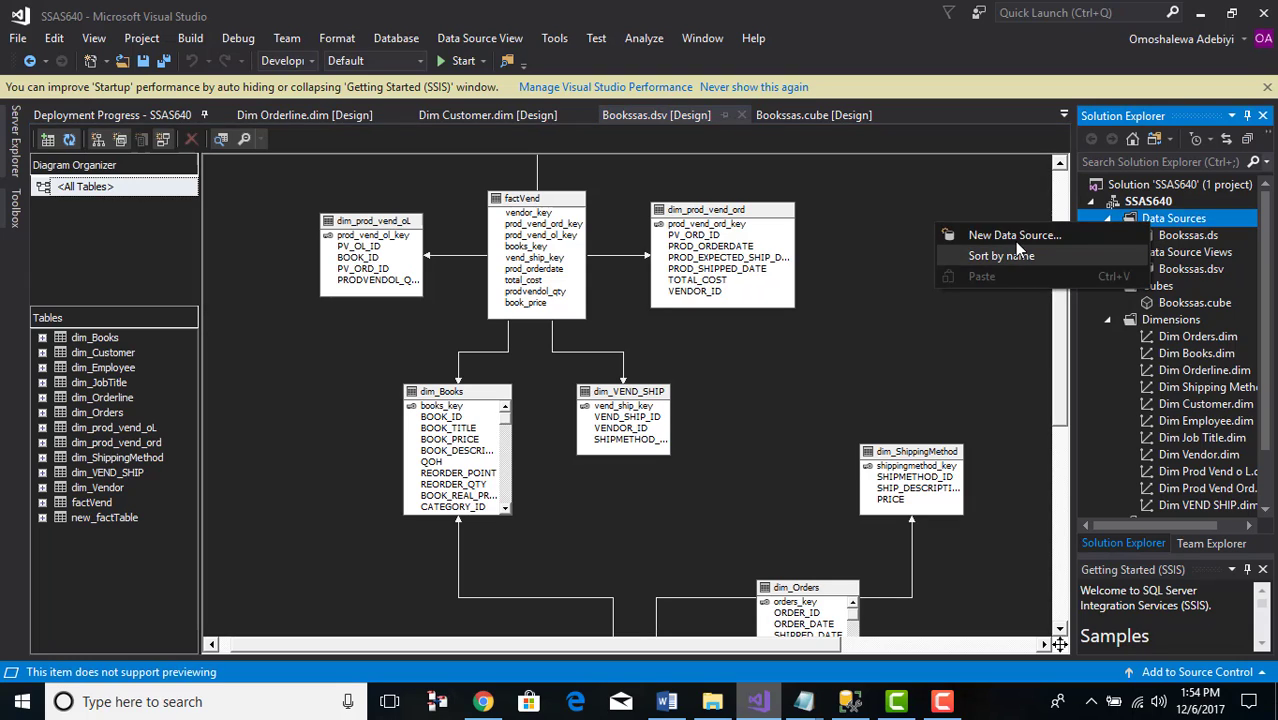
click(966, 190)
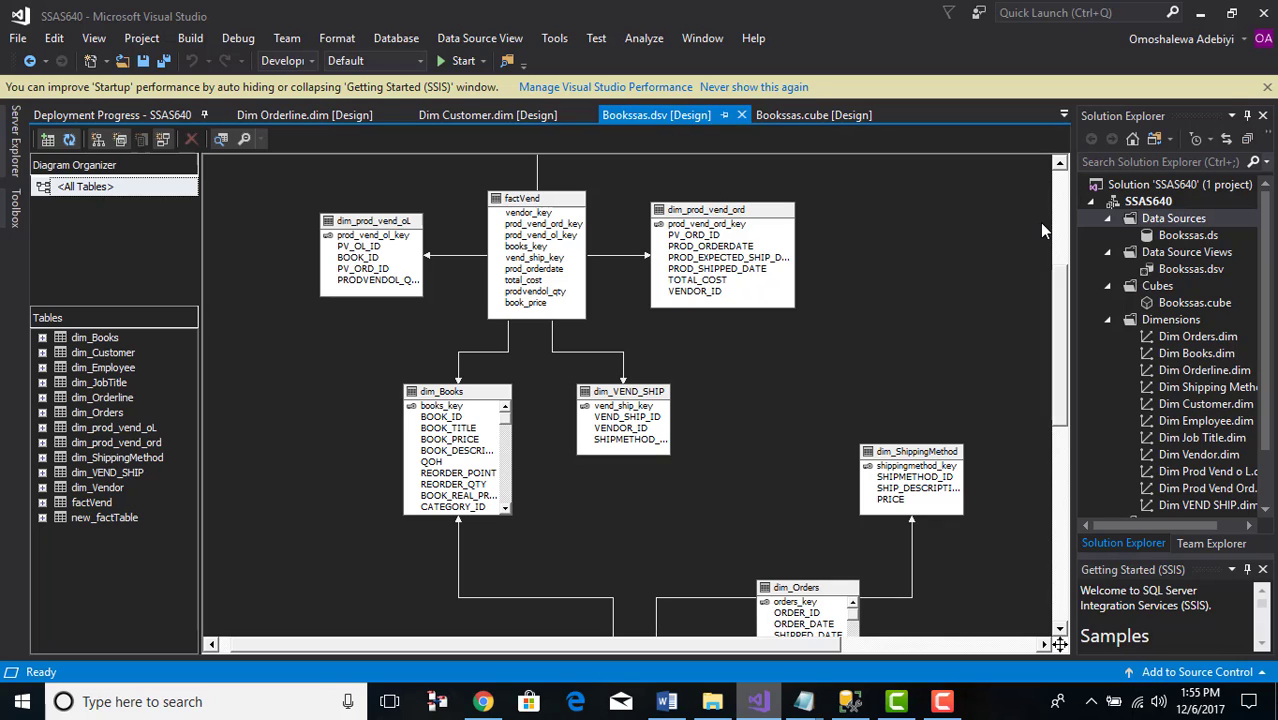
Inspect the commands for creating a new data source, data source view and cube in the project's corresponding folders
right_click(1173, 226)
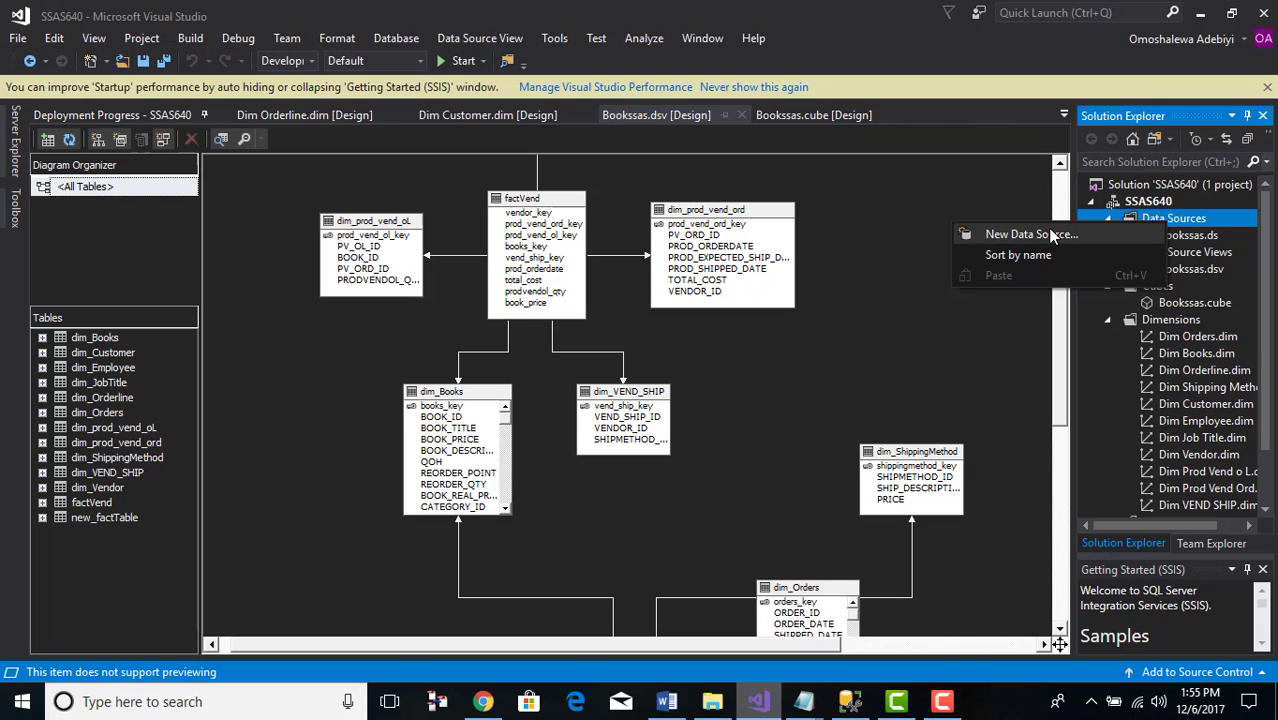
click(1010, 183)
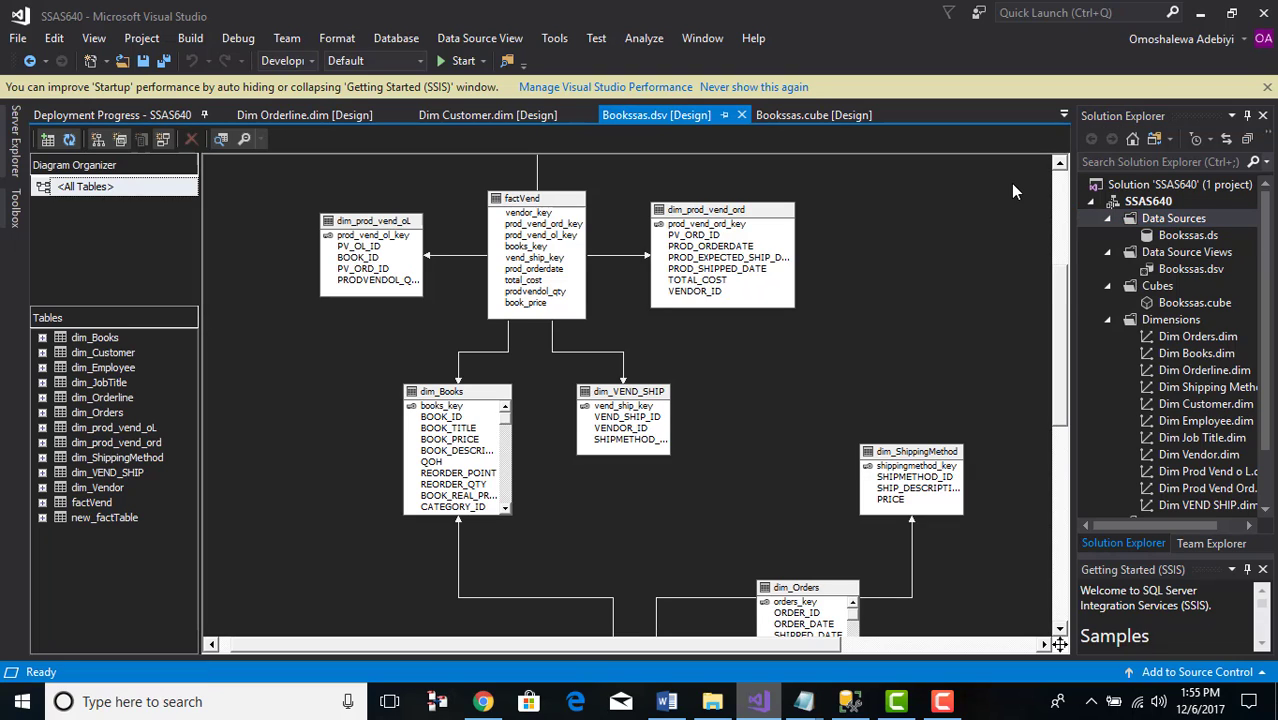
click(1172, 255)
right_click(1170, 254)
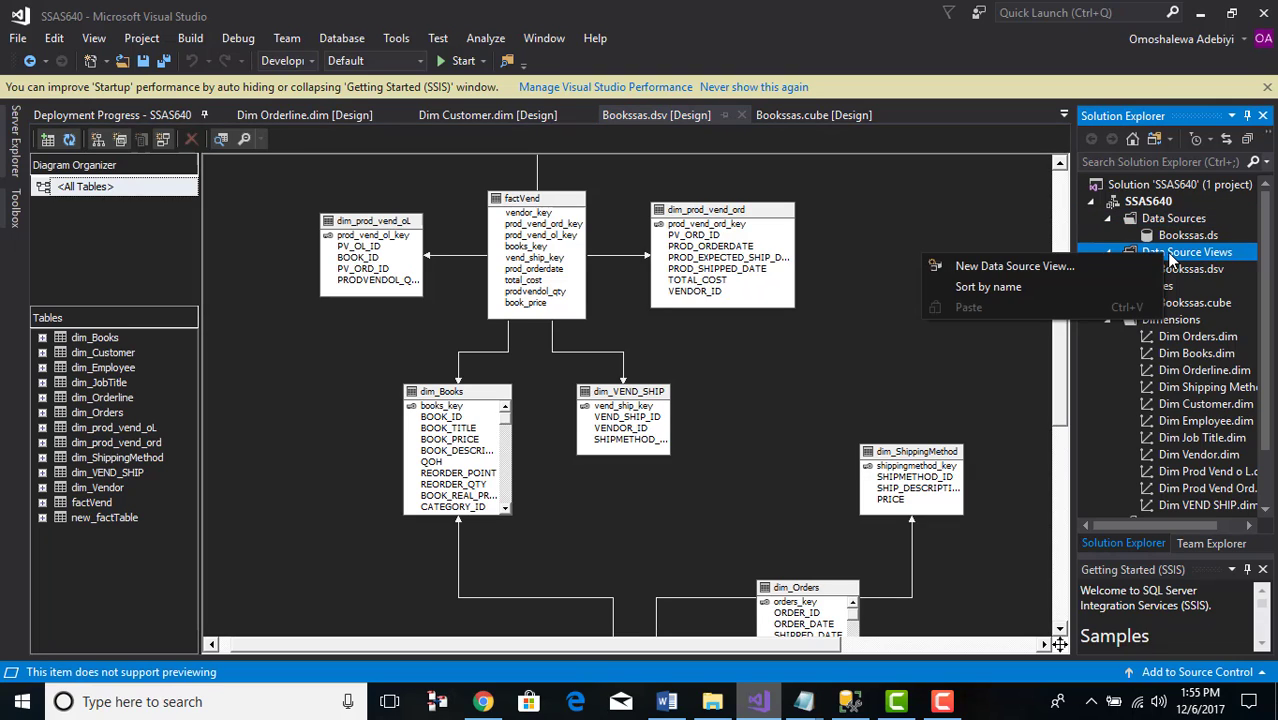
click(948, 203)
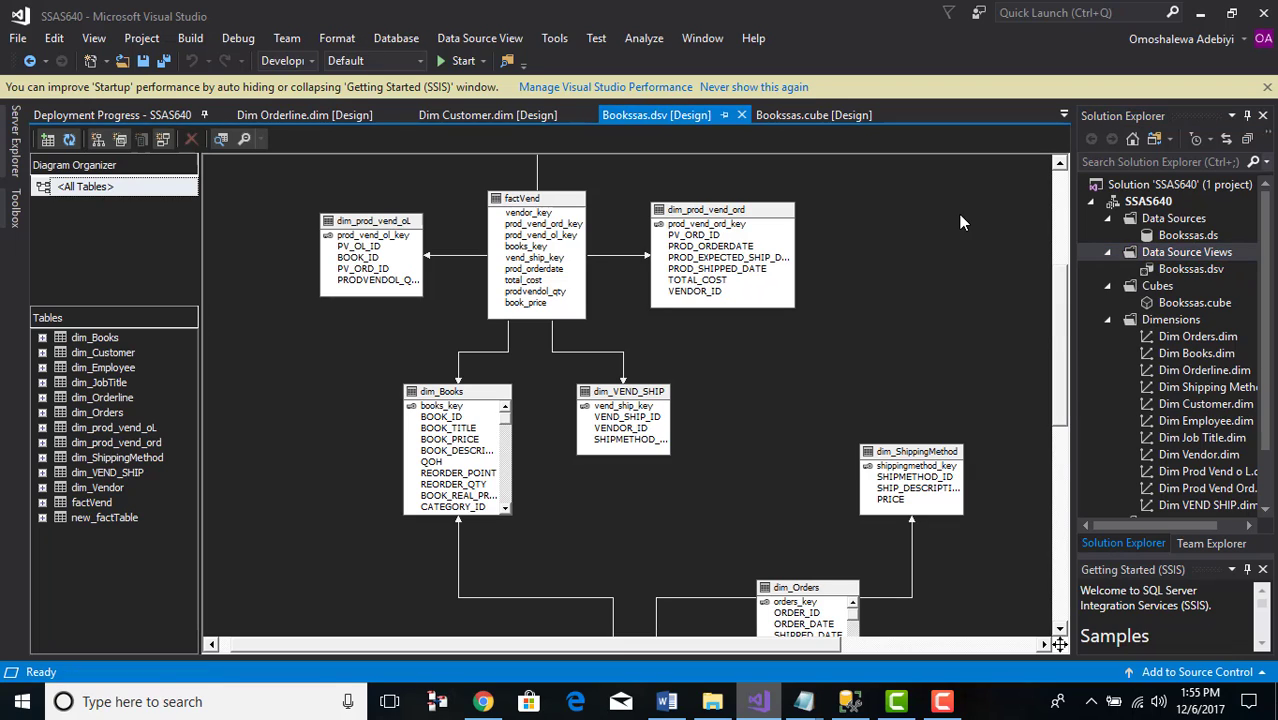
click(1148, 287)
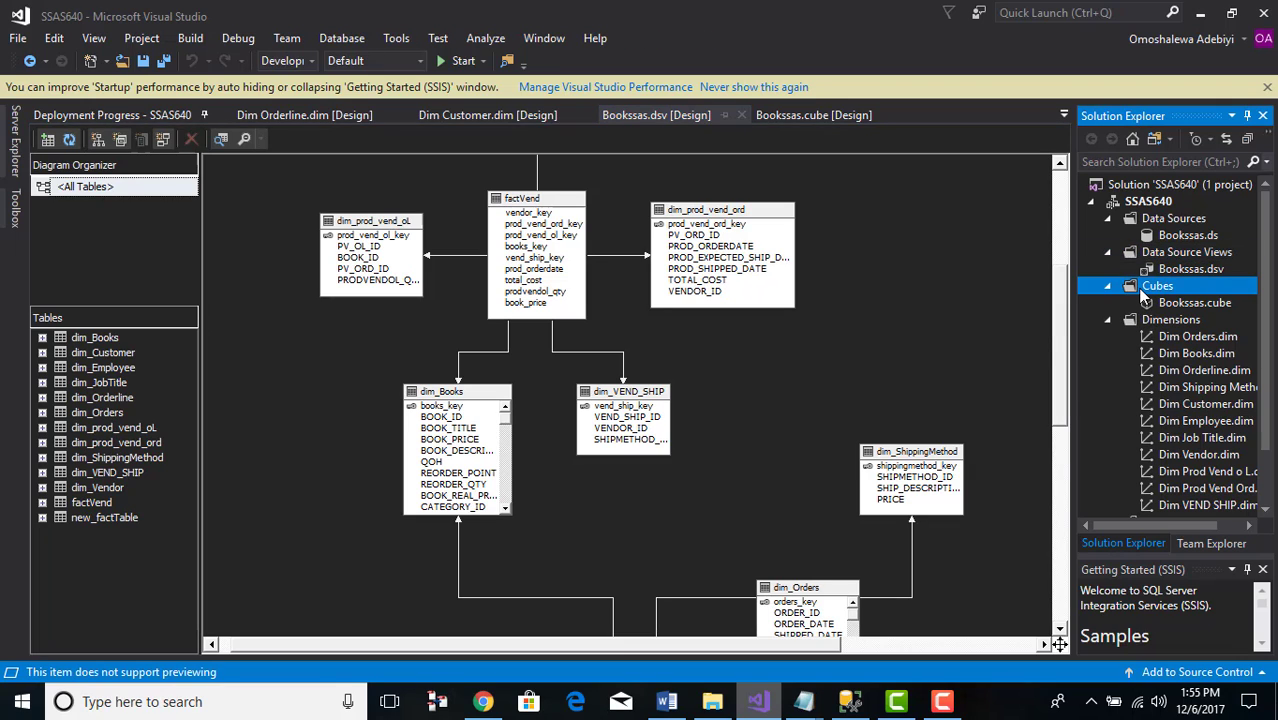
right_click(1143, 294)
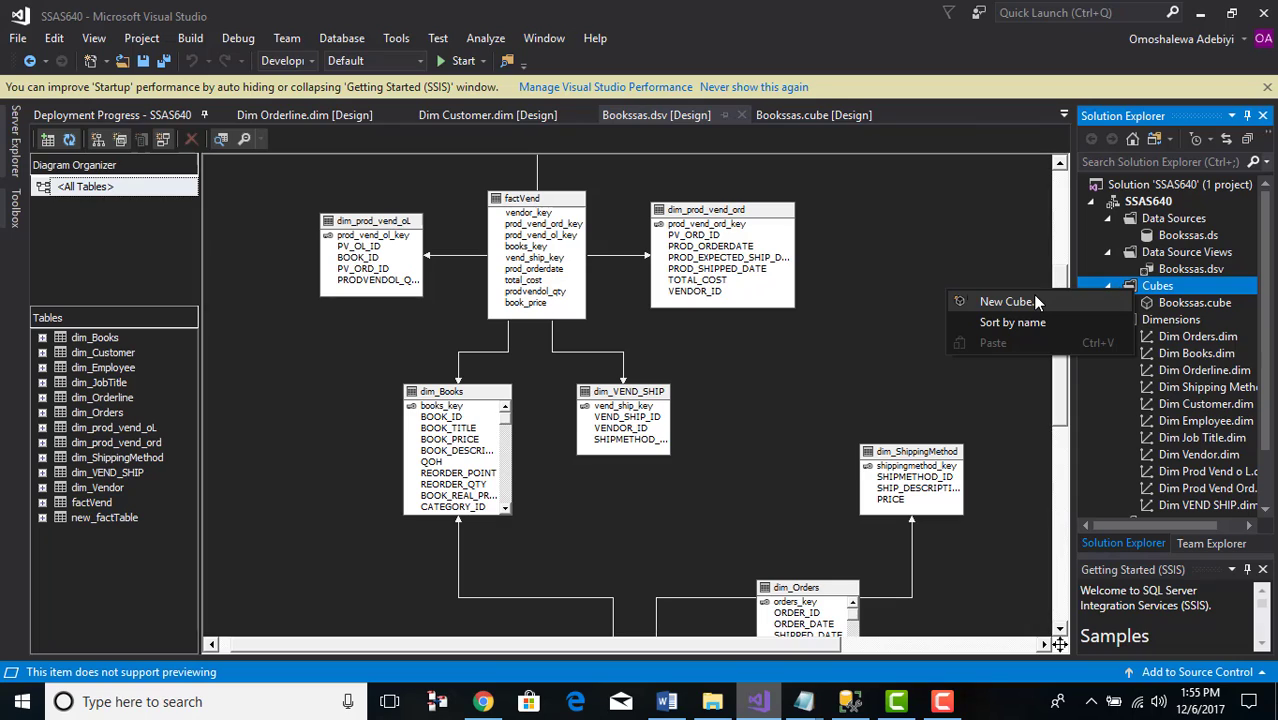
click(961, 213)
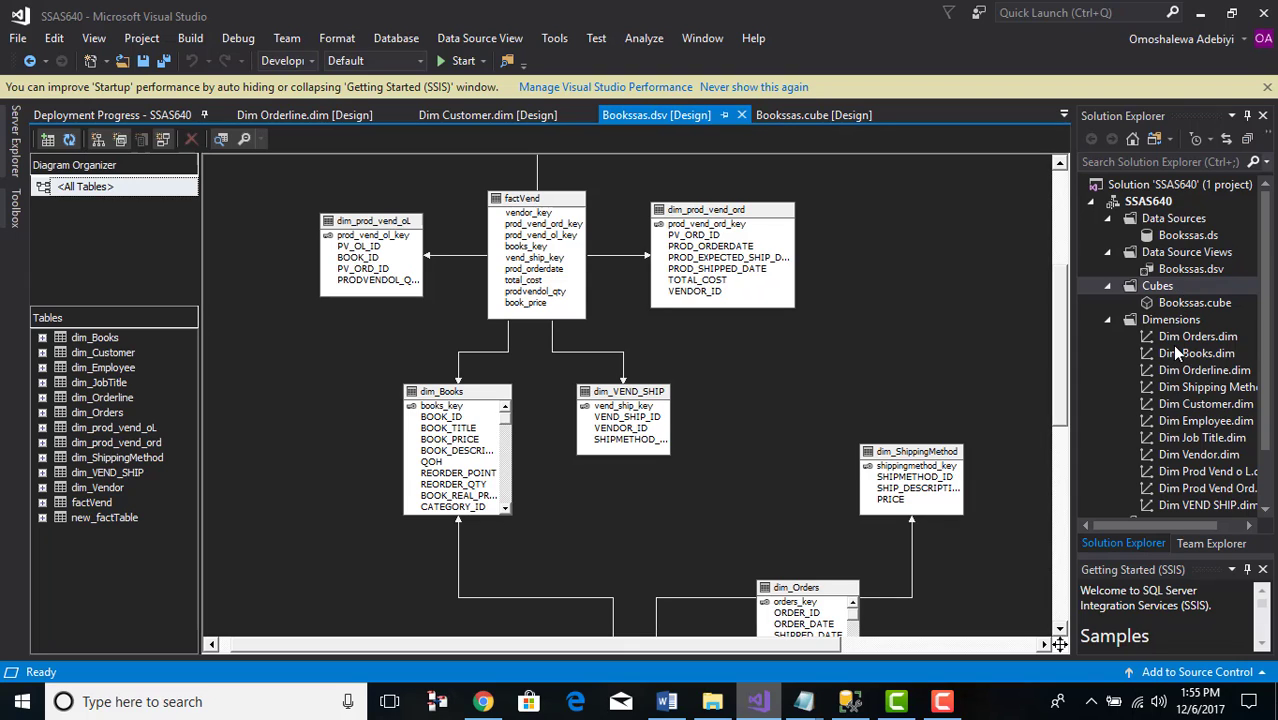
Review the project's dimension files and inspect the commands available for Bookssas.cube, including Process
scroll(1172, 344, down, 2)
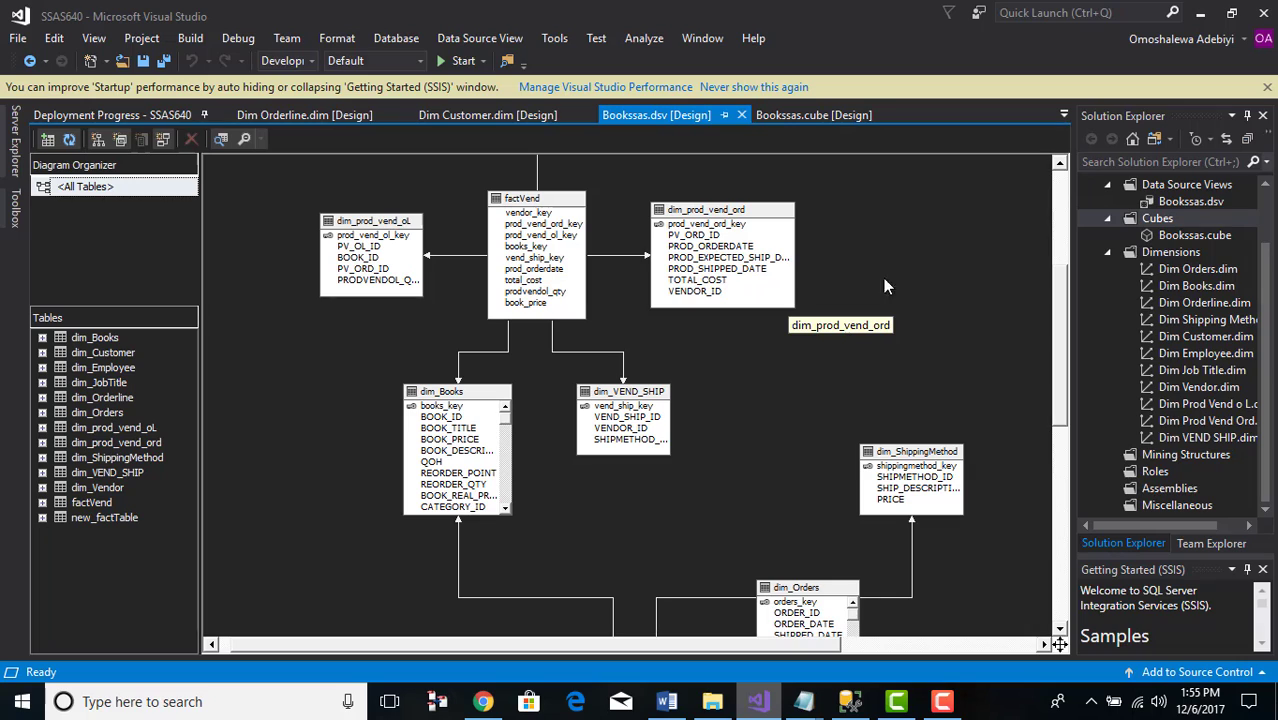
scroll(1131, 295, up, 2)
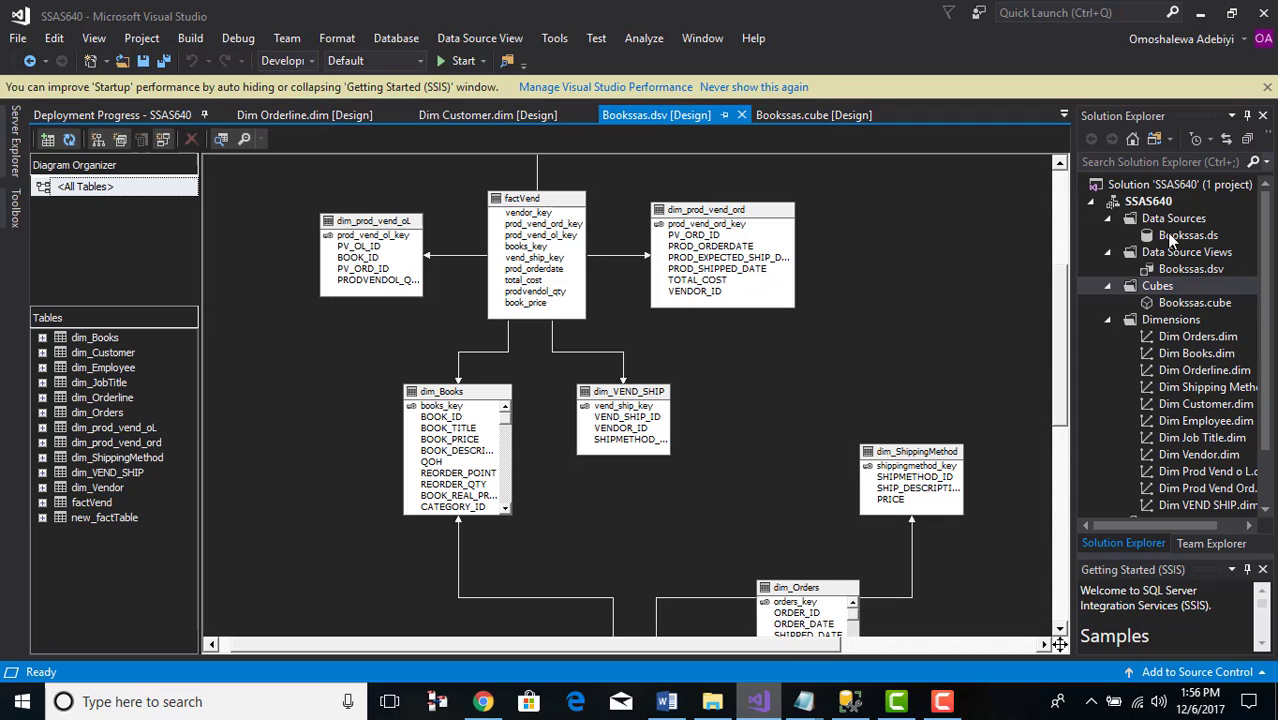
scroll(1169, 372, down, 2)
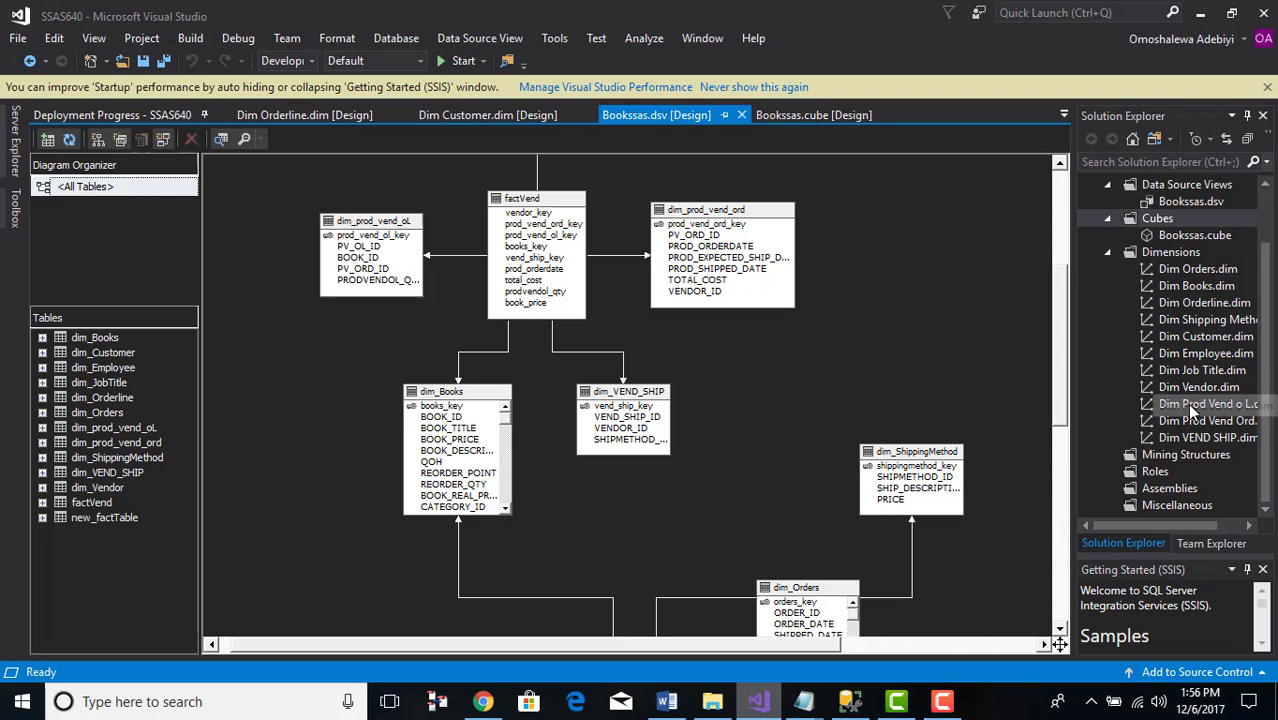
scroll(1187, 403, up, 1)
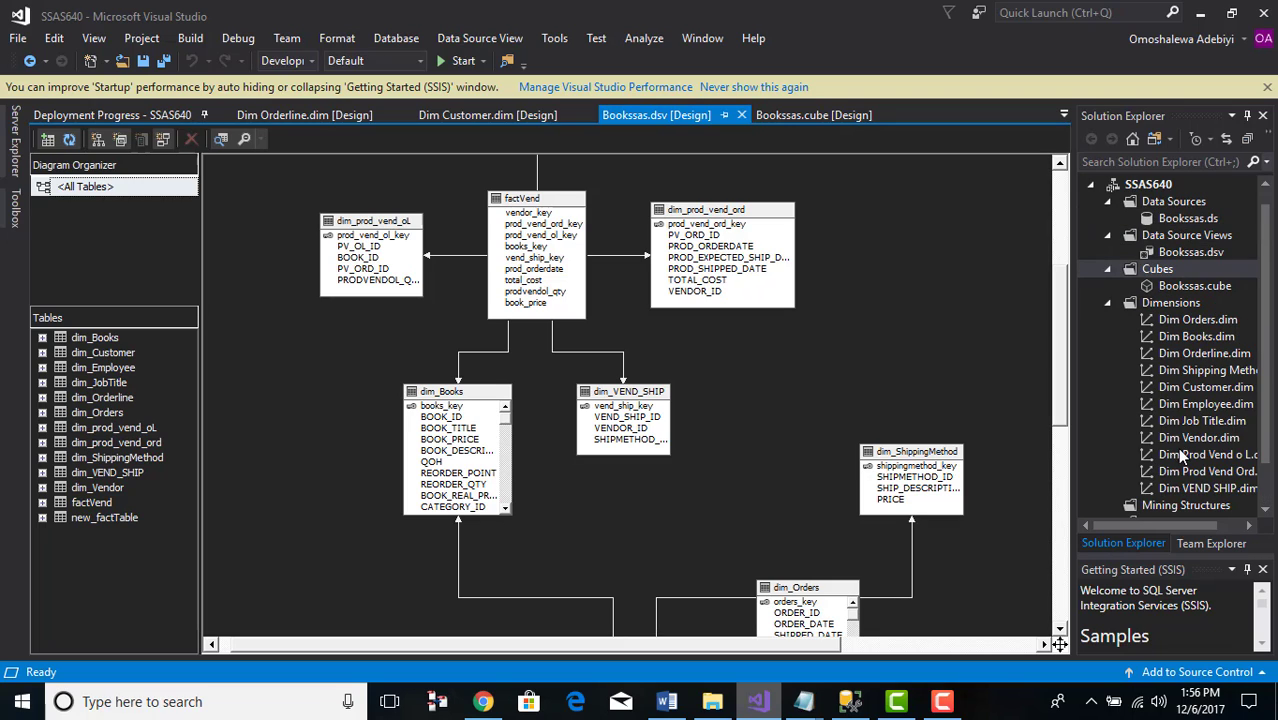
right_click(1123, 272)
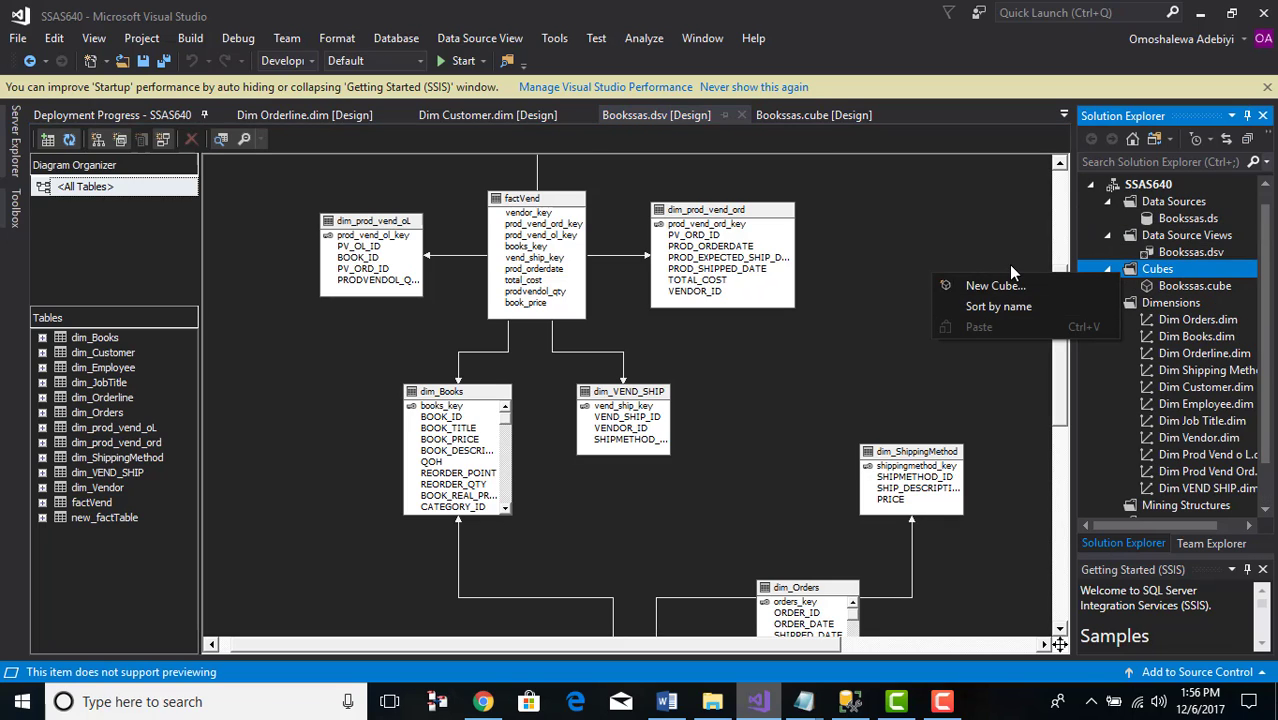
click(1167, 289)
right_click(1168, 290)
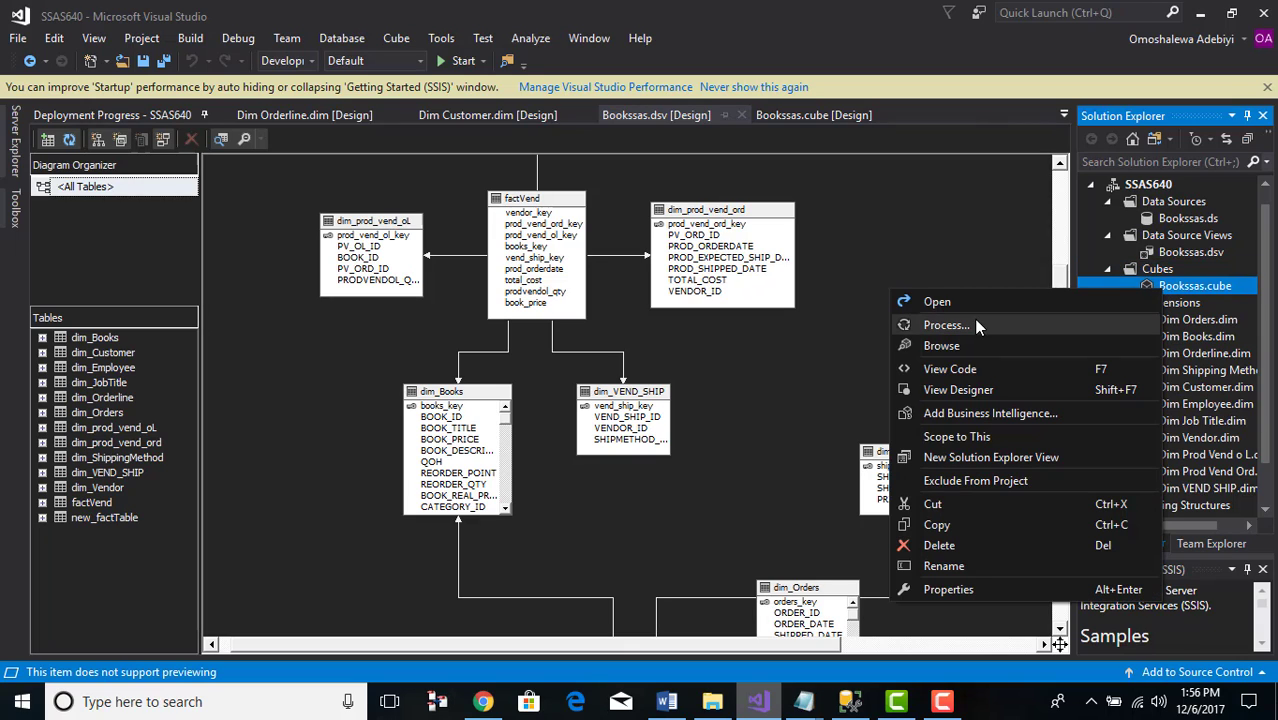
click(961, 267)
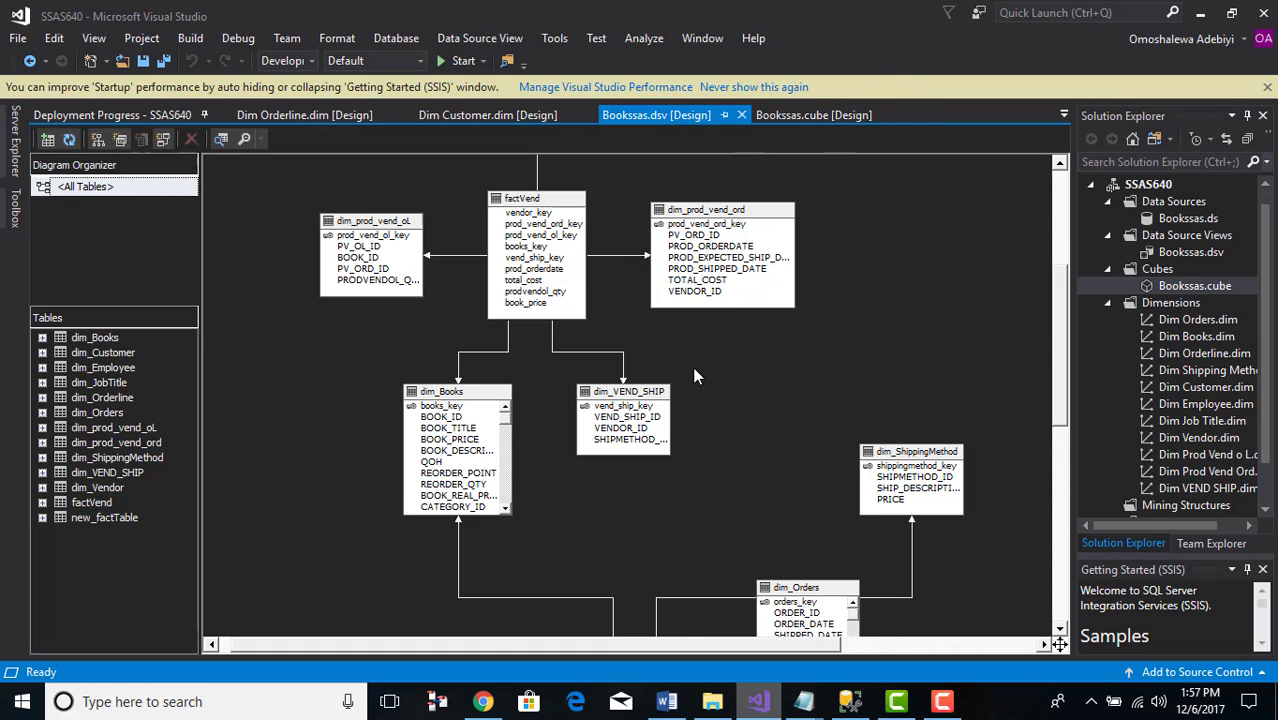
Examine the factVend and new_factTable star schemas and their dimension tables in the Bookssas.dsv diagram
scroll(696, 376, down, 5)
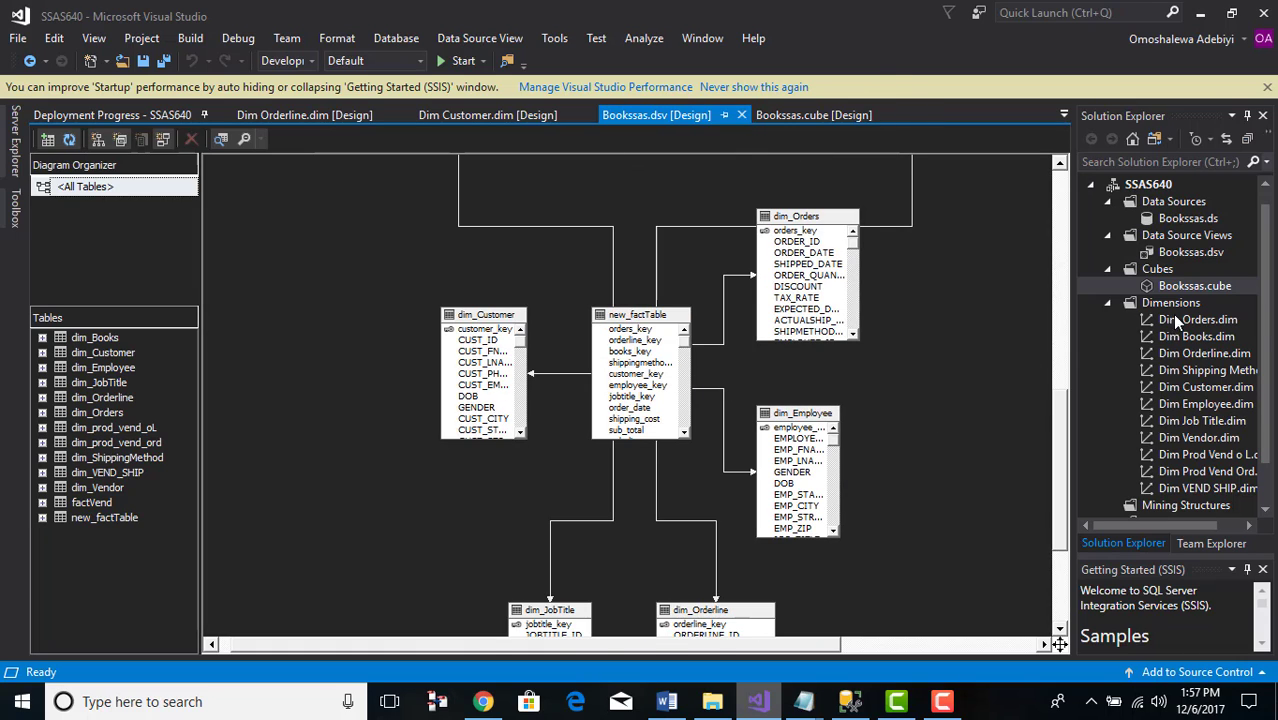
scroll(712, 378, up, 6)
scroll(712, 378, down, 2)
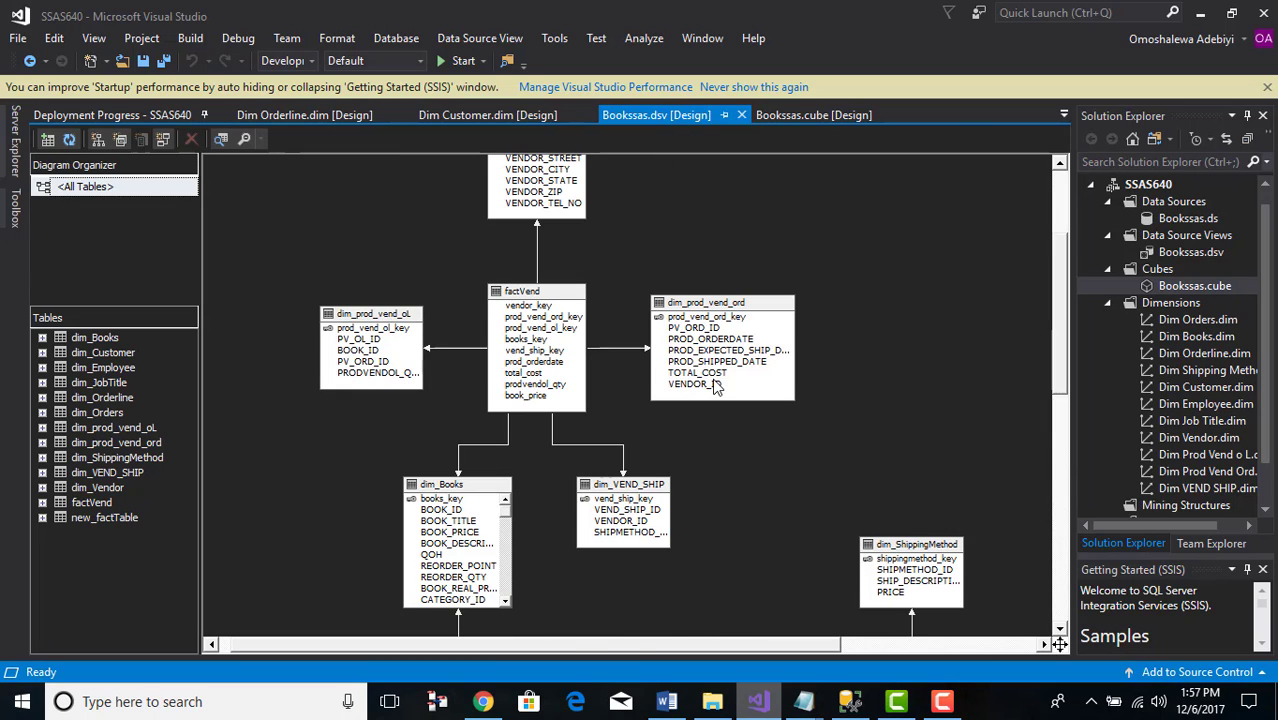
scroll(614, 400, down, 3)
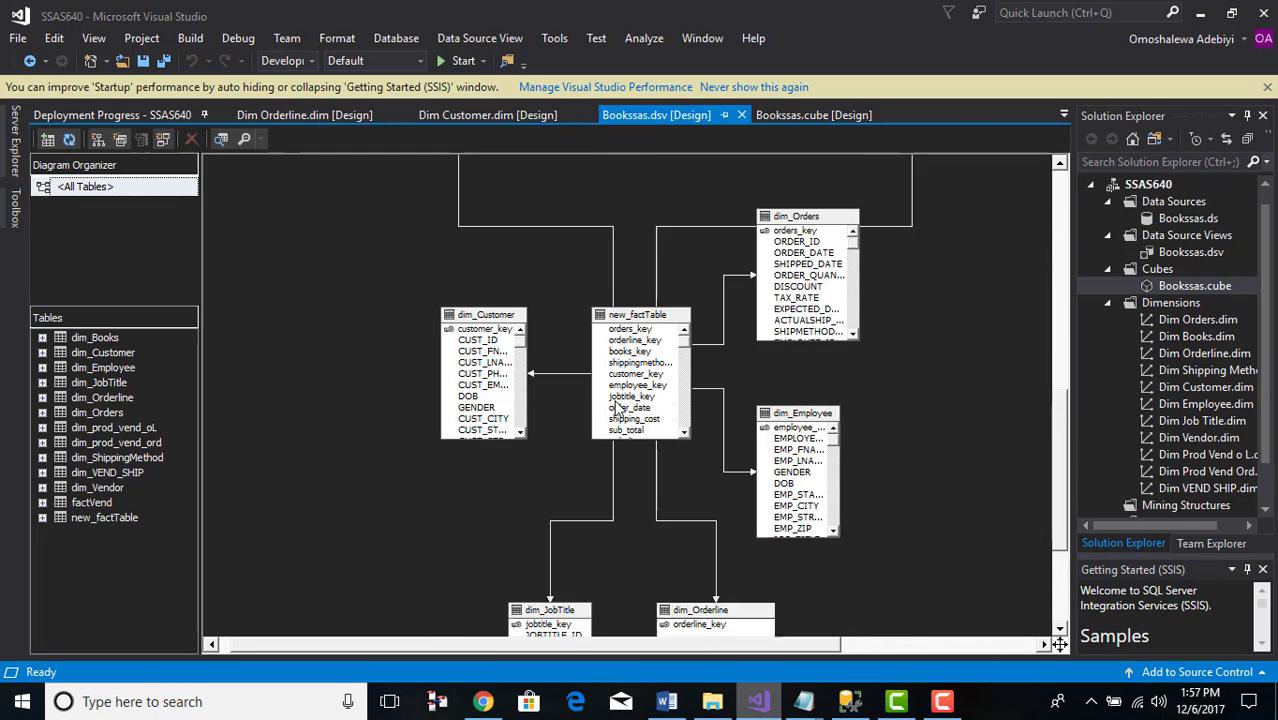
scroll(616, 408, down, 1)
scroll(616, 408, up, 3)
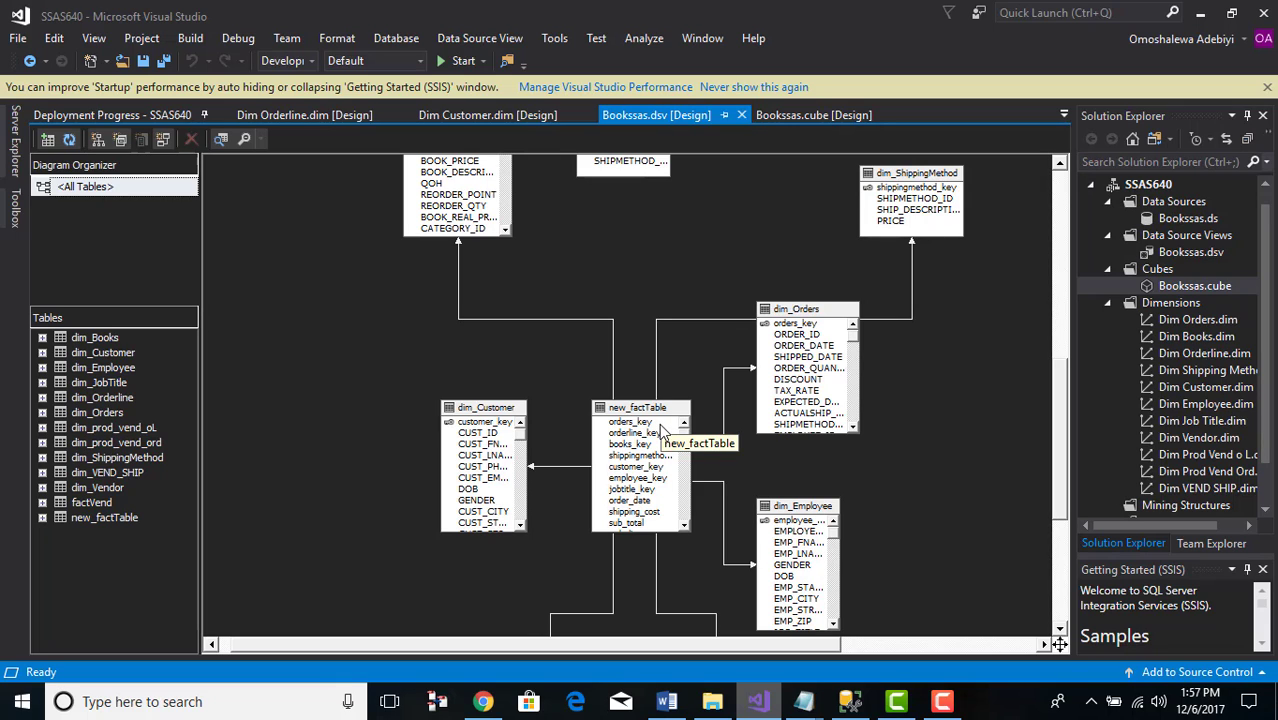
scroll(660, 430, up, 5)
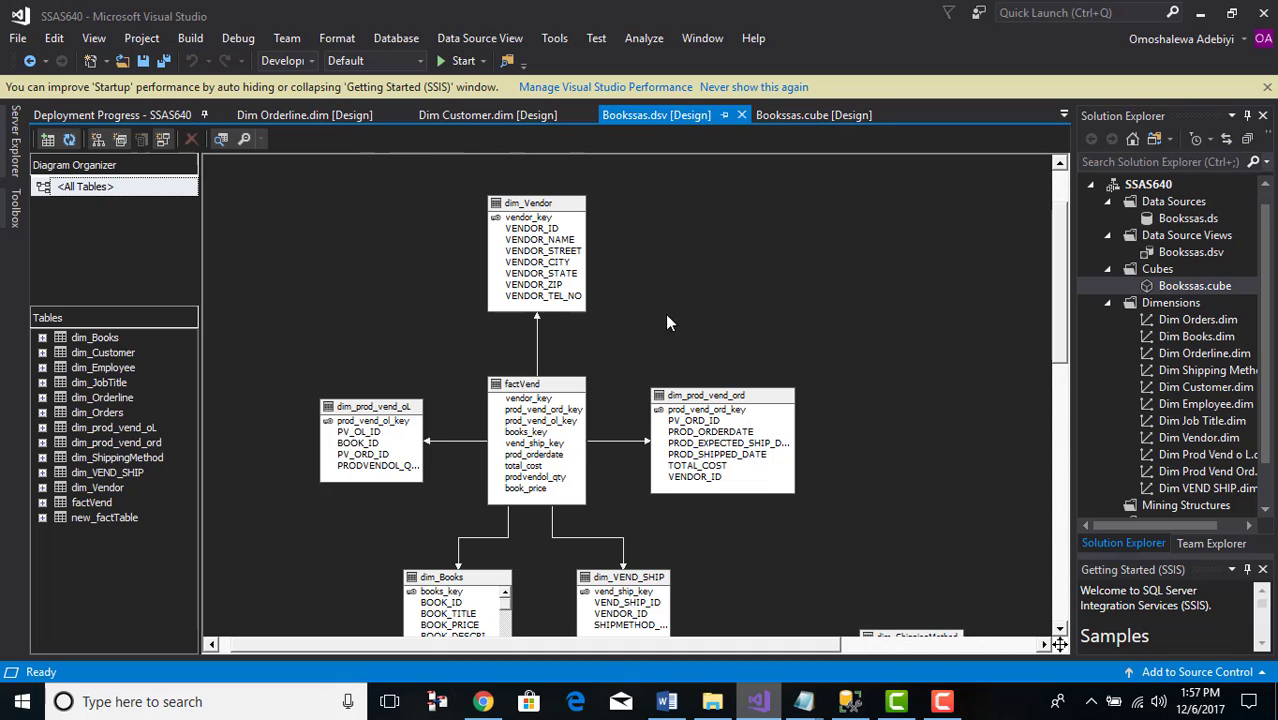
scroll(542, 435, down, 5)
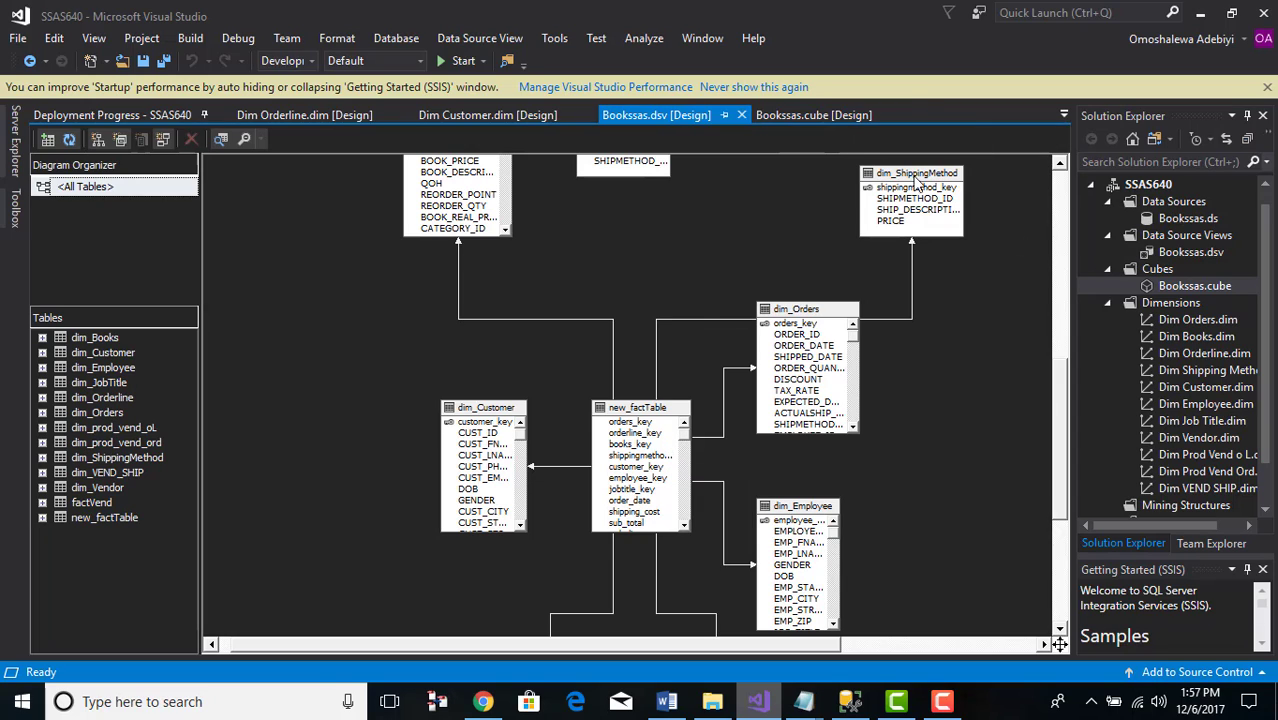
Look through the open Bookssas.cube browser, the Dim Customer and Dim Orderline designers, and the SSAS640 deployment progress
click(847, 112)
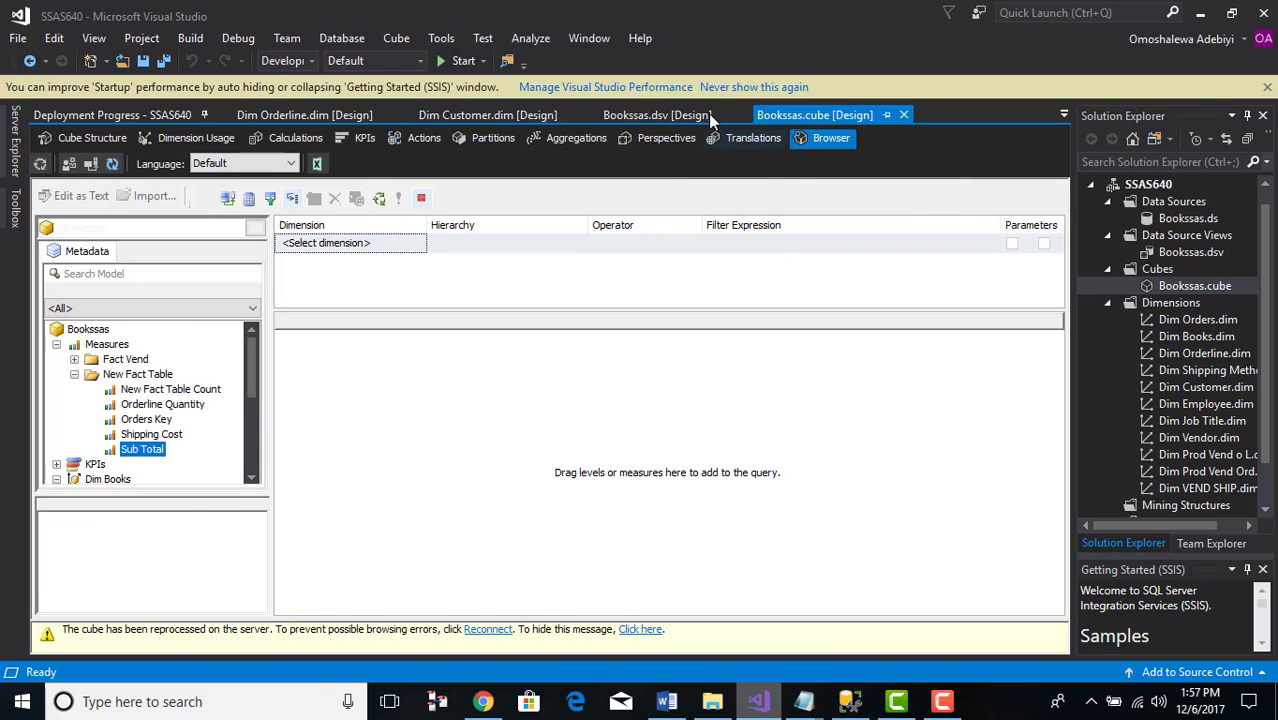
click(662, 114)
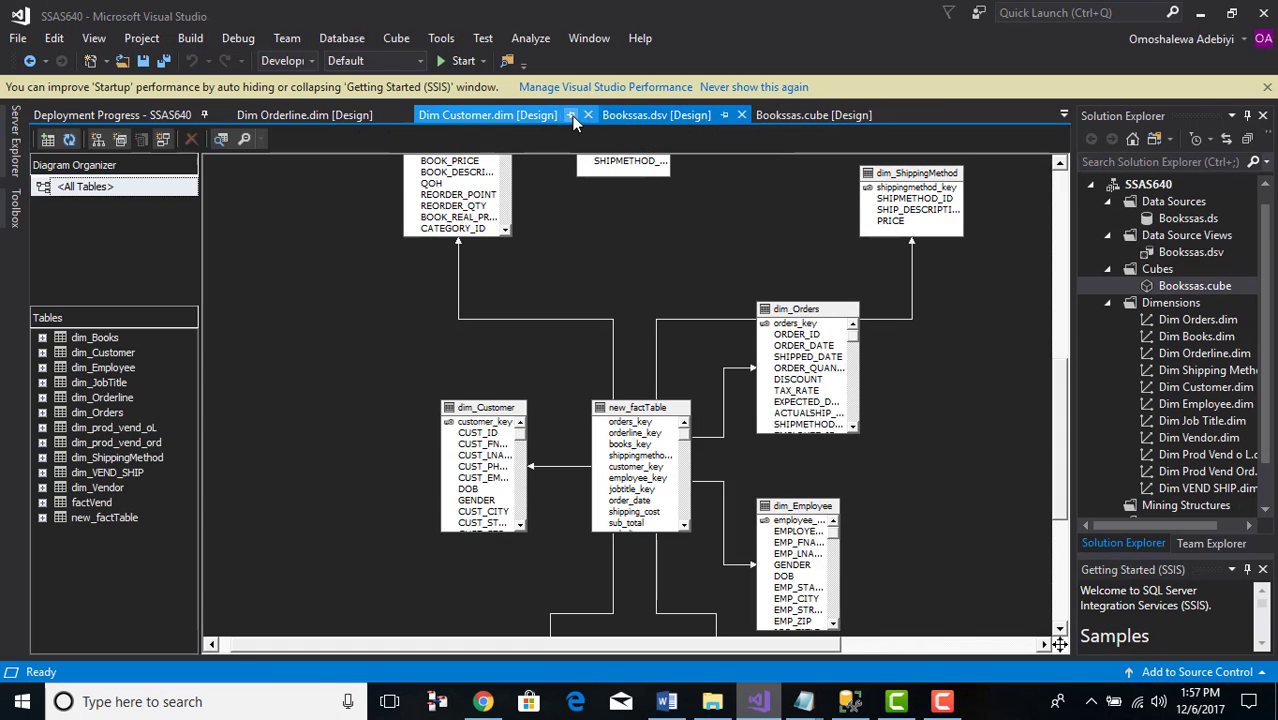
click(565, 116)
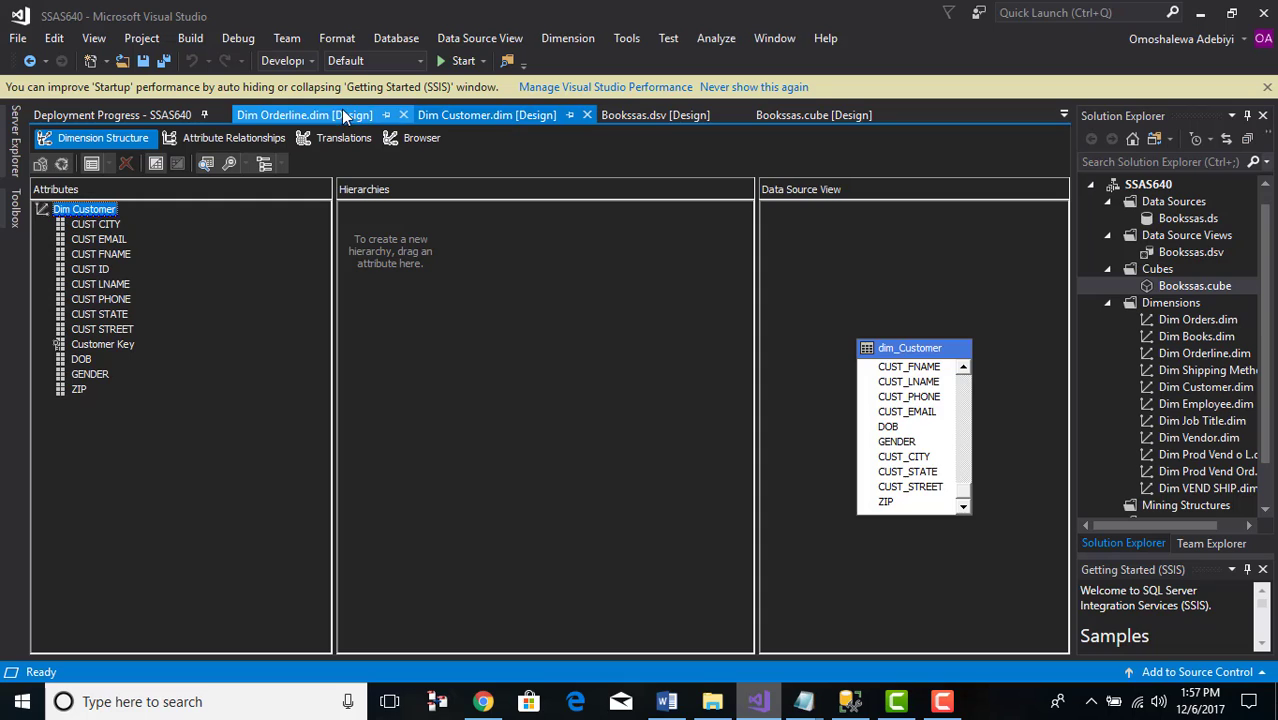
click(343, 115)
click(132, 108)
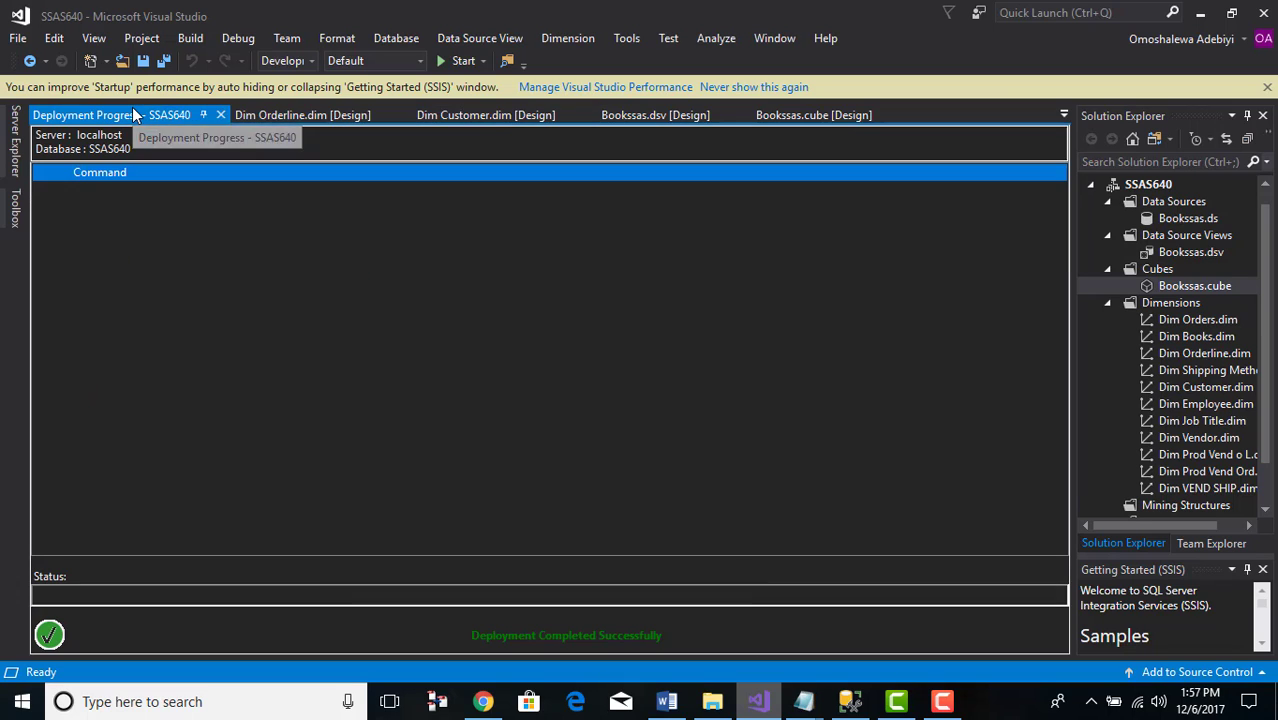
click(252, 117)
click(540, 116)
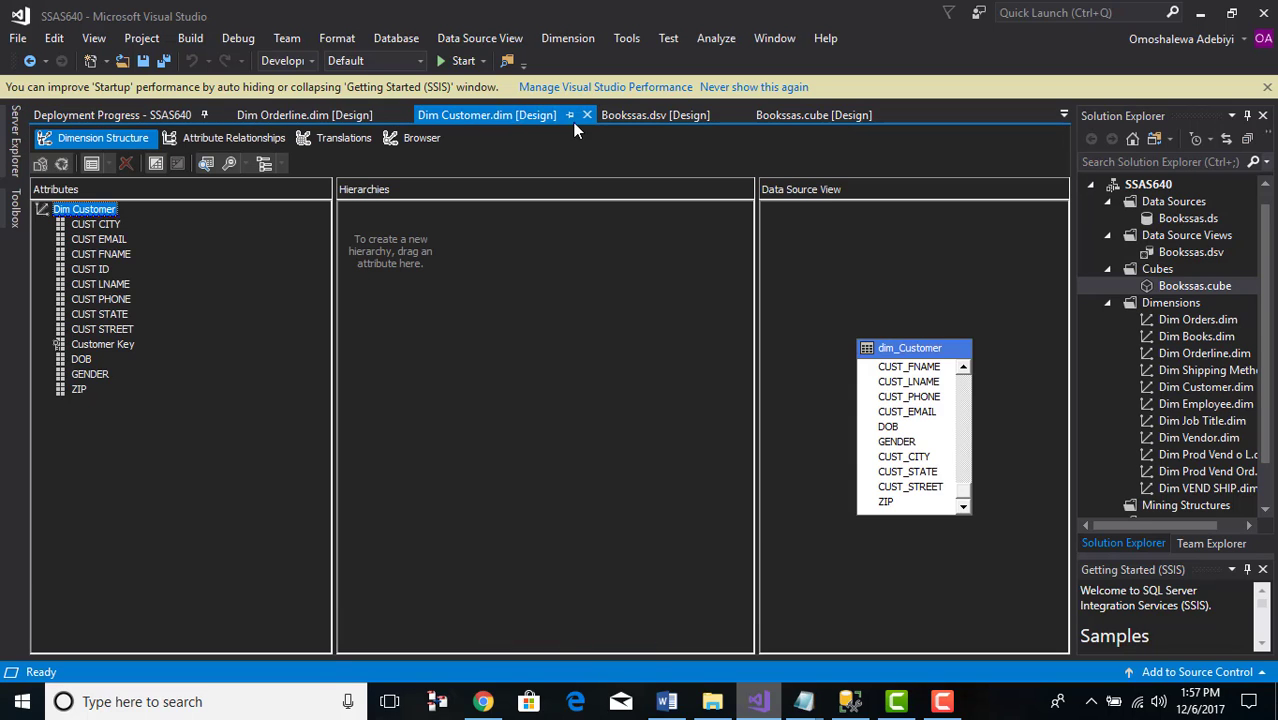
Compare the Bookssas.dsv diagram, including dim_JobTitle and dim_Orderline, with the Dim Customer and Dim Orderline dimension structures
click(650, 115)
scroll(687, 341, down, 3)
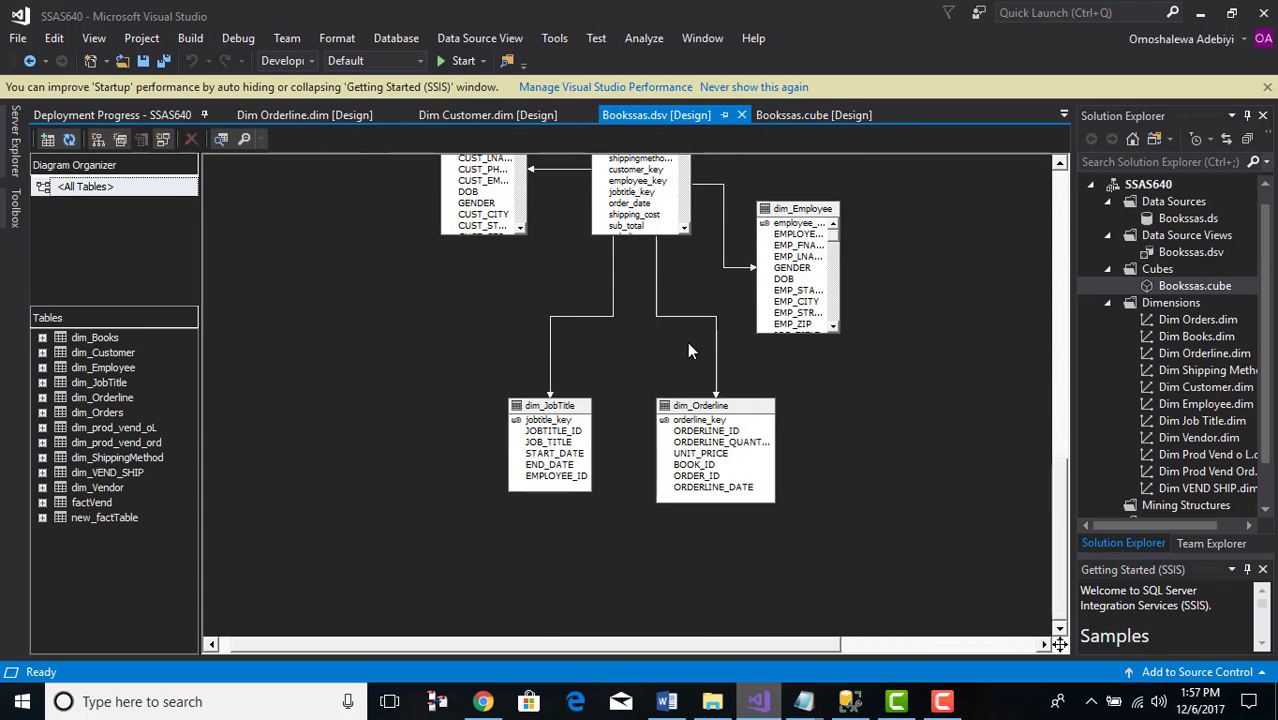
scroll(687, 341, down, 3)
click(810, 115)
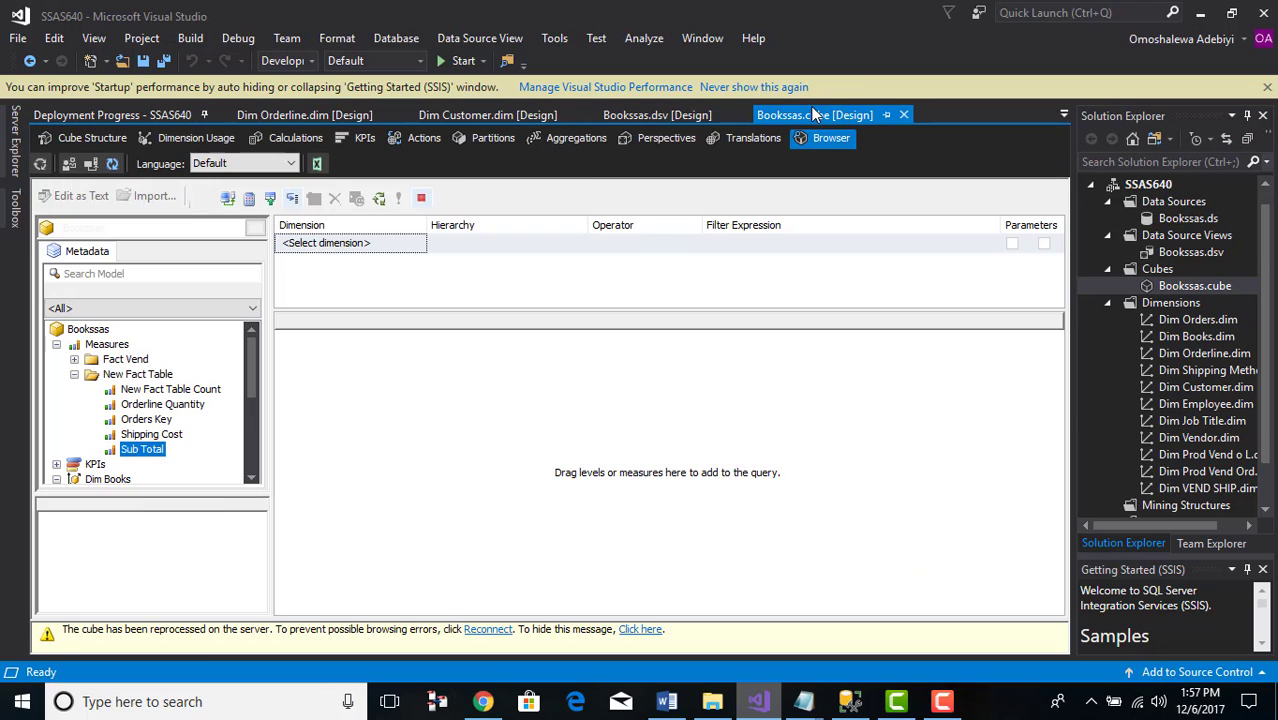
click(646, 115)
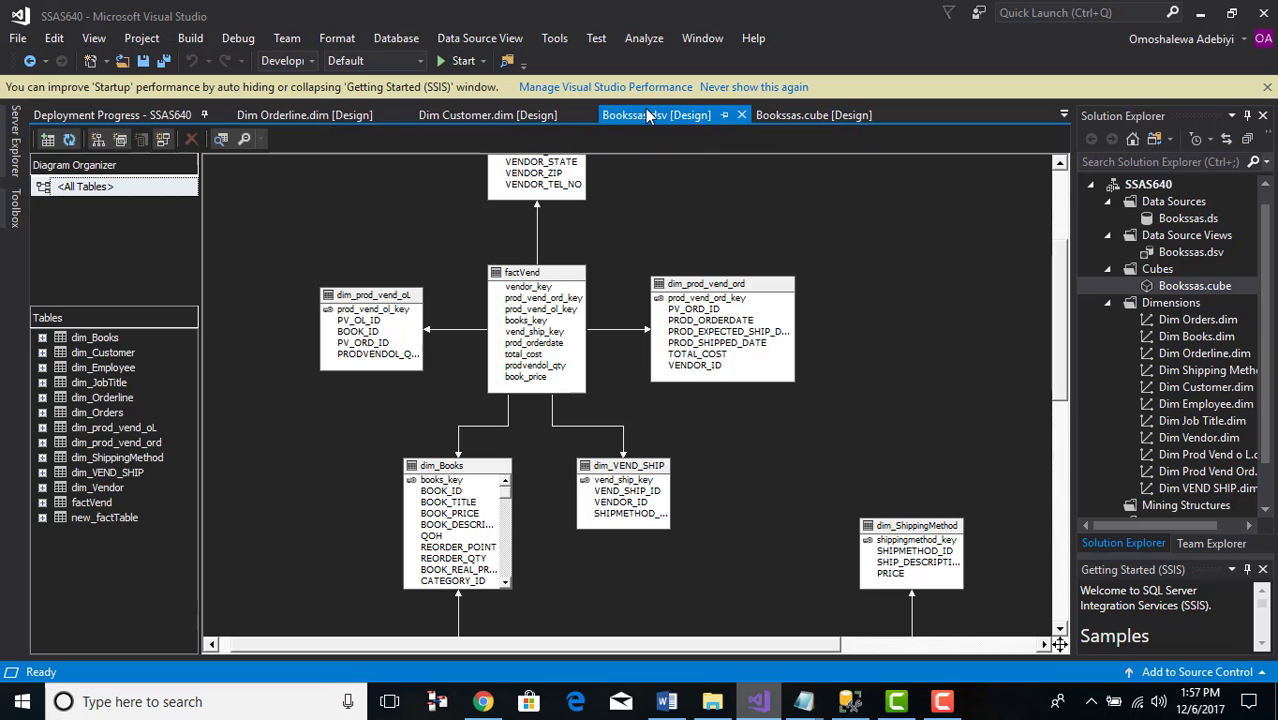
click(483, 115)
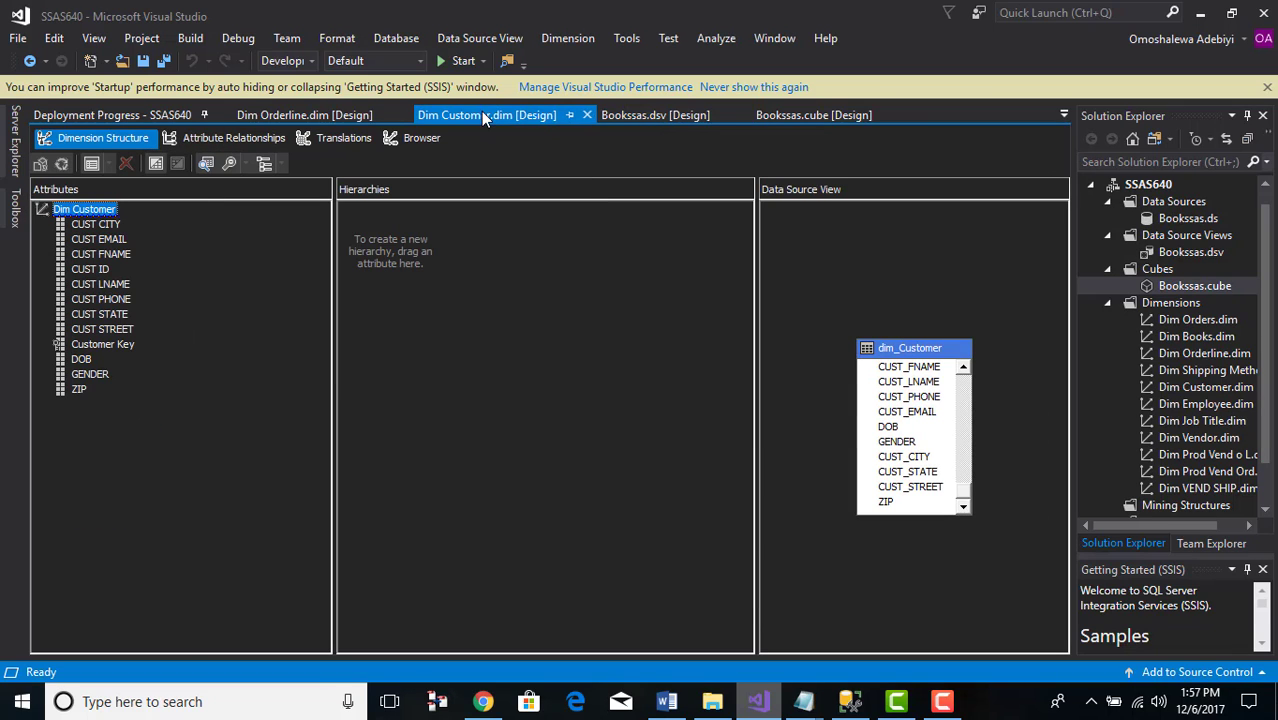
click(284, 114)
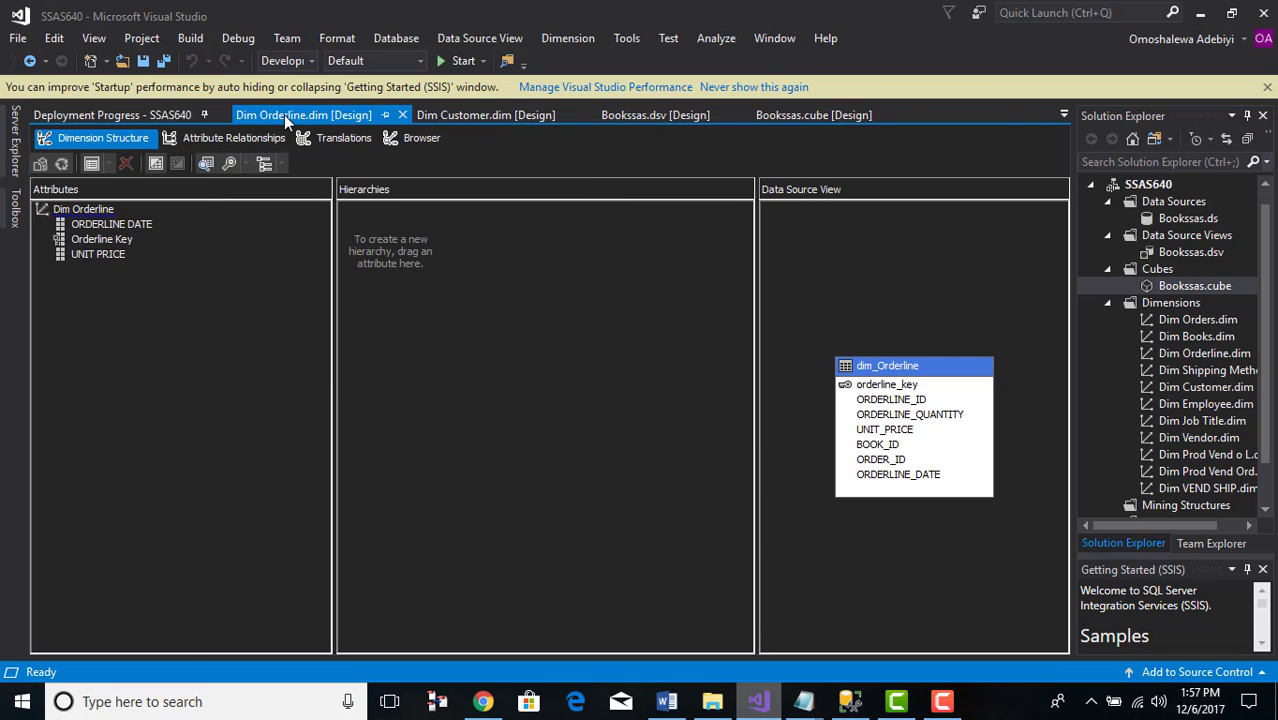
click(709, 110)
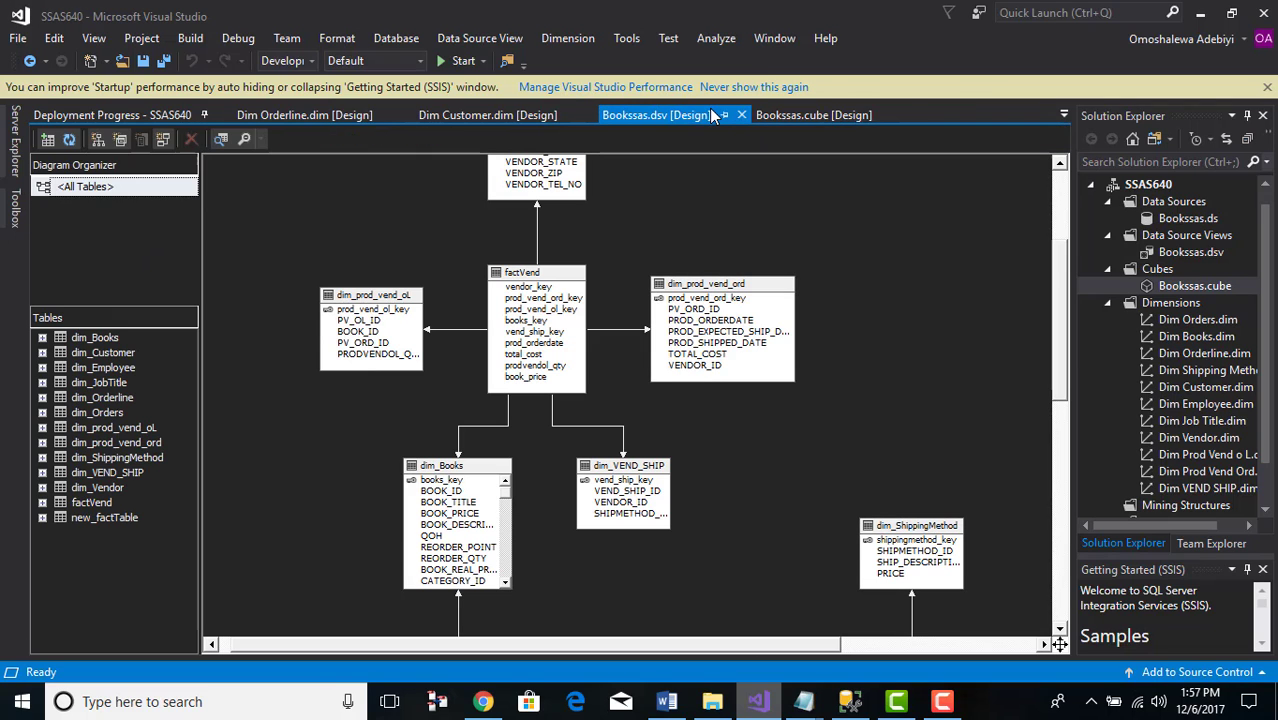
Collapse Measures and Dim Books in the Bookssas.cube browser metadata, and display the cube's structure
click(810, 115)
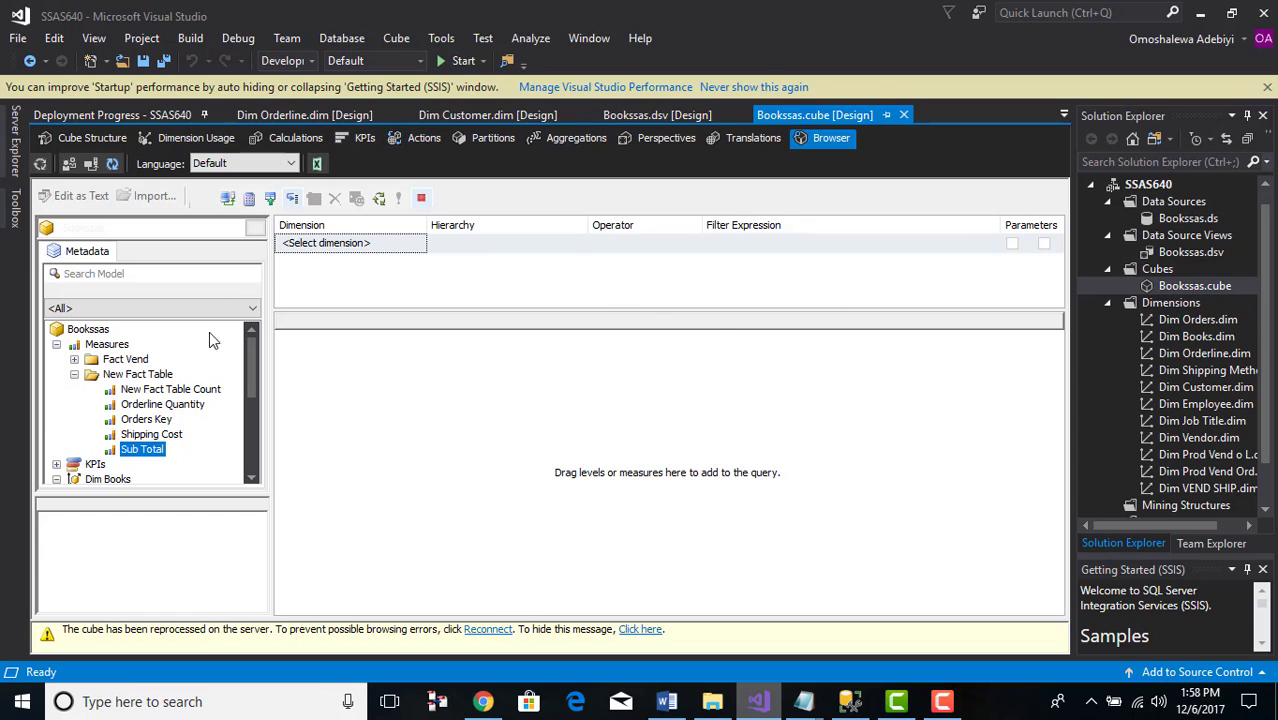
click(56, 344)
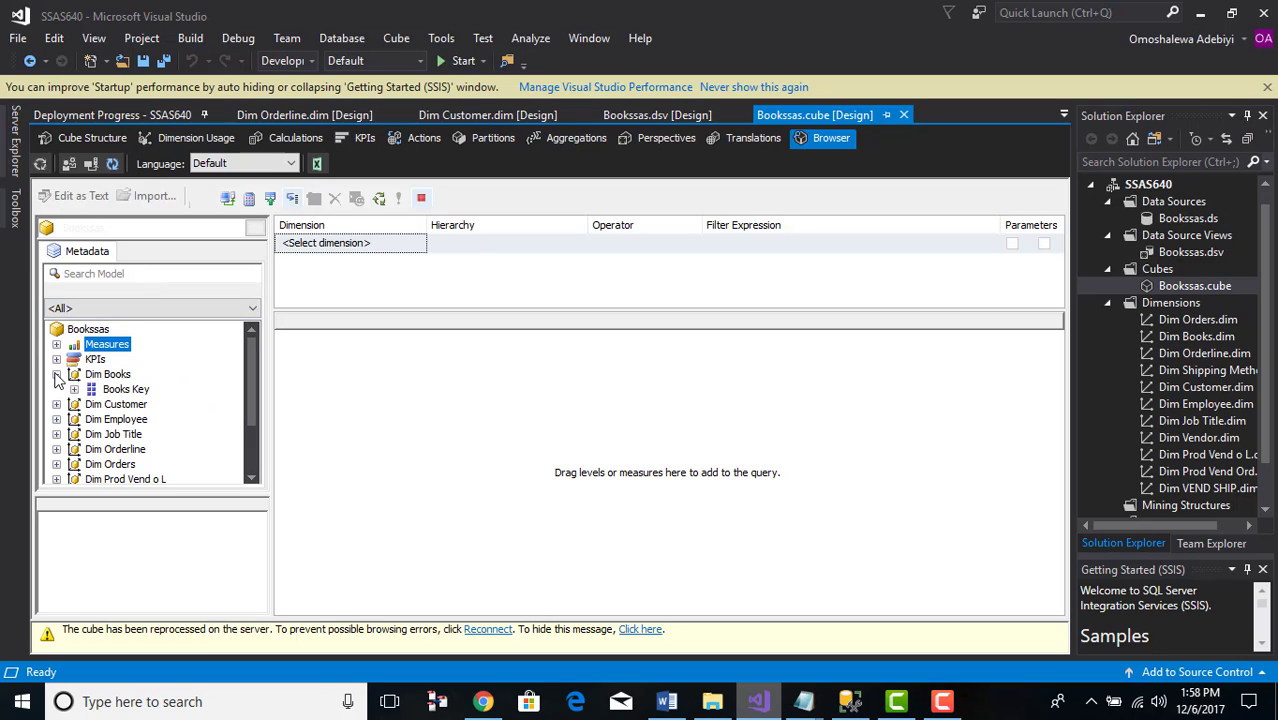
click(56, 374)
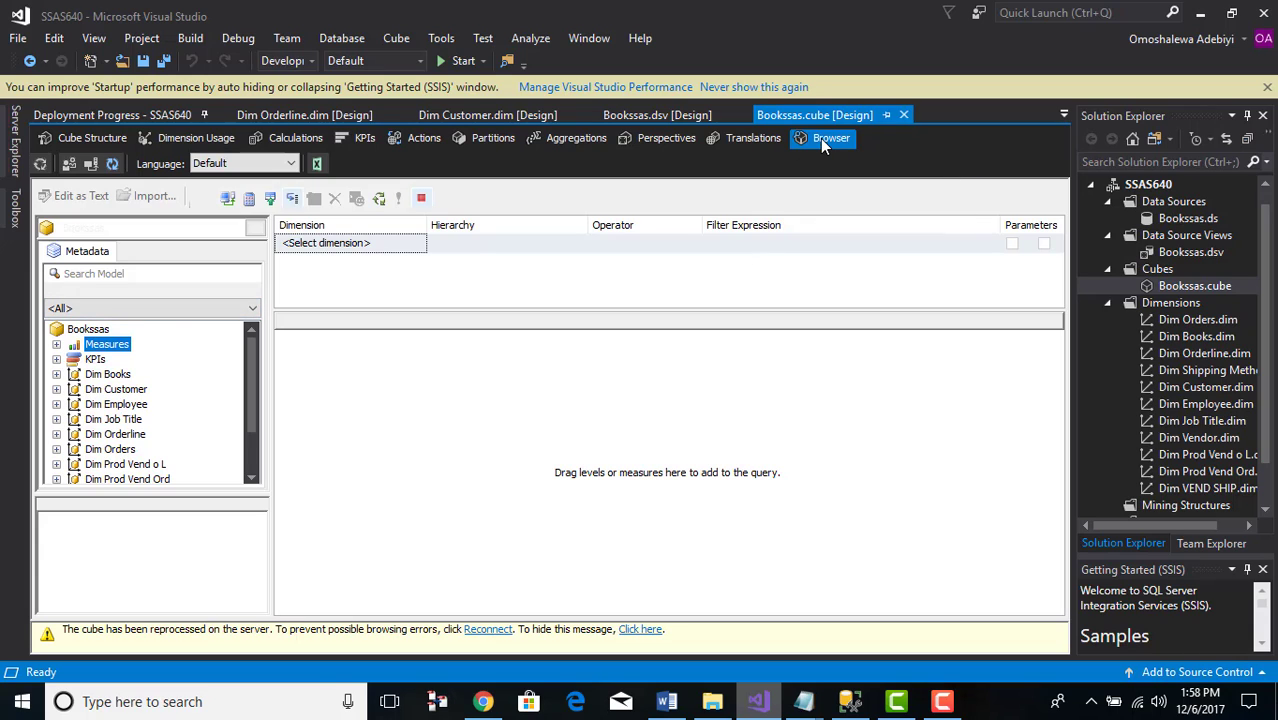
click(73, 141)
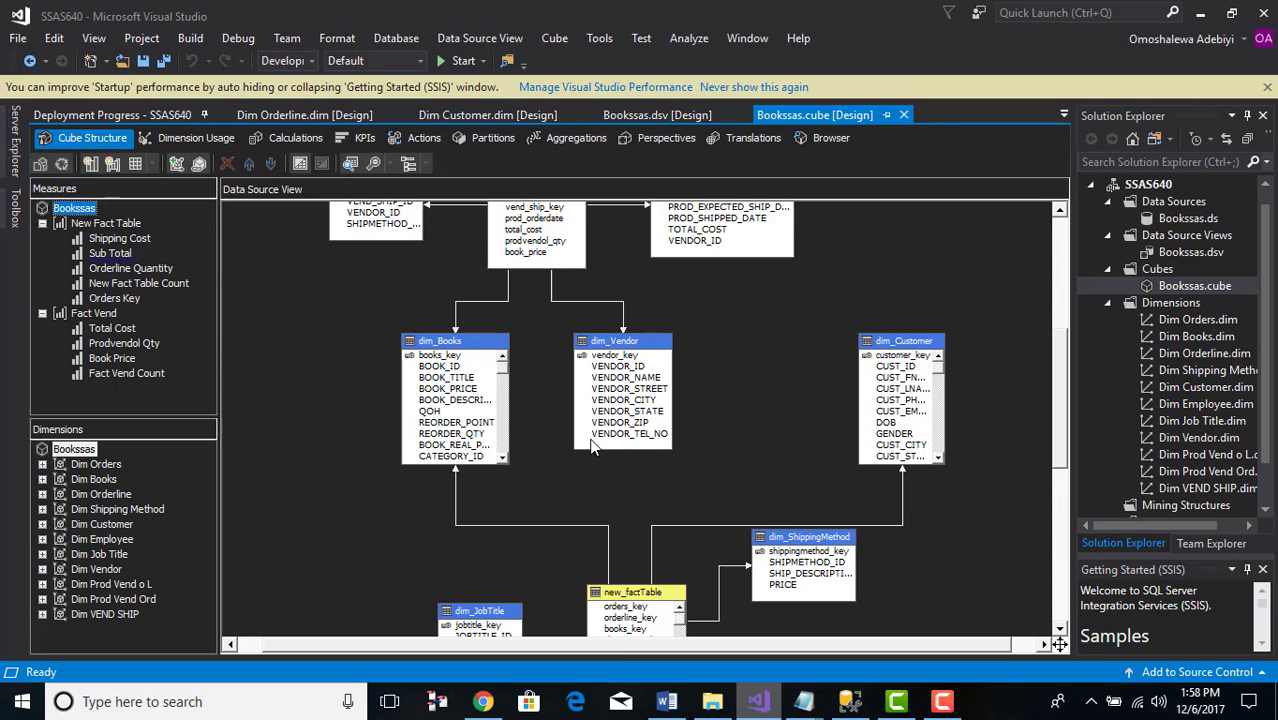
Examine the factVend and new_factTable star schemas and their linked dimension tables in the Bookssas cube structure diagram
scroll(593, 447, down, 3)
scroll(591, 447, down, 3)
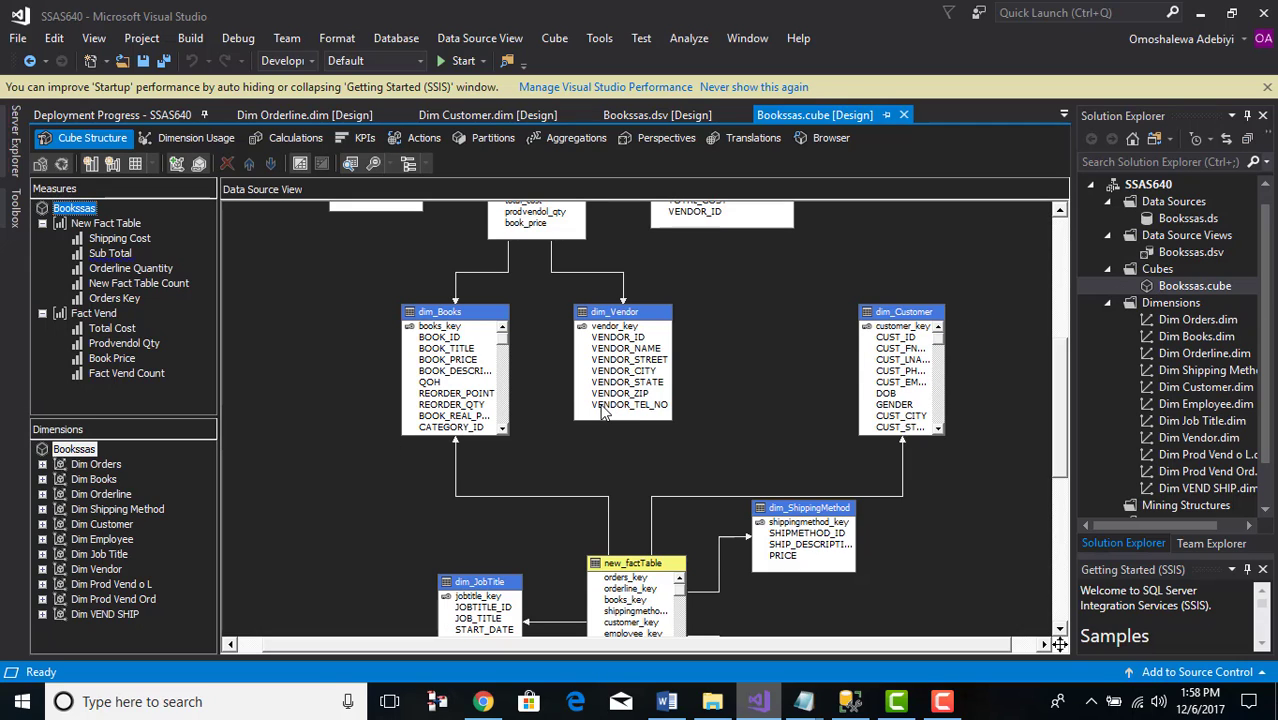
scroll(597, 400, down, 5)
scroll(597, 391, down, 5)
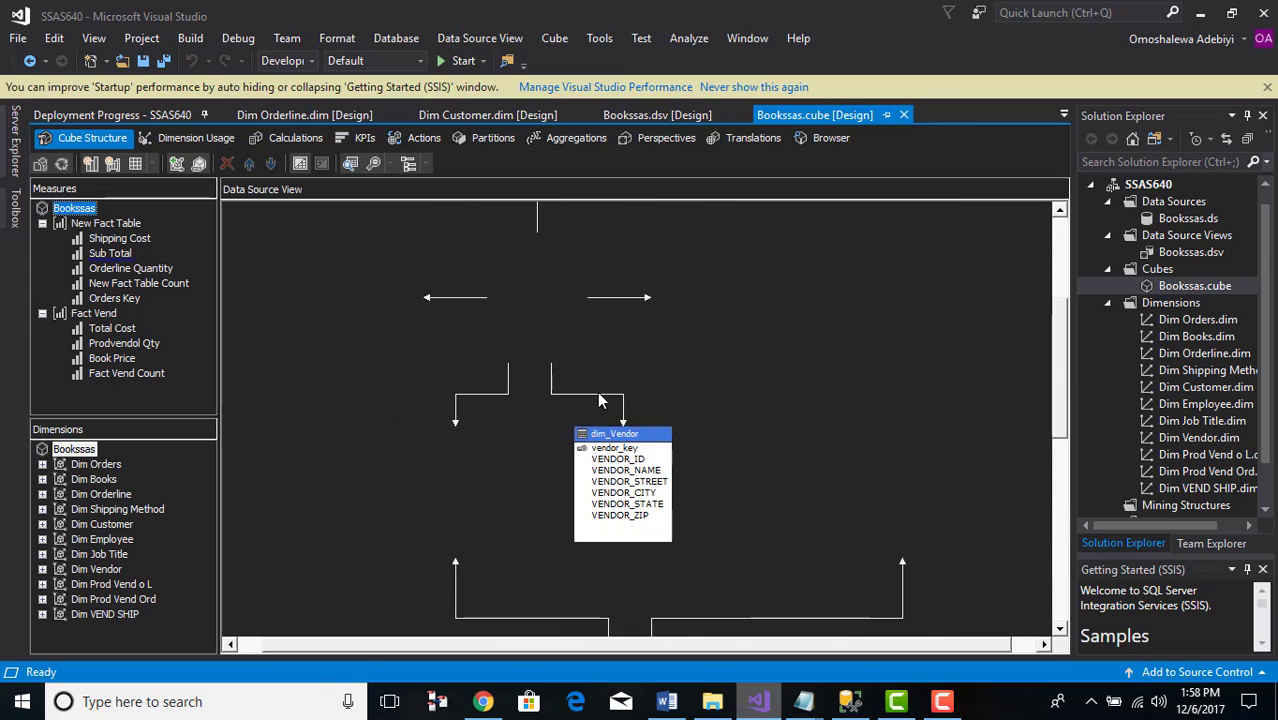
scroll(481, 425, down, 5)
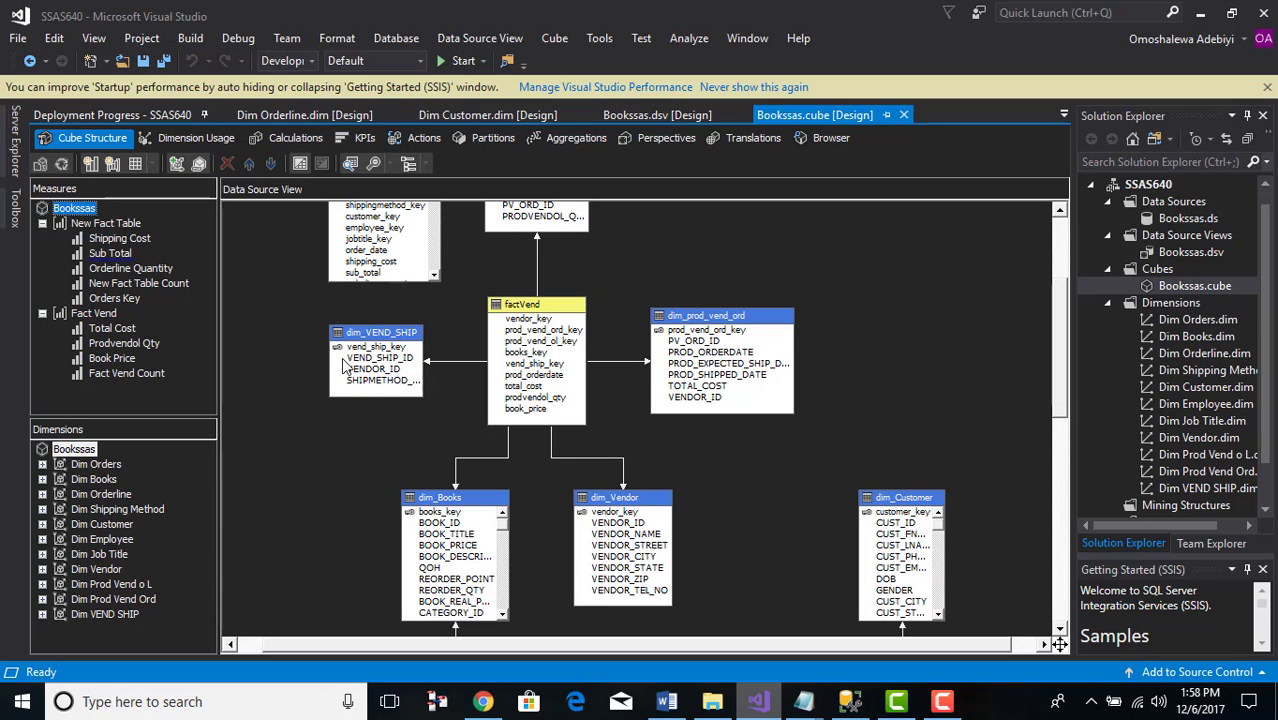
scroll(540, 460, down, 6)
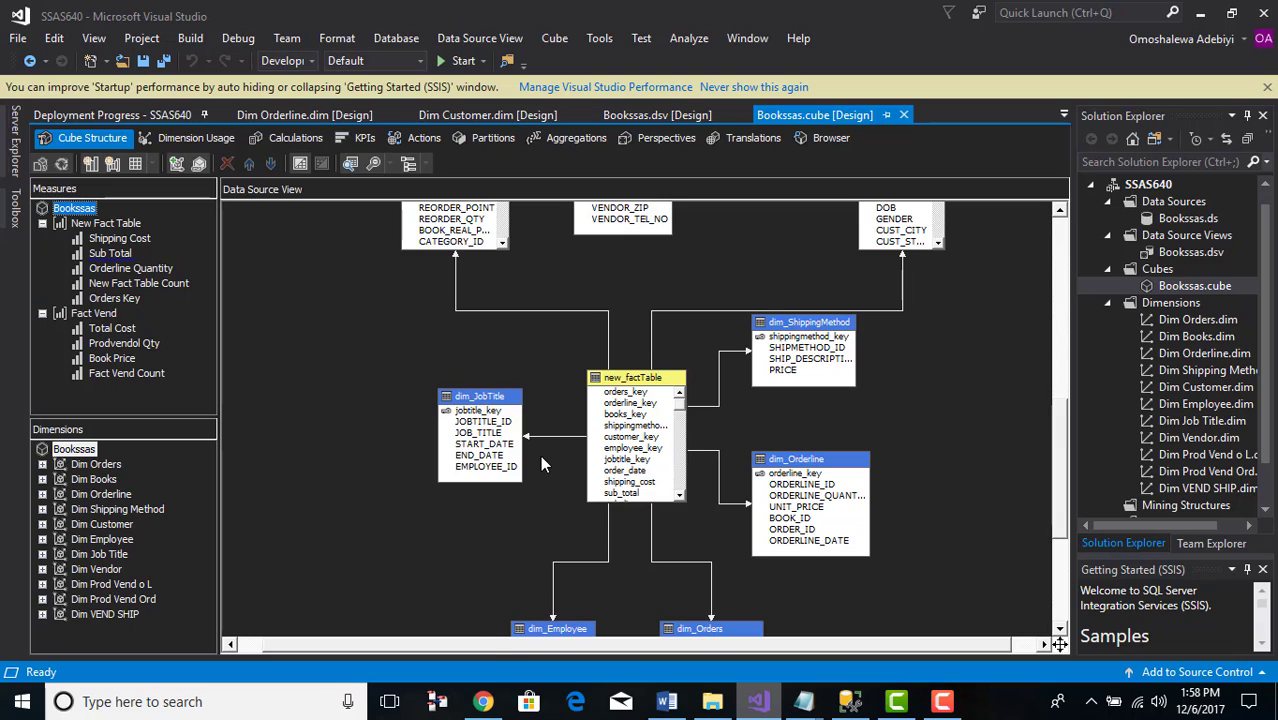
scroll(540, 460, down, 3)
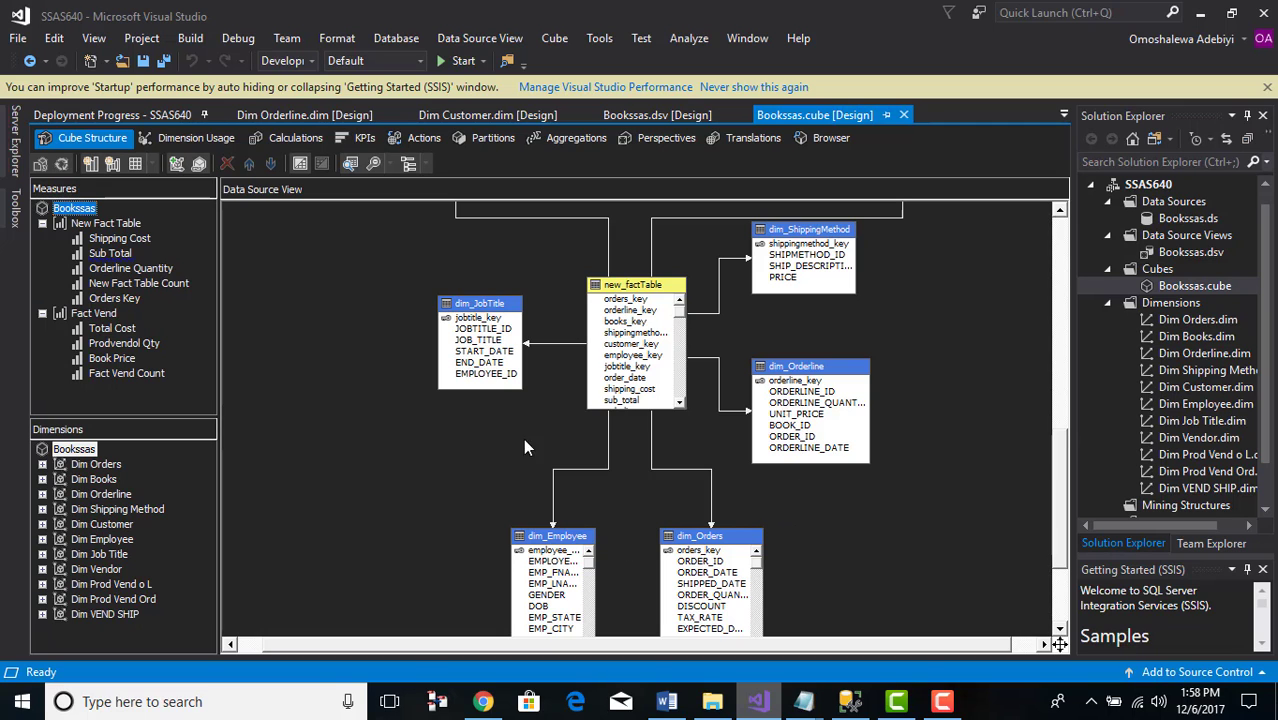
scroll(877, 464, up, 9)
scroll(877, 464, down, 8)
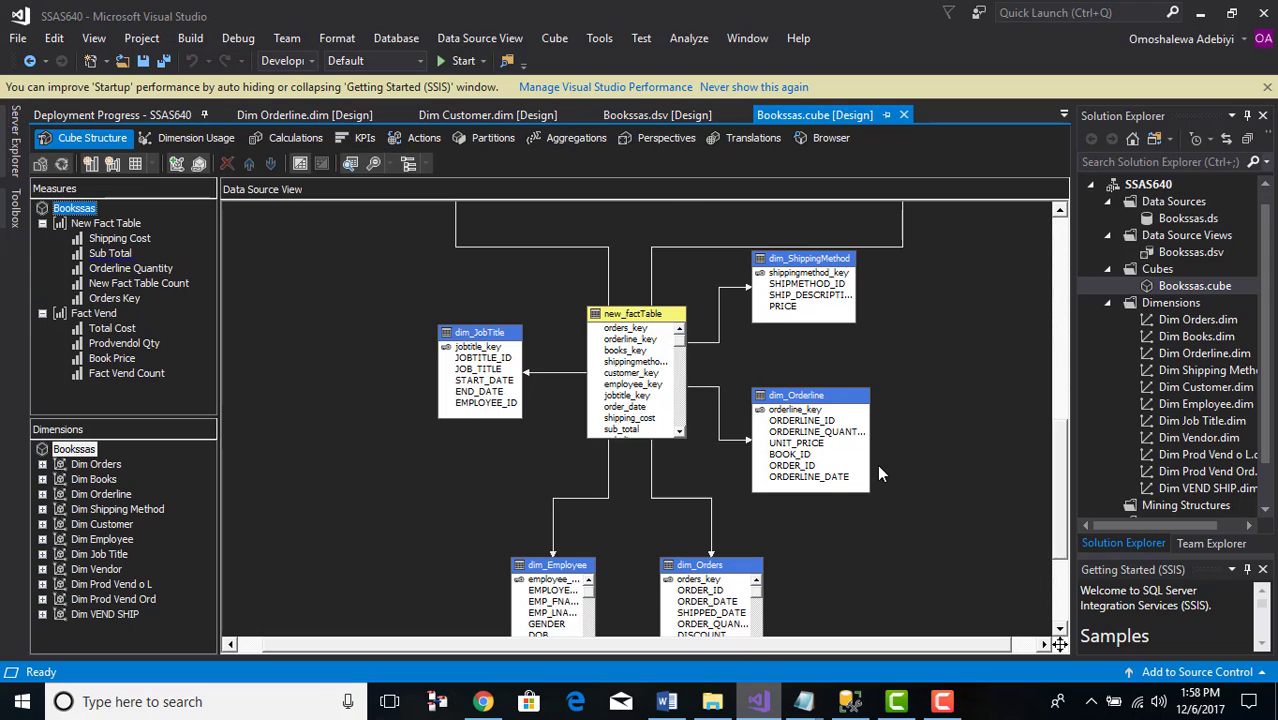
scroll(877, 464, up, 10)
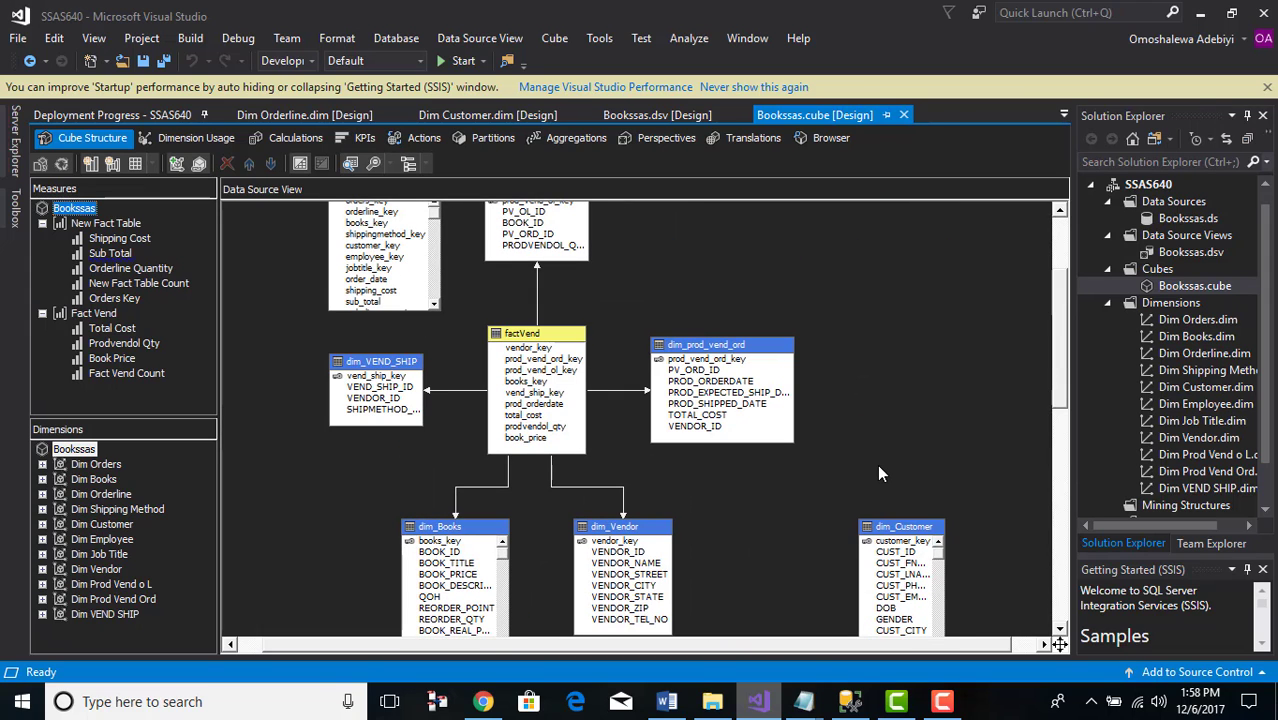
scroll(877, 464, down, 12)
scroll(877, 464, up, 6)
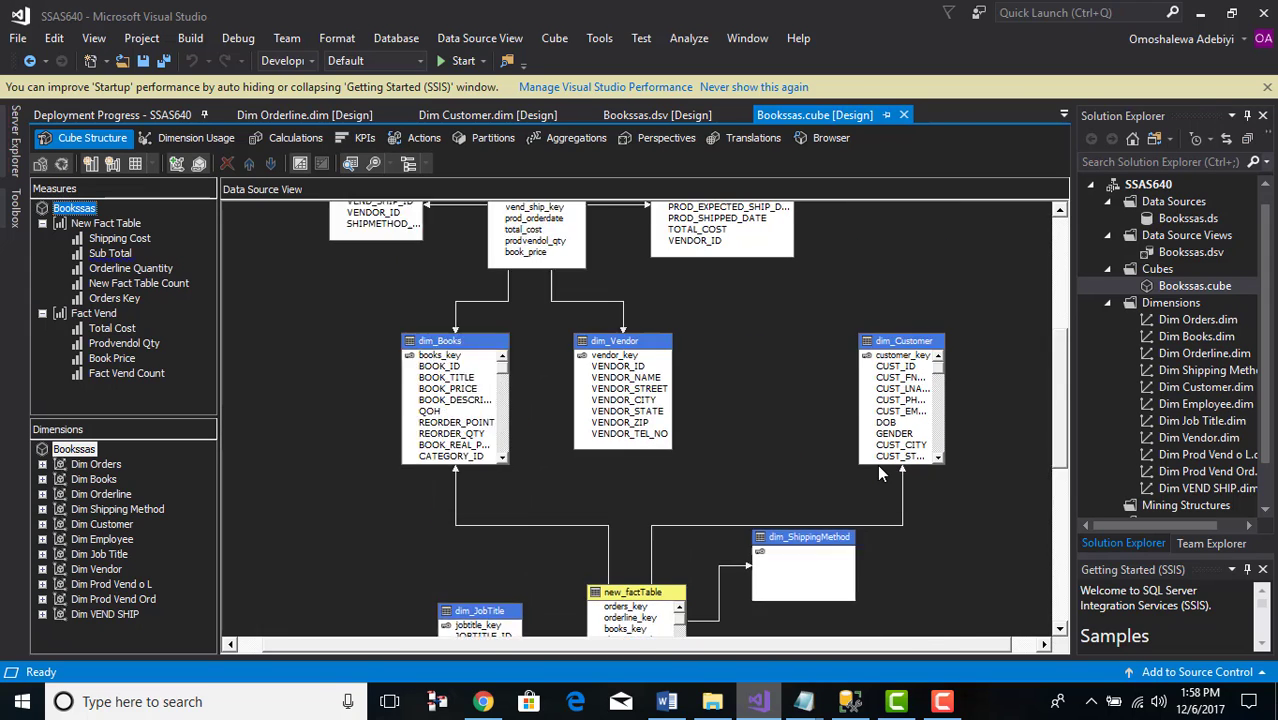
scroll(877, 464, up, 9)
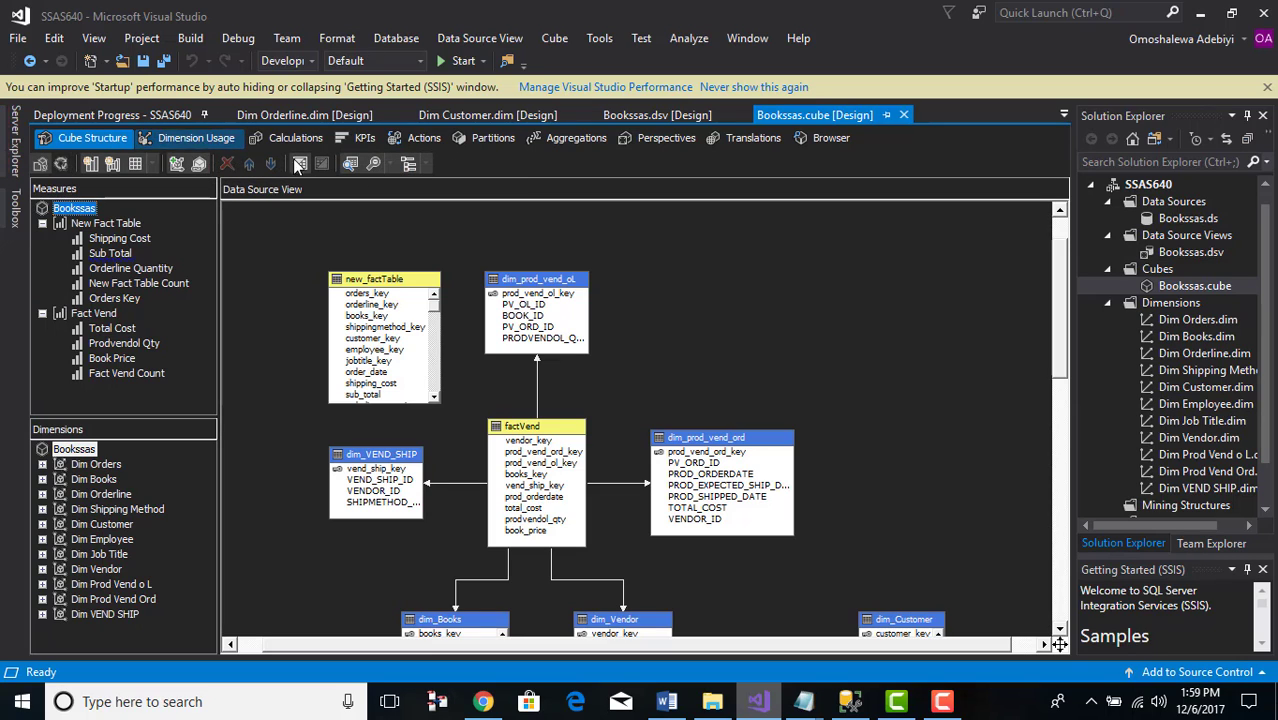
Show the Bookssas cube browser, look through its dimension list and expand Measures to view the New Fact Table measures
click(821, 141)
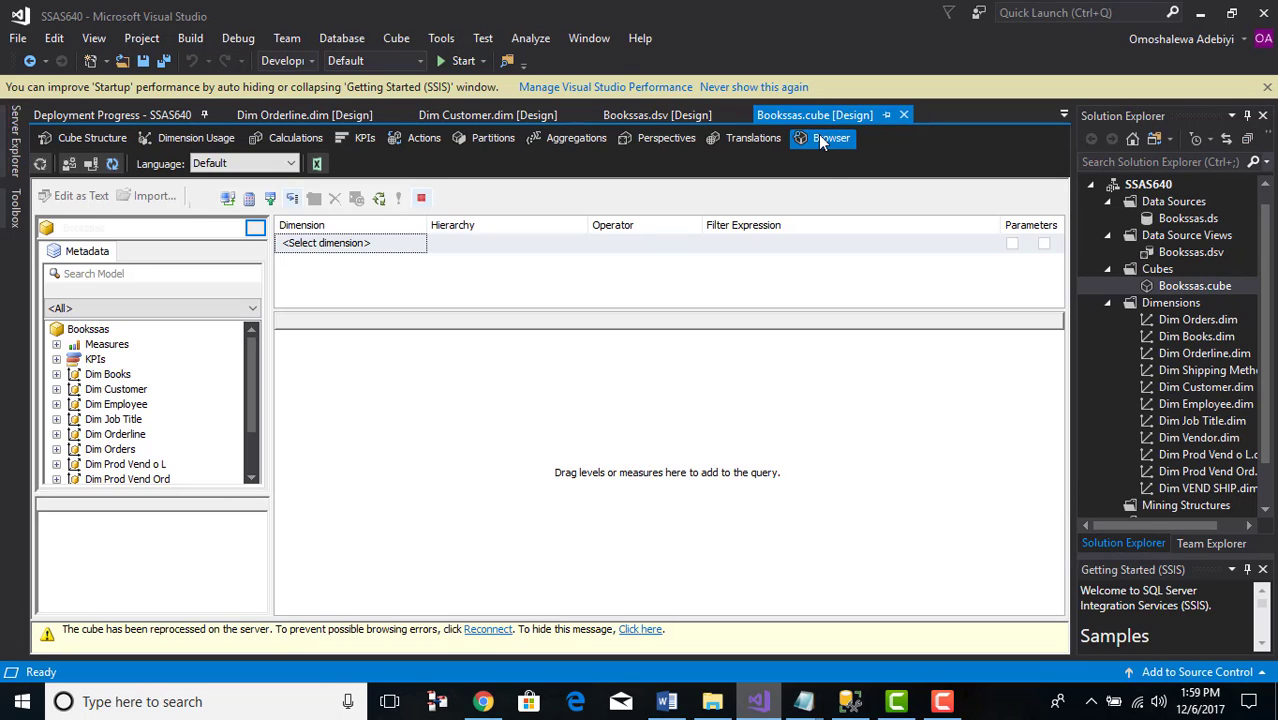
scroll(122, 362, down, 2)
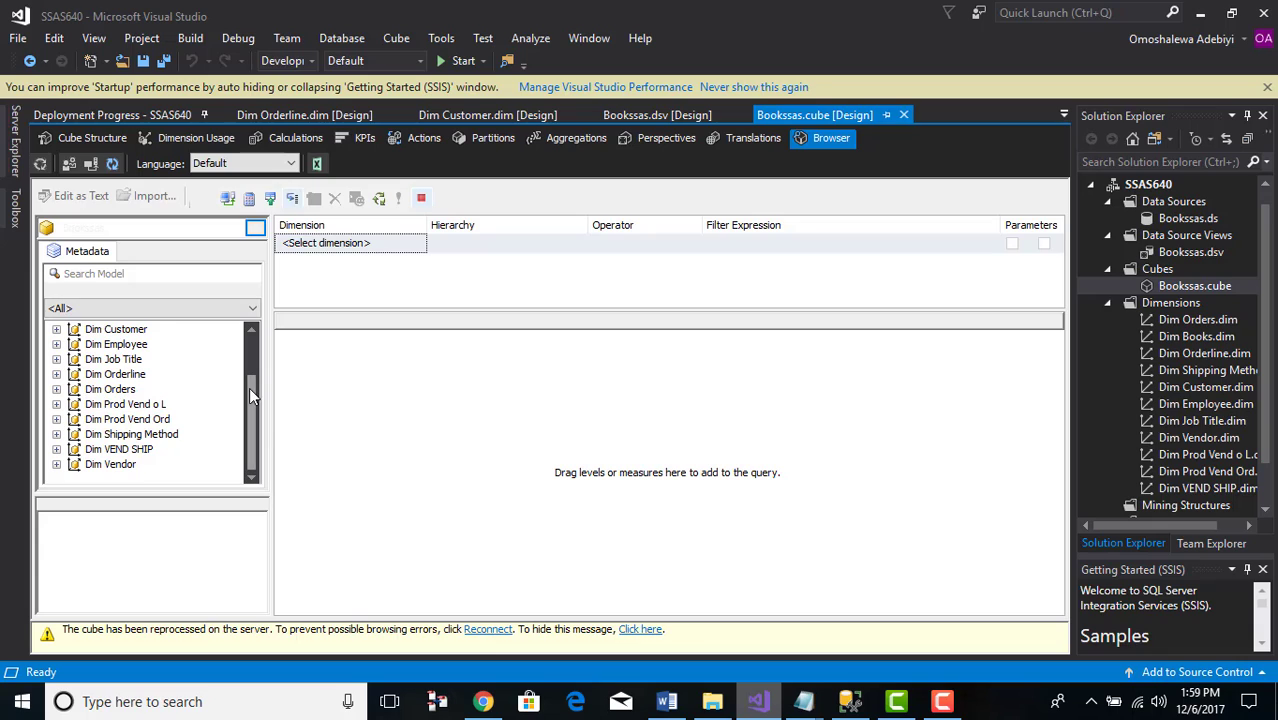
drag(251, 398, 251, 352)
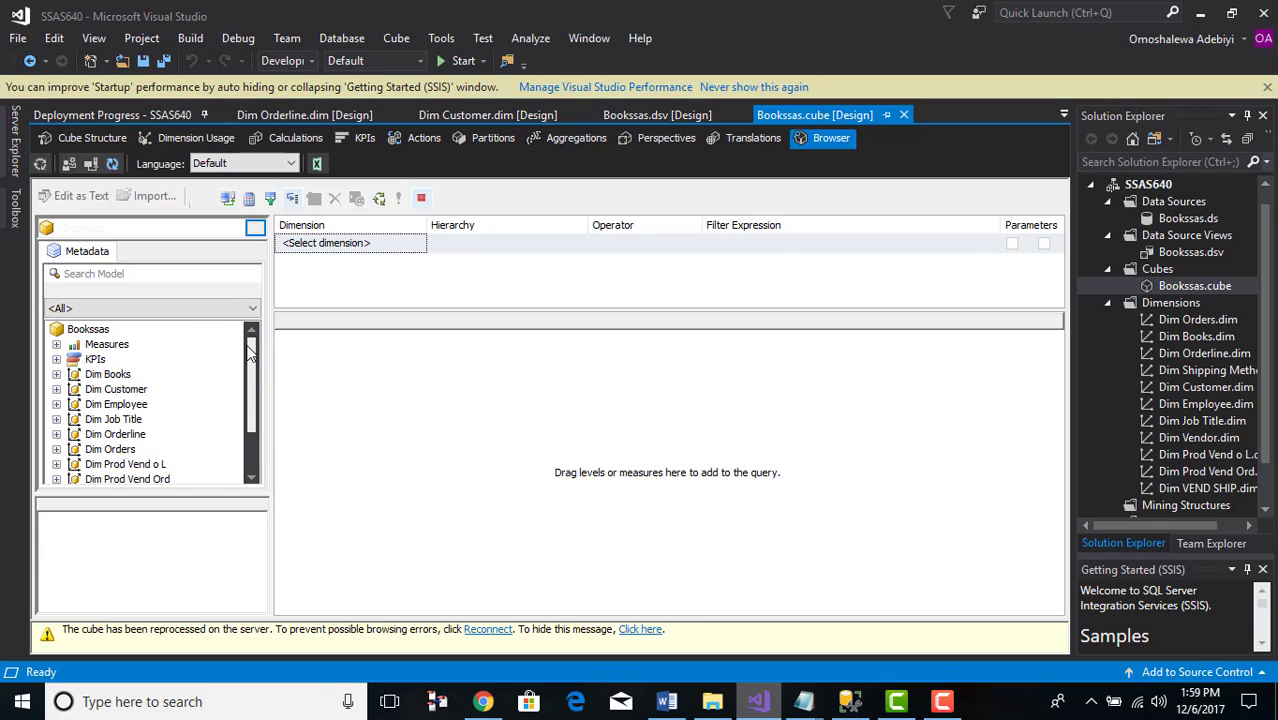
click(57, 345)
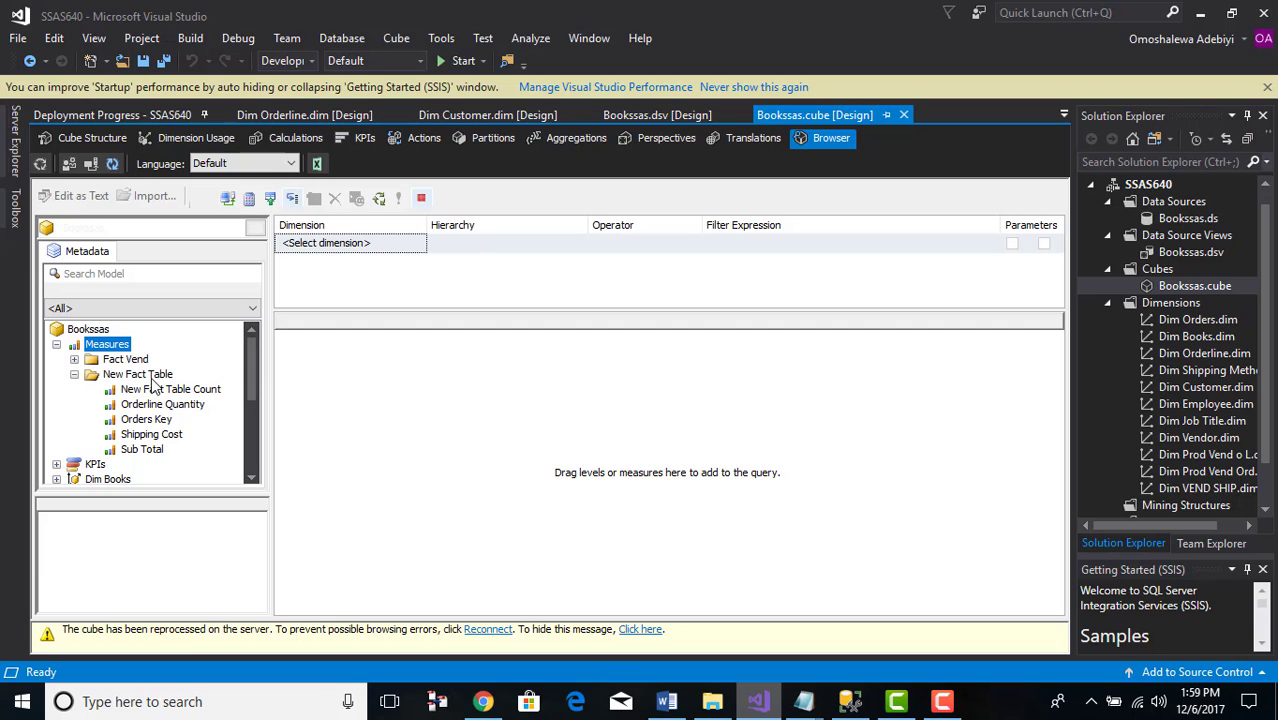
scroll(140, 410, down, 2)
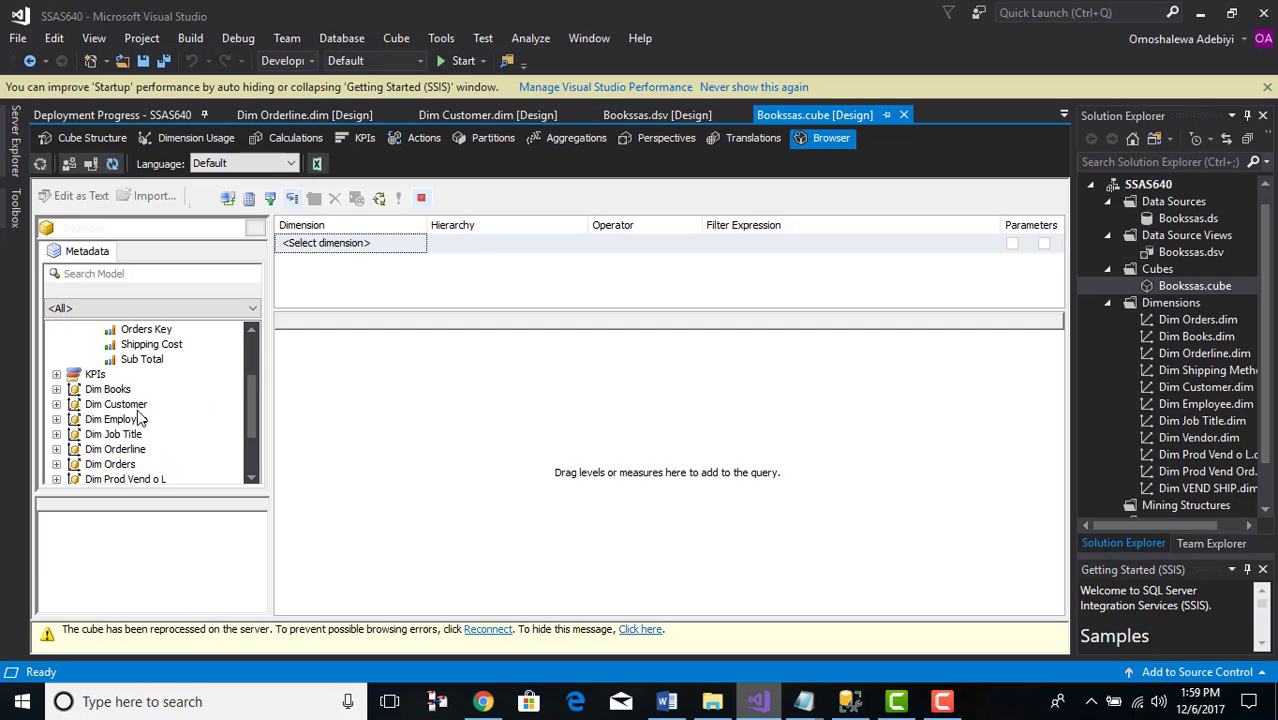
Inspect the attributes of Dim Books, Dim Customer and Dim Job Title in the browser metadata, collapsing each one after viewing it
click(56, 390)
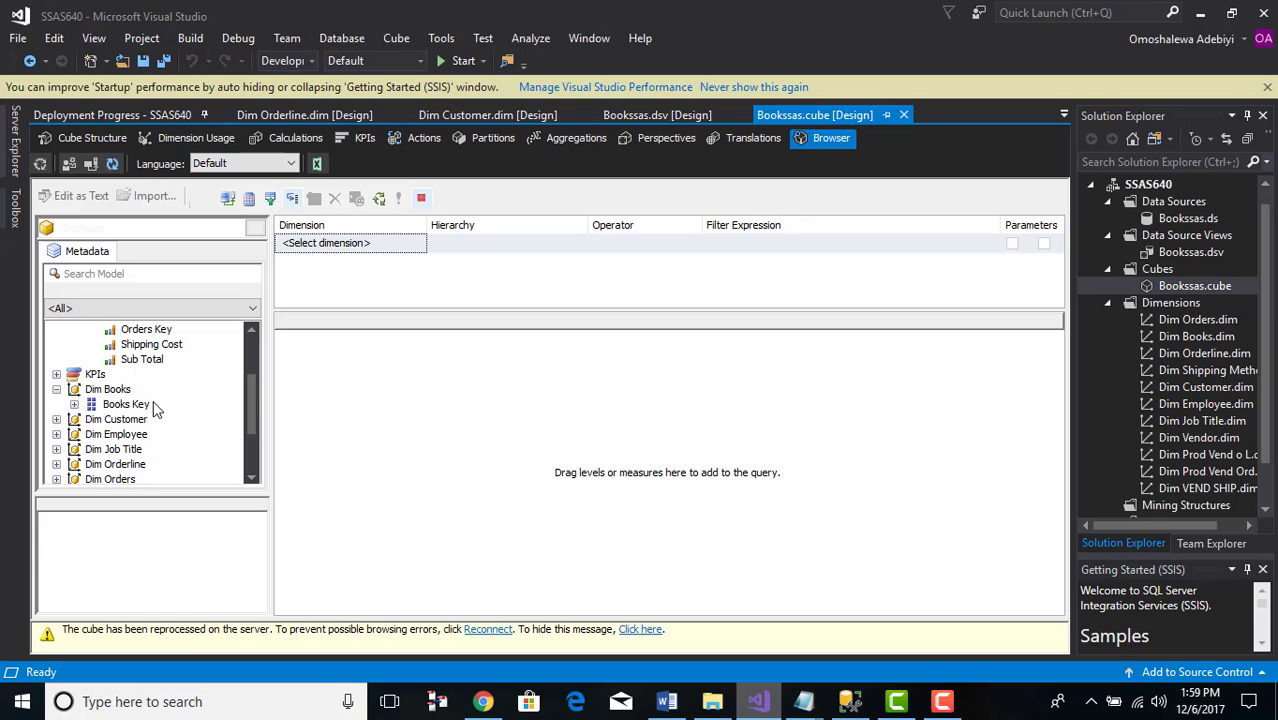
click(56, 390)
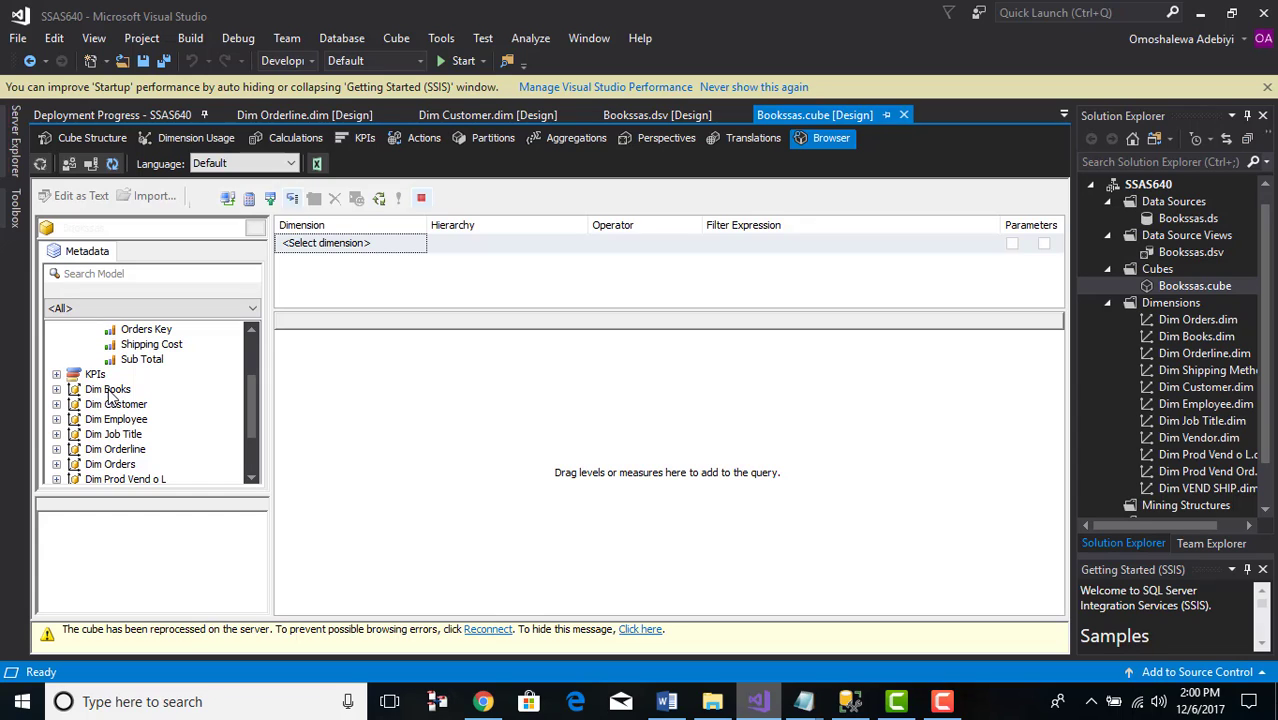
click(56, 404)
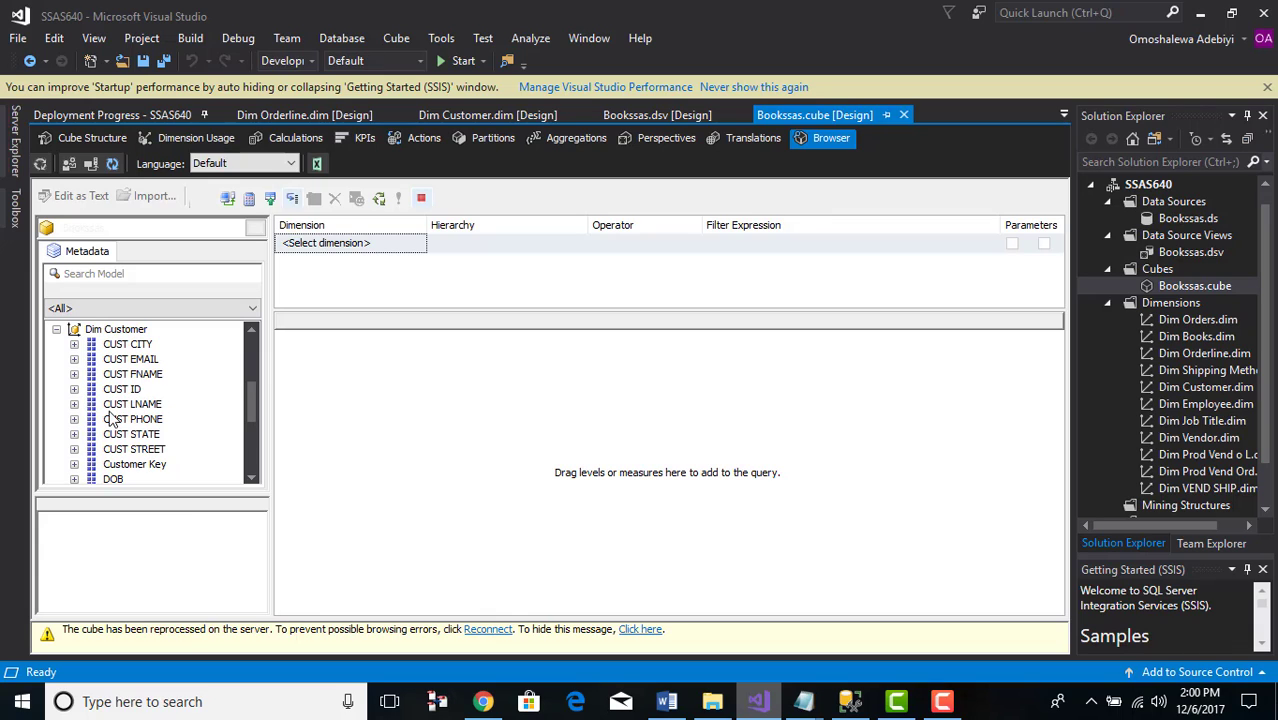
scroll(168, 424, down, 1)
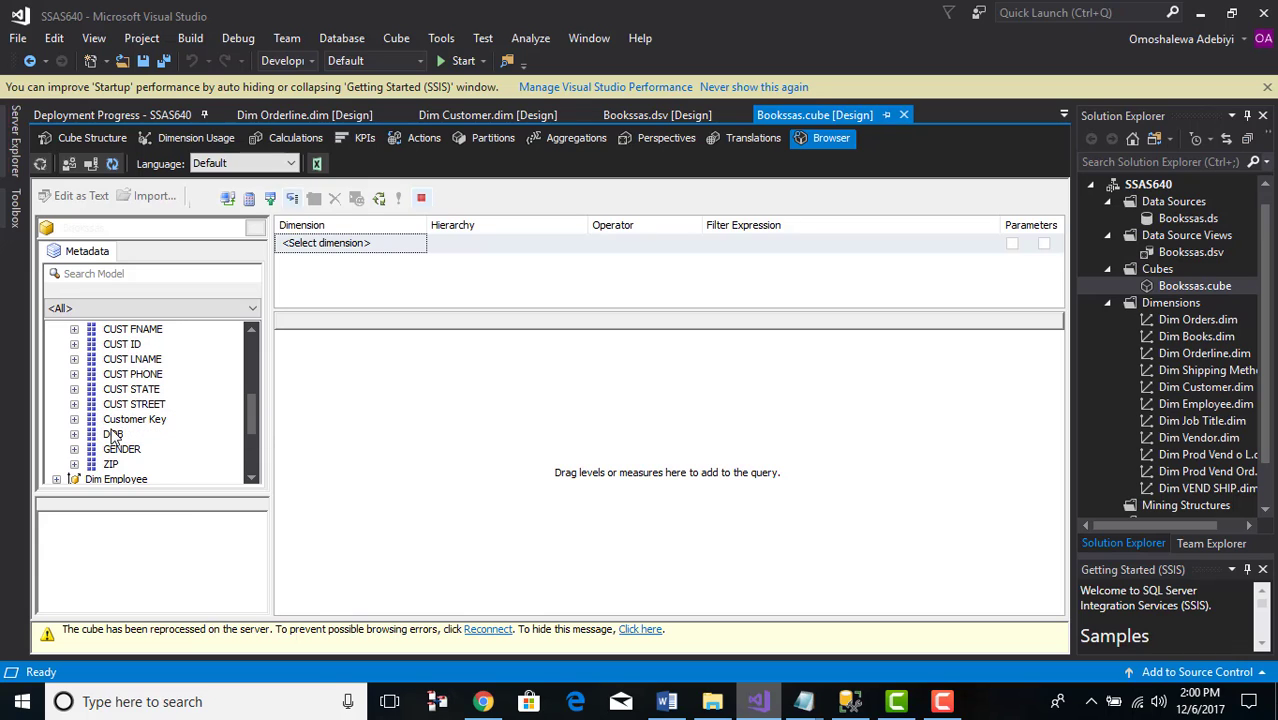
scroll(99, 391, up, 1)
scroll(99, 391, up, 1)
click(57, 375)
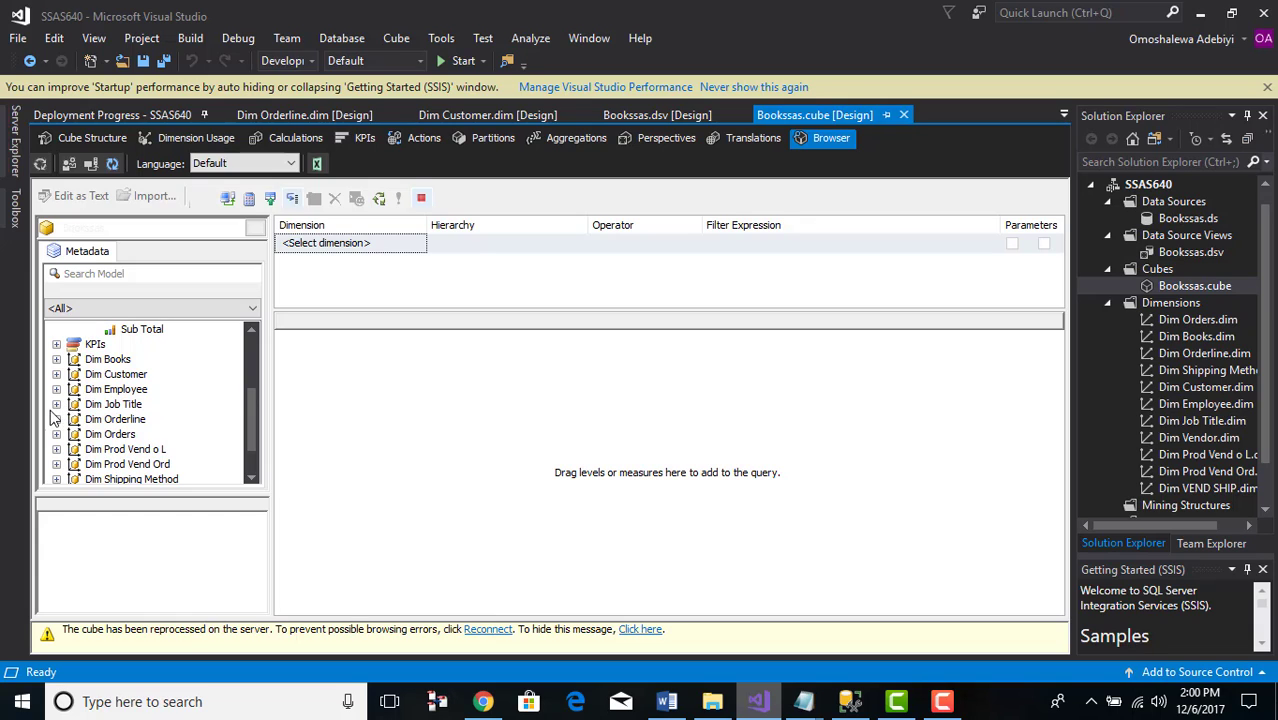
click(57, 404)
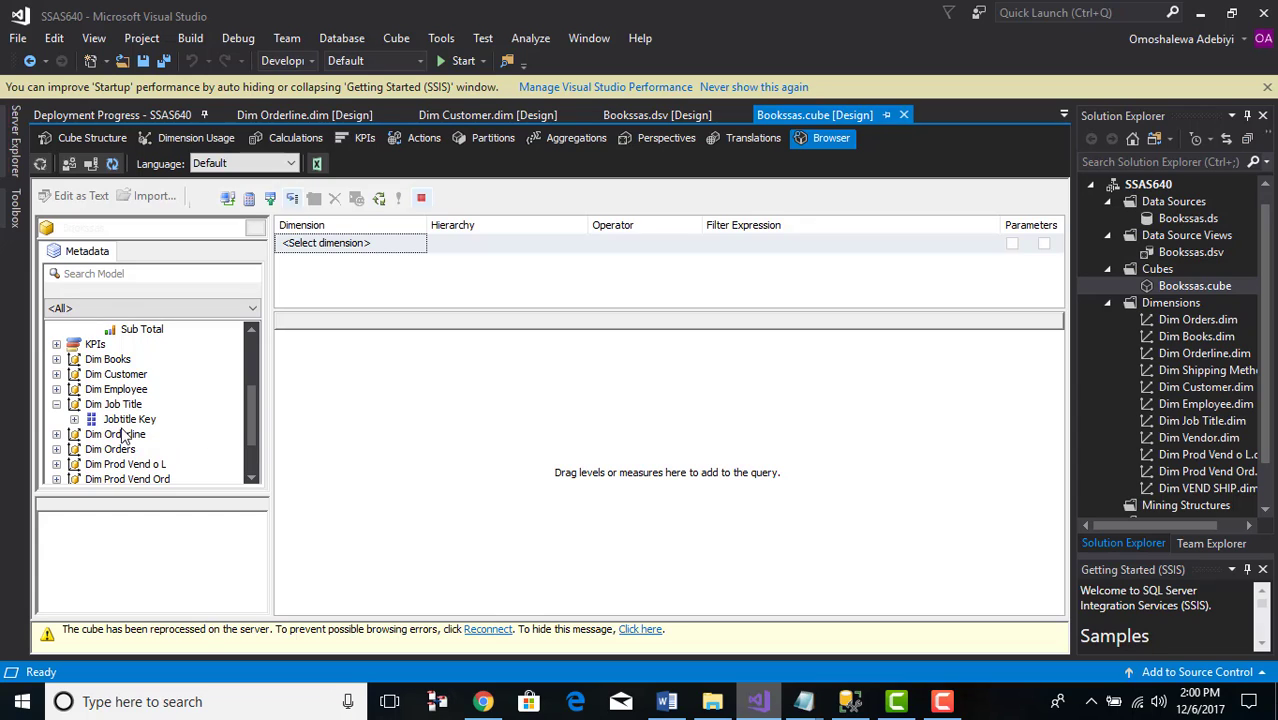
click(57, 404)
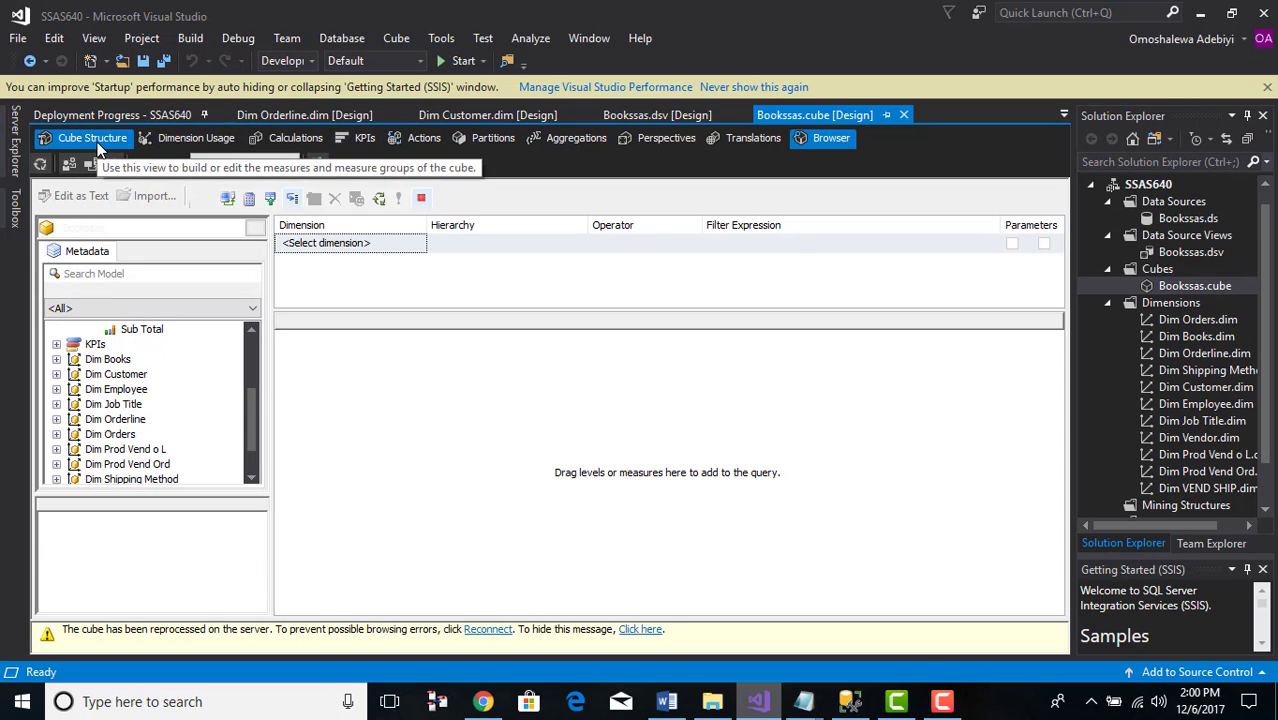
Compare the Bookssas cube's structure with its browser view, returning to the browser
click(84, 148)
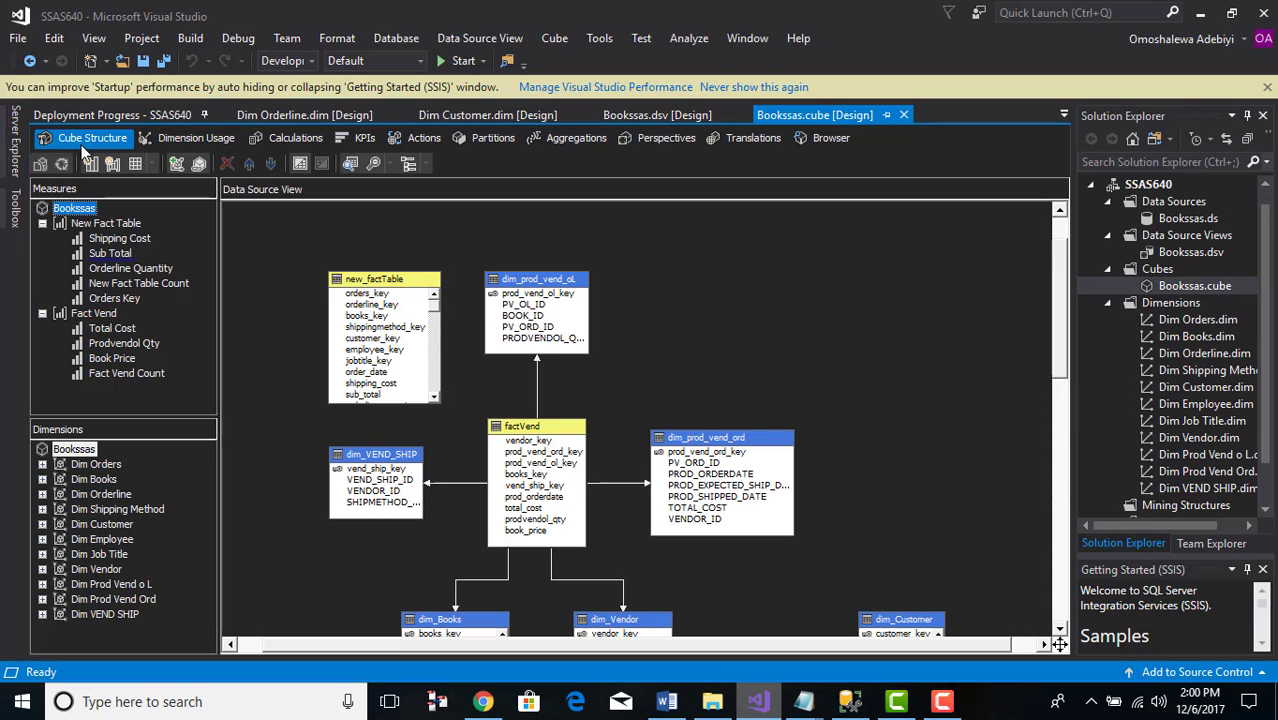
click(809, 140)
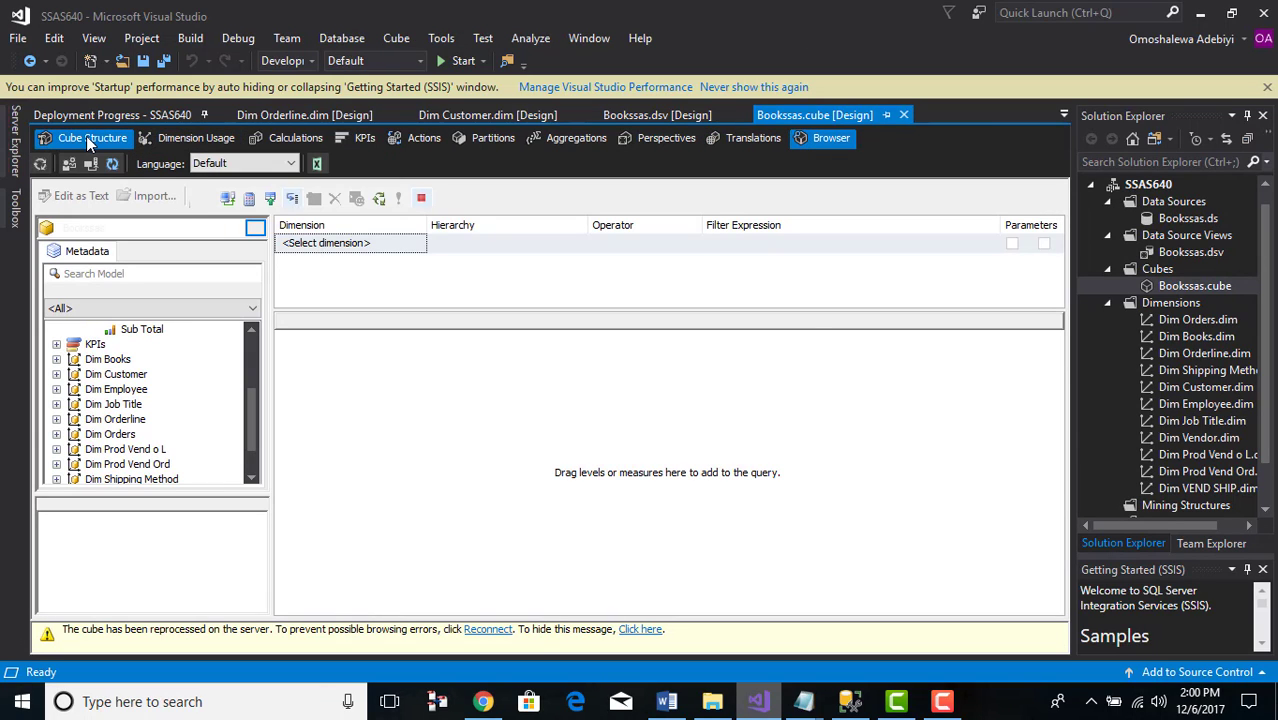
click(86, 136)
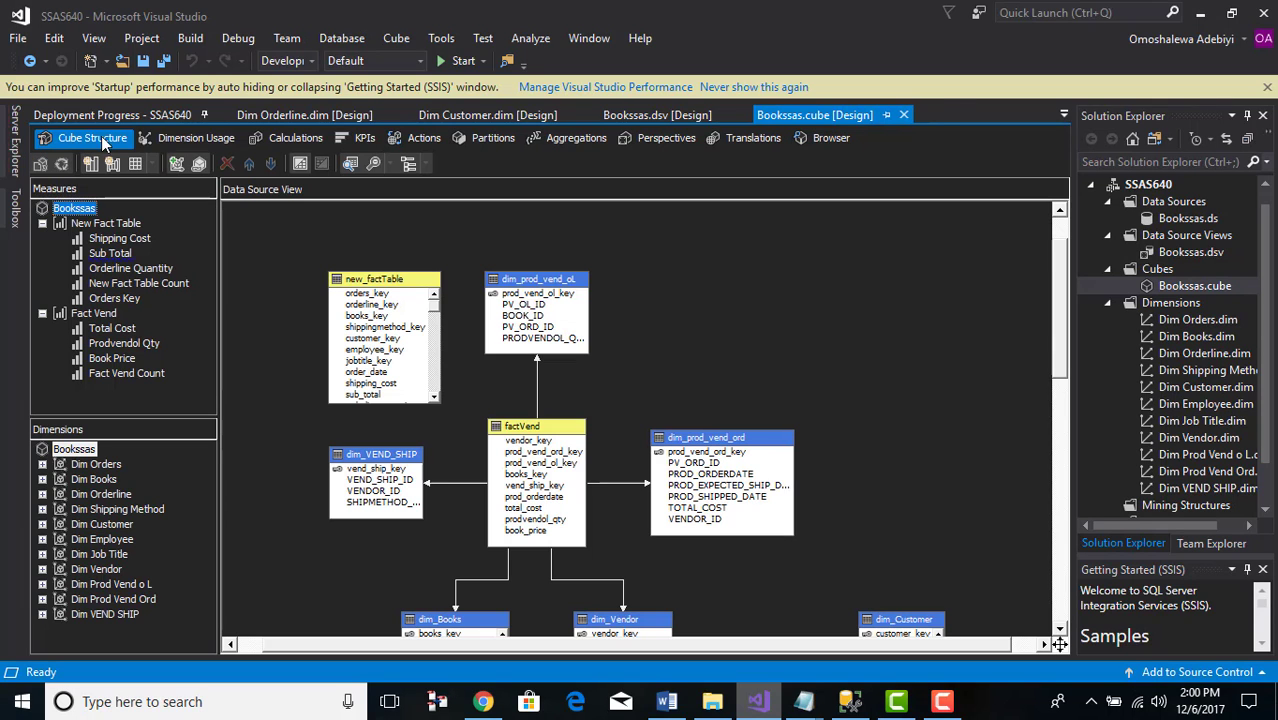
click(816, 139)
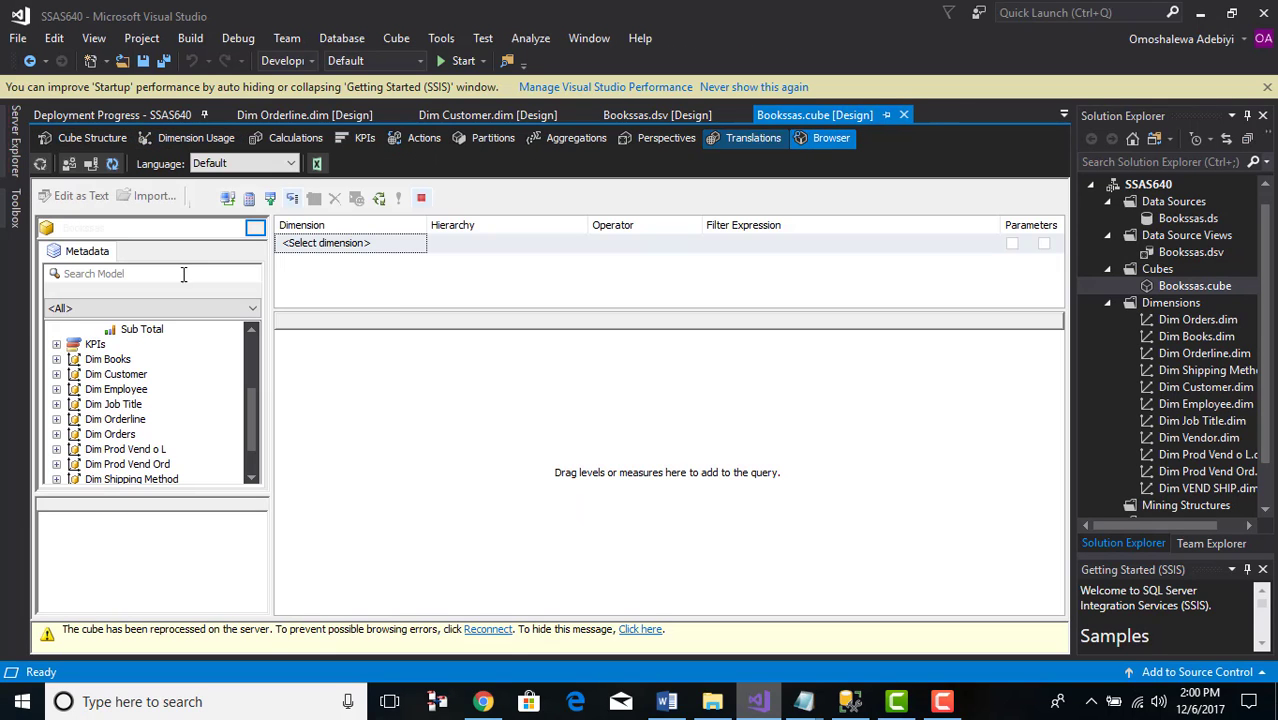
Check which attributes Dim Orders offers in the browser metadata, collapse it and look over the remaining dimensions
click(56, 435)
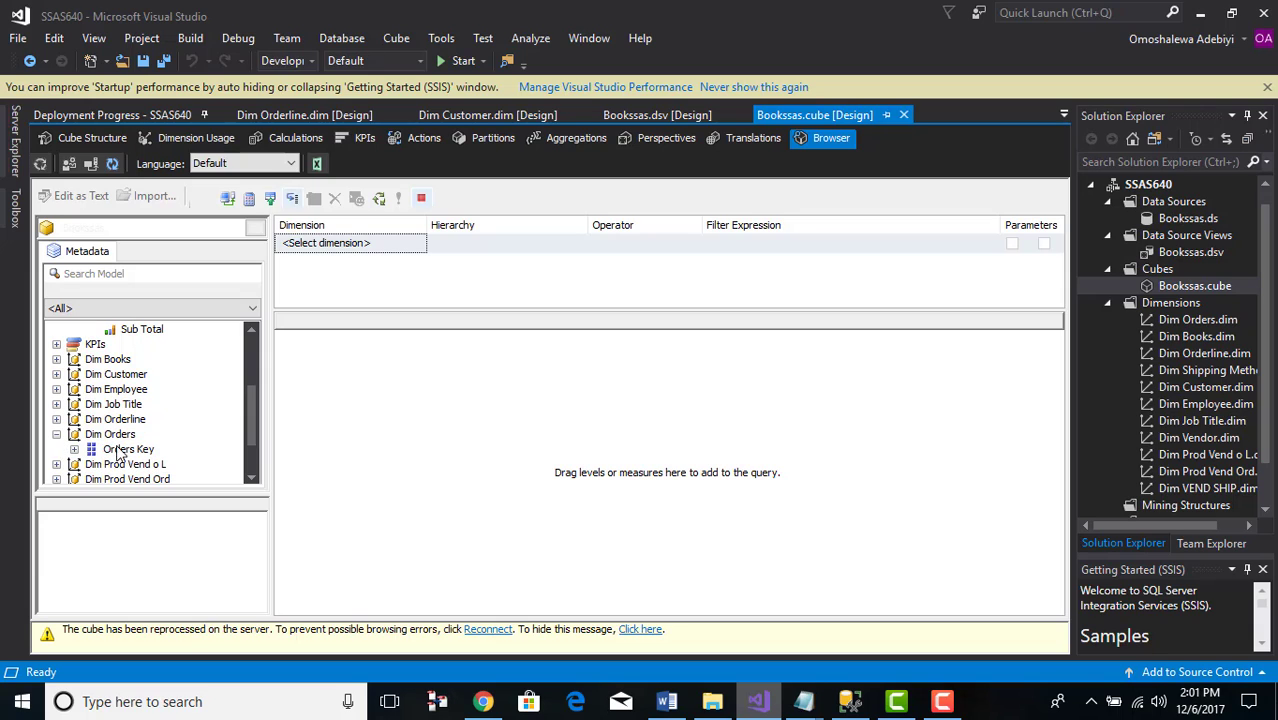
click(56, 435)
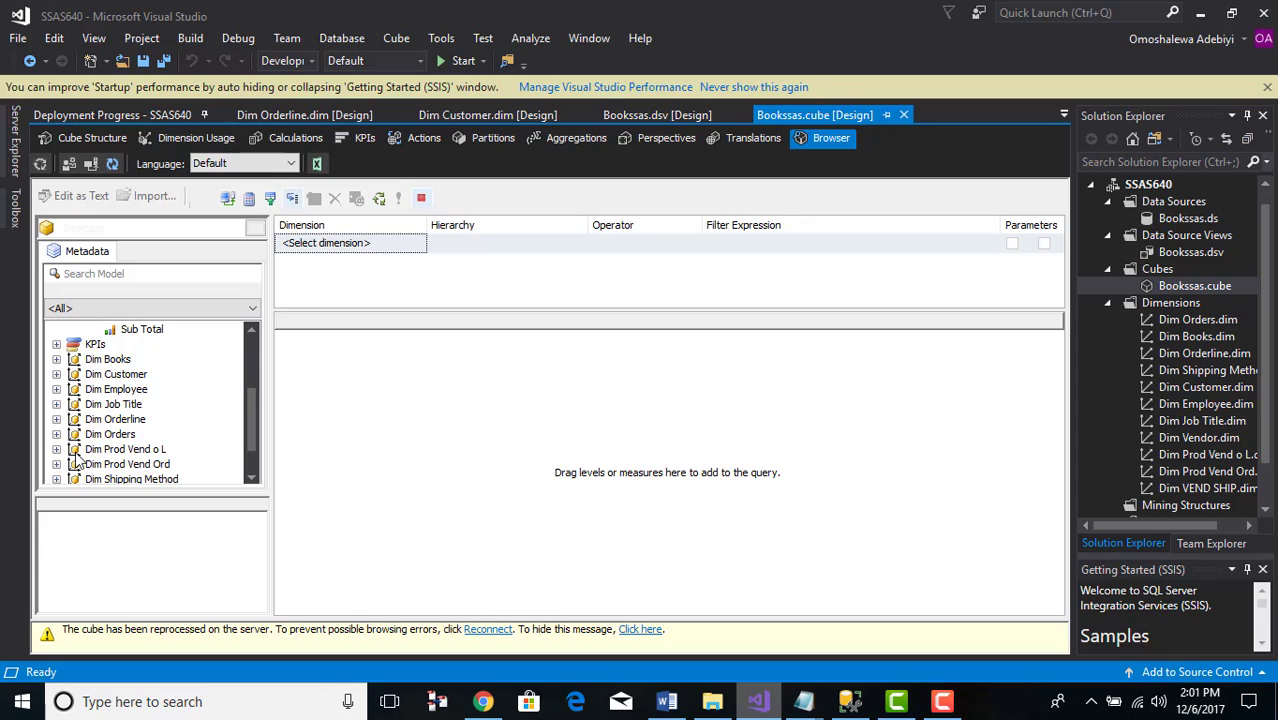
scroll(76, 458, down, 1)
scroll(76, 458, up, 2)
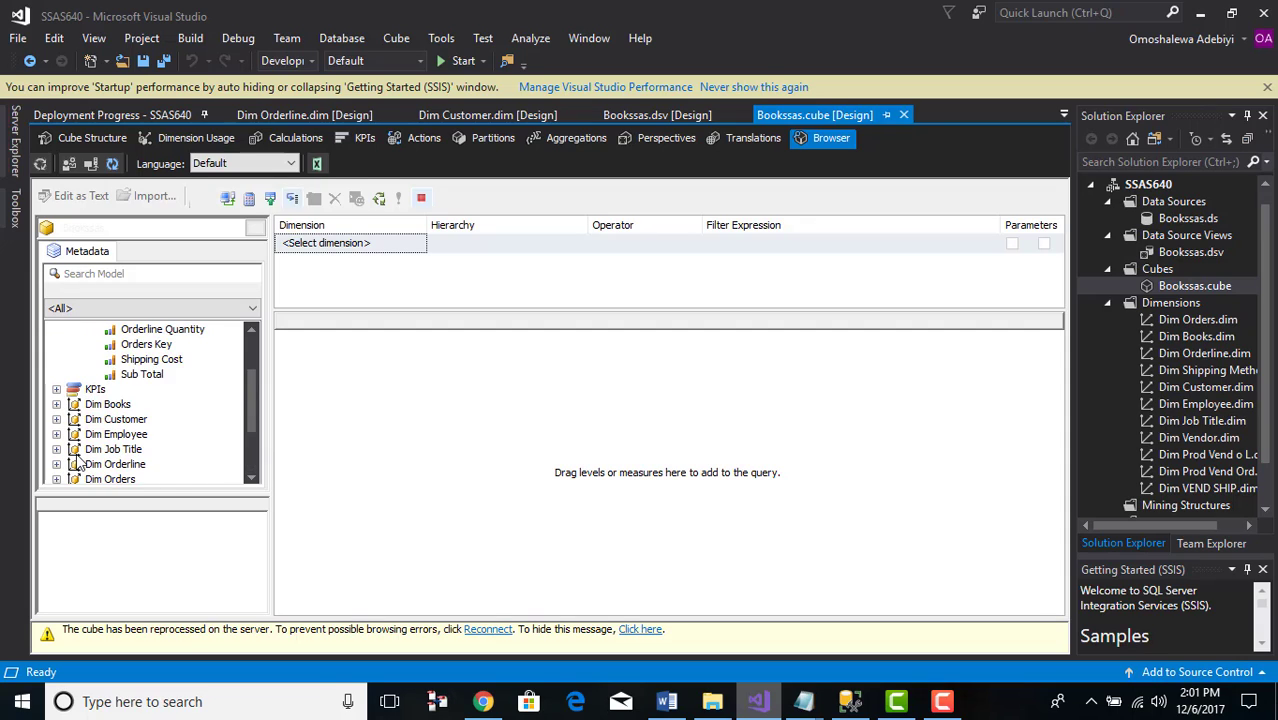
scroll(78, 462, down, 2)
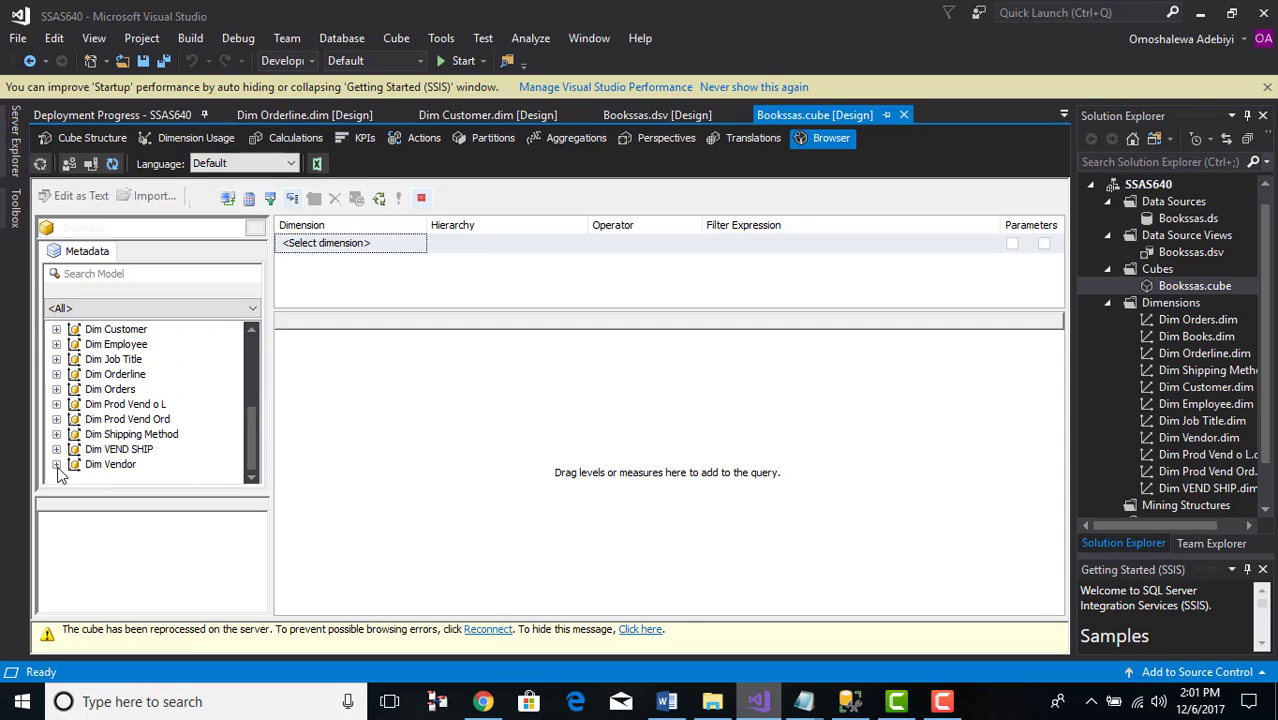
scroll(80, 440, up, 2)
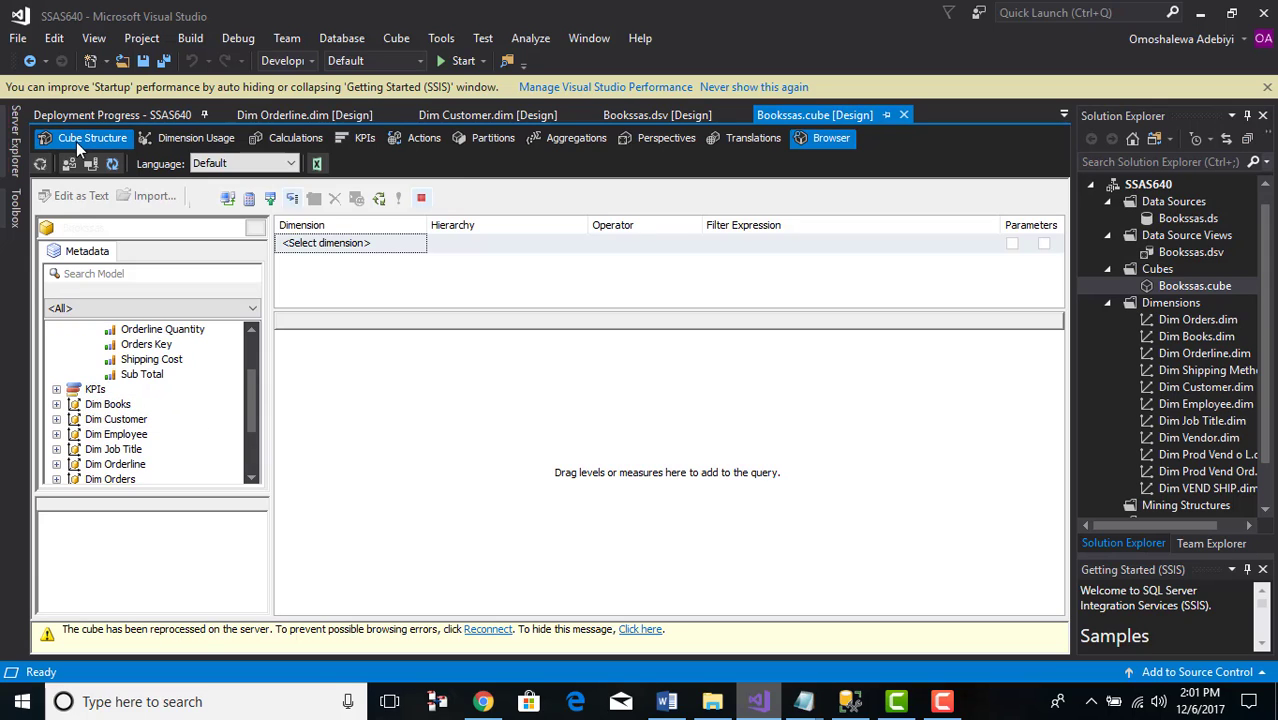
Open the Dim Orders dimension for editing from the cube structure's dimension list and select its dim_Orders table
click(76, 142)
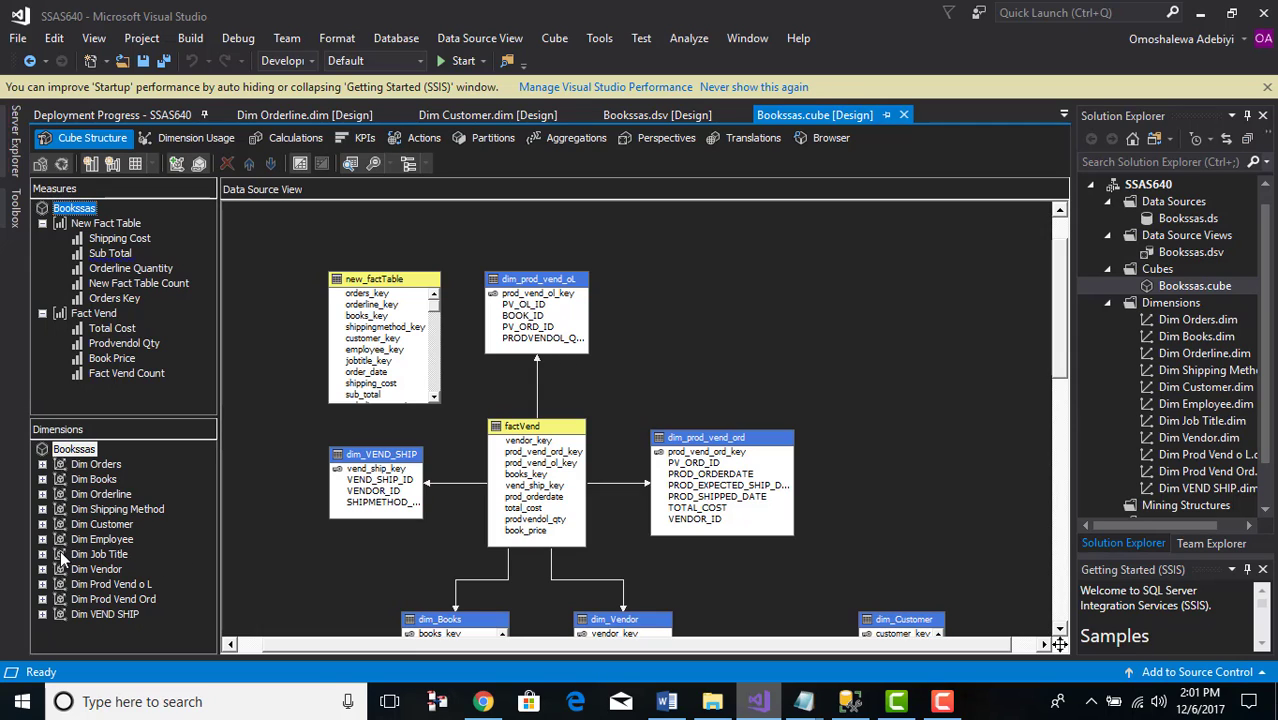
click(42, 464)
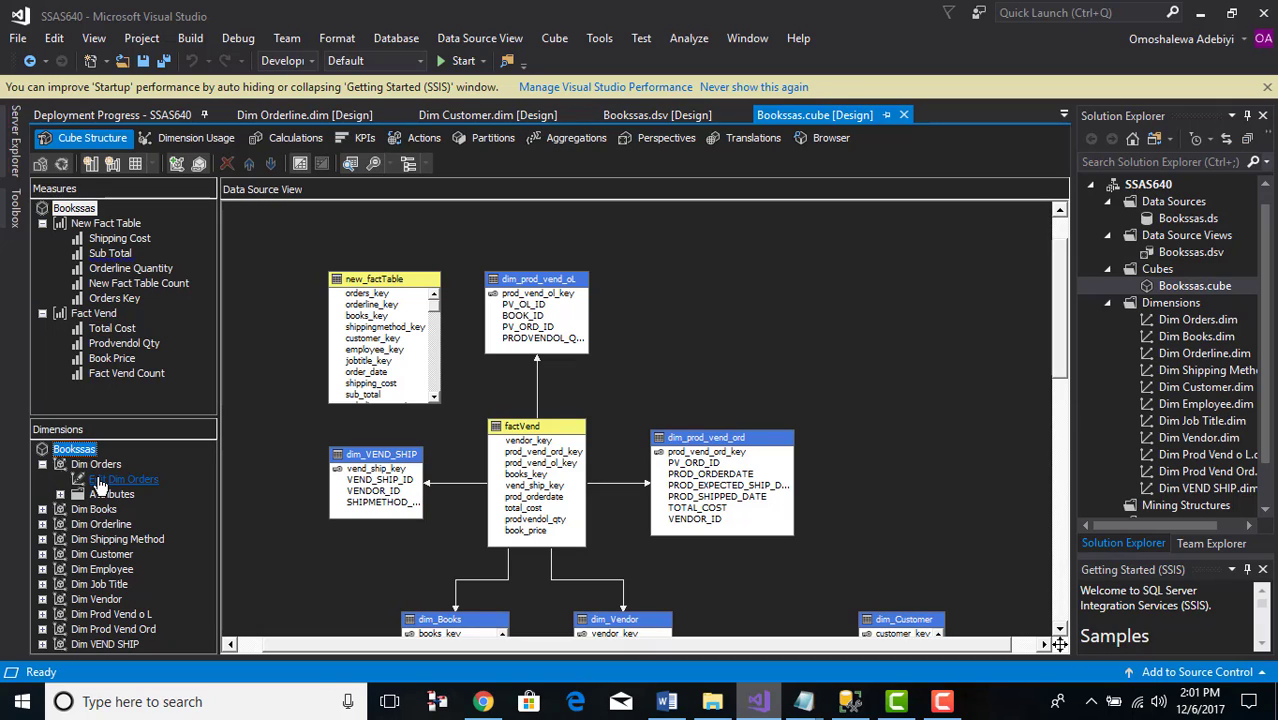
click(100, 482)
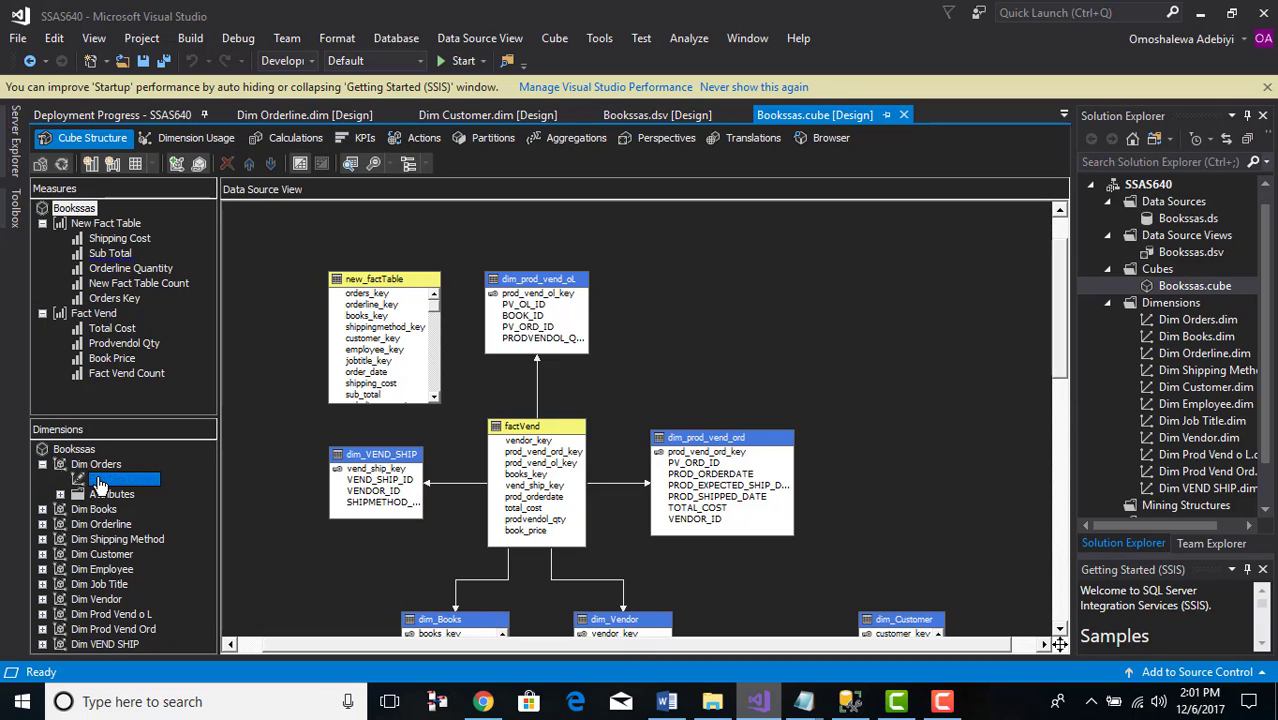
double_click(100, 482)
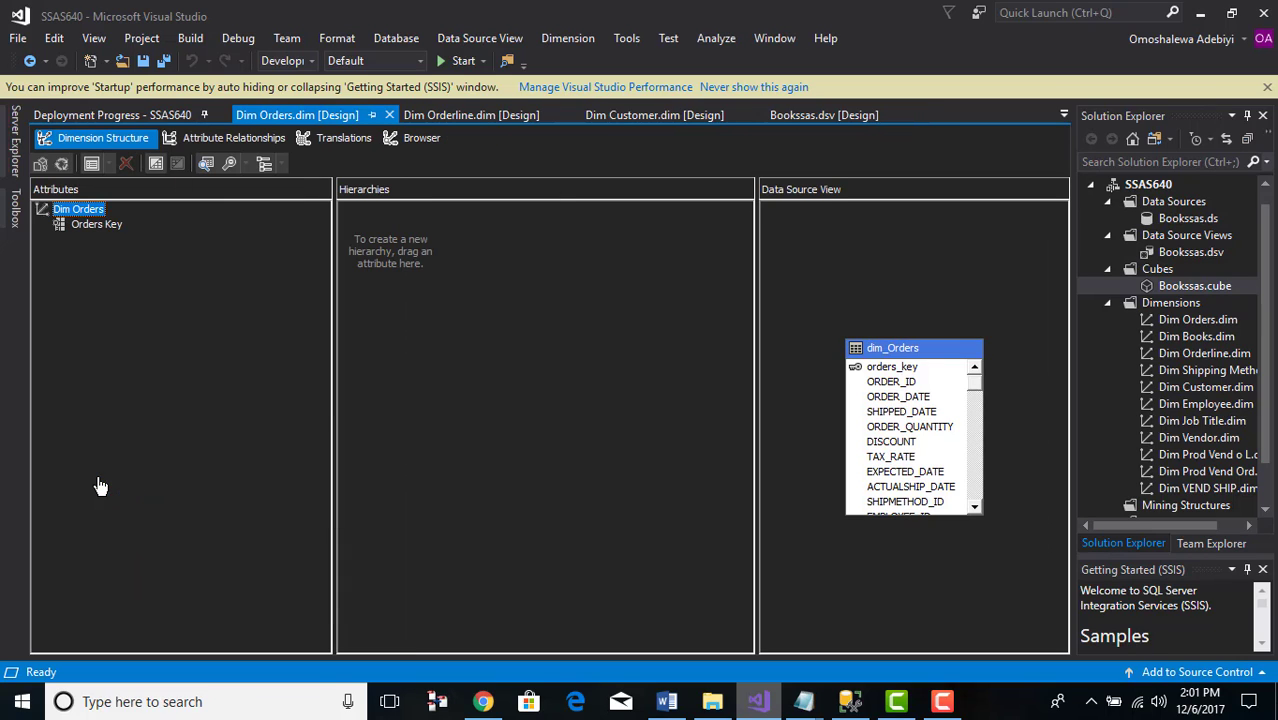
click(972, 392)
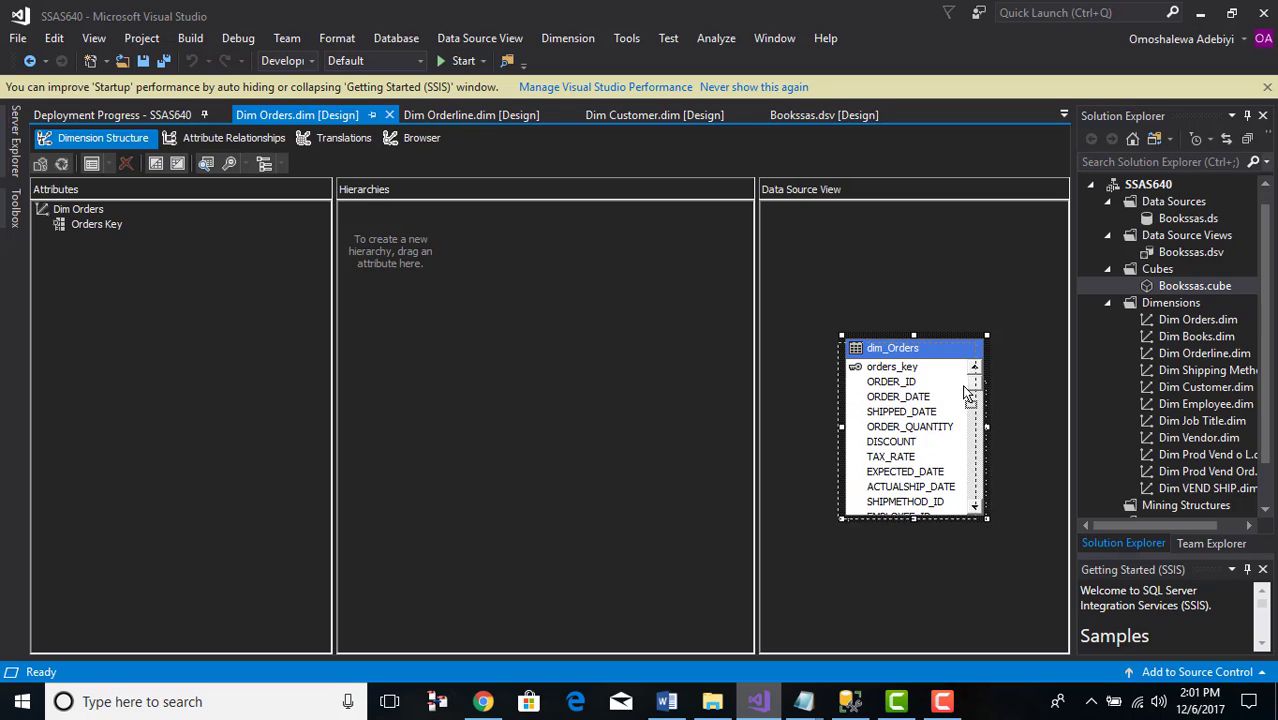
Move the dim_Orders table slightly lower in the data source view and check its column list
click(989, 264)
drag(964, 387, 967, 431)
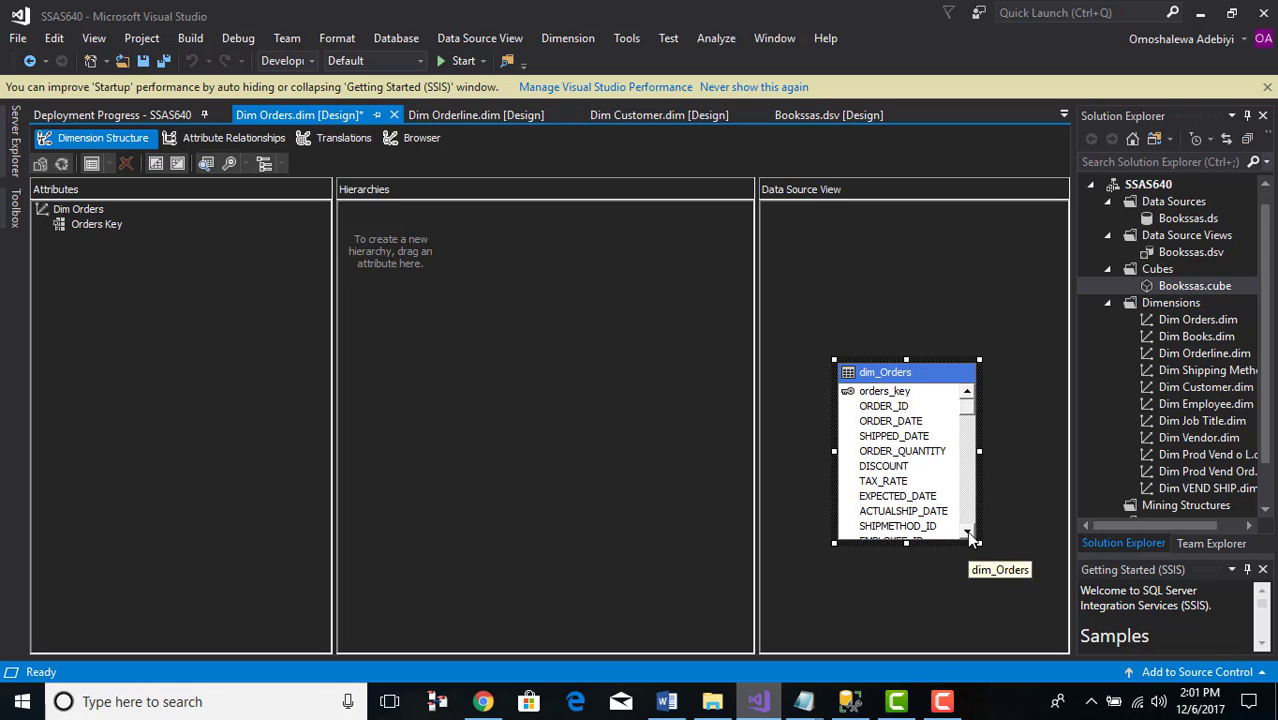
click(970, 538)
click(966, 395)
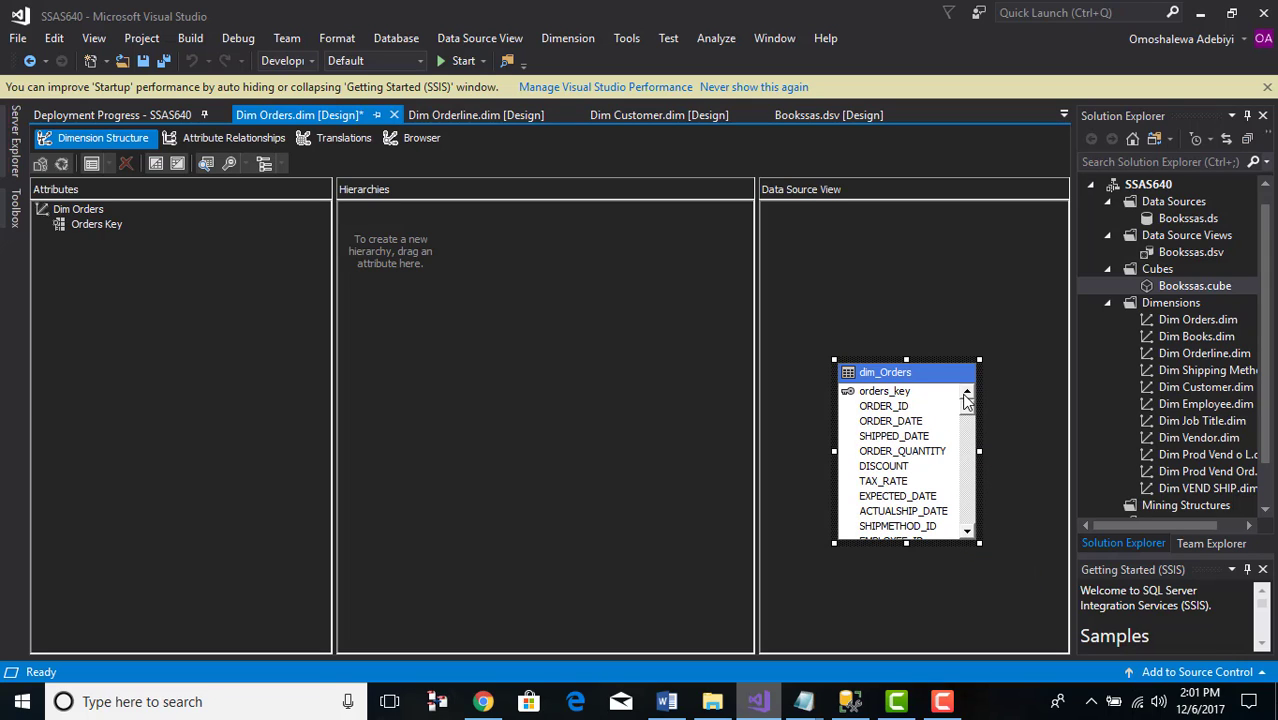
Add ORDER_ID, ORDER_DATE, ORDER_QUANTITY, DISCOUNT, TAX_RATE, EXPECTED_DATE and SHIPPING_COST from dim_Orders as attributes of the Dim Orders dimension
click(893, 406)
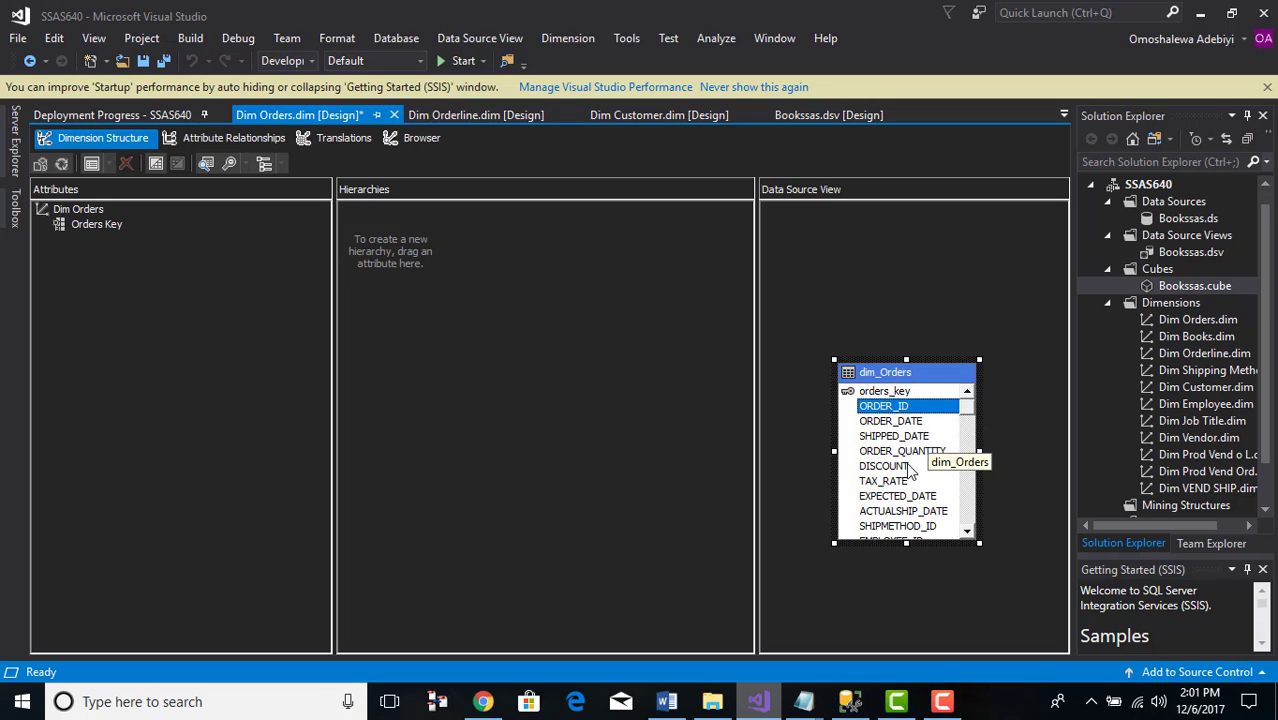
ctrl+click(900, 451)
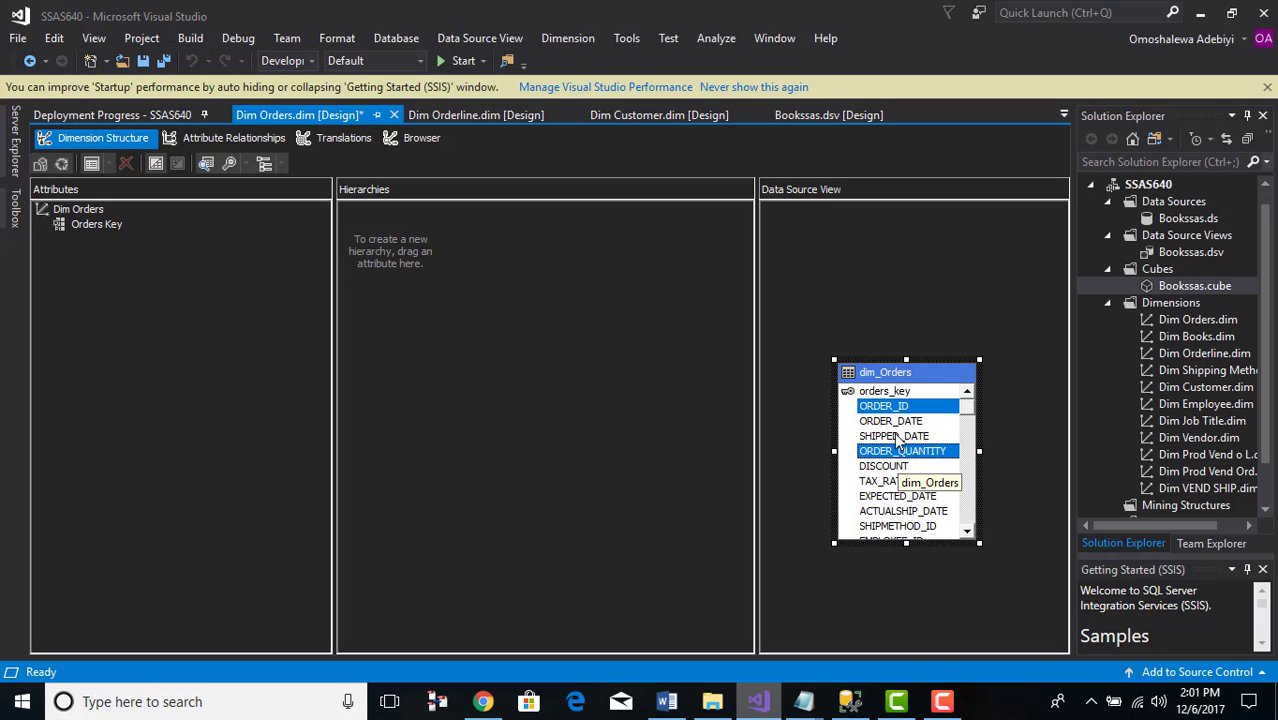
ctrl+click(893, 423)
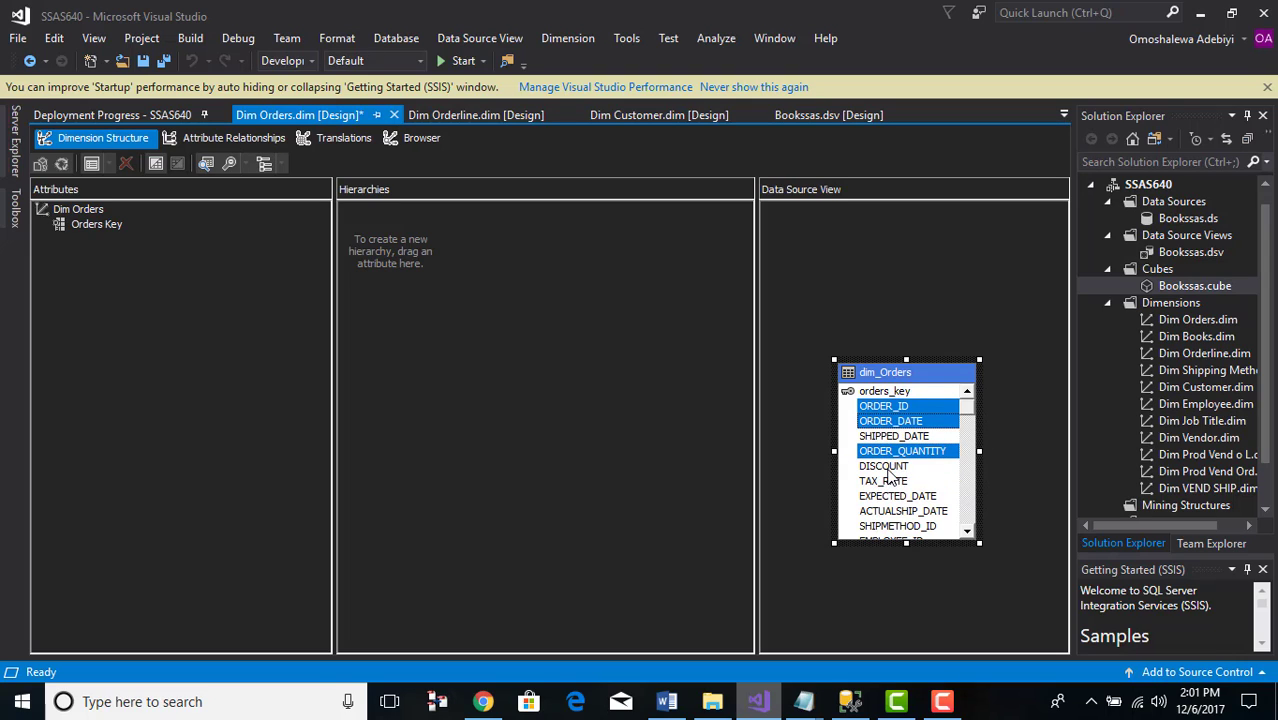
ctrl+click(888, 467)
ctrl+click(885, 481)
click(967, 531)
click(967, 531)
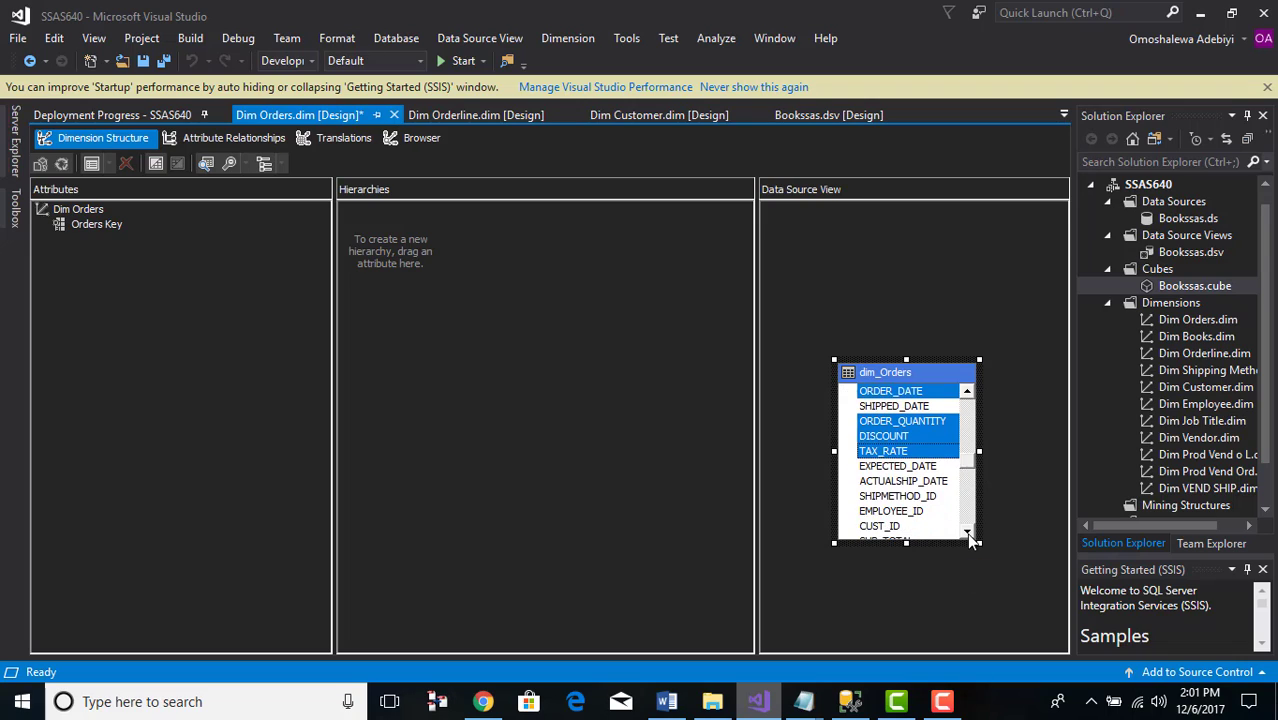
click(967, 531)
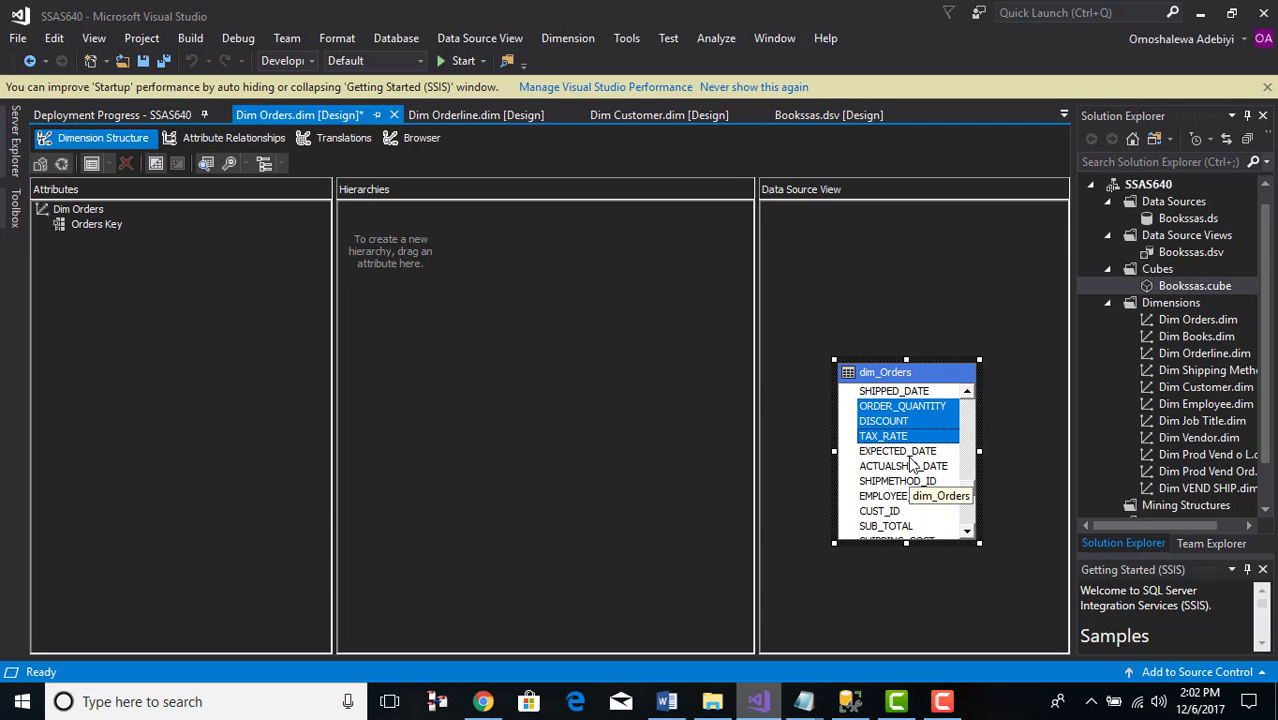
ctrl+click(912, 452)
click(967, 532)
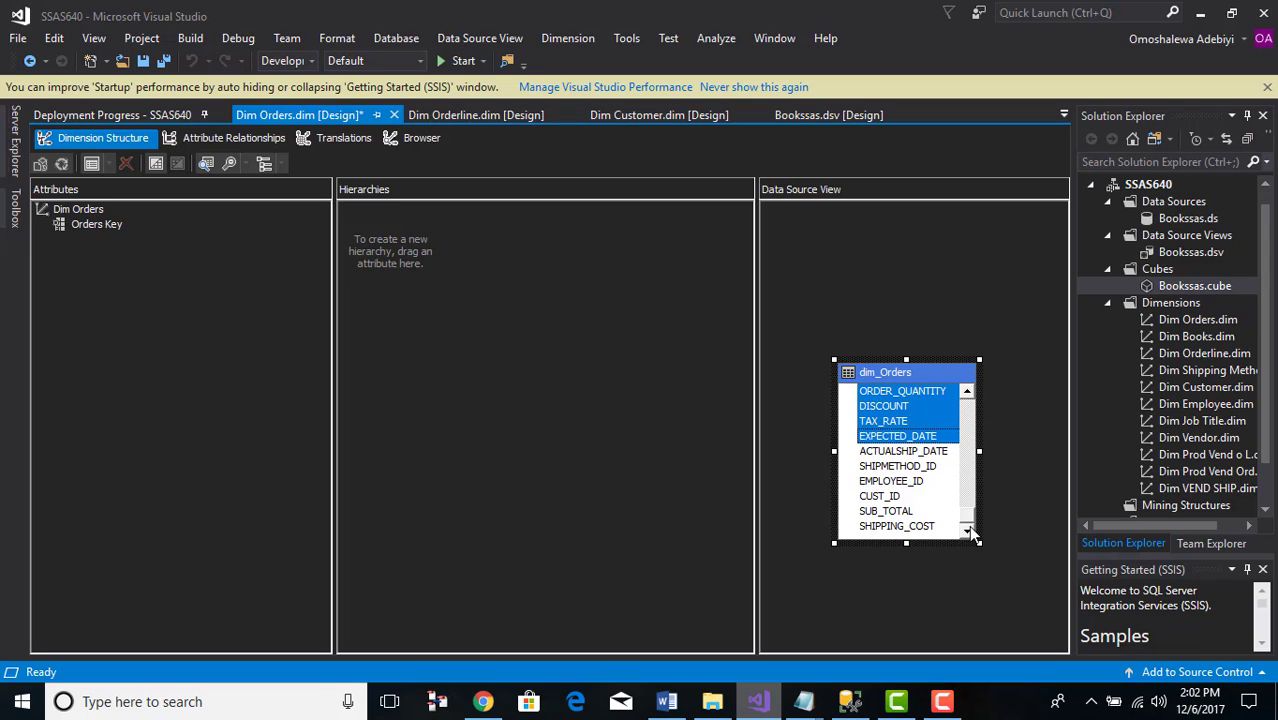
ctrl+click(924, 528)
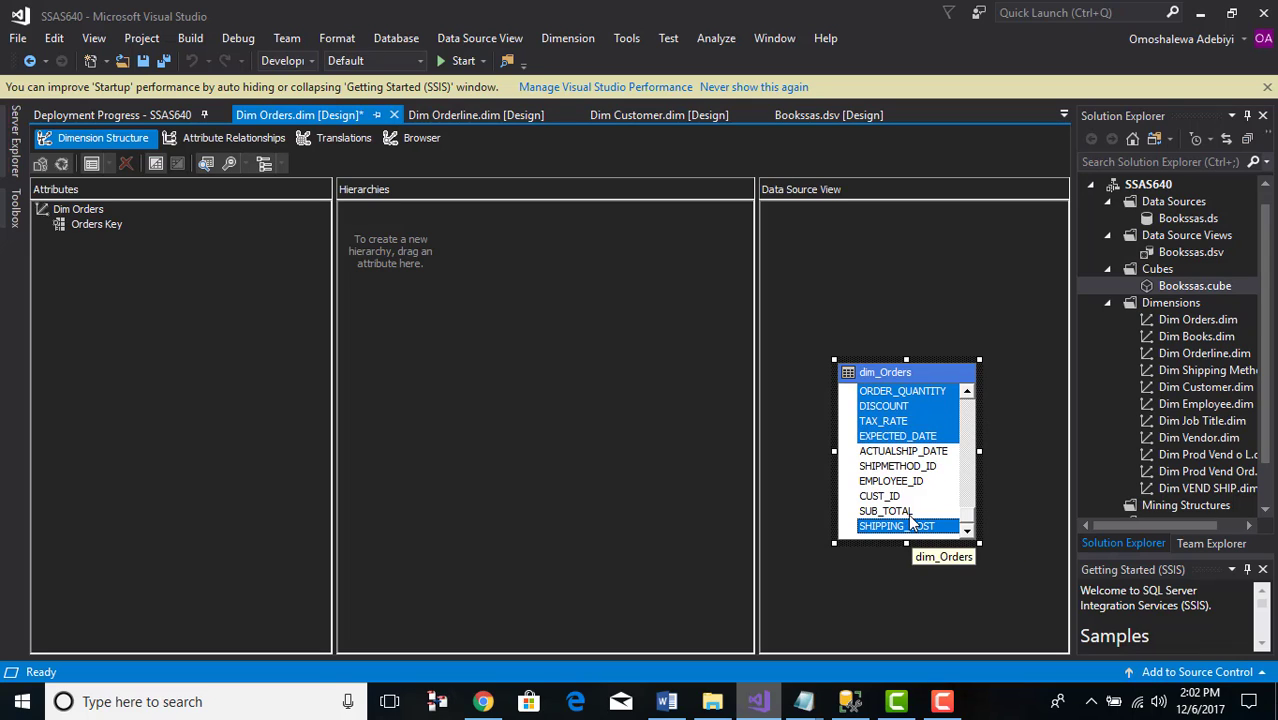
ctrl+click(910, 511)
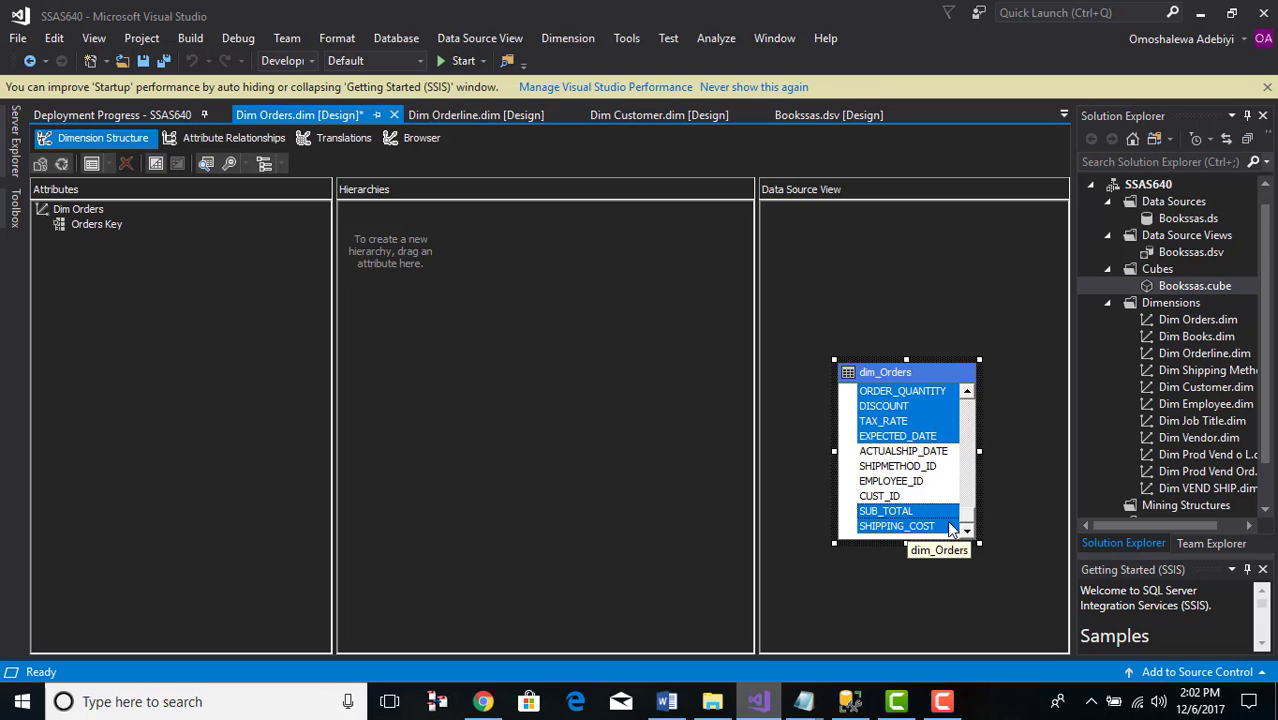
ctrl+click(935, 527)
ctrl+click(925, 511)
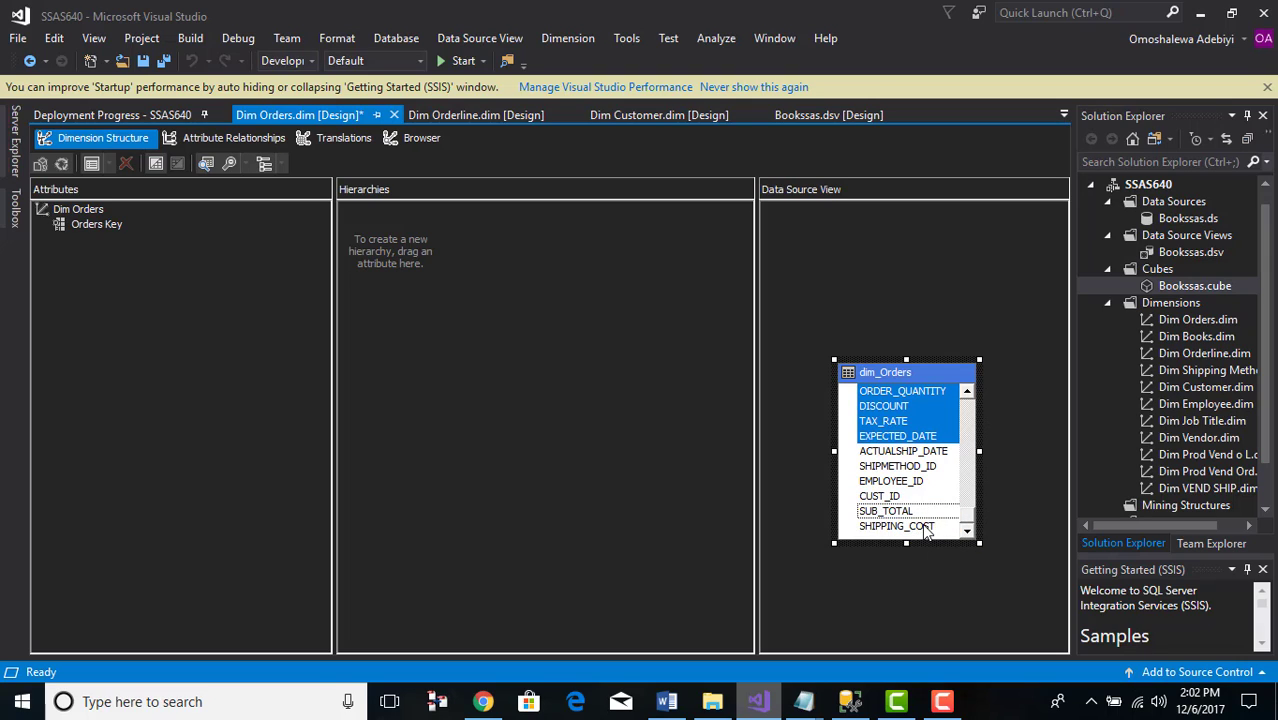
ctrl+click(924, 526)
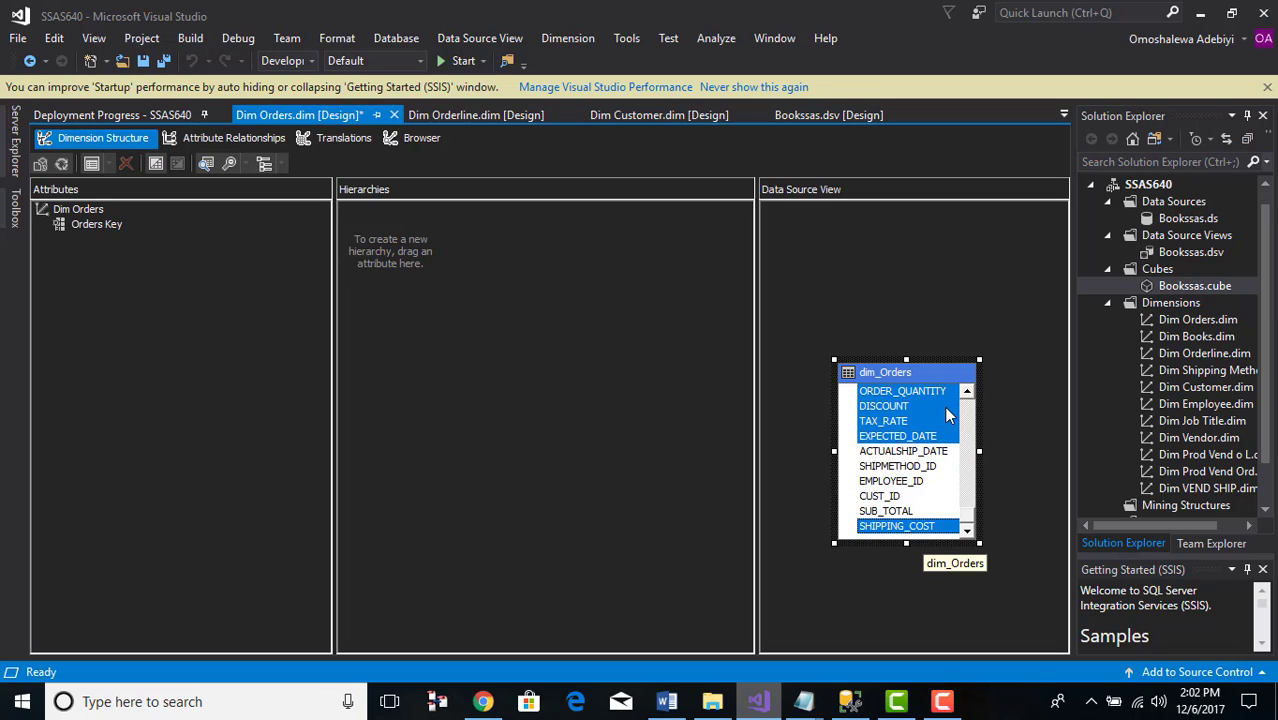
drag(934, 410, 84, 240)
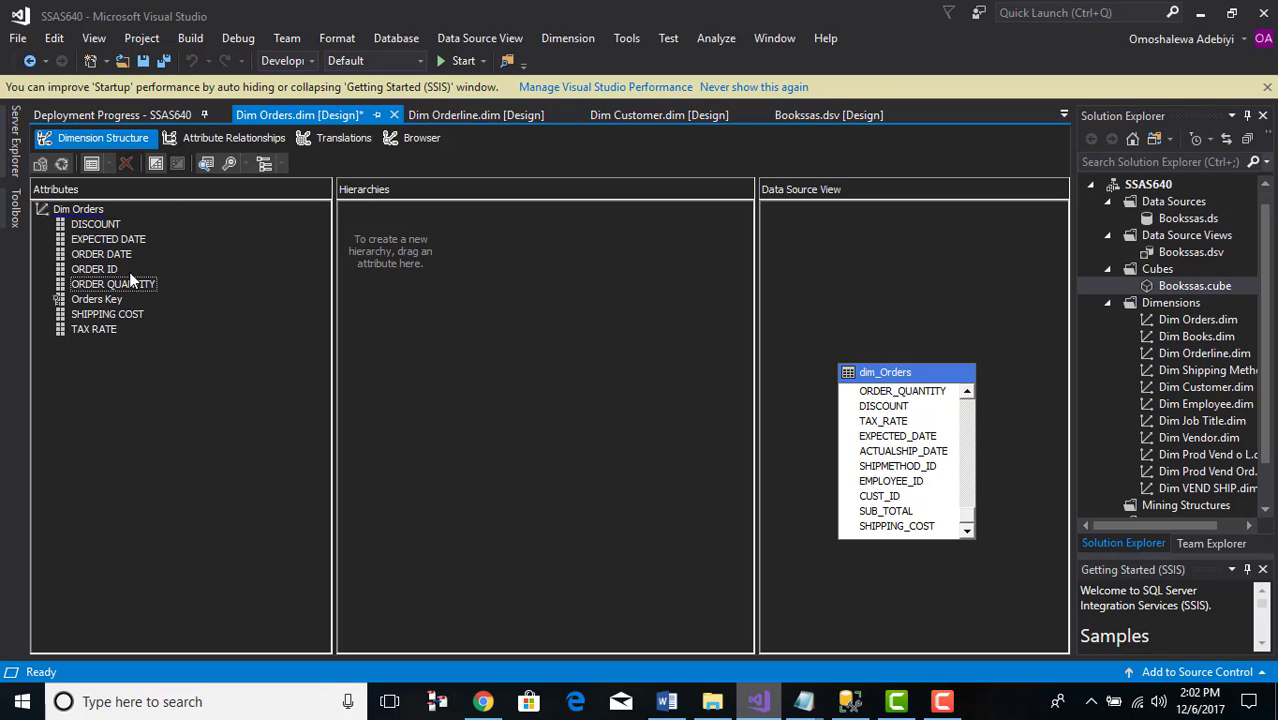
Start processing the Bookssas cube, agreeing to build and deploy the project first and overwrite the SSAS640 database
click(1163, 288)
right_click(1165, 288)
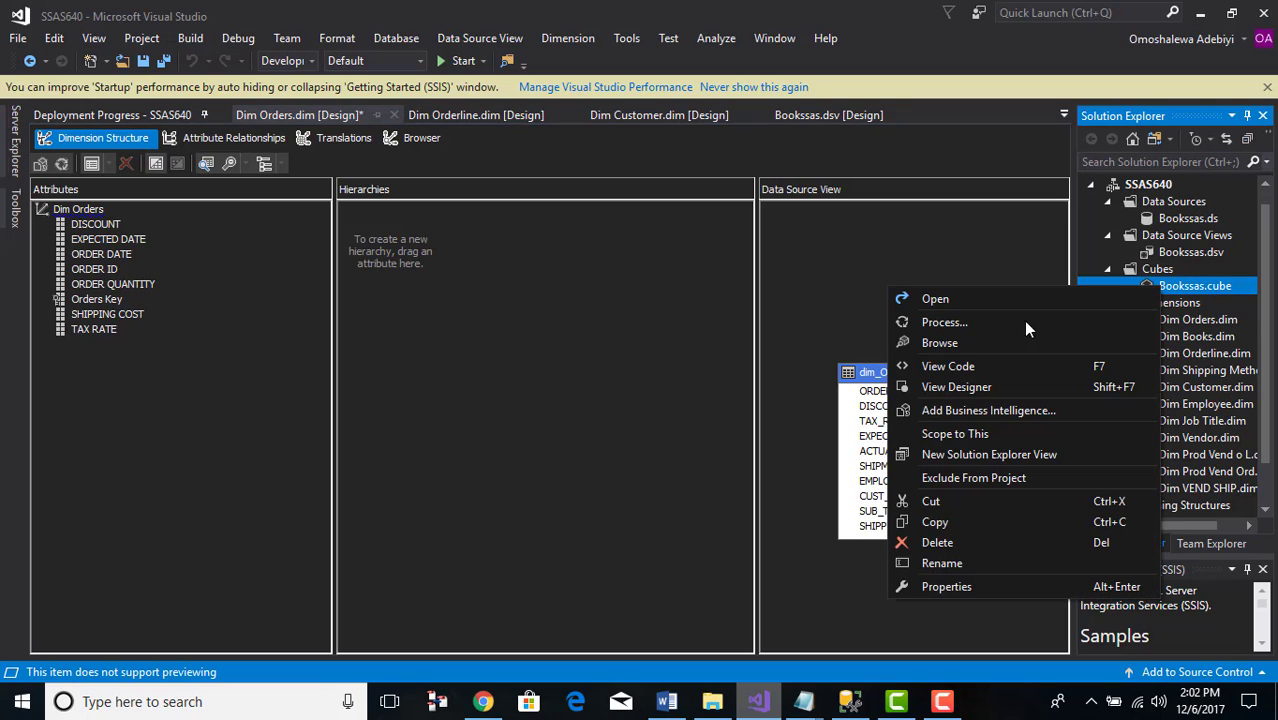
click(965, 324)
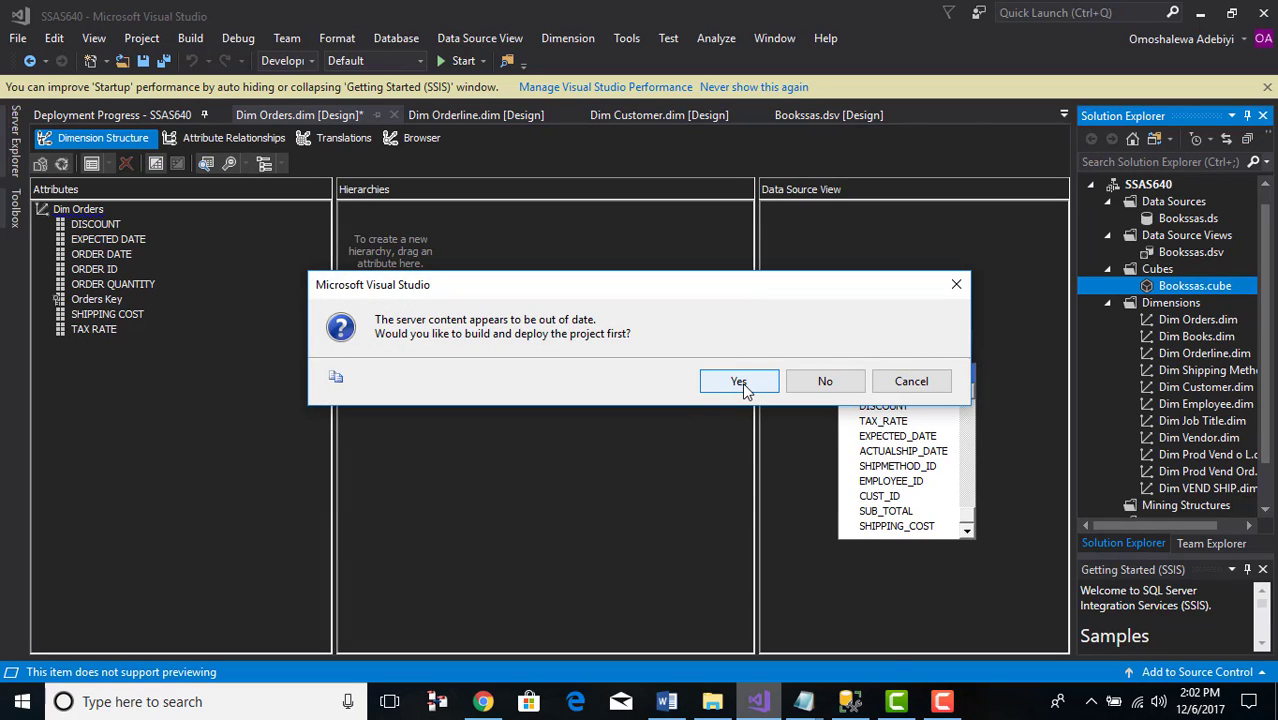
click(739, 382)
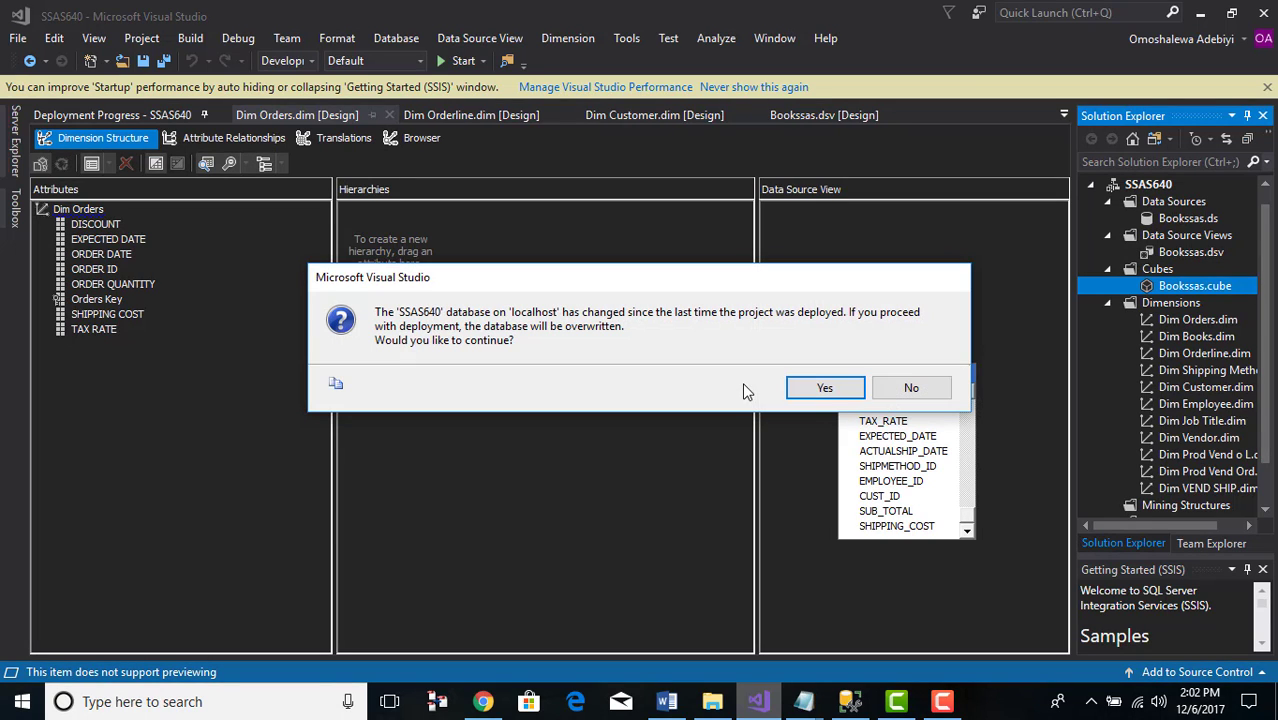
click(823, 390)
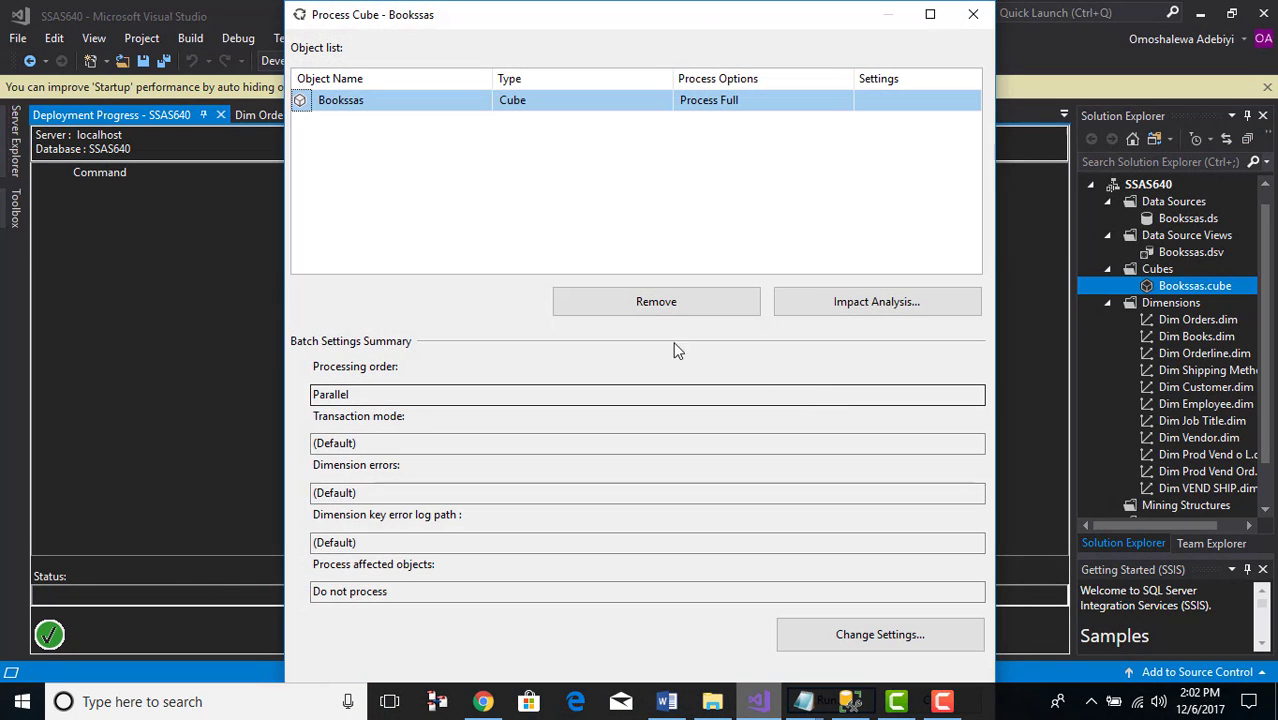
Run the Process Full operation on the Bookssas cube and close the processing dialogs
click(930, 14)
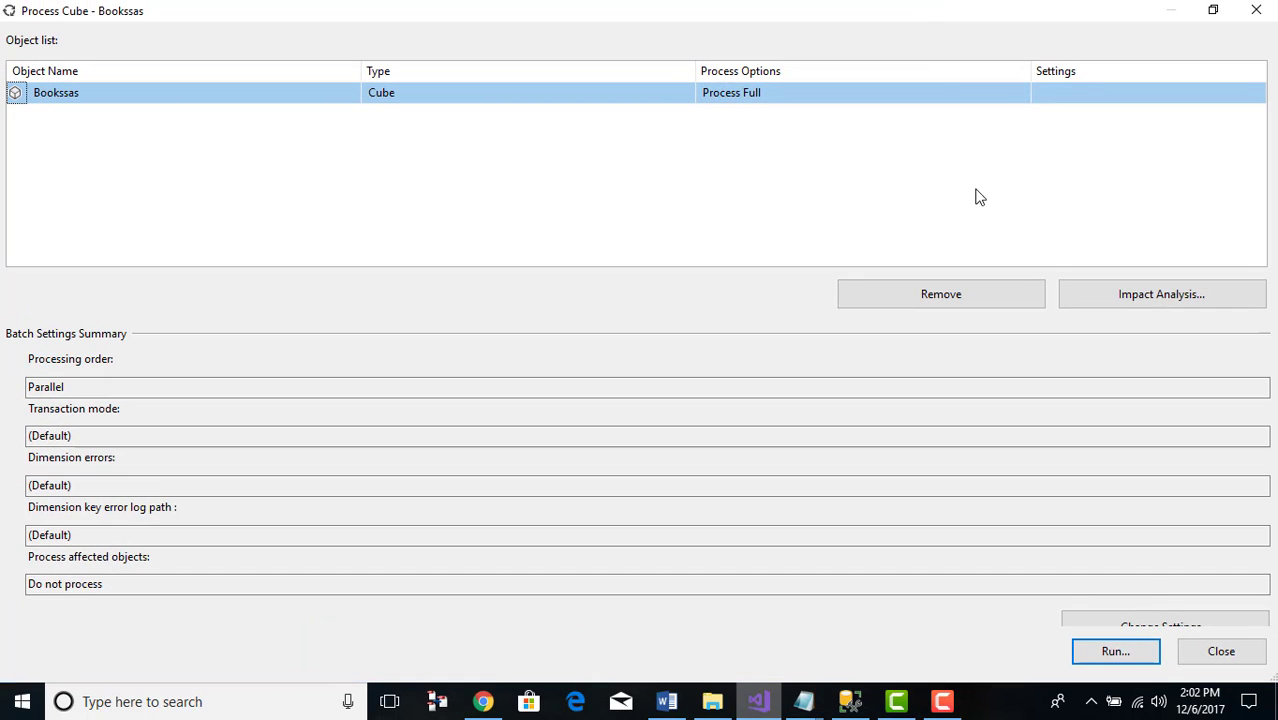
click(1115, 652)
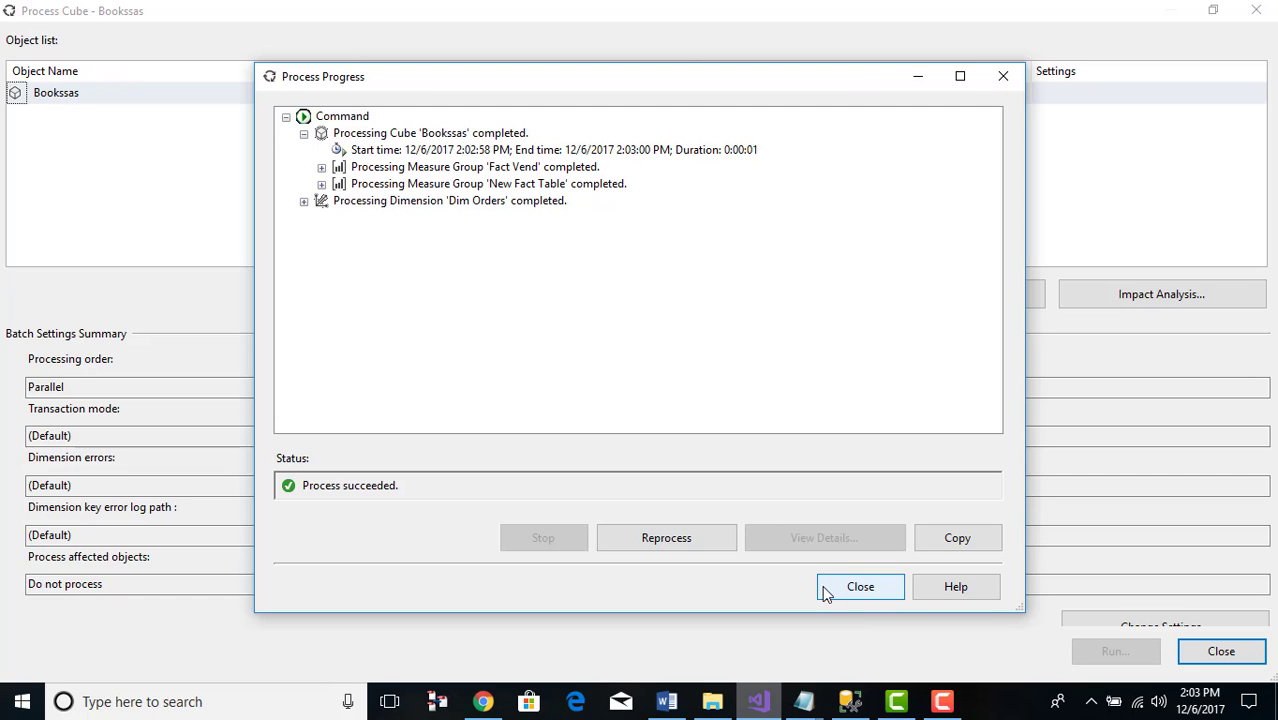
click(860, 587)
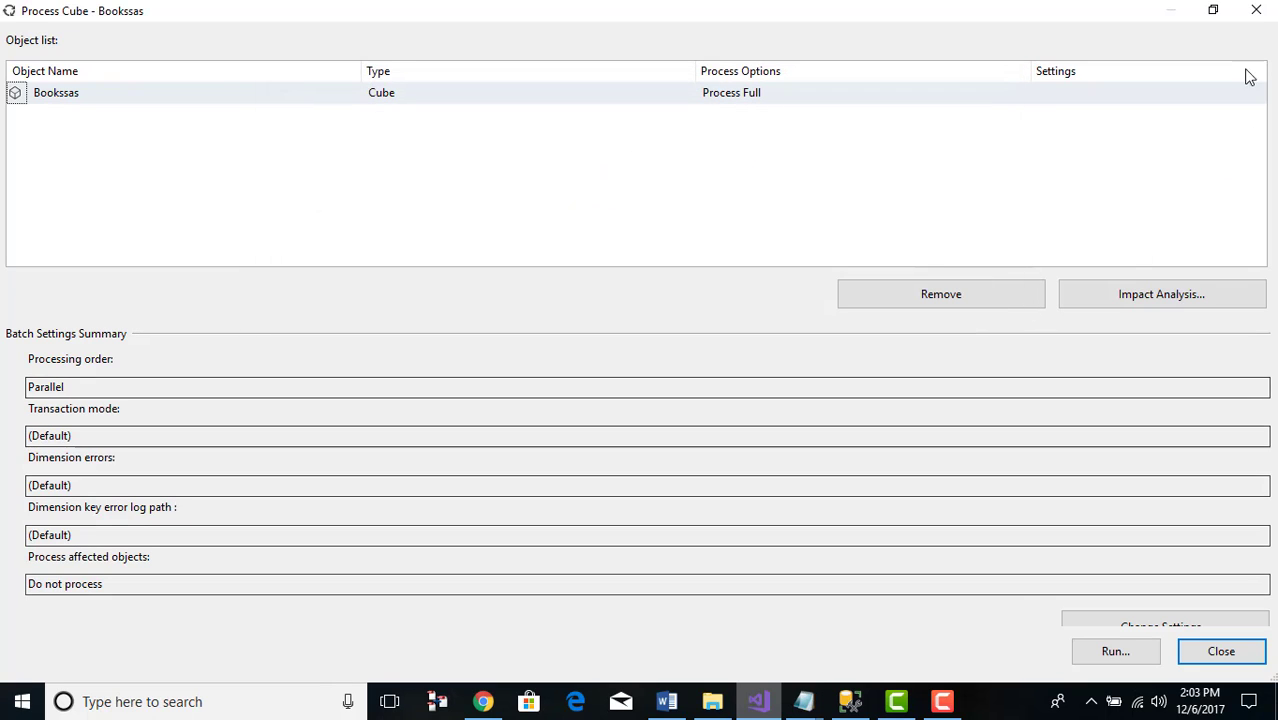
click(1225, 652)
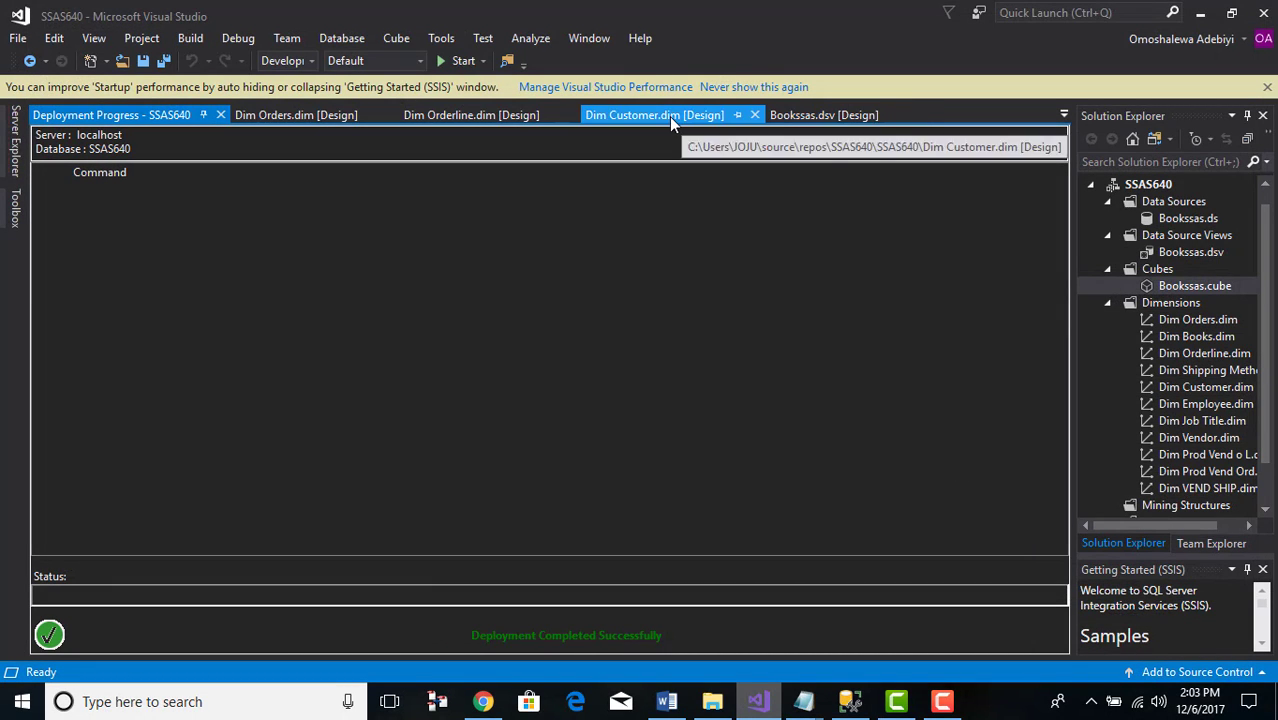
Look through the open data source view, dimension designers and deployment progress to find the Bookssas cube's designer
click(822, 114)
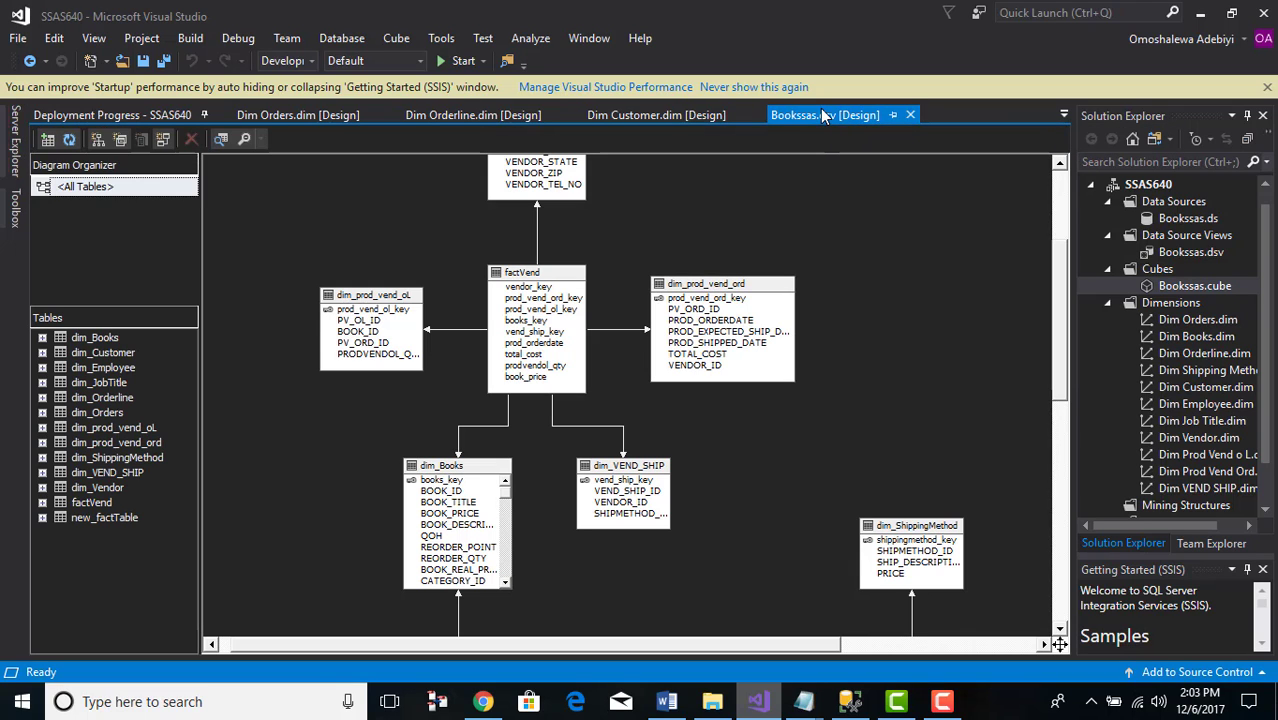
click(684, 117)
click(516, 110)
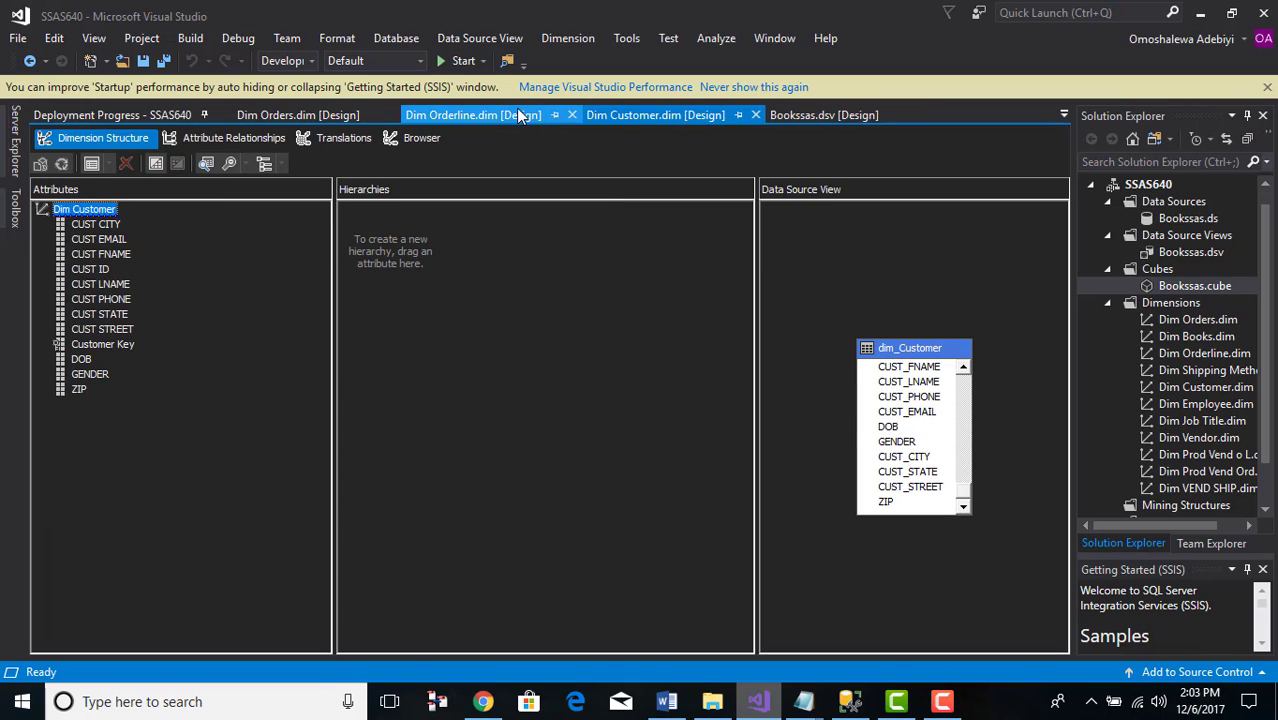
click(285, 115)
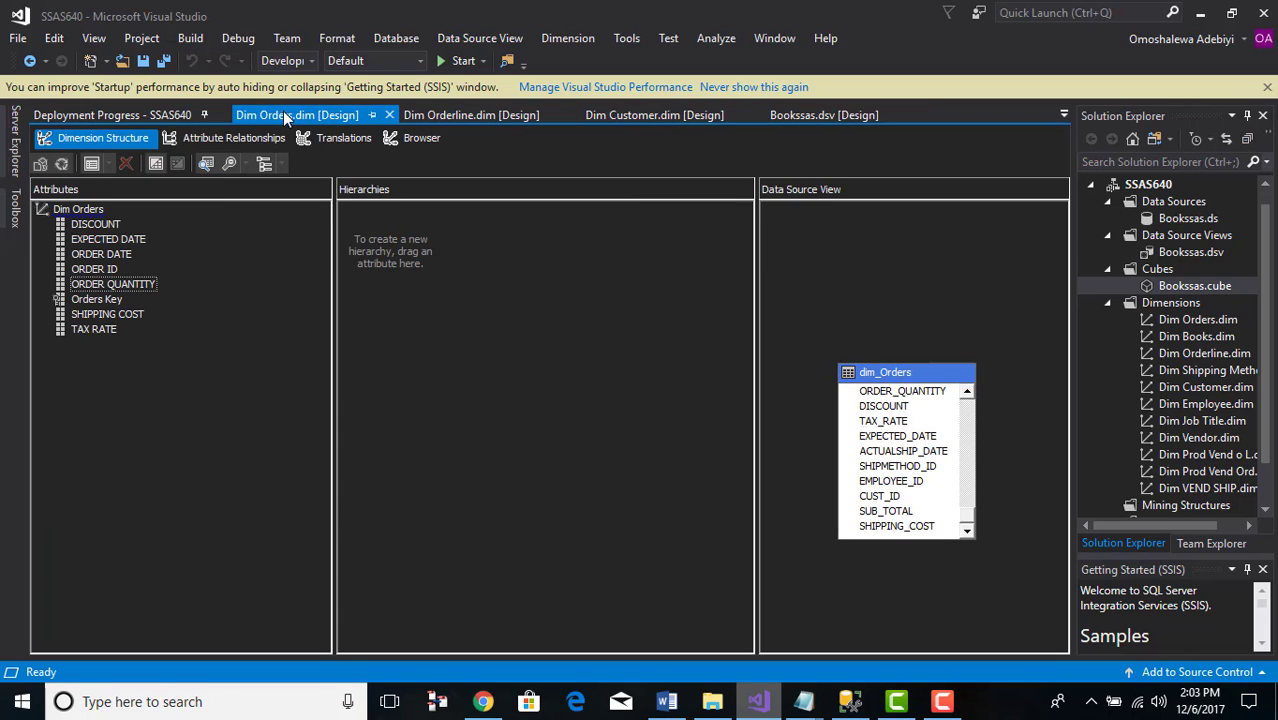
click(768, 115)
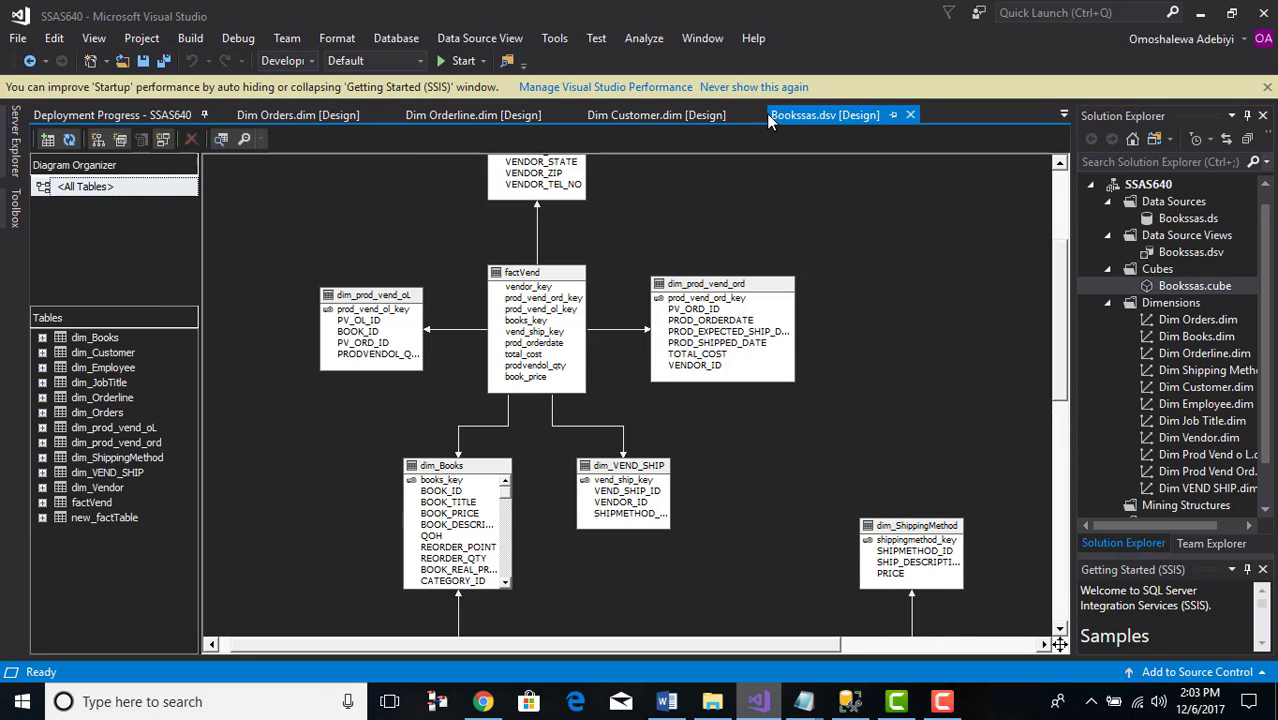
click(702, 116)
click(473, 115)
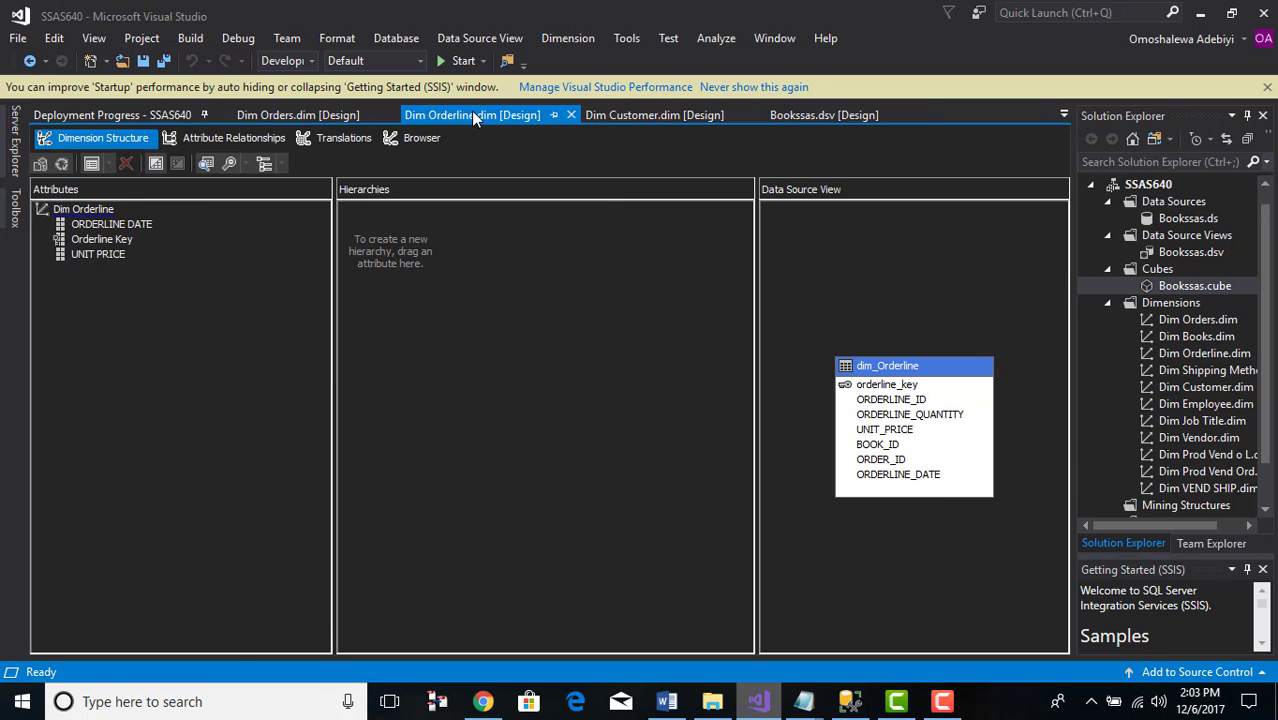
click(300, 116)
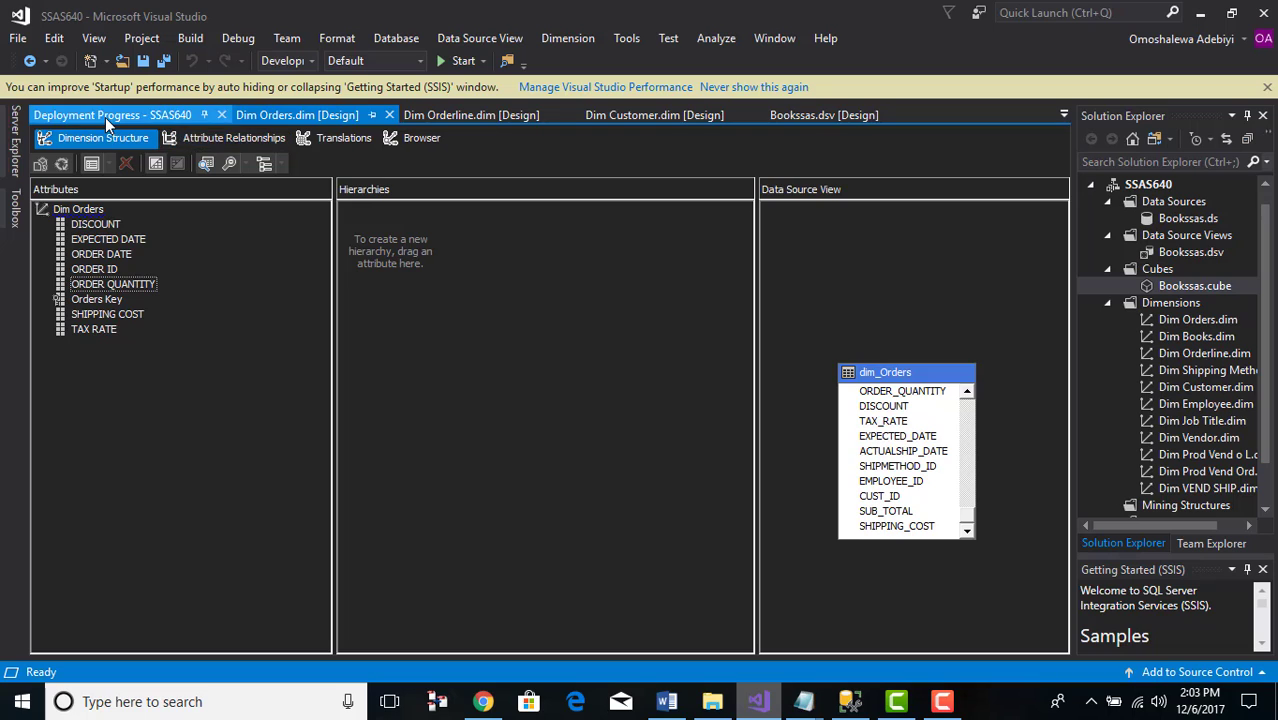
click(105, 117)
click(283, 114)
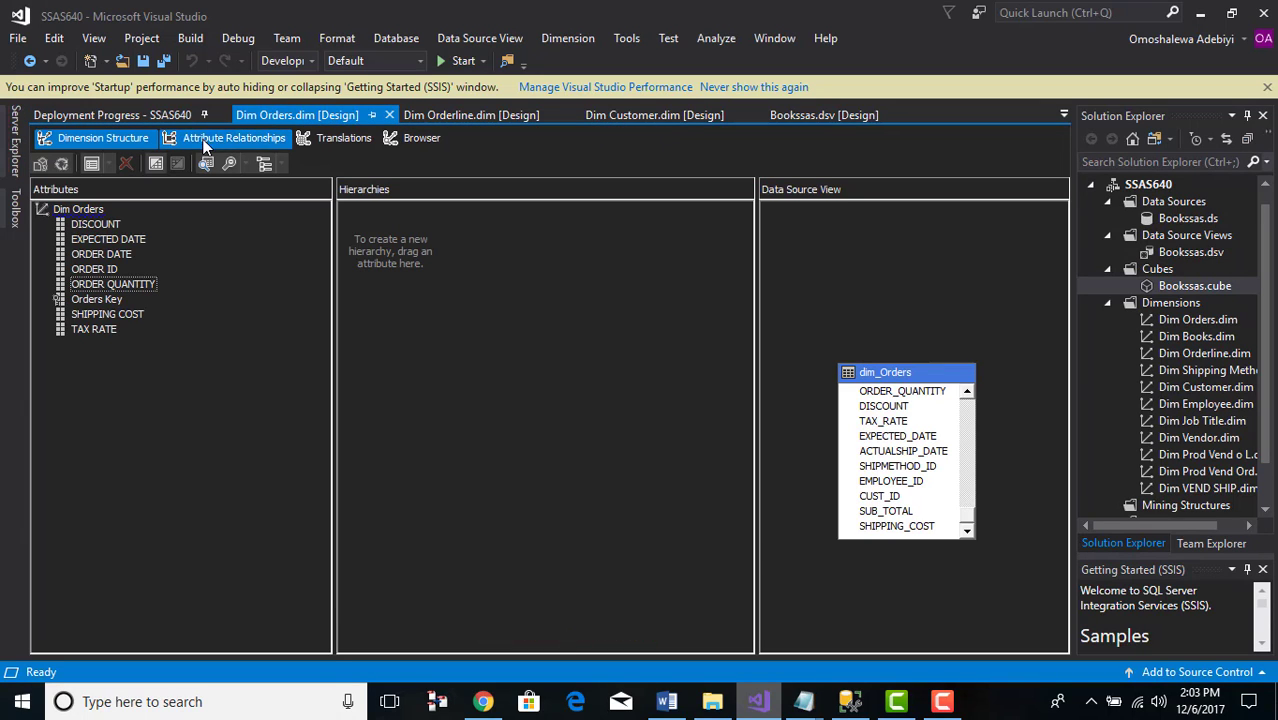
click(822, 115)
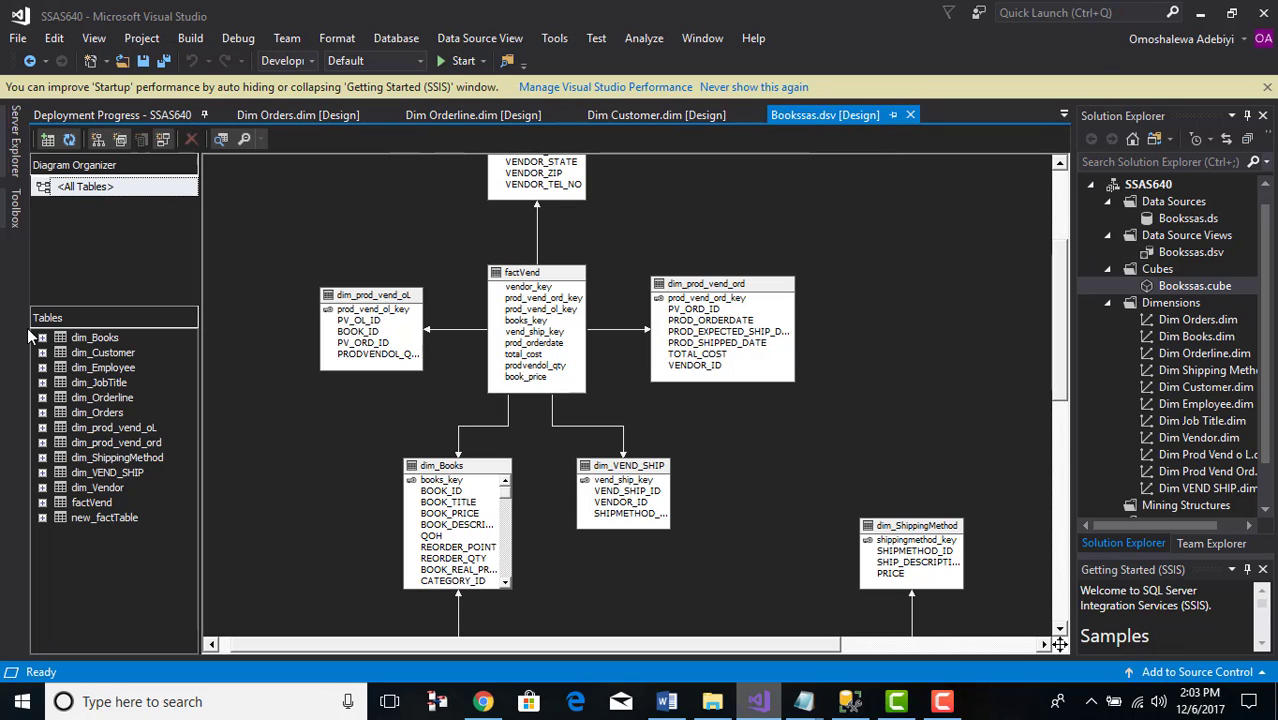
click(312, 121)
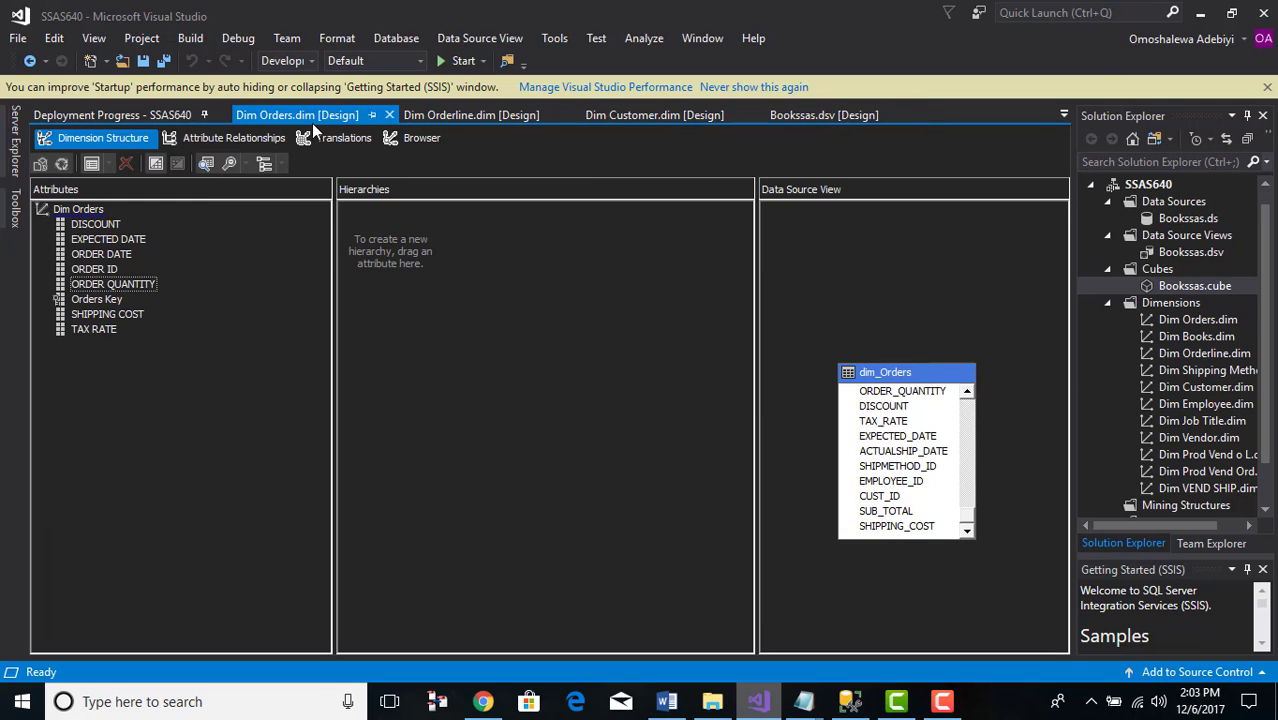
Close the Dim Orders designer and open the Bookssas cube in its browser view
click(389, 115)
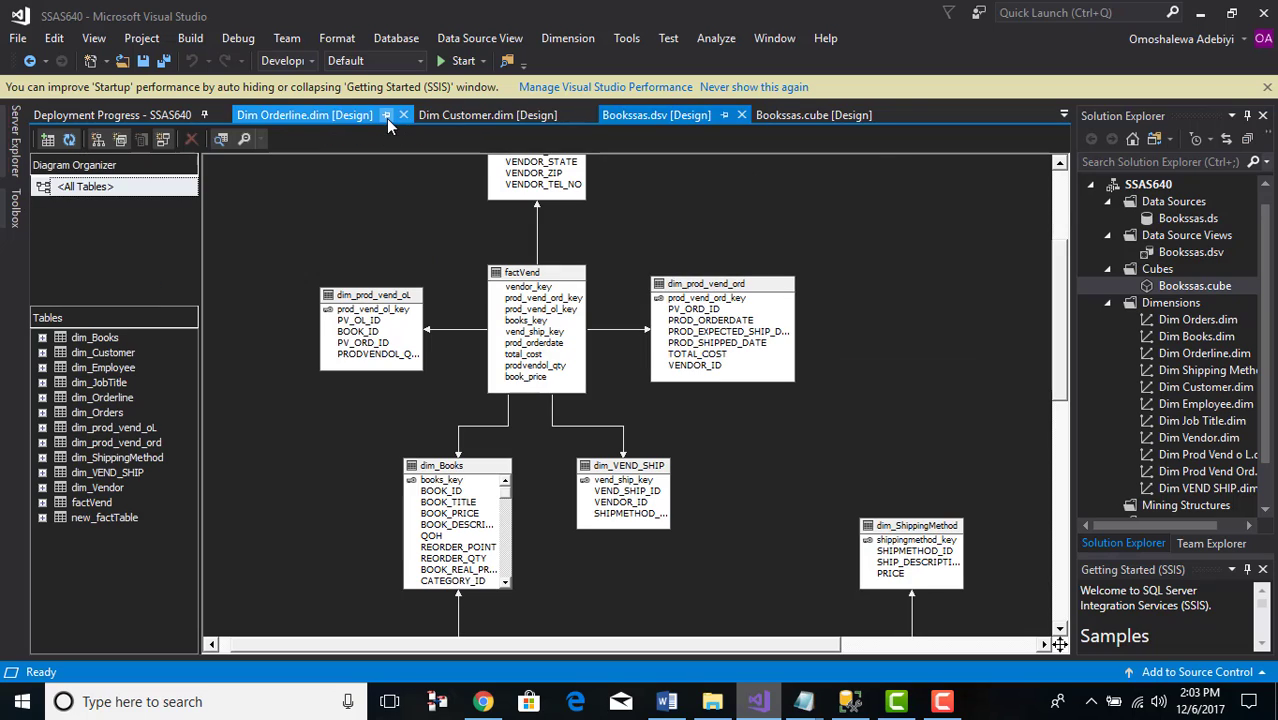
click(787, 116)
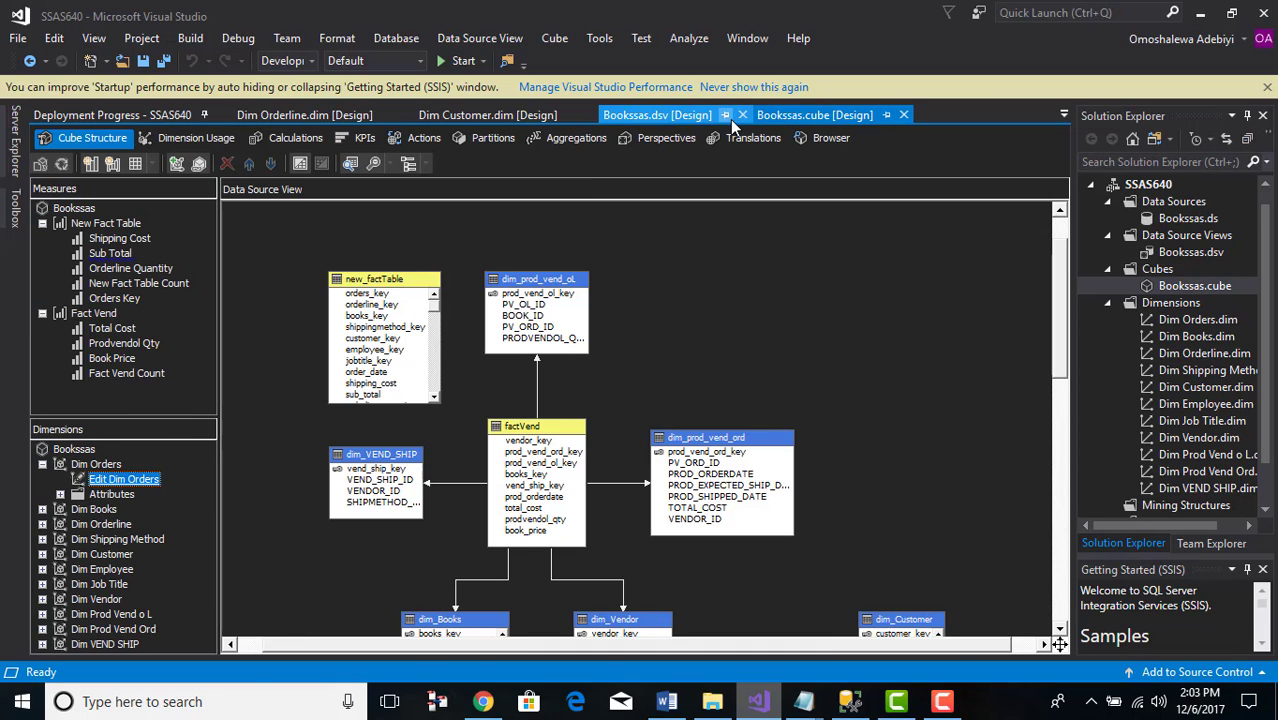
click(820, 140)
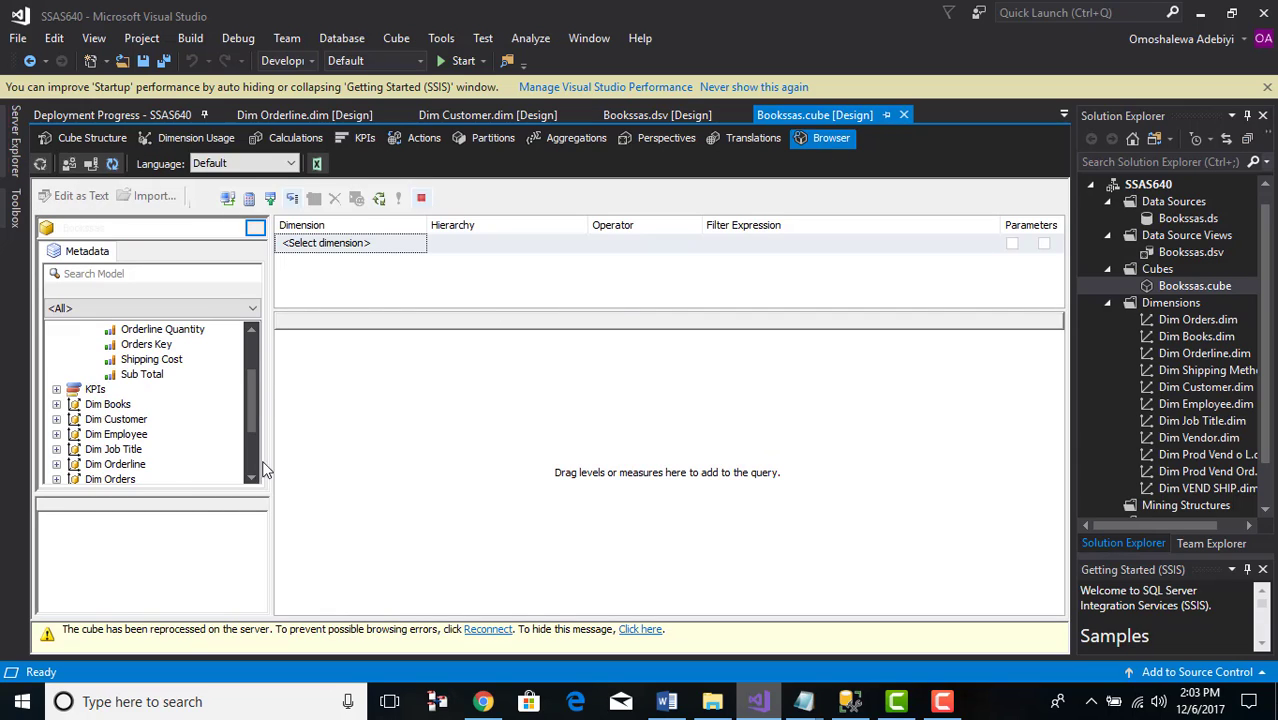
Enlarge the browser's metadata list so more dimensions fit, and refresh the cube browser
drag(170, 494, 169, 535)
scroll(170, 490, down, 1)
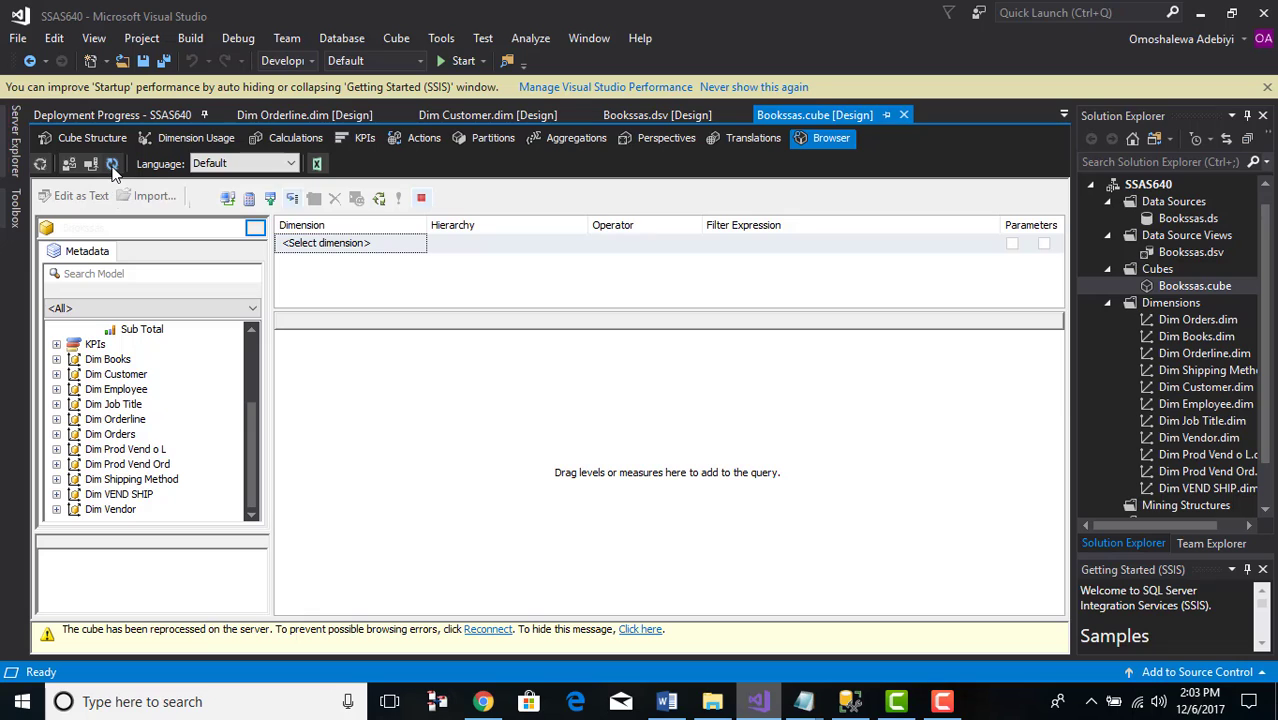
click(112, 165)
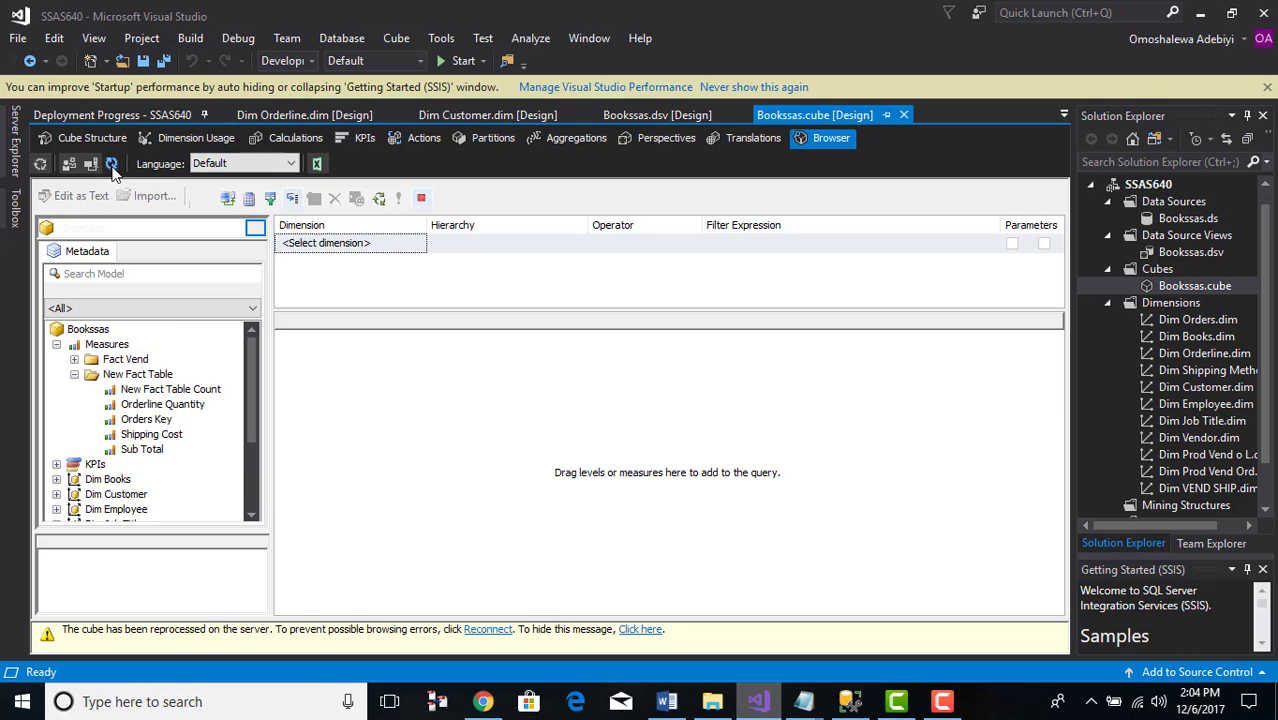
Examine the attributes of Dim Orders and Dim Prod Vend o L in the cube metadata, collapsing the expanded folders
click(74, 374)
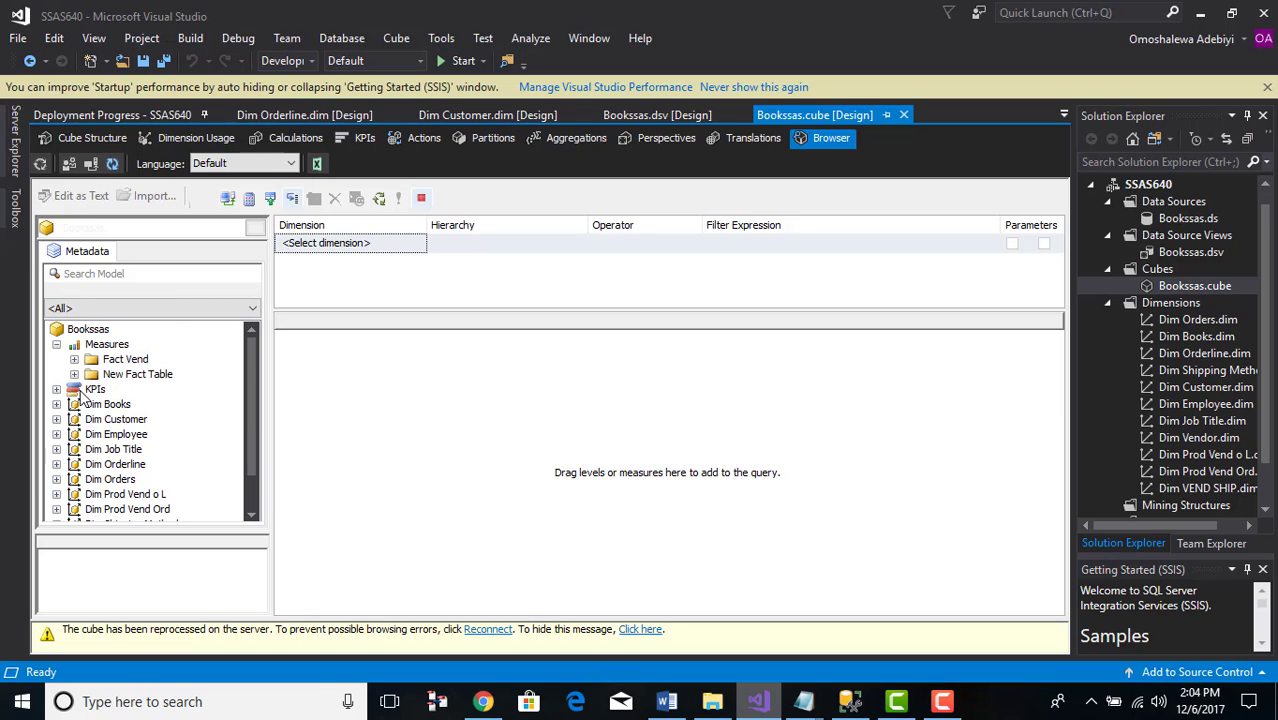
scroll(80, 398, down, 1)
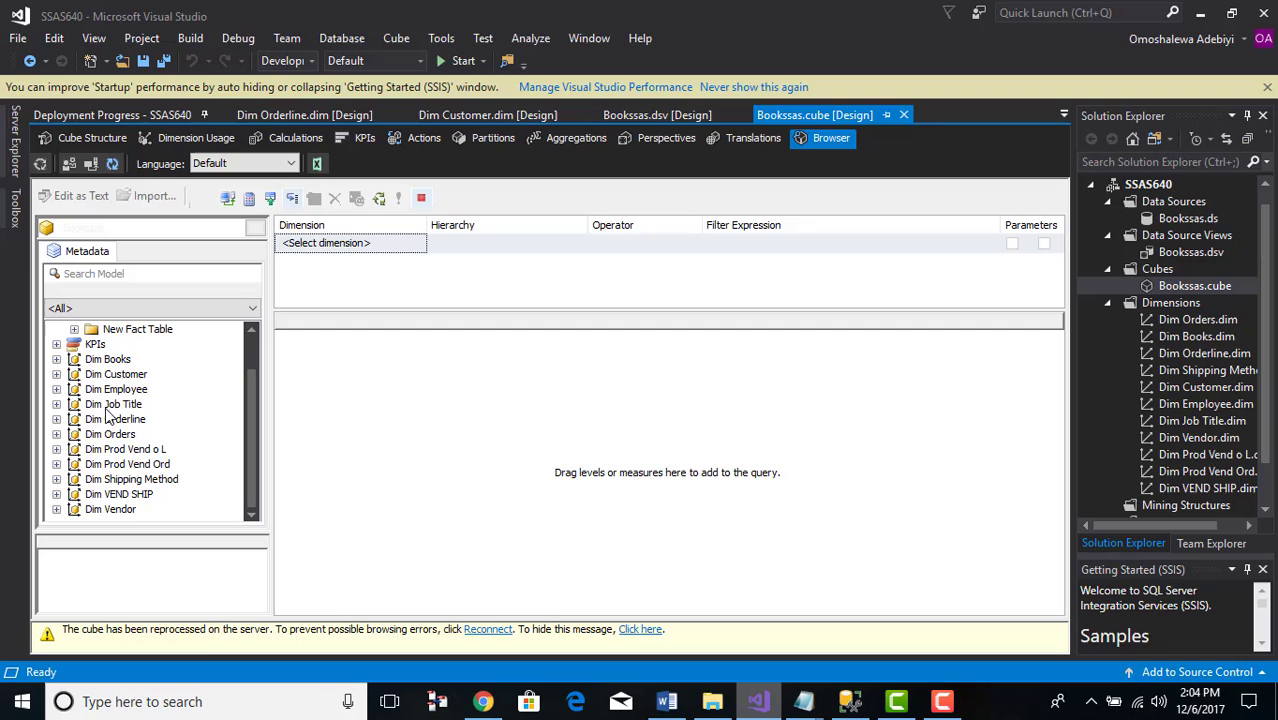
click(57, 434)
scroll(92, 407, down, 1)
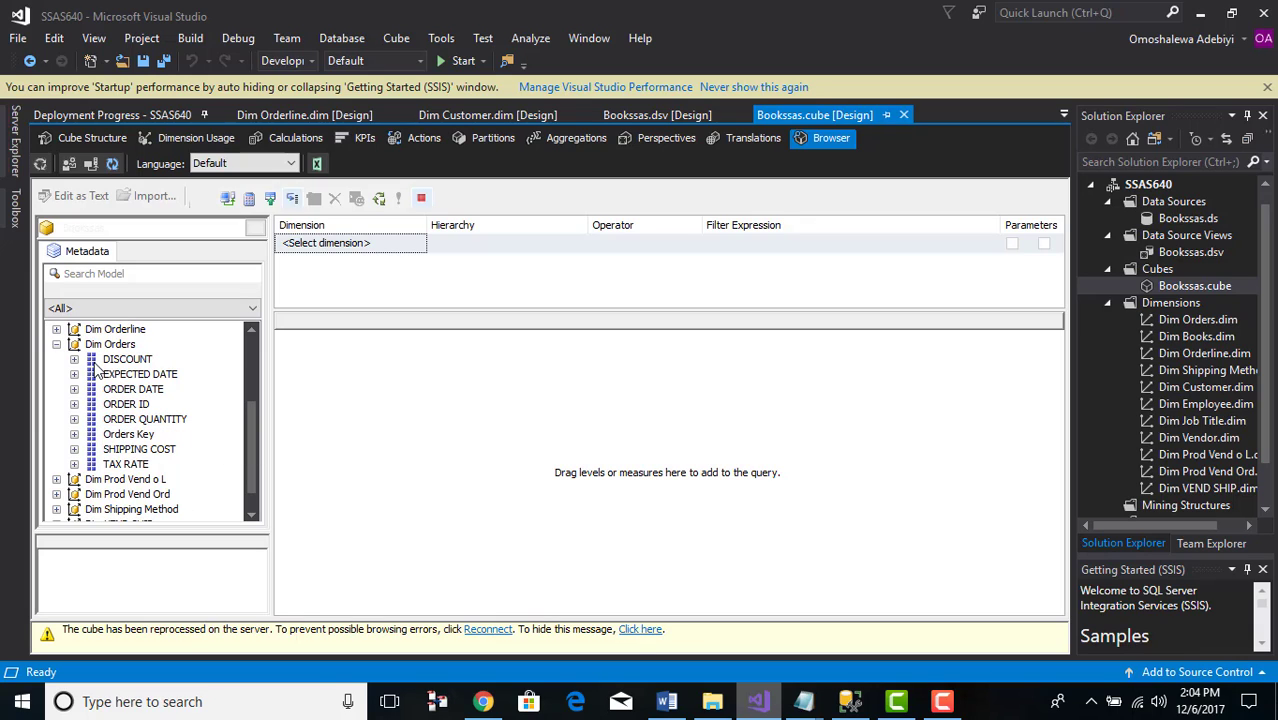
scroll(97, 466, down, 1)
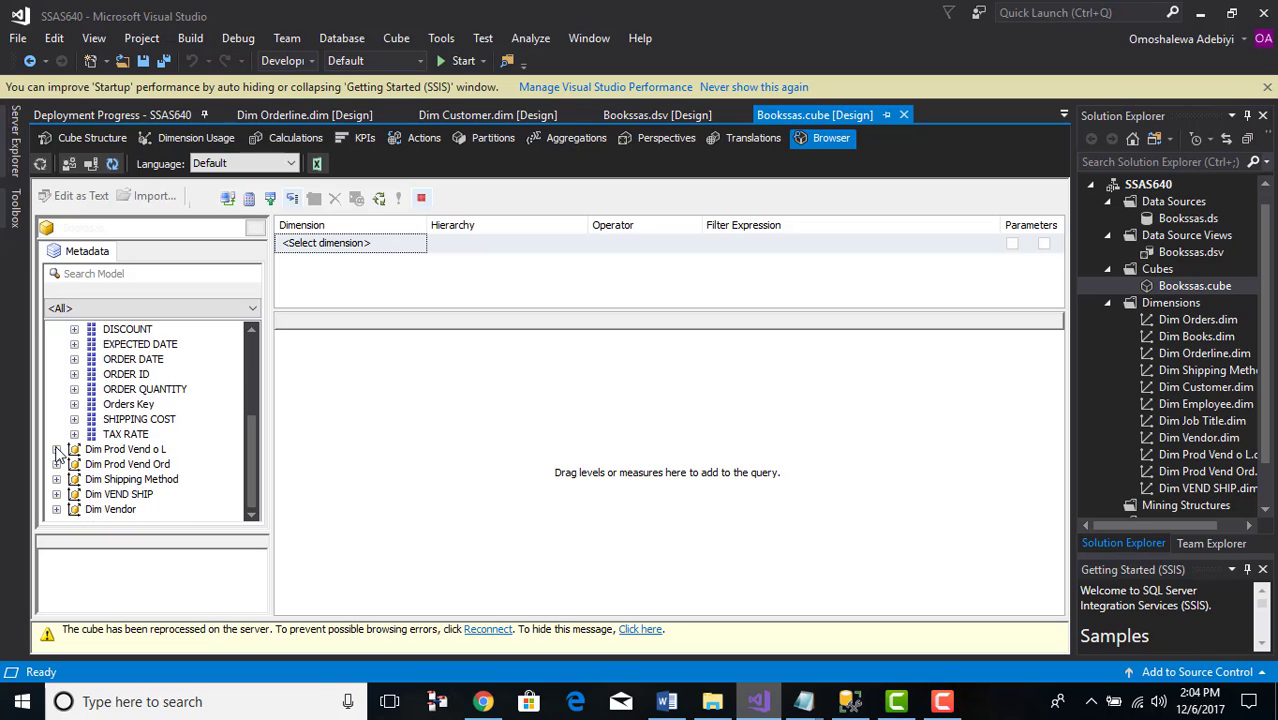
click(56, 450)
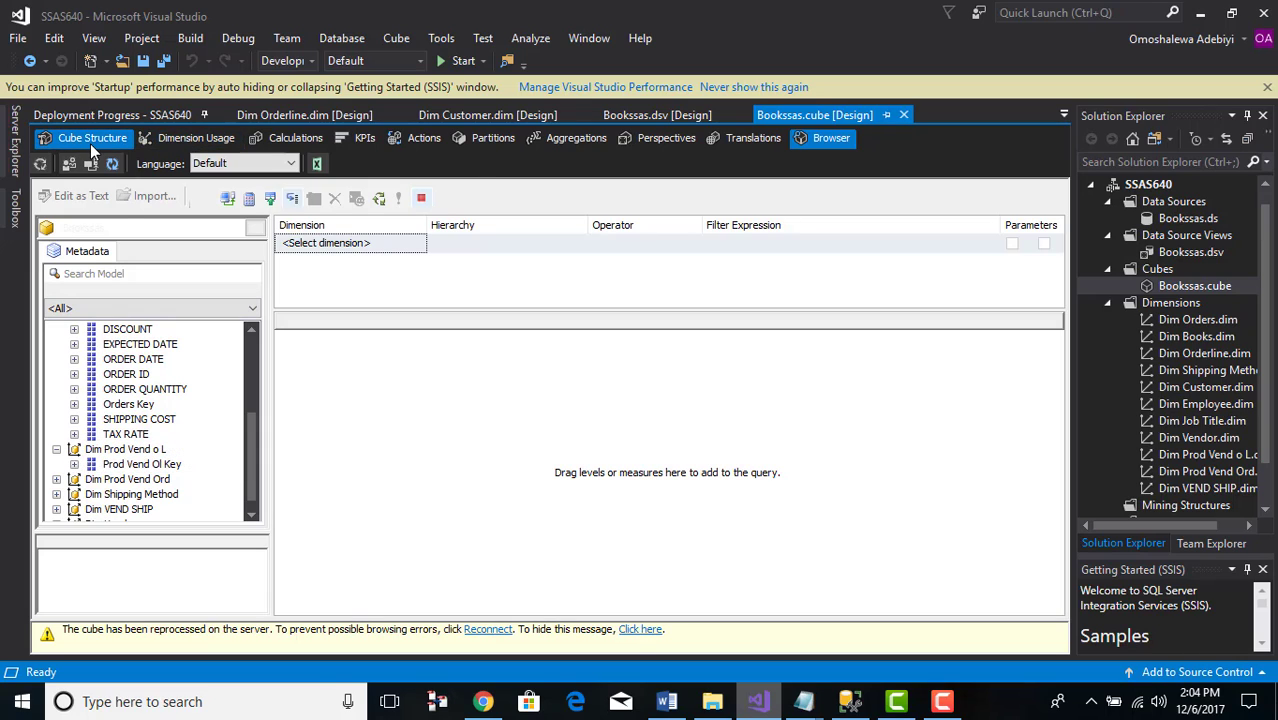
click(57, 450)
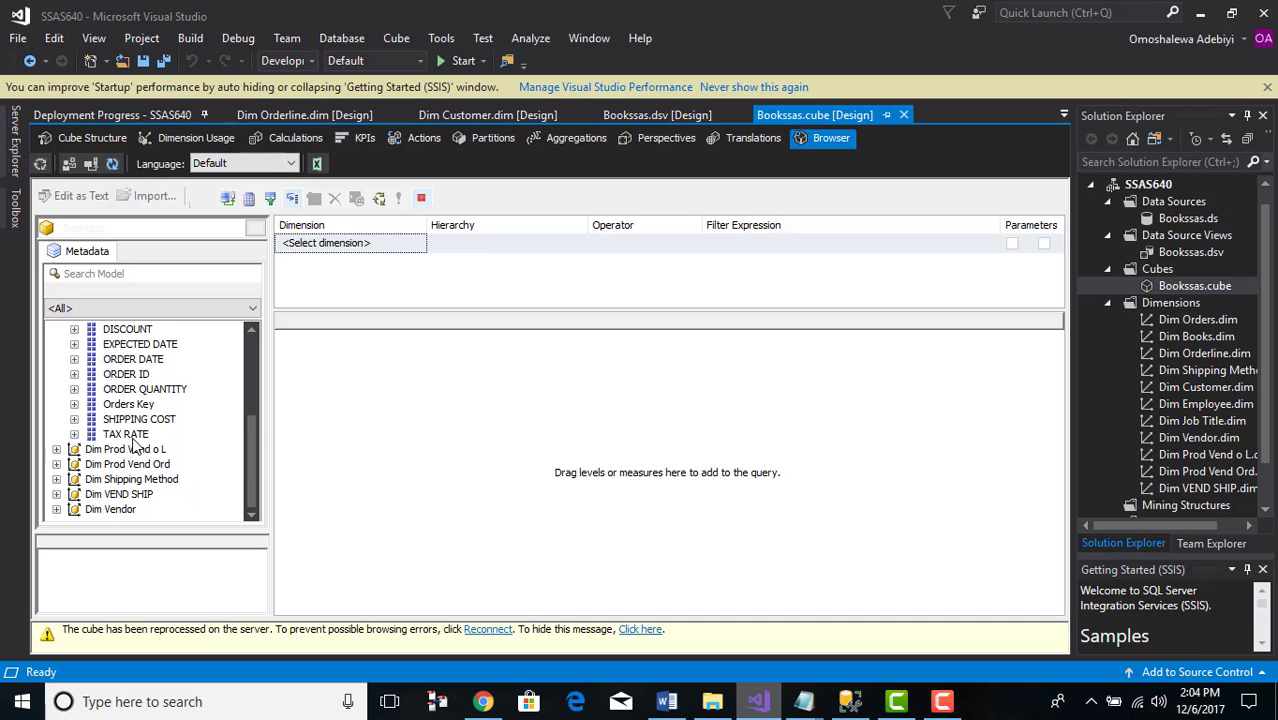
drag(251, 456, 270, 396)
click(57, 465)
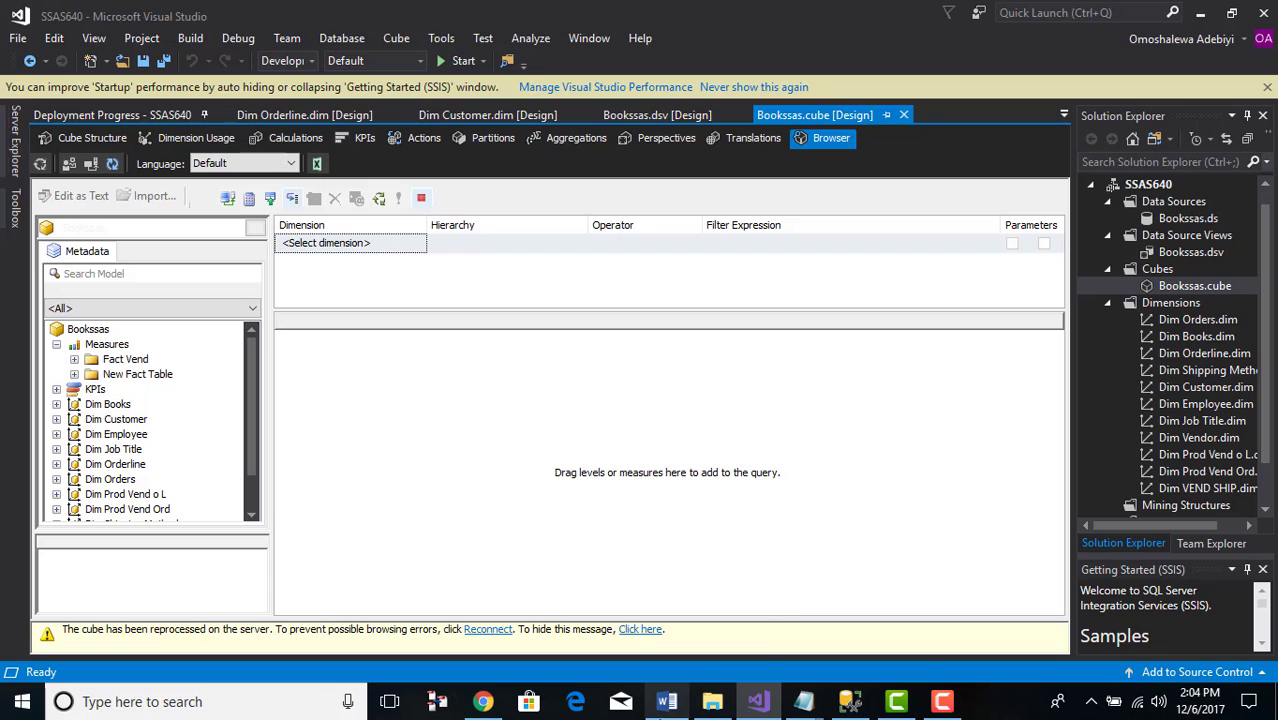
Switch to the Word document of test query screenshots to review the customer query 2.2, and return to Visual Studio
mouse_move(666, 701)
mouse_move(672, 630)
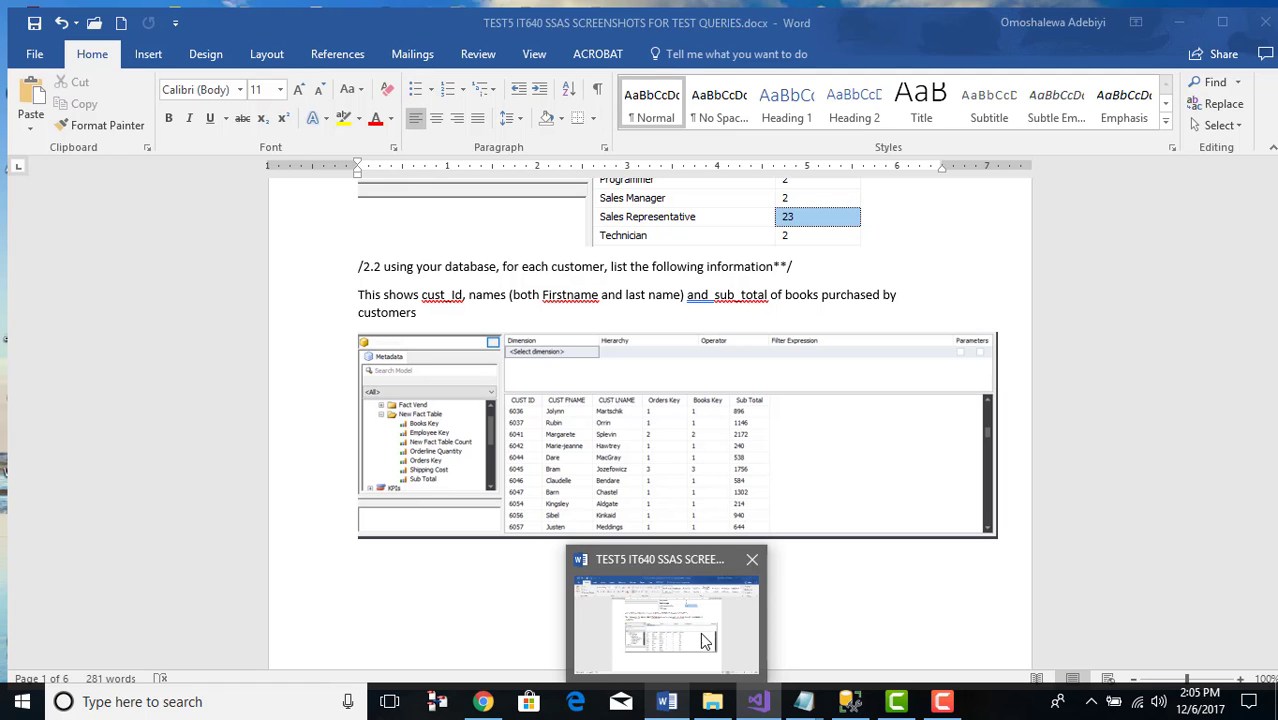
click(670, 625)
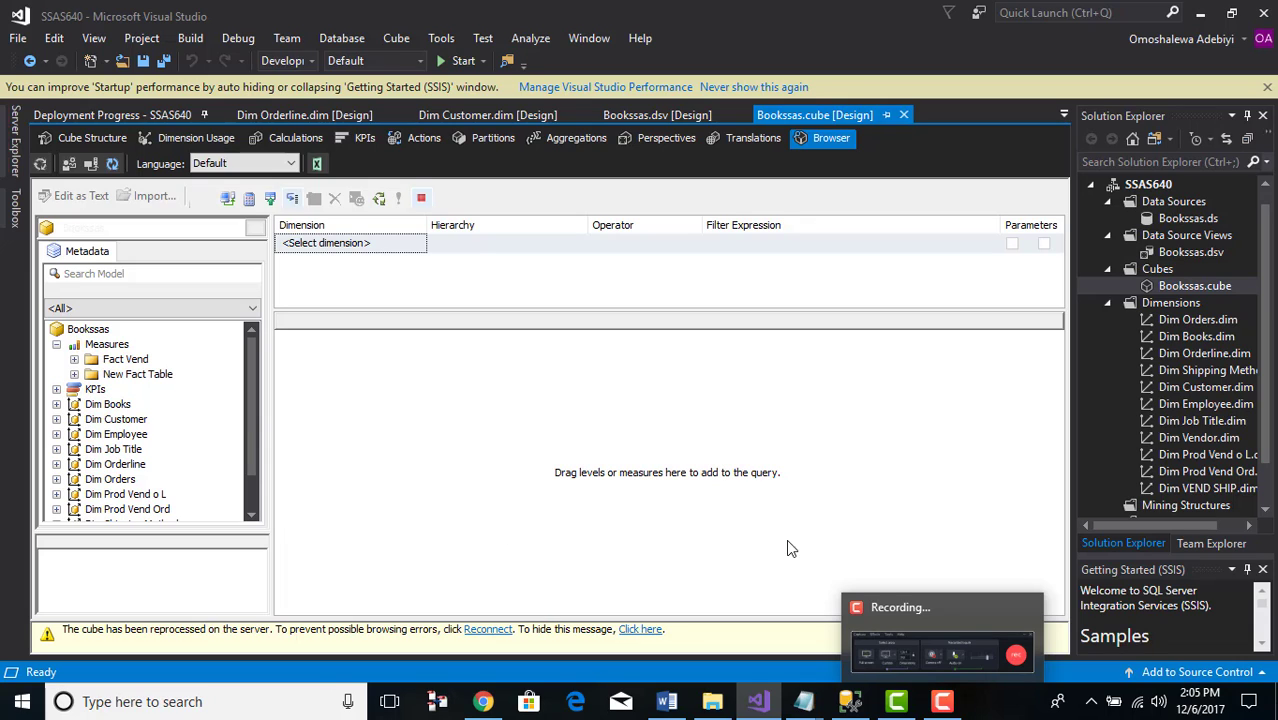
mouse_move(946, 592)
mouse_move(759, 702)
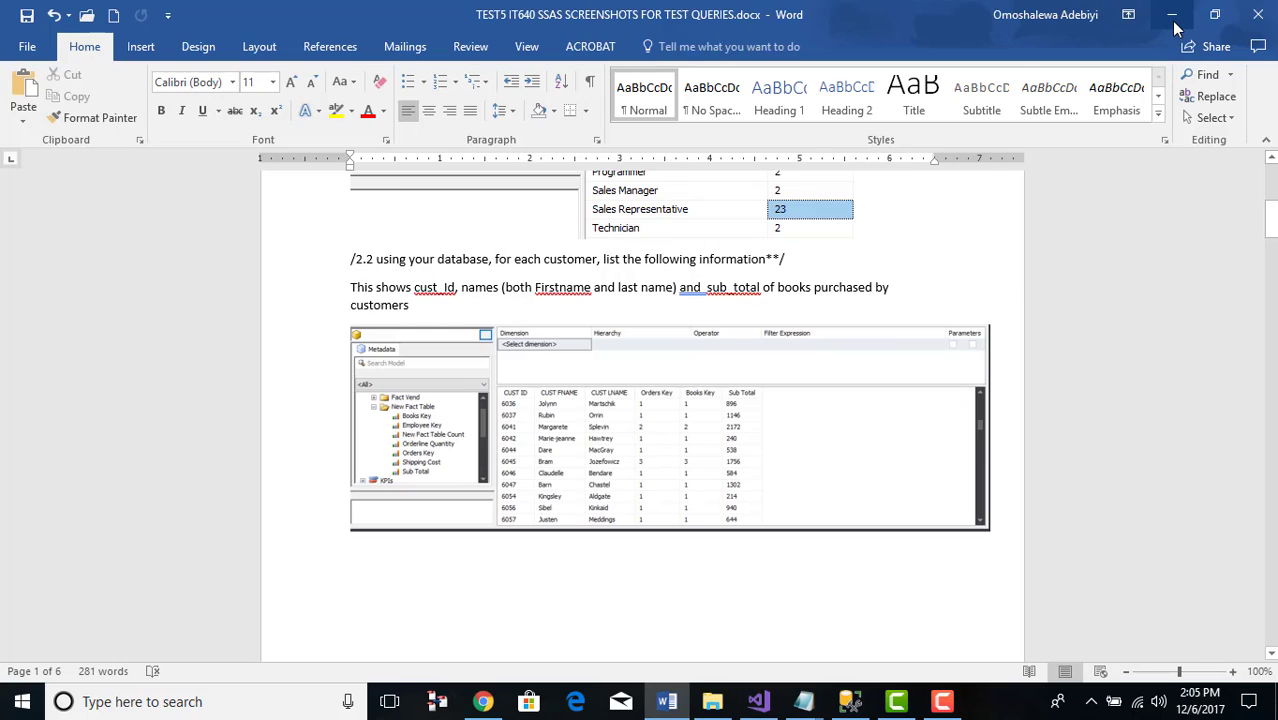
click(1170, 21)
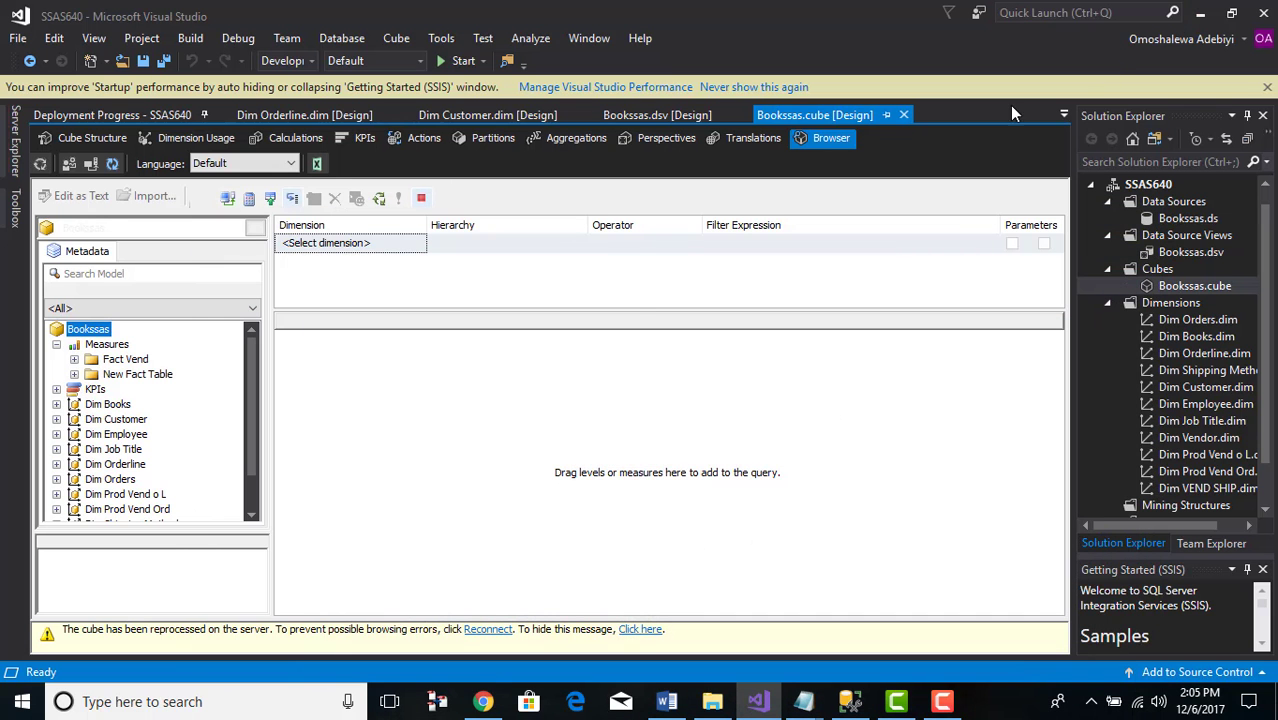
Add the CUST ID, CUST LNAME and CUST FNAME attributes from Dim Customer to the browser query
click(57, 419)
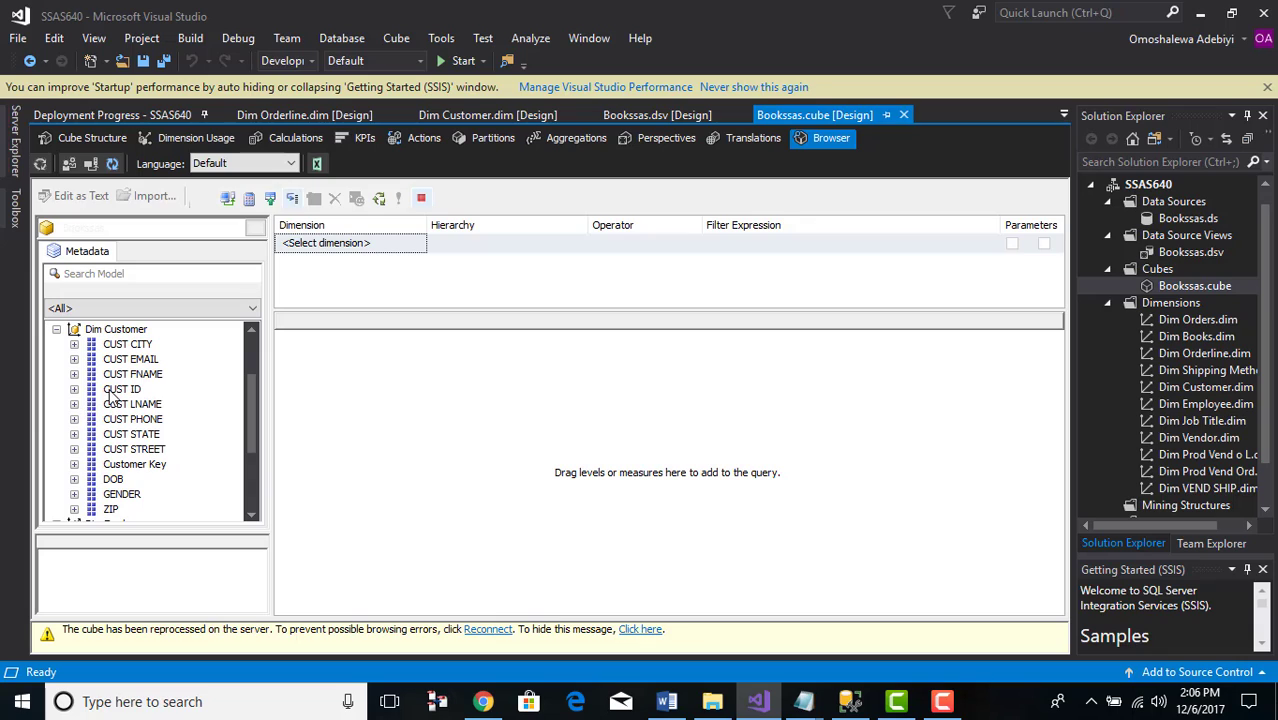
drag(112, 390, 322, 360)
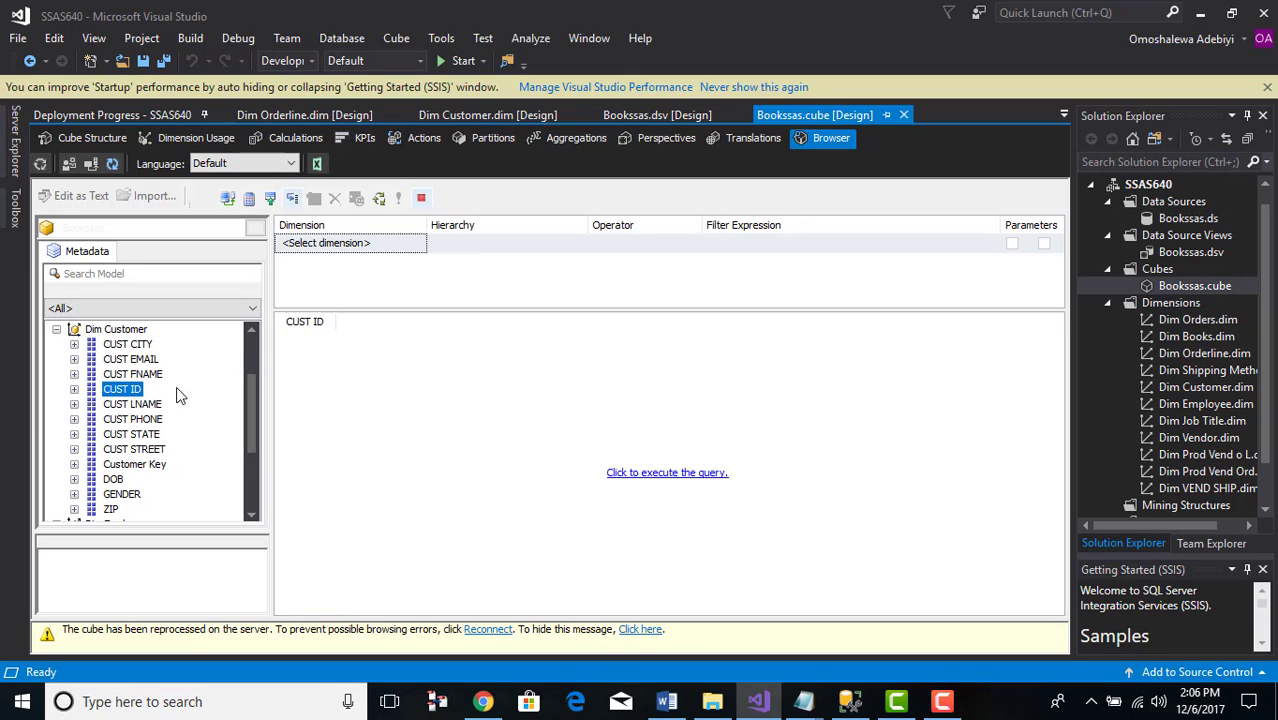
drag(140, 405, 386, 347)
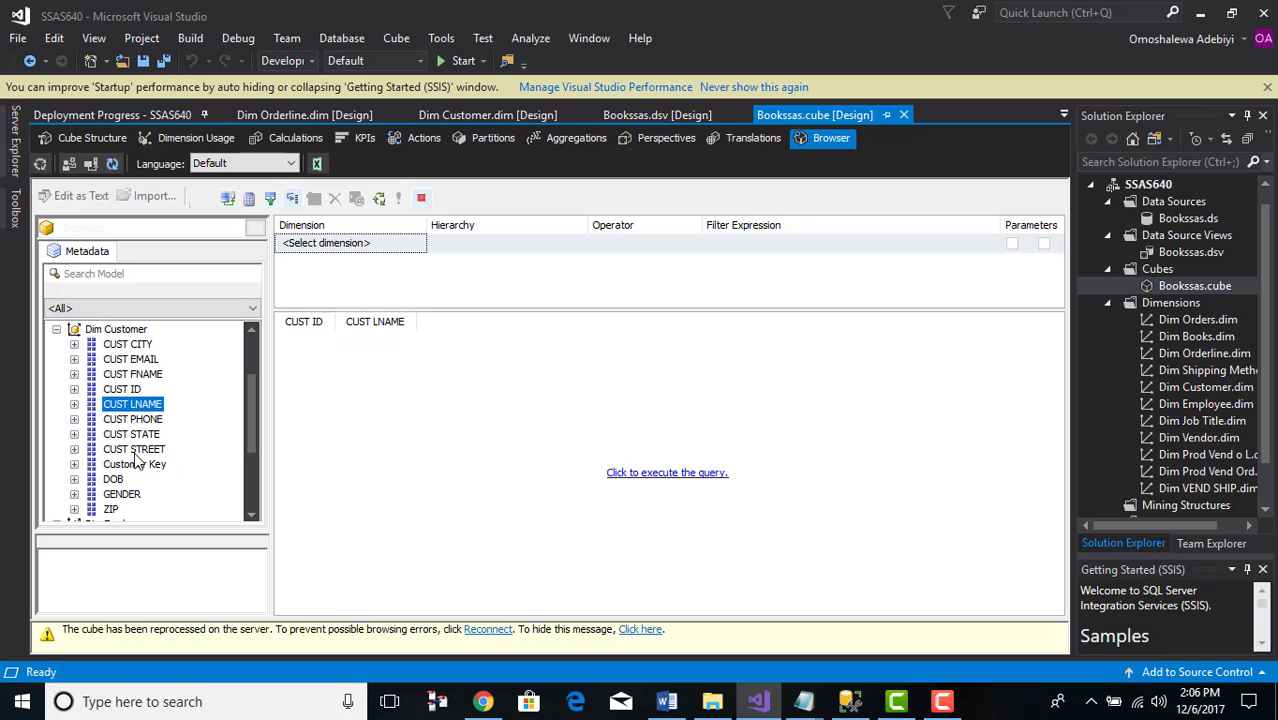
click(136, 376)
drag(138, 382, 462, 340)
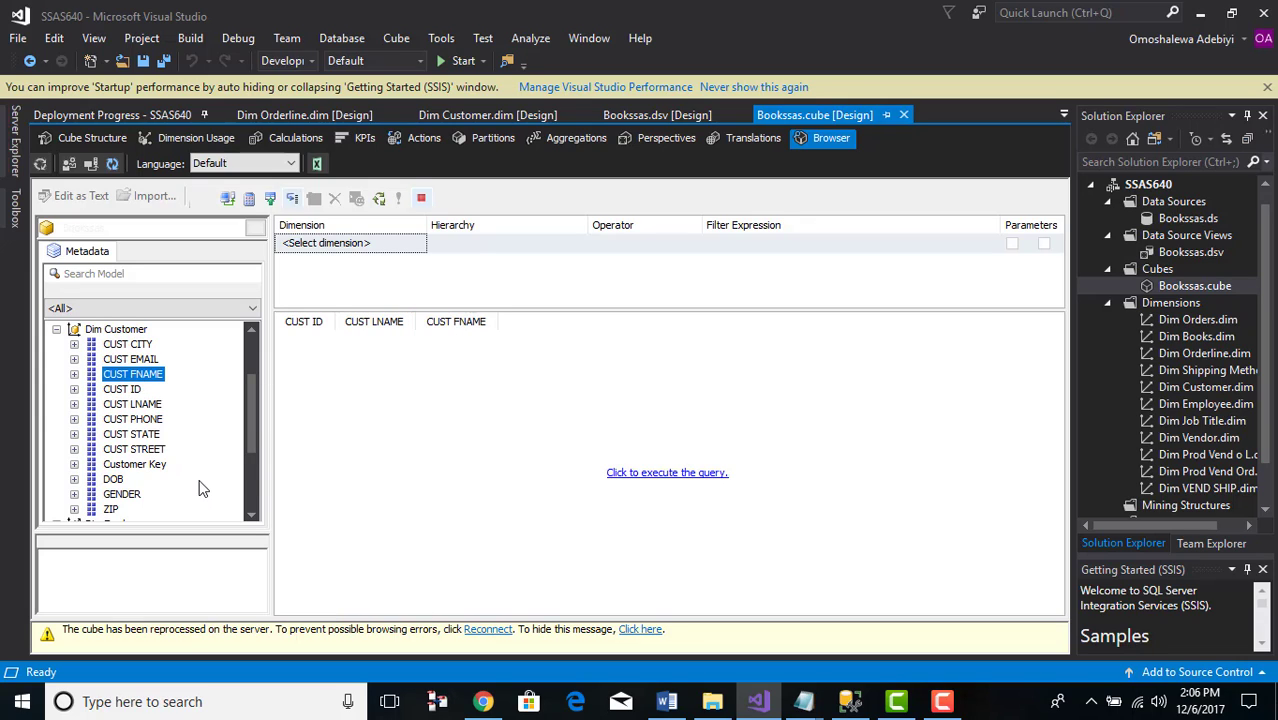
Add the Books Key attribute from Dim Books to the query after the customer columns
drag(250, 438, 258, 400)
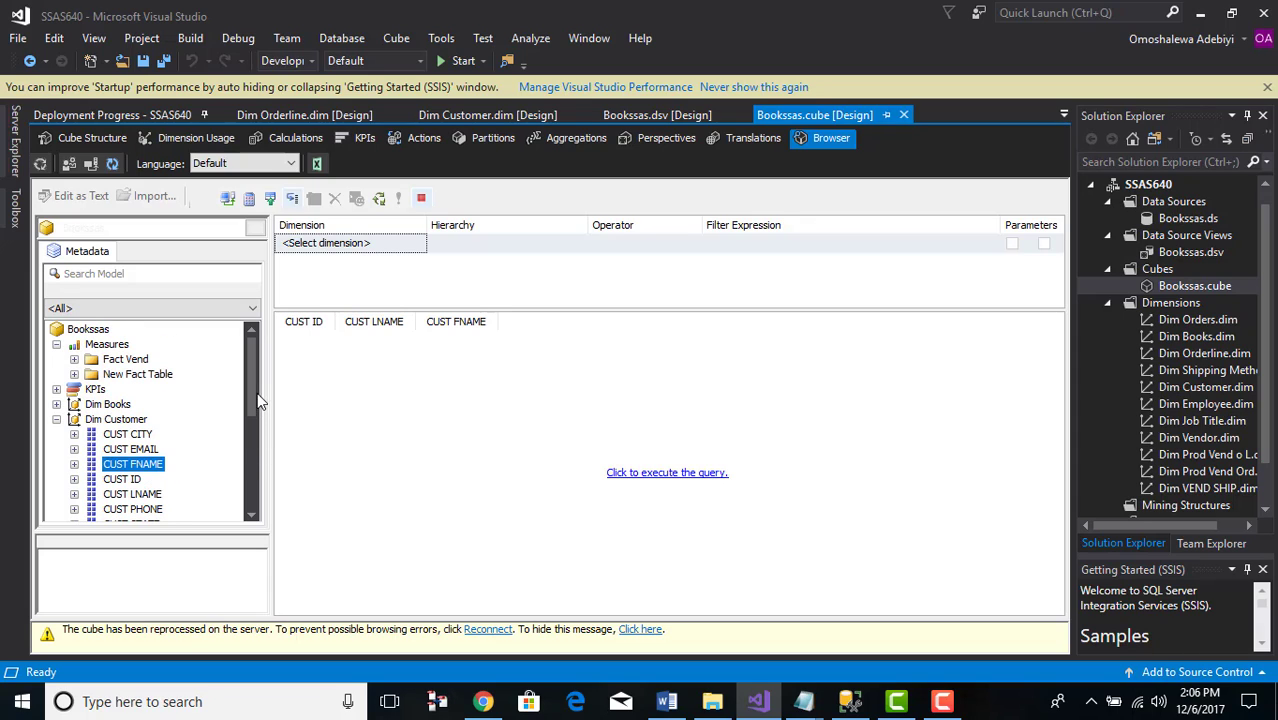
click(57, 404)
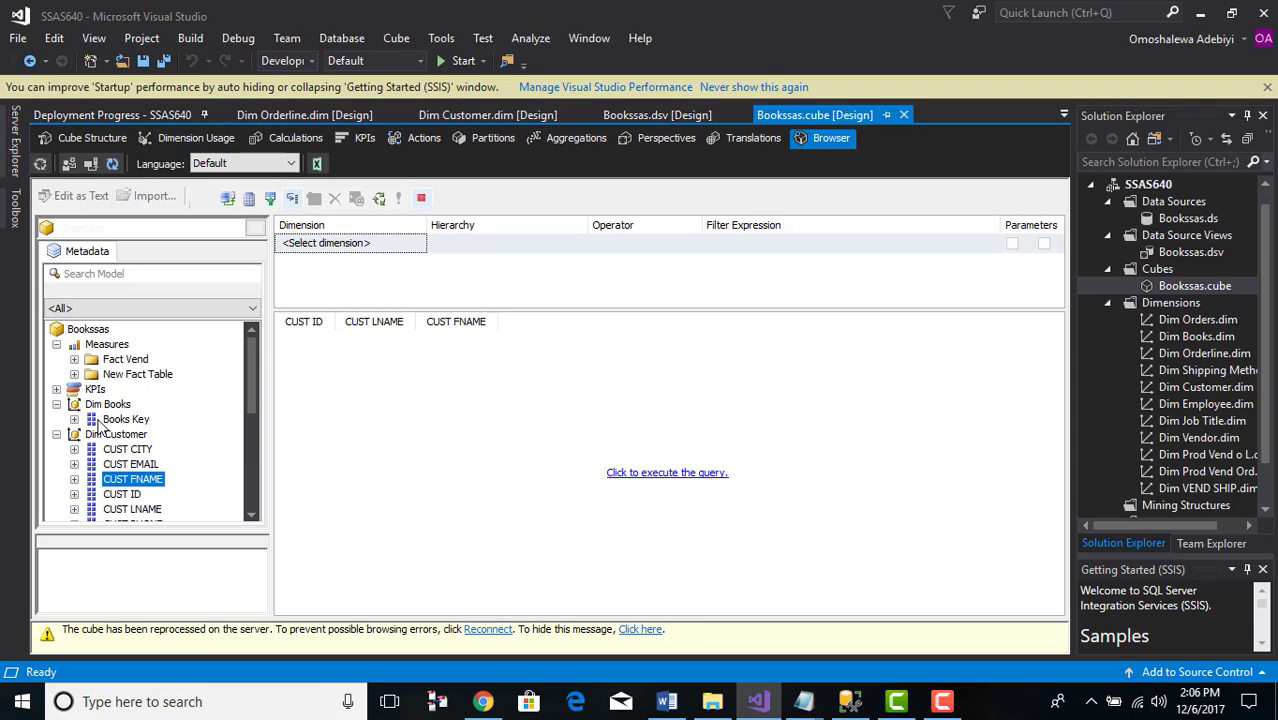
drag(112, 420, 536, 332)
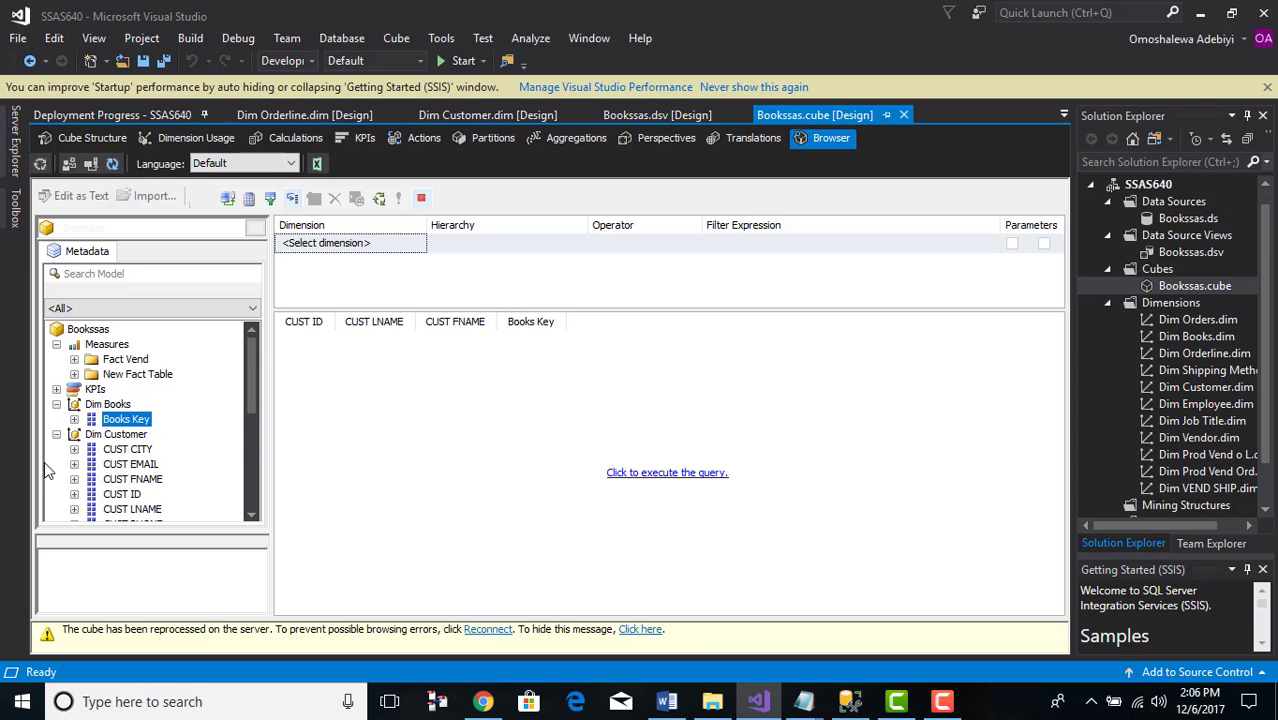
Add the Orders Key attribute from Dim Orders to the query after Books Key
scroll(104, 450, down, 3)
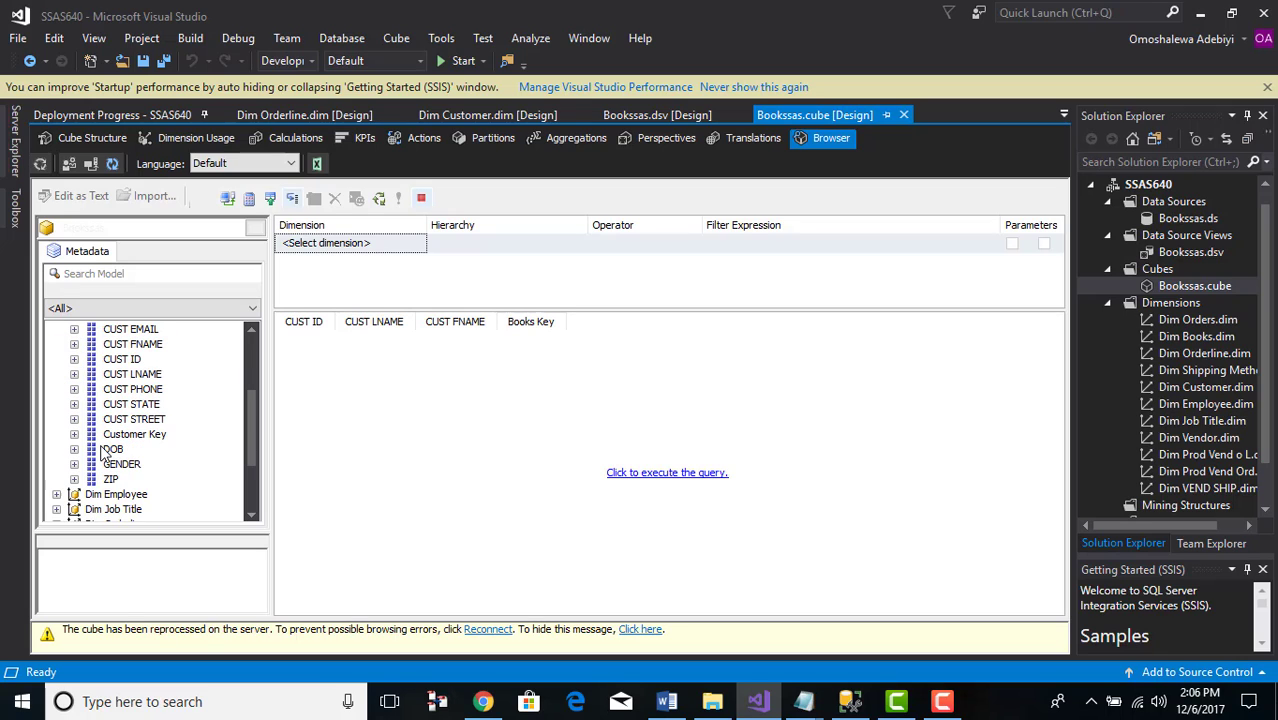
scroll(102, 452, down, 3)
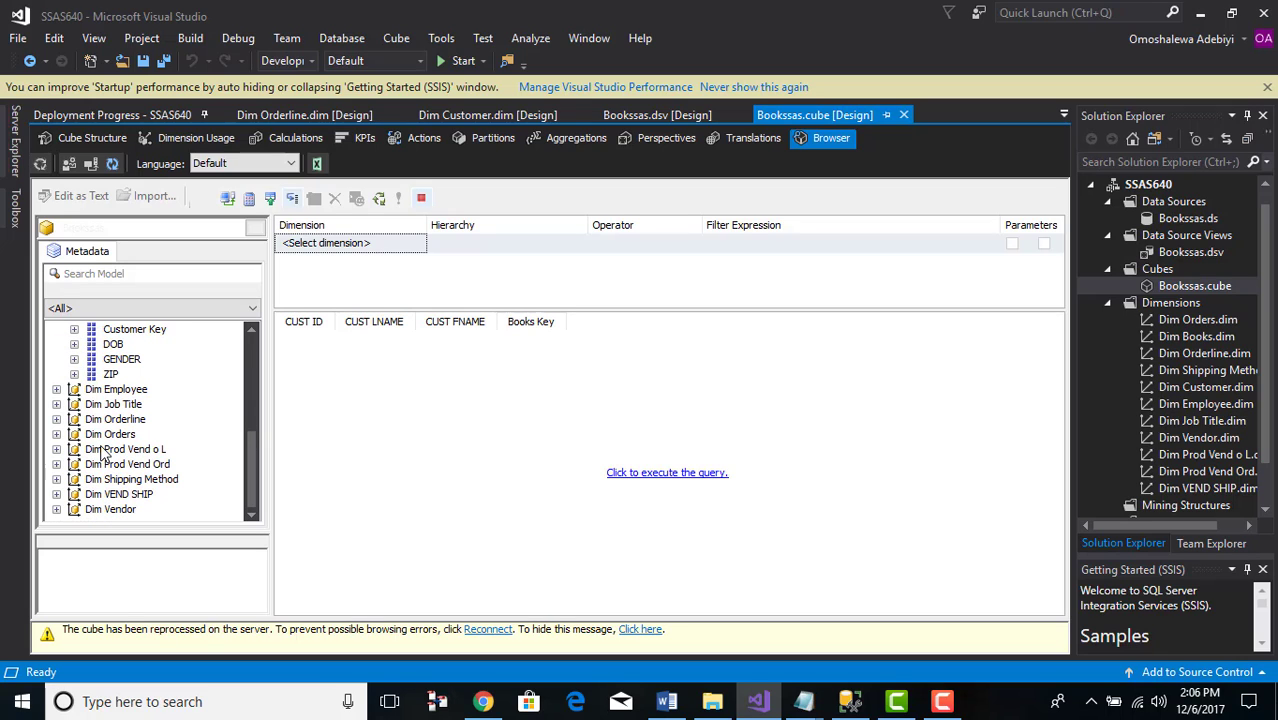
click(57, 435)
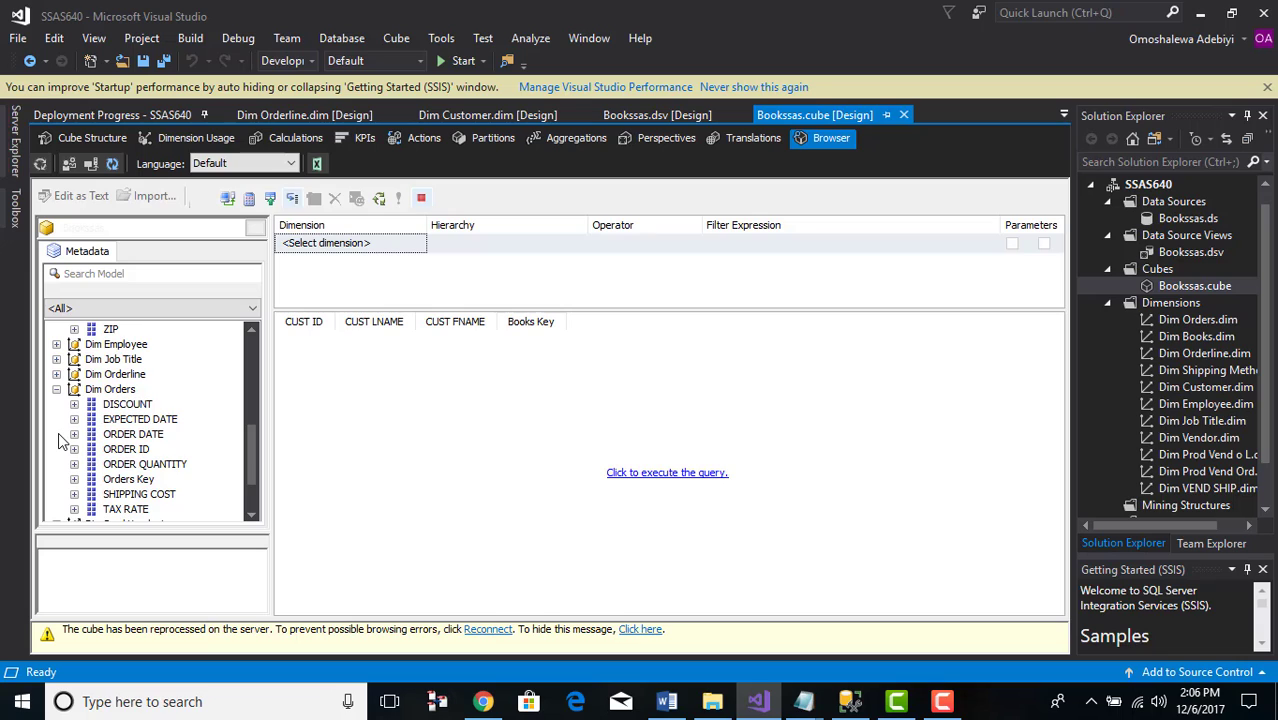
scroll(60, 440, down, 2)
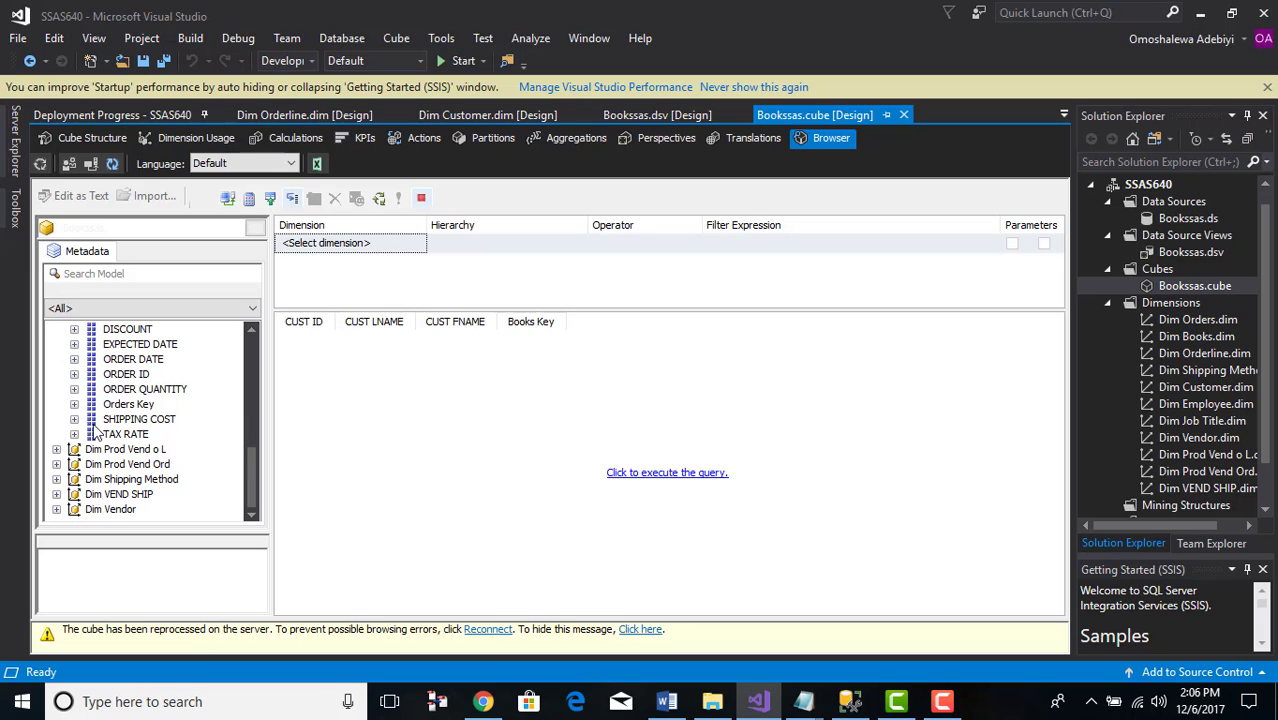
click(146, 405)
drag(146, 405, 668, 357)
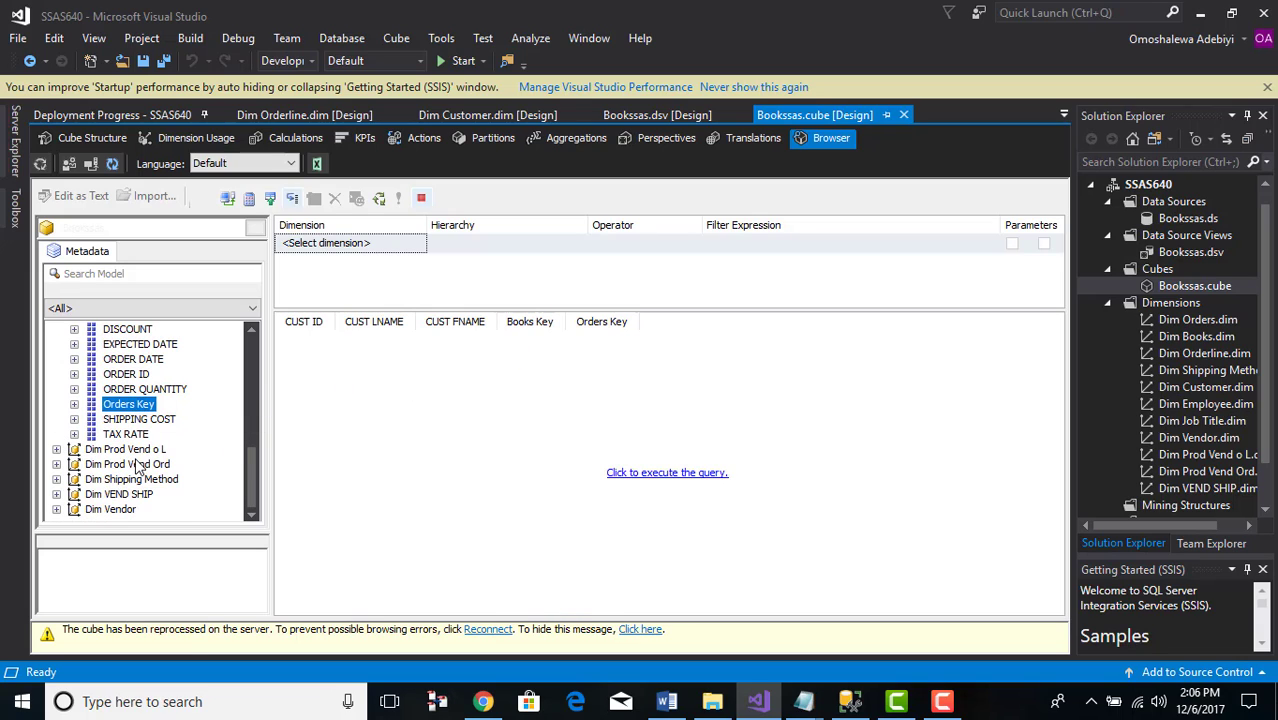
Add the Sub Total measure from New Fact Table as the last column and execute the query
scroll(143, 450, up, 3)
scroll(143, 452, up, 5)
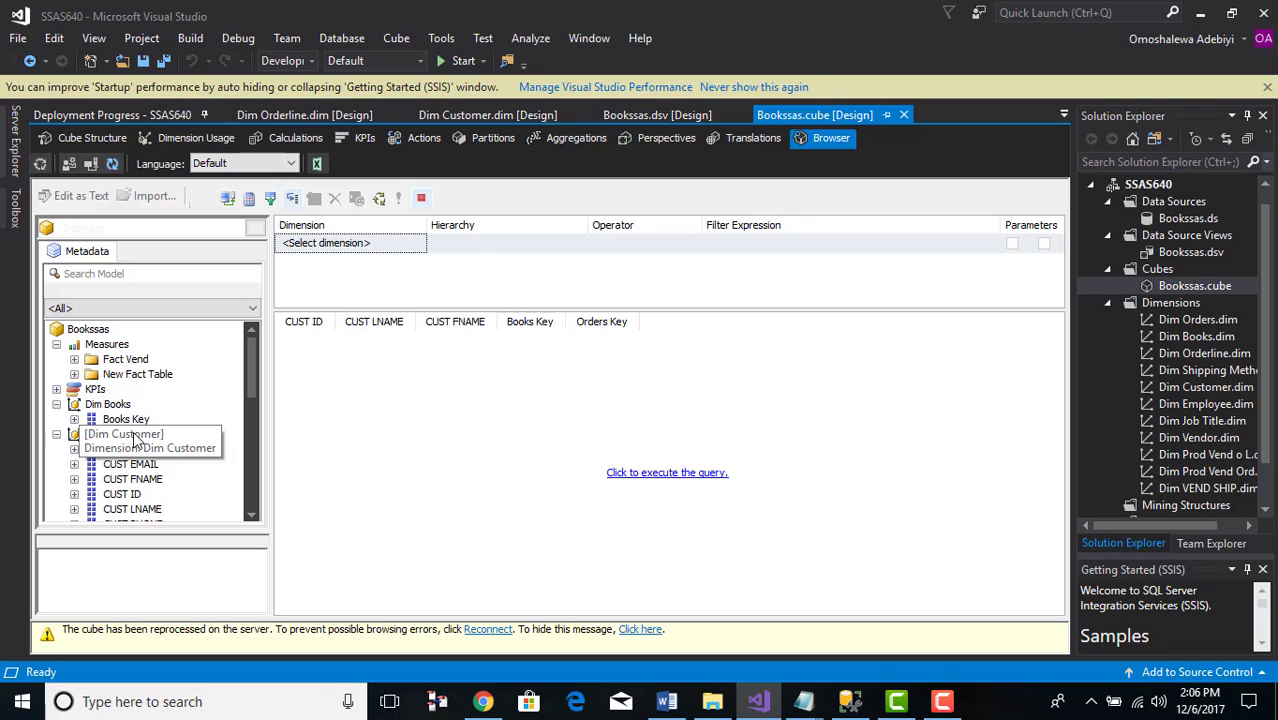
click(75, 376)
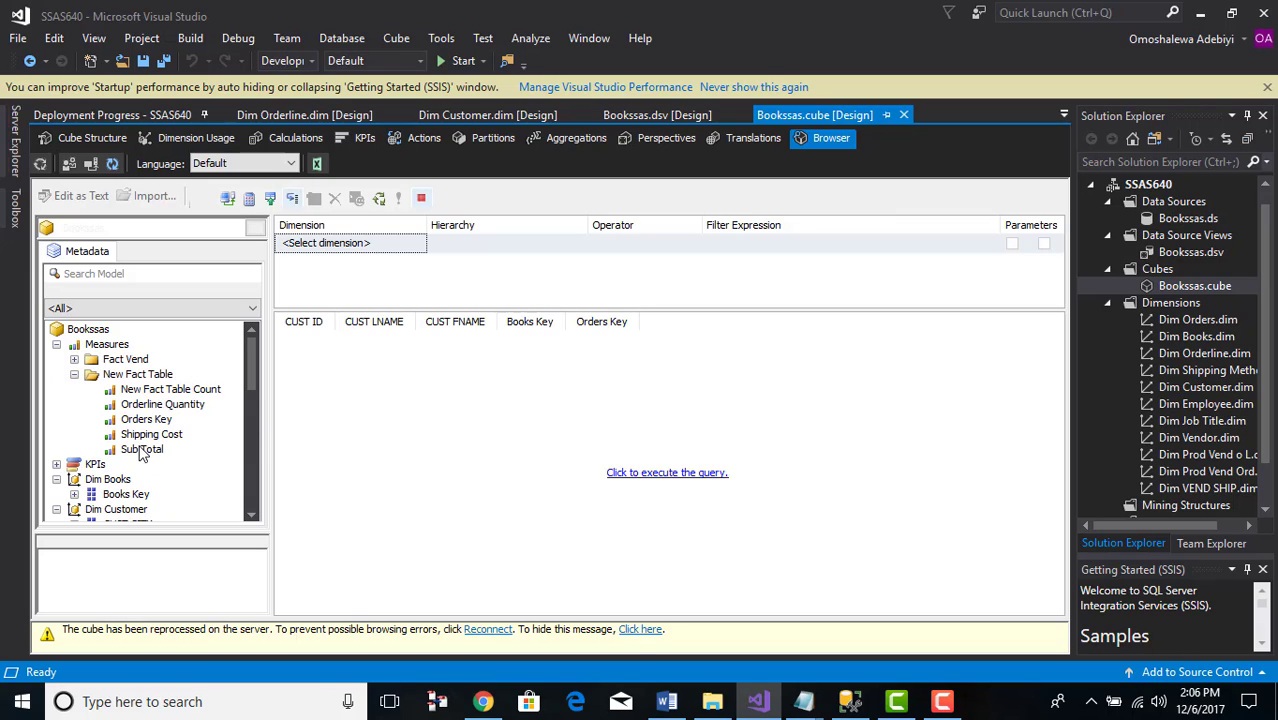
drag(127, 459, 670, 322)
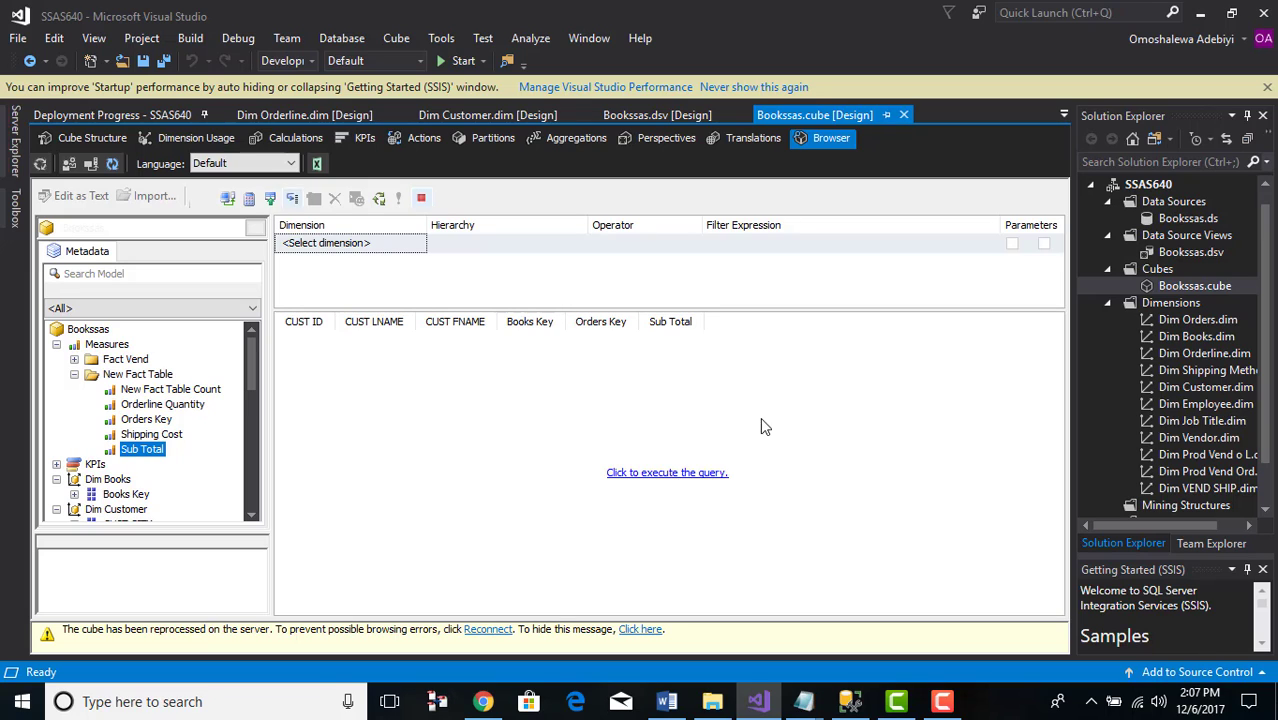
click(688, 485)
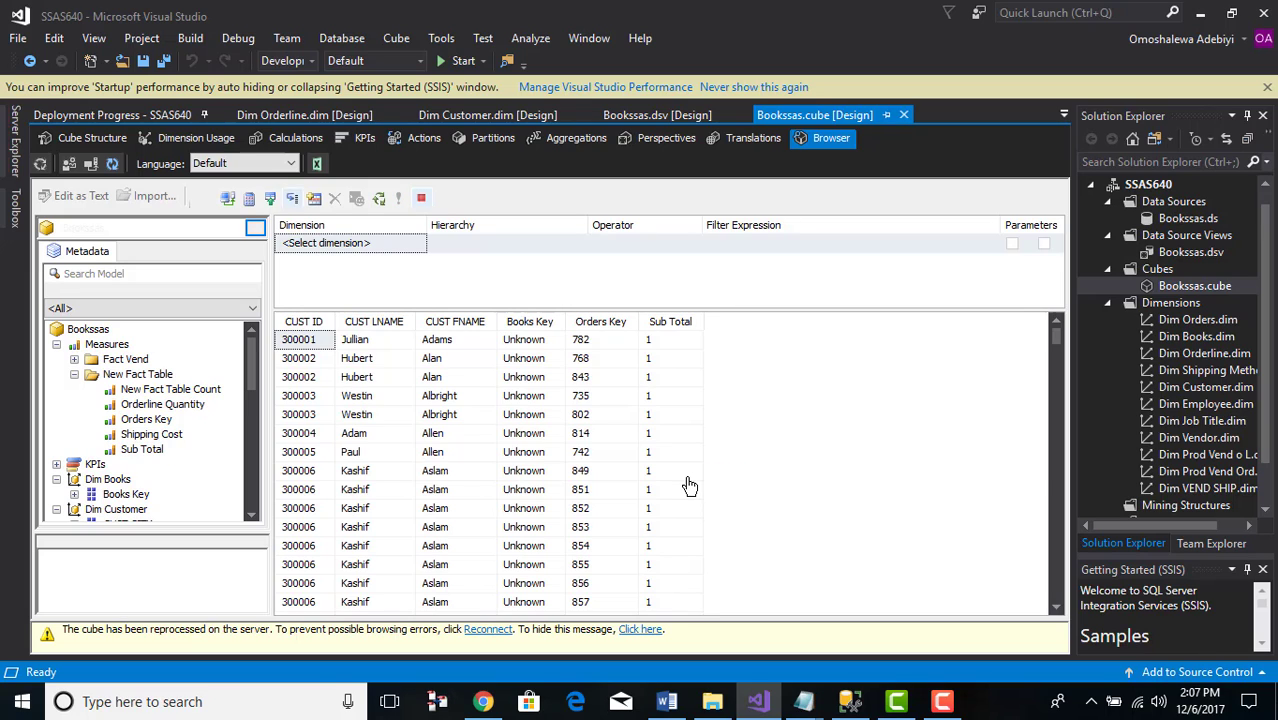
Examine the query results for each customer's book keys, order keys and subtotals
scroll(505, 430, down, 14)
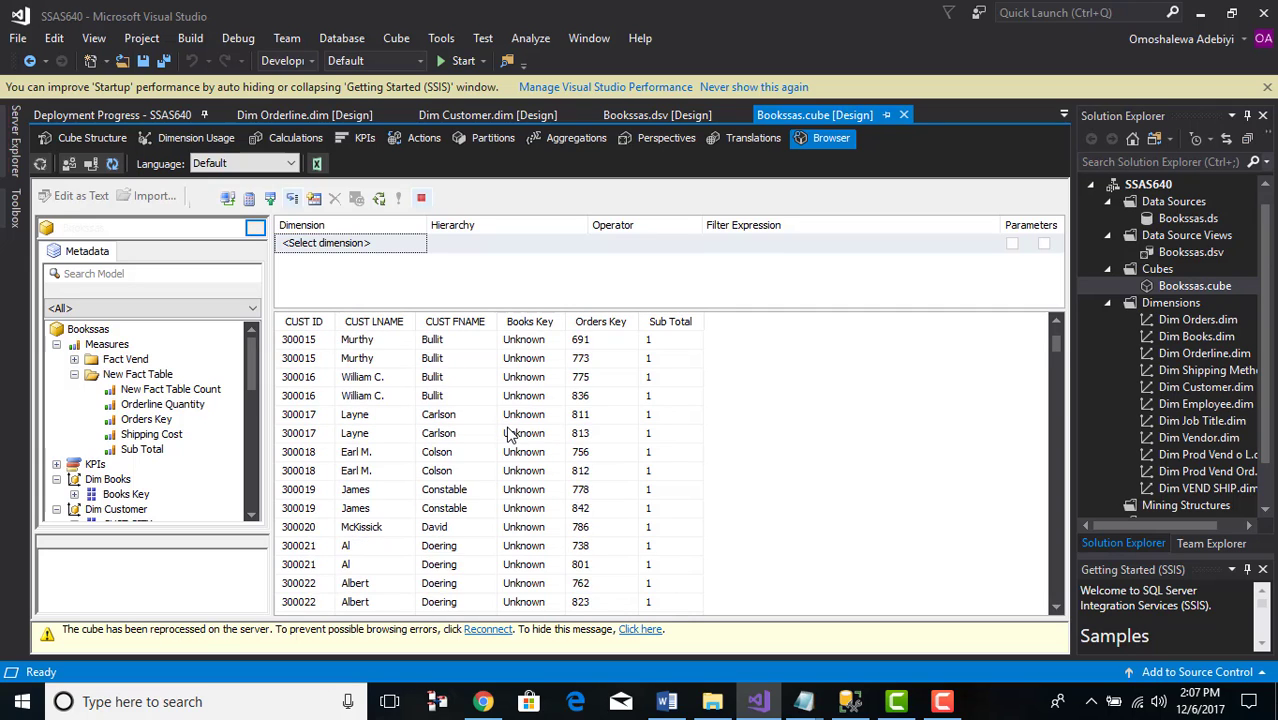
scroll(510, 433, down, 15)
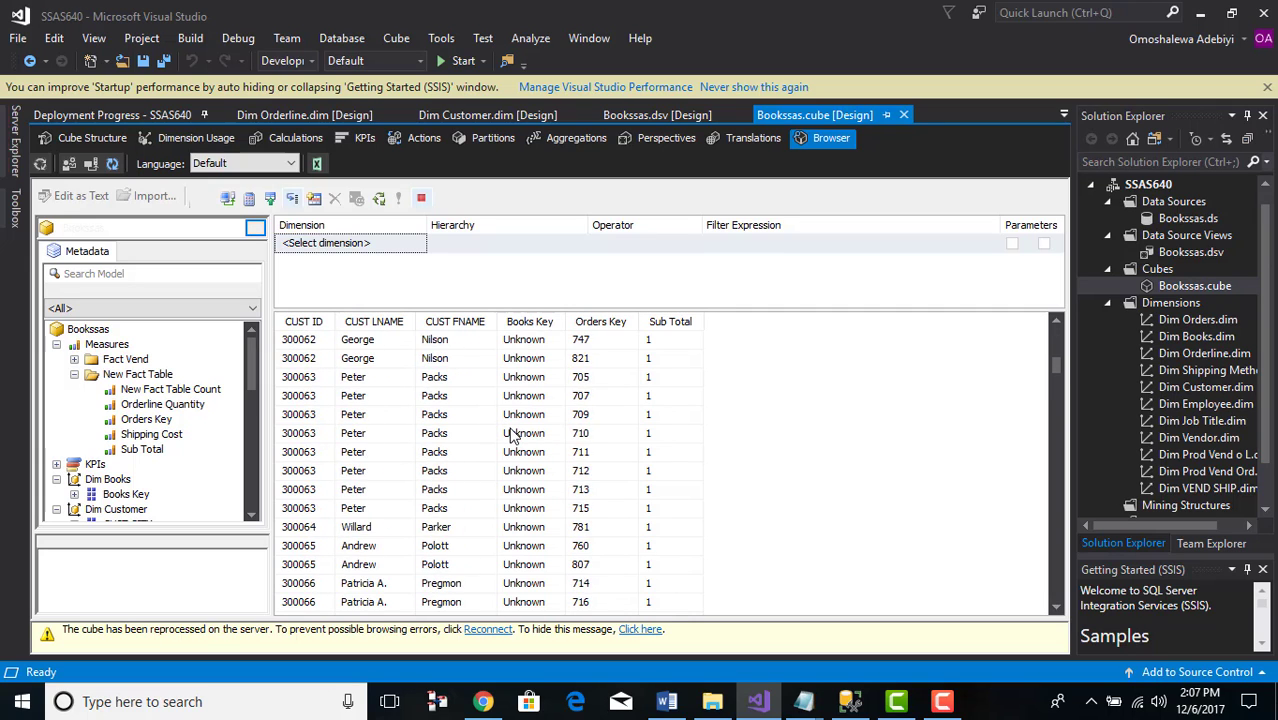
scroll(512, 433, down, 2)
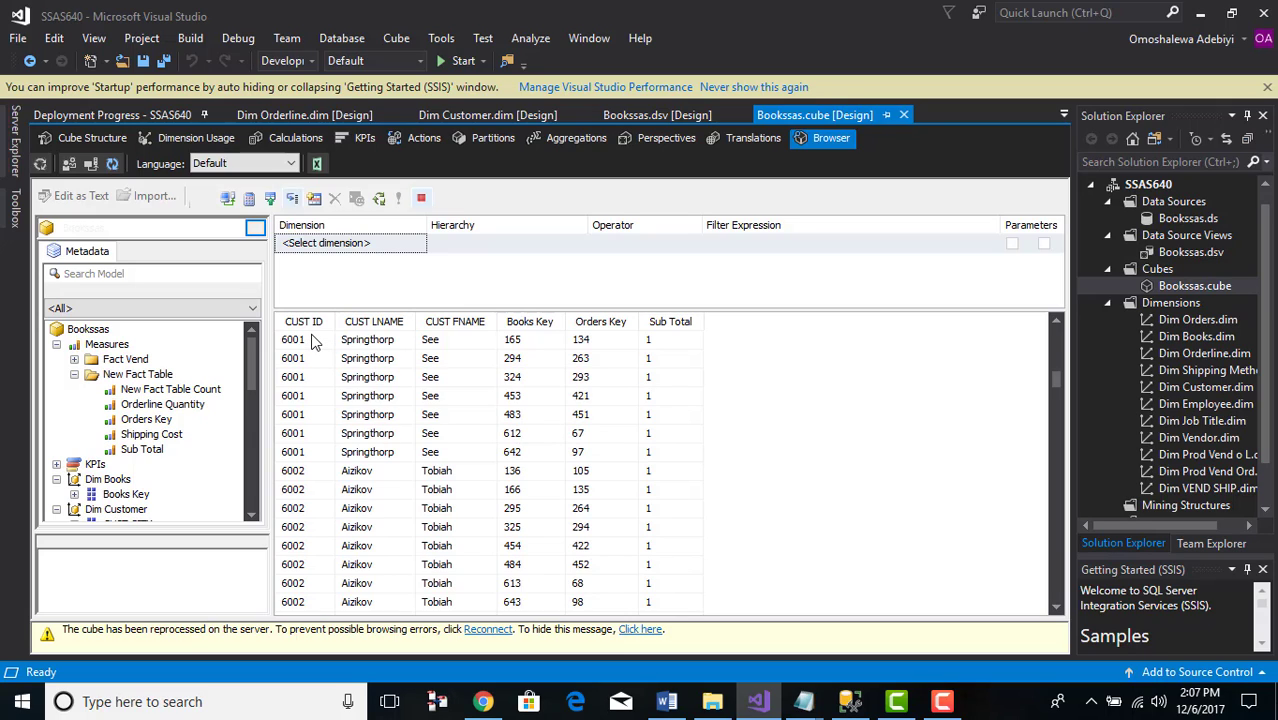
scroll(315, 343, down, 5)
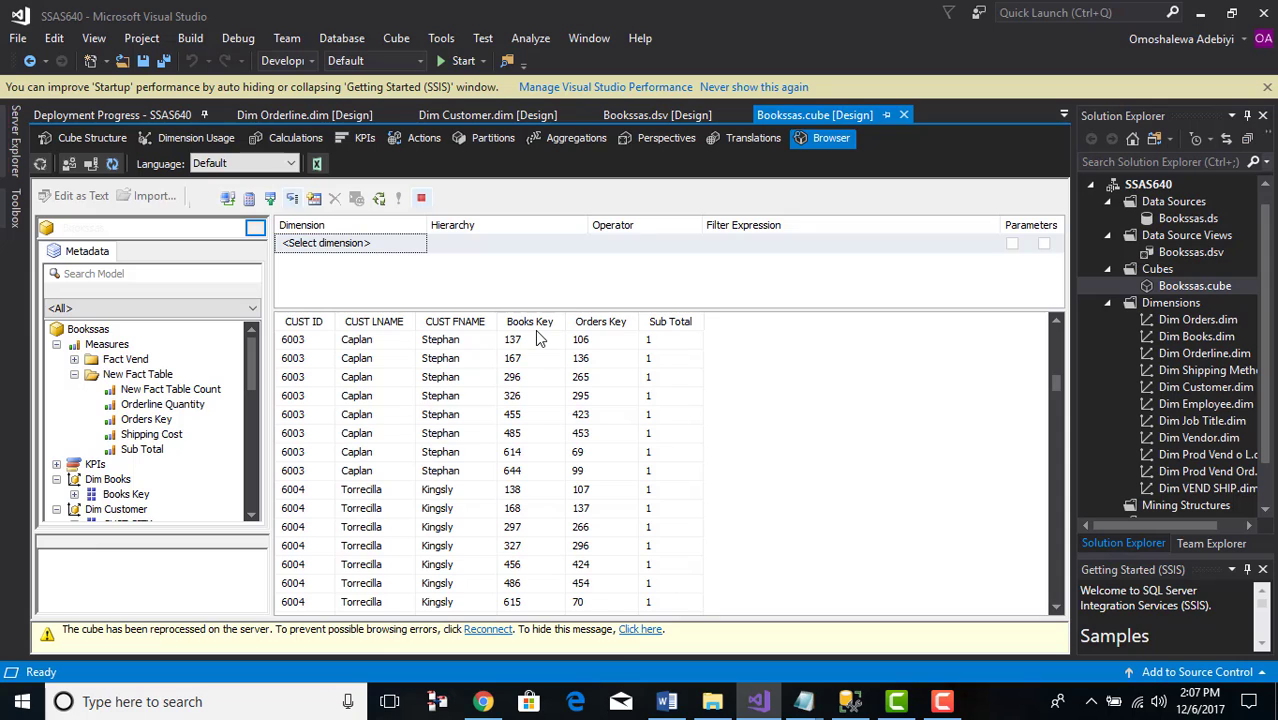
scroll(537, 339, down, 13)
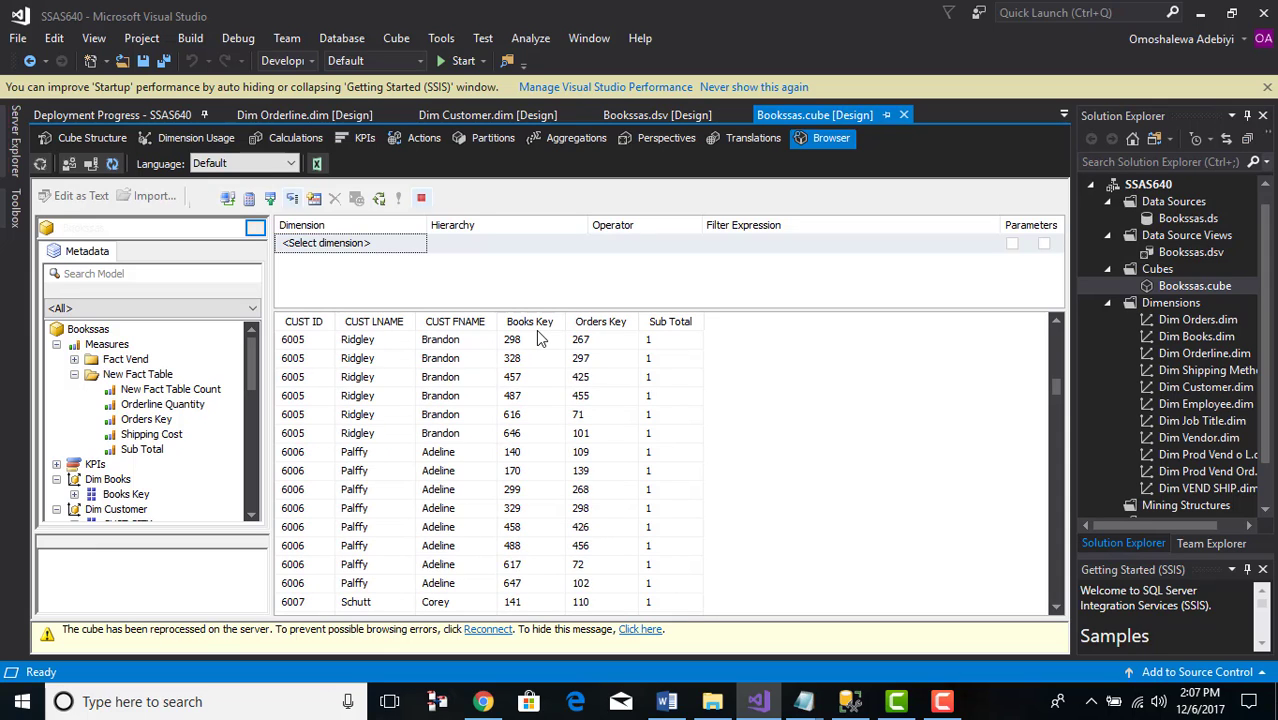
scroll(537, 339, down, 13)
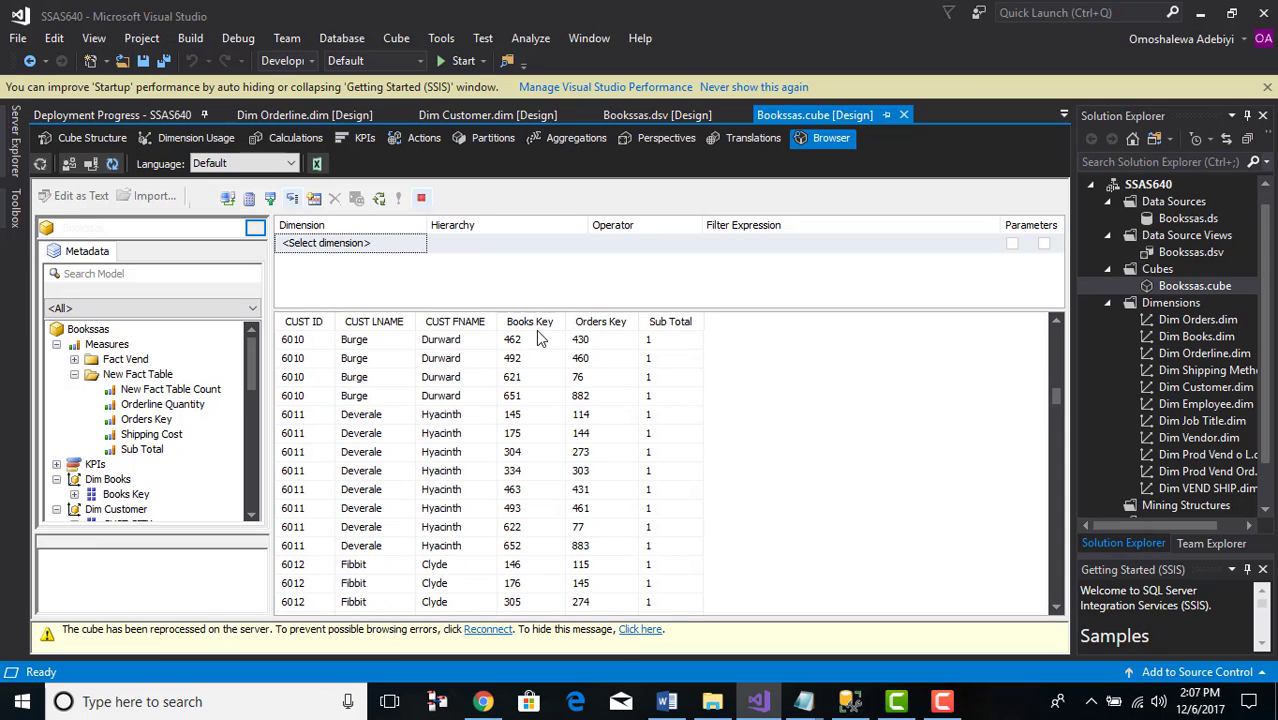
scroll(537, 339, down, 13)
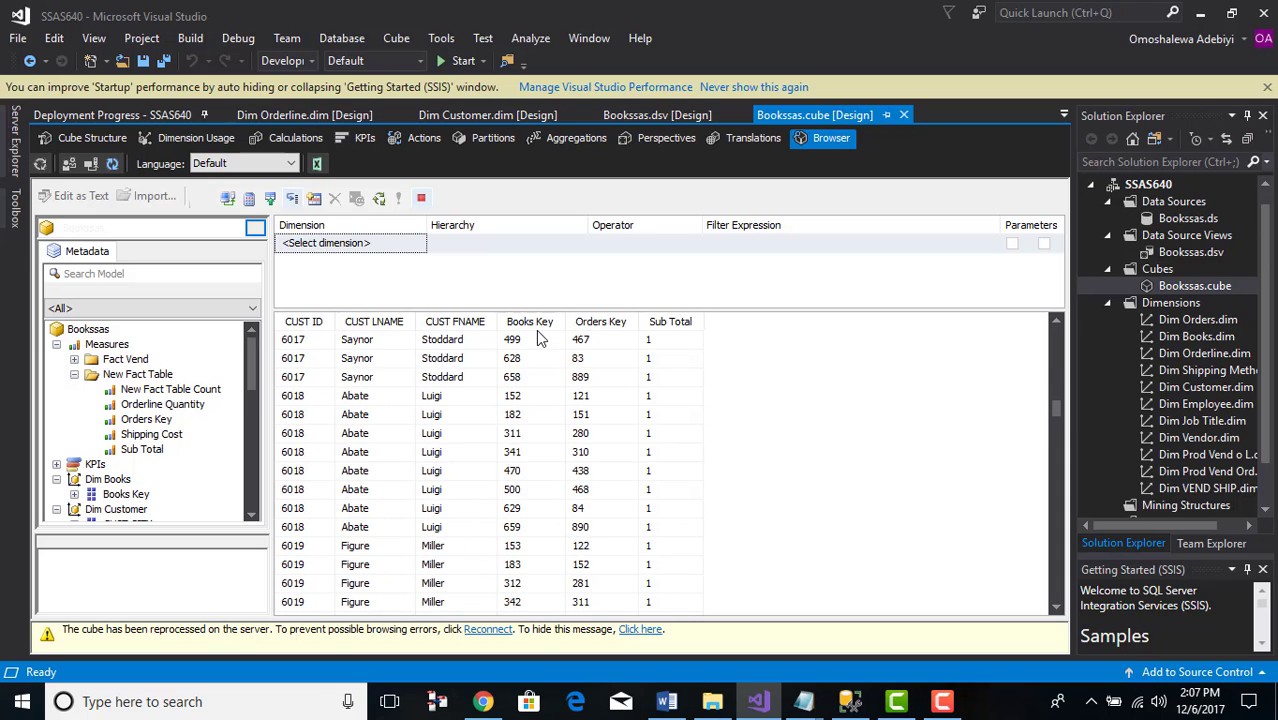
scroll(537, 339, down, 13)
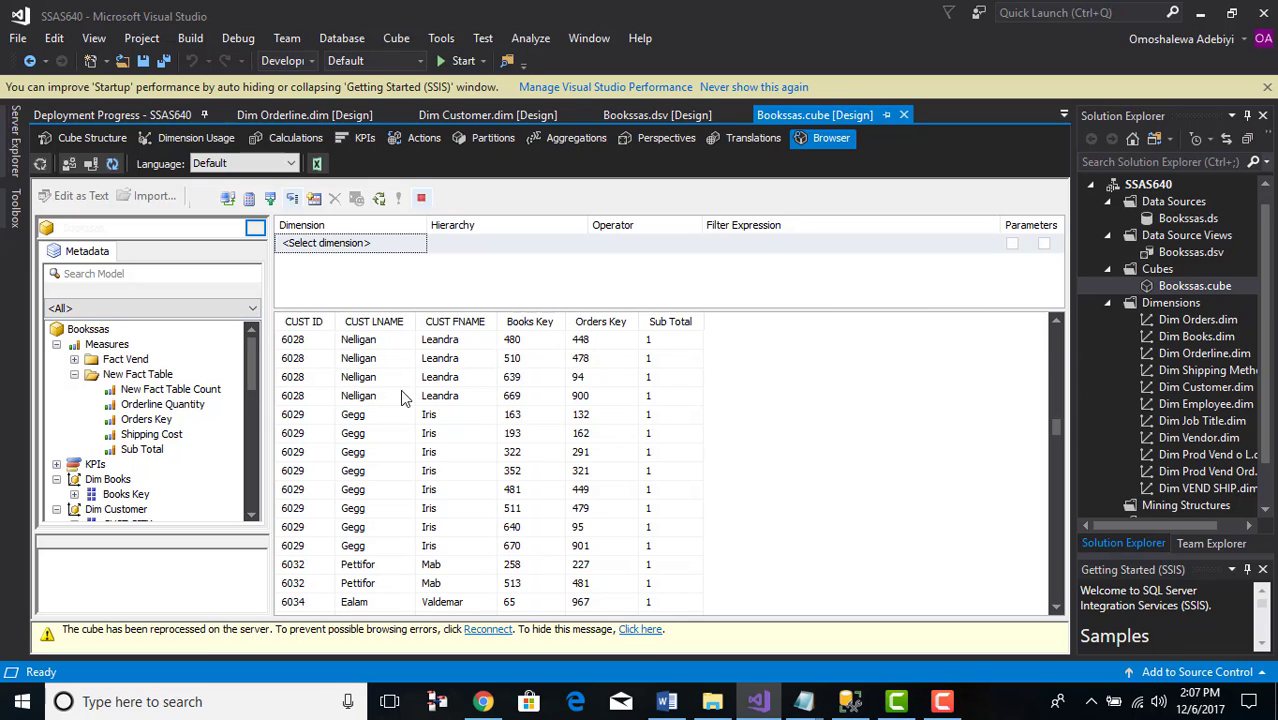
Clear the query grid and expand the Dim Employee dimension in the cube metadata
right_click(676, 441)
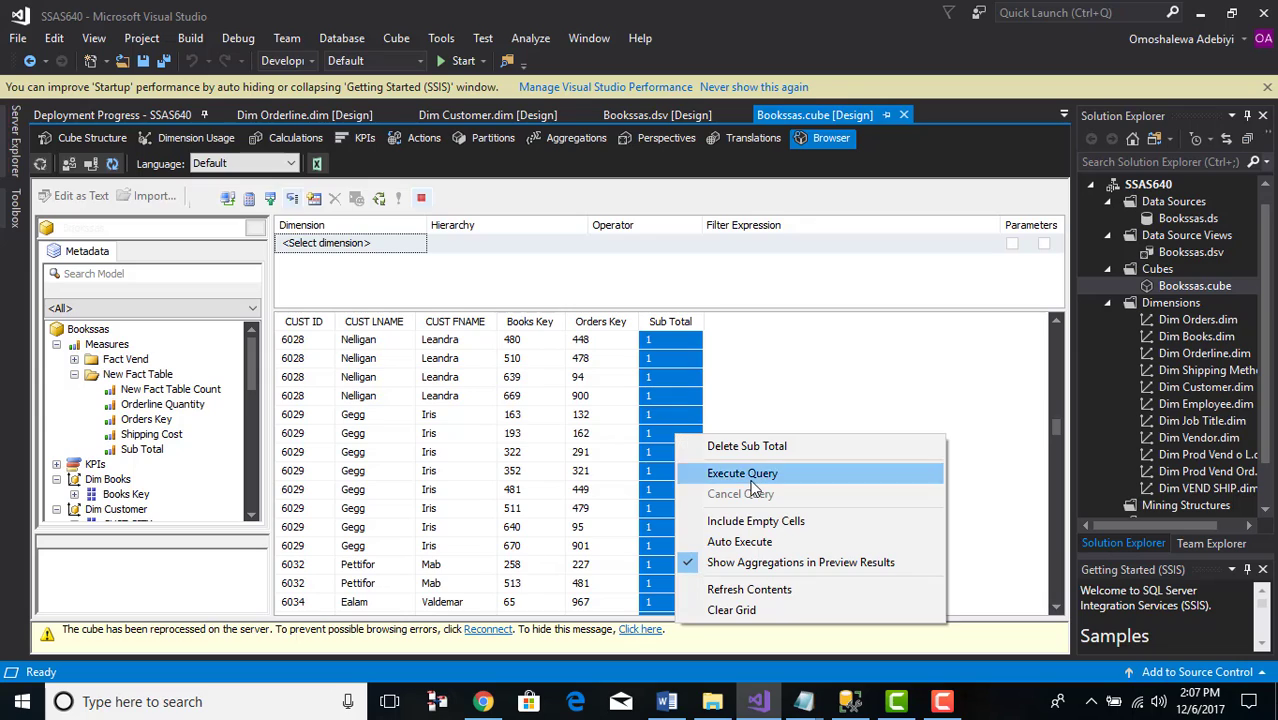
click(755, 612)
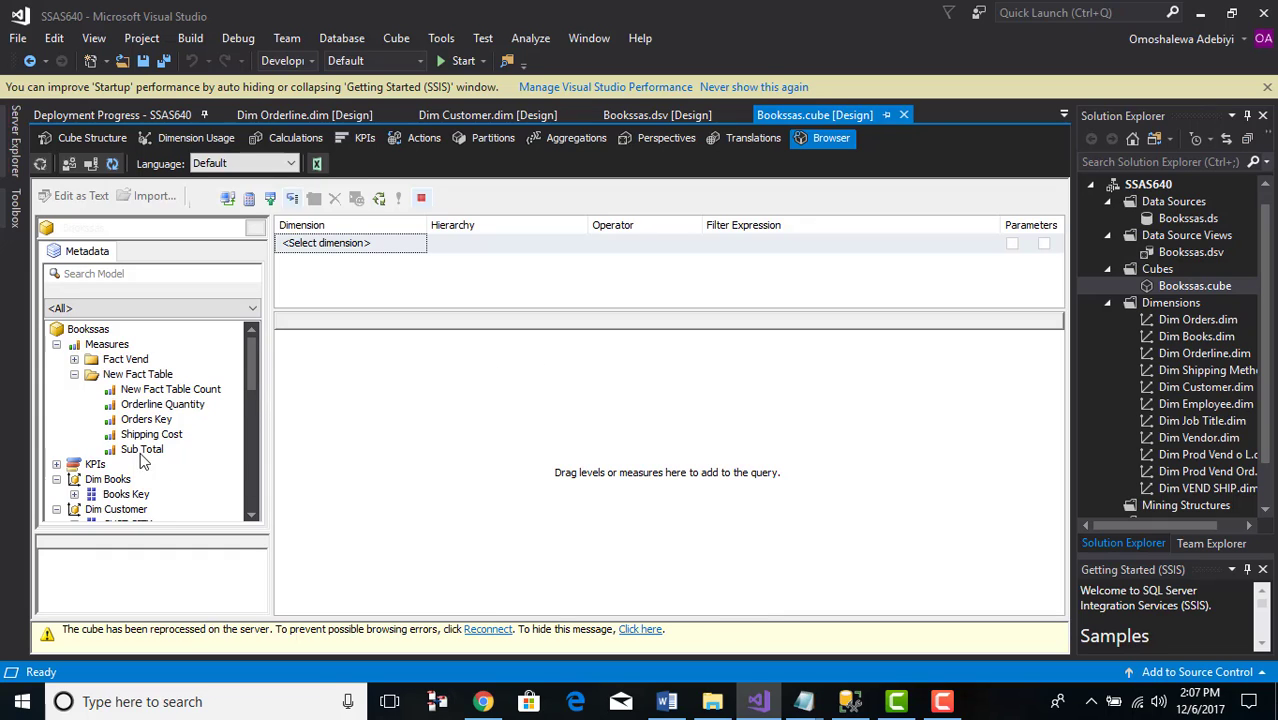
scroll(127, 452, down, 1)
scroll(130, 462, down, 2)
scroll(130, 460, down, 3)
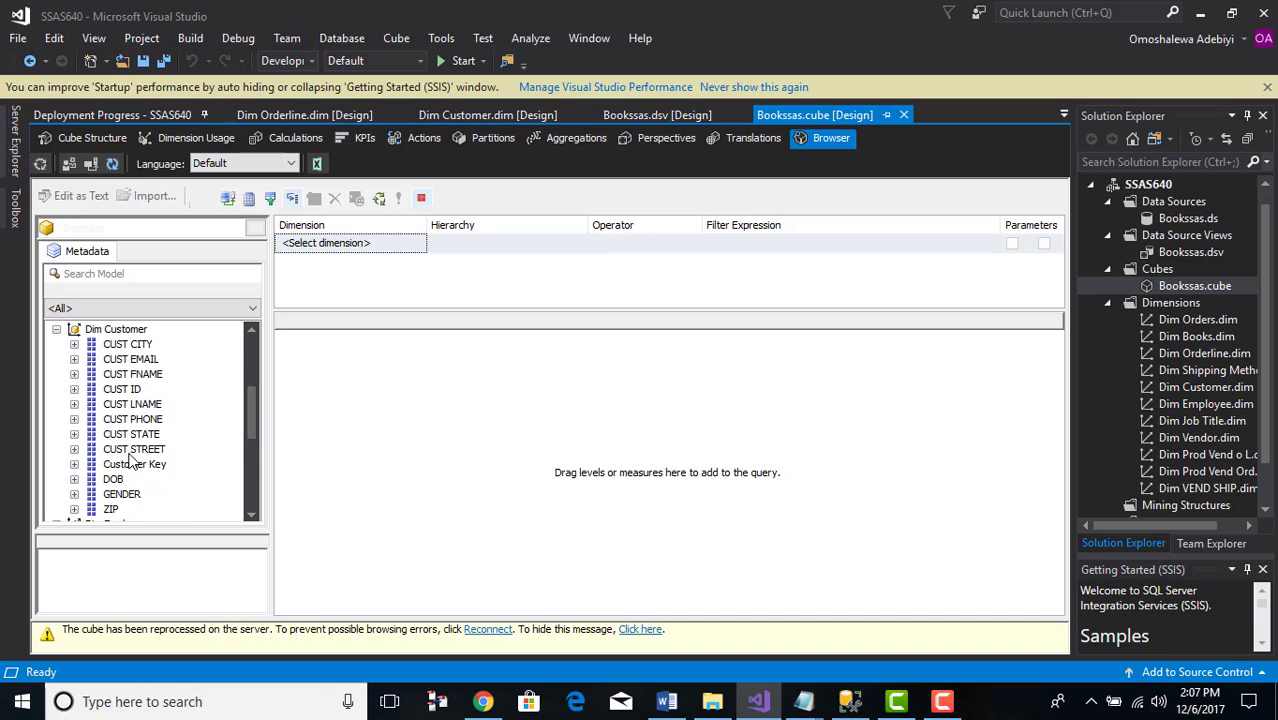
click(57, 434)
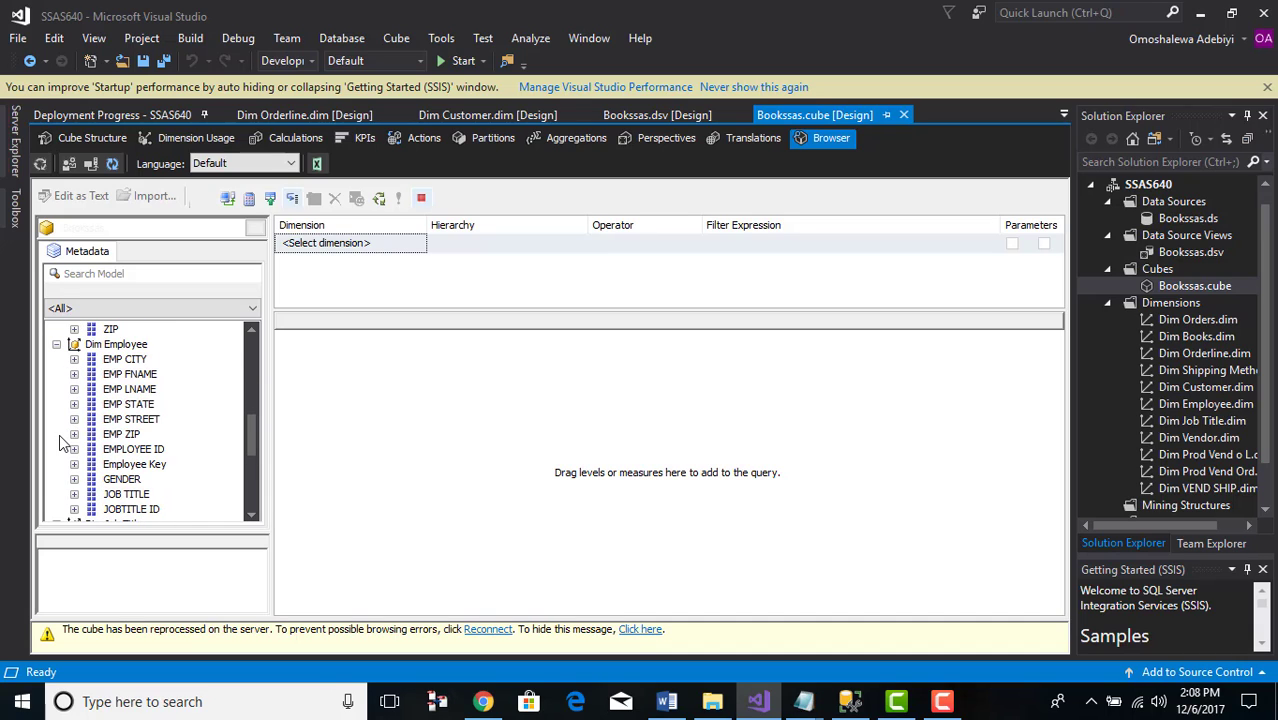
Add the EMP FNAME, EMP LNAME and EMP STREET attributes from Dim Employee to the query as columns
click(106, 377)
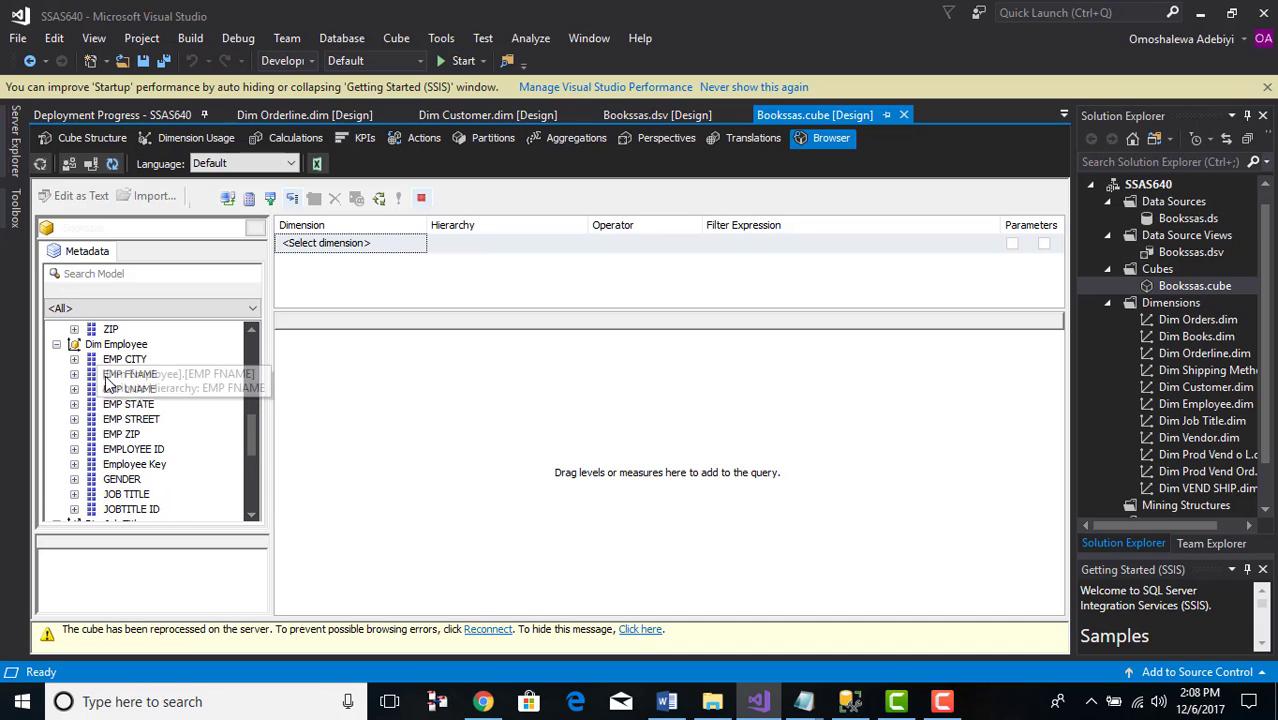
drag(108, 383, 344, 372)
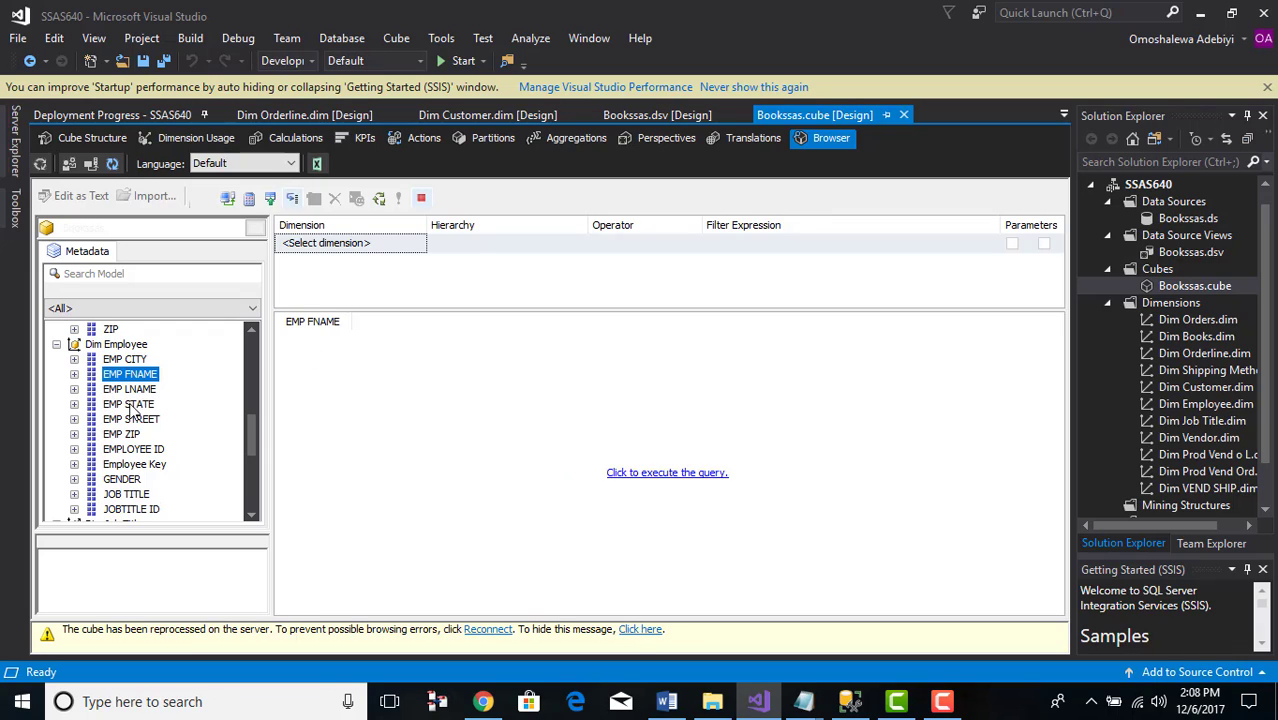
drag(135, 391, 442, 372)
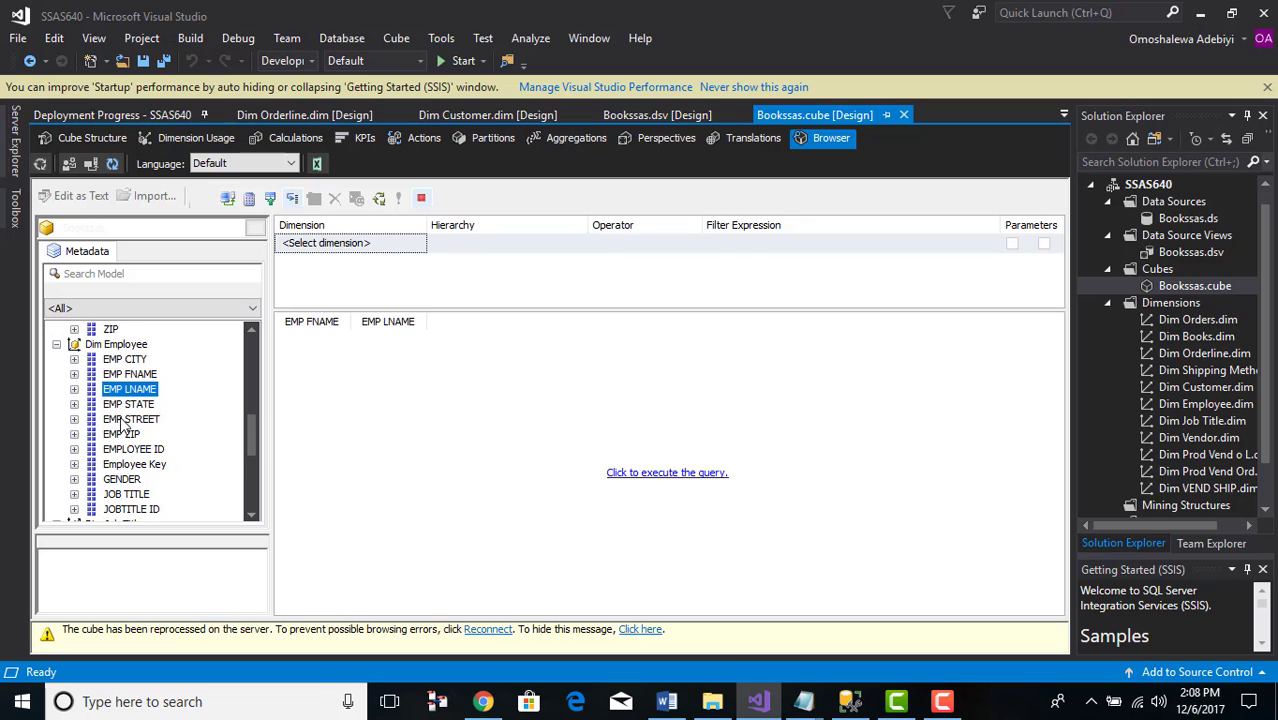
drag(127, 421, 577, 350)
Add the Sub Total measure from New Fact Table after the employee columns and execute the query
scroll(140, 421, up, 4)
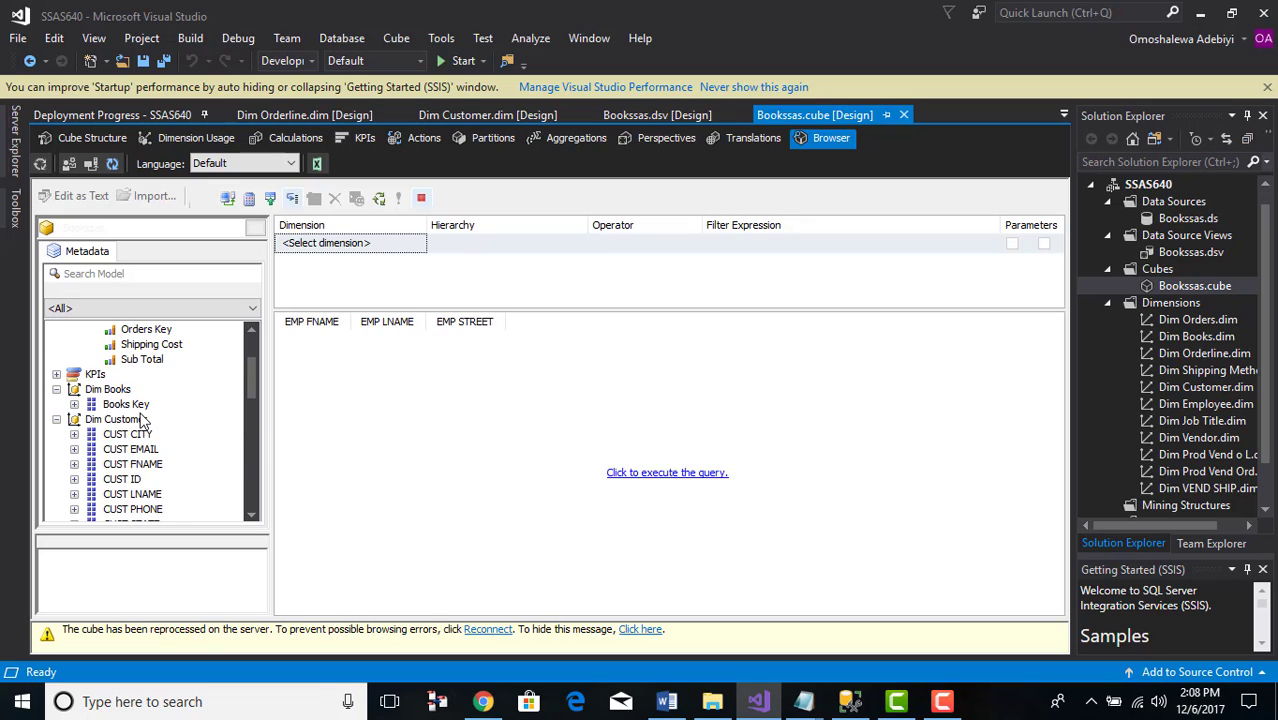
scroll(140, 421, up, 1)
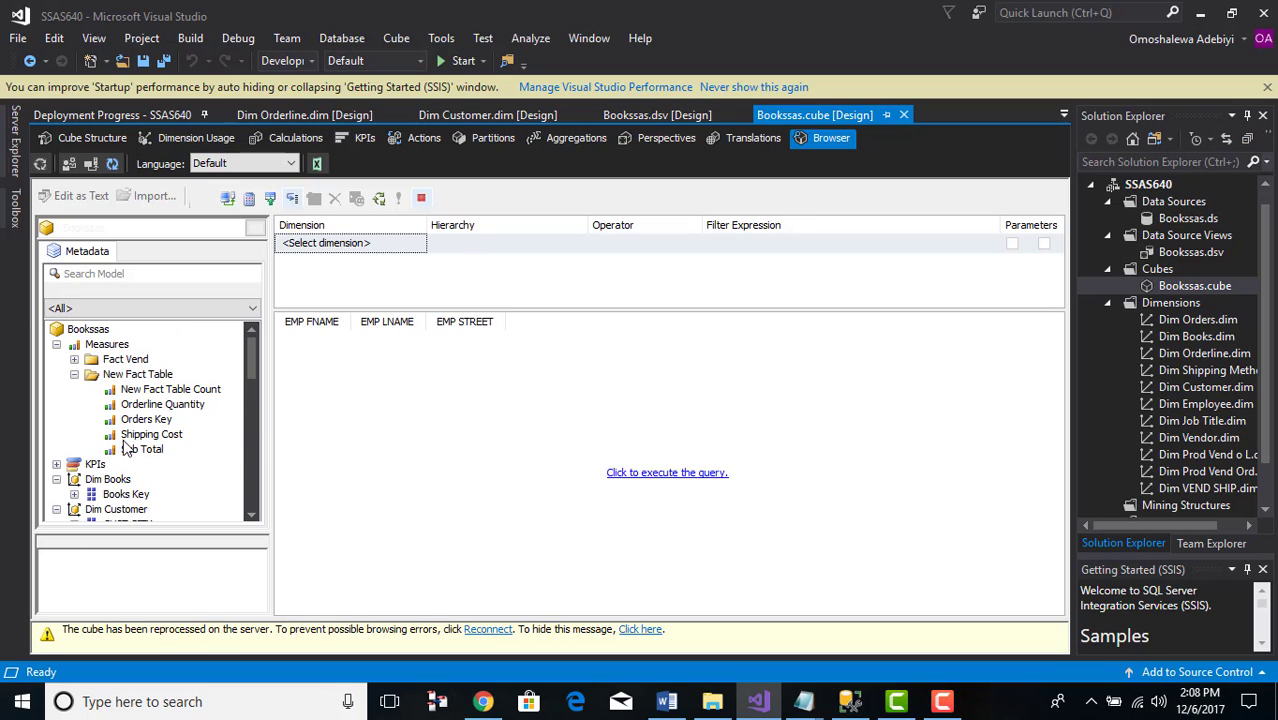
drag(141, 451, 598, 360)
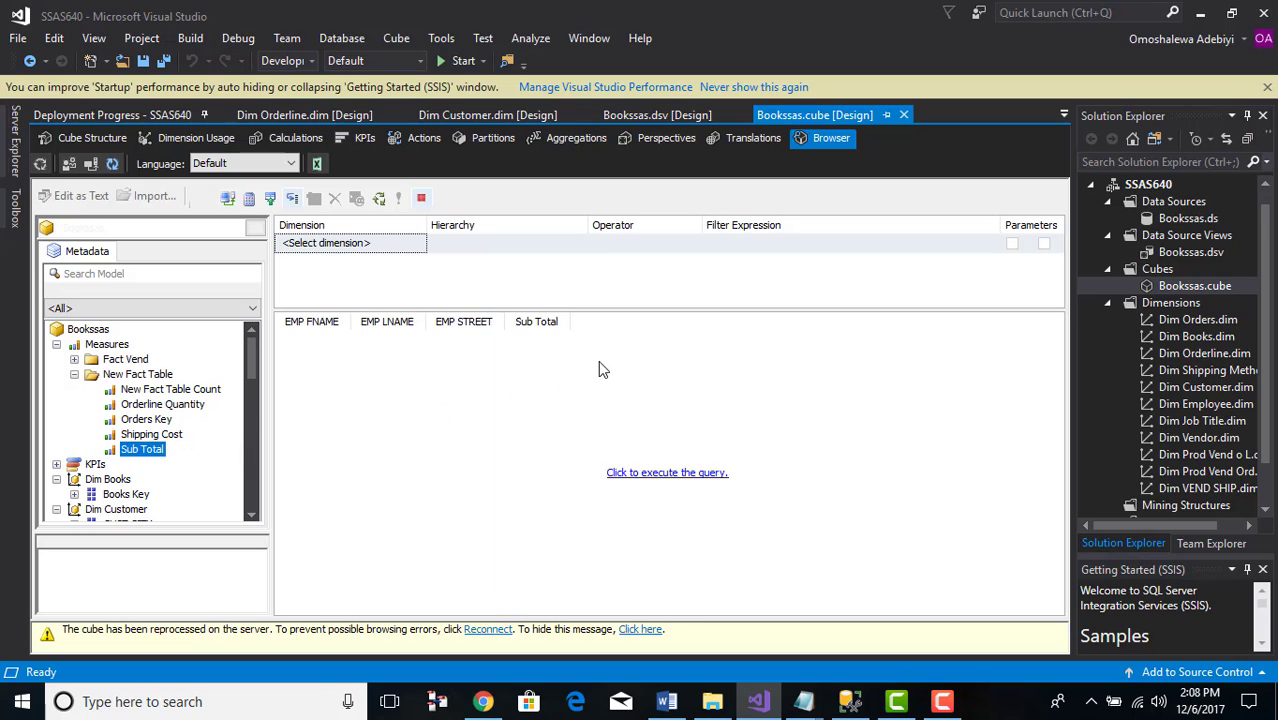
click(639, 478)
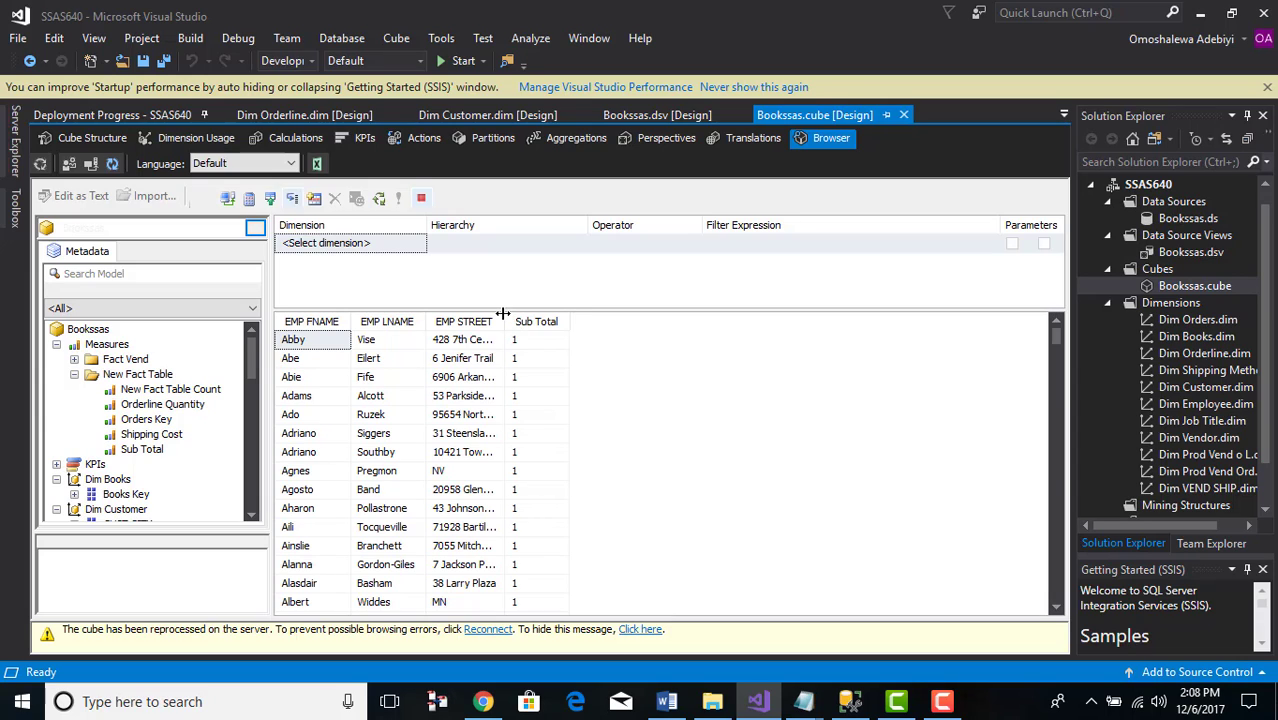
Widen the EMP STREET column and examine the employee names, streets and subtotals in the query results
drag(503, 314, 574, 316)
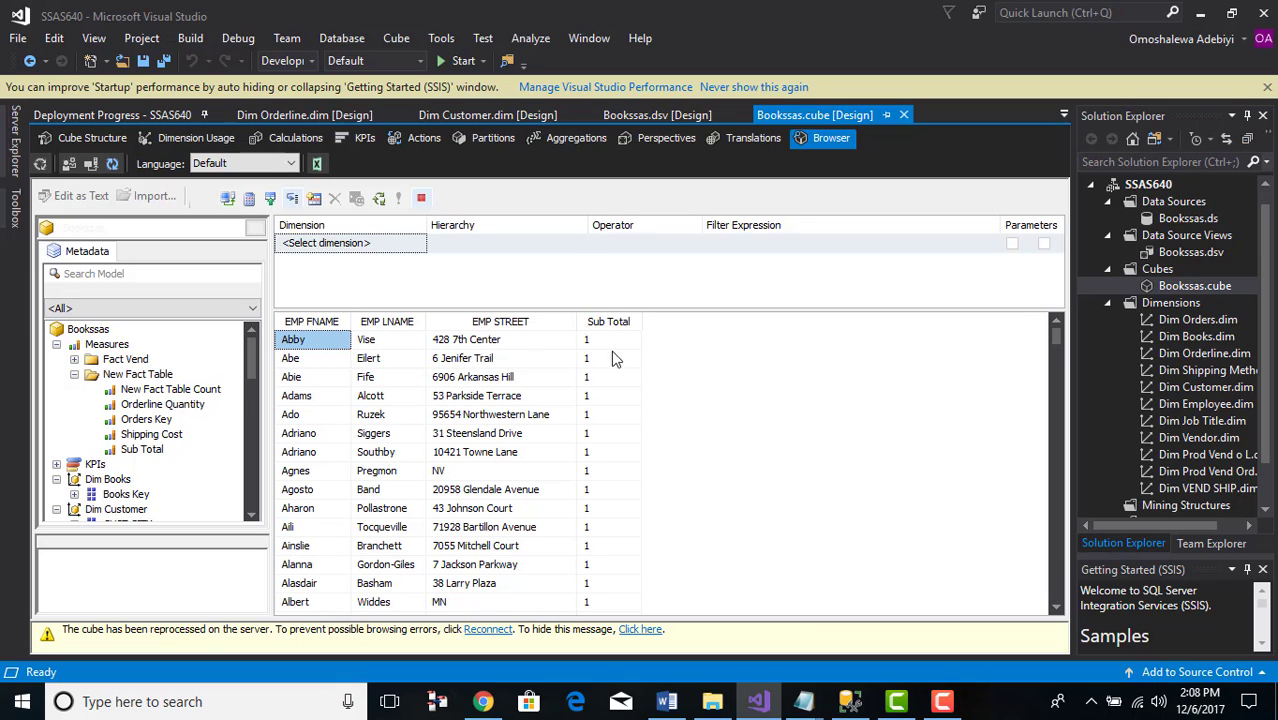
scroll(497, 507, down, 10)
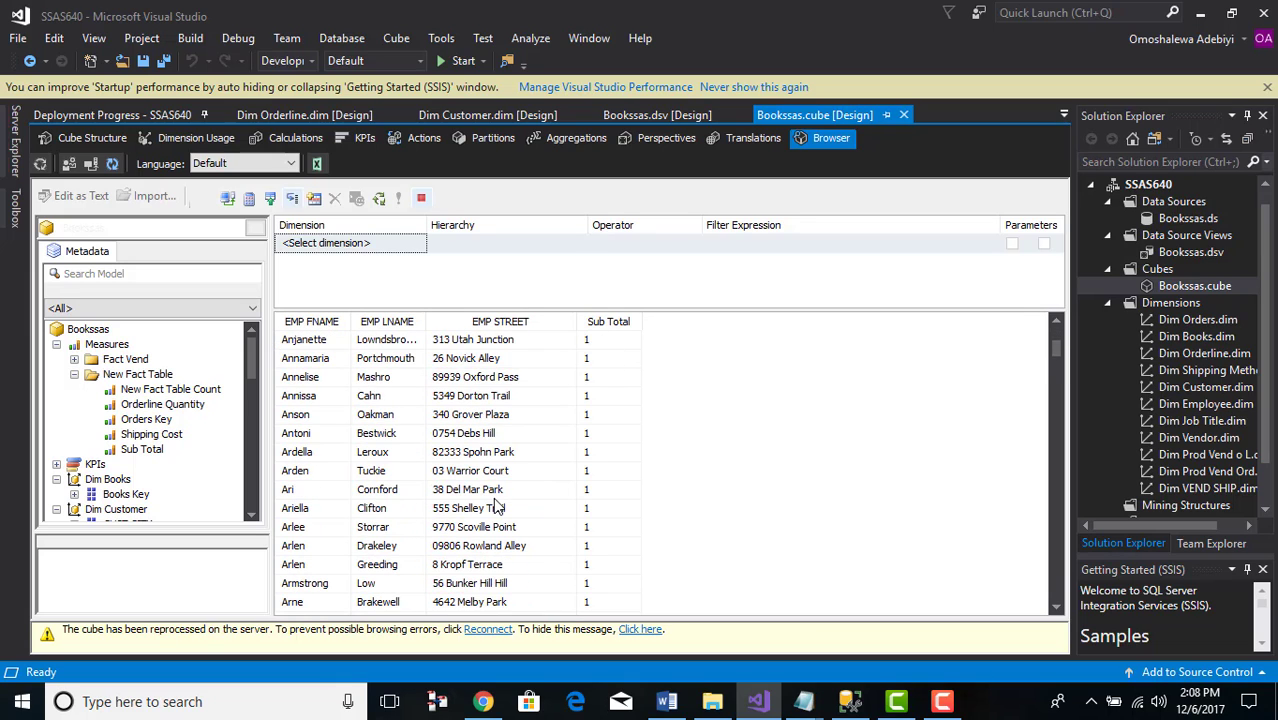
scroll(497, 507, down, 15)
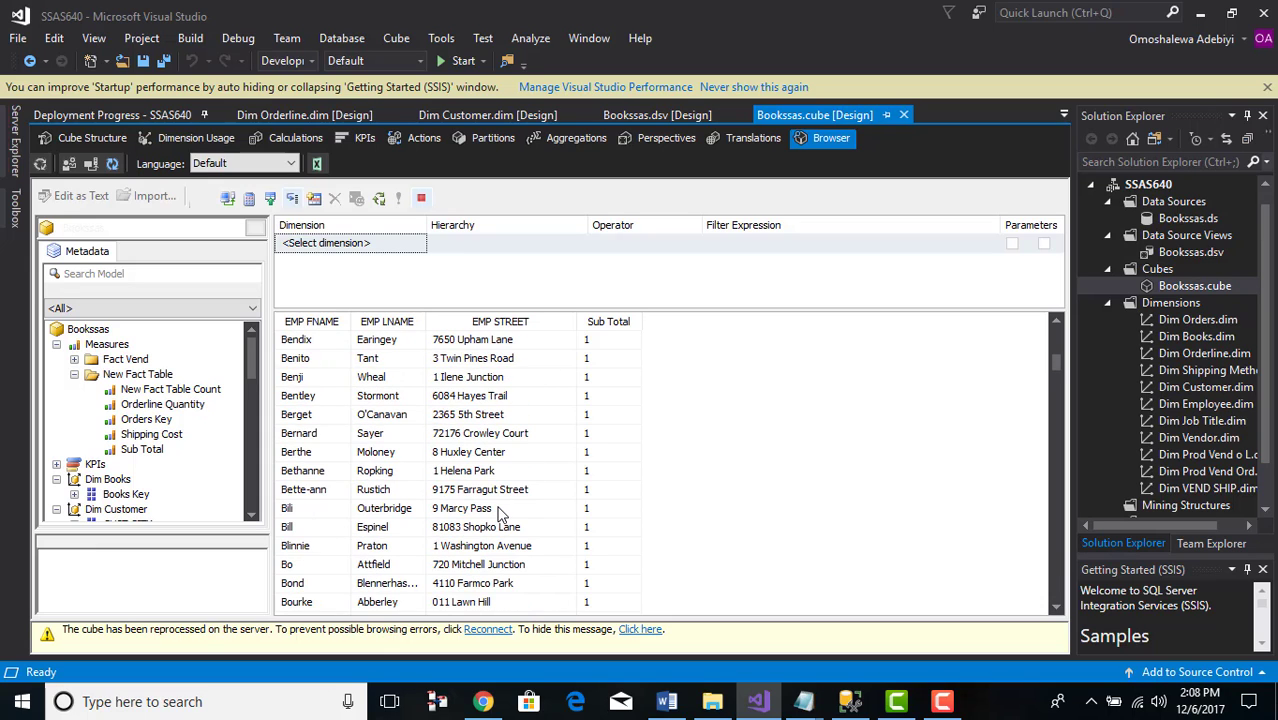
scroll(500, 513, down, 3)
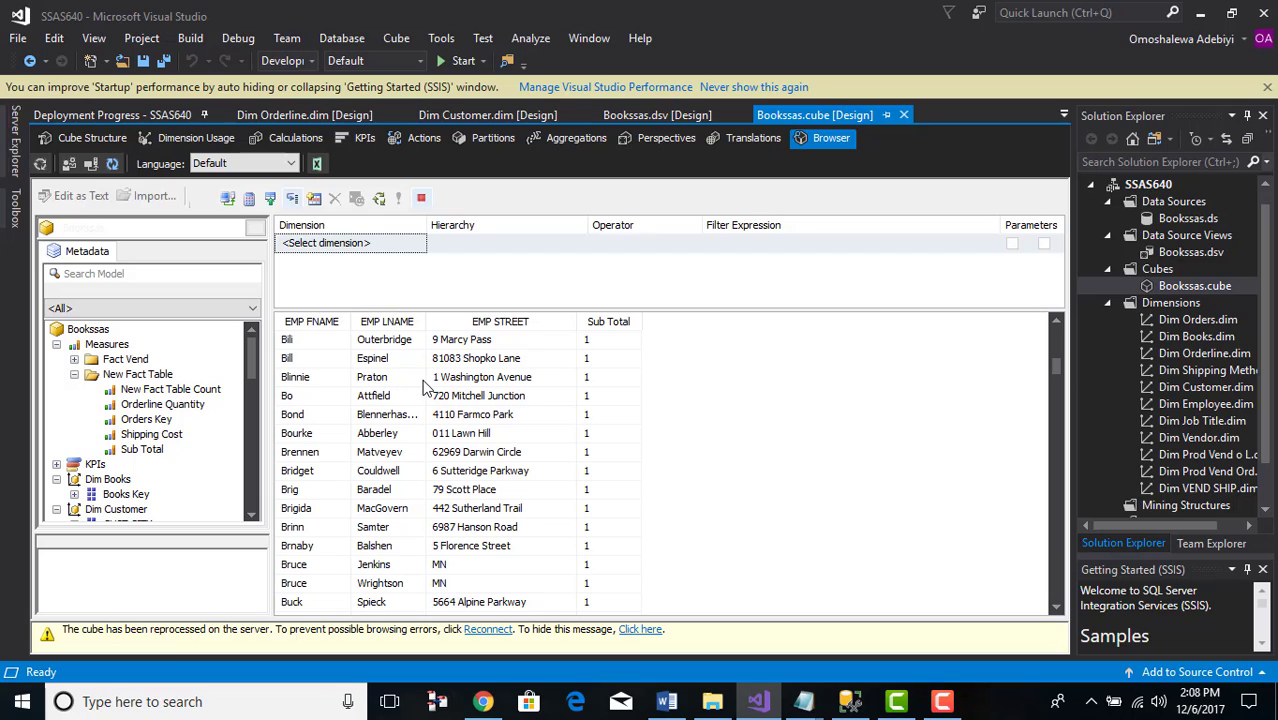
scroll(457, 381, down, 2)
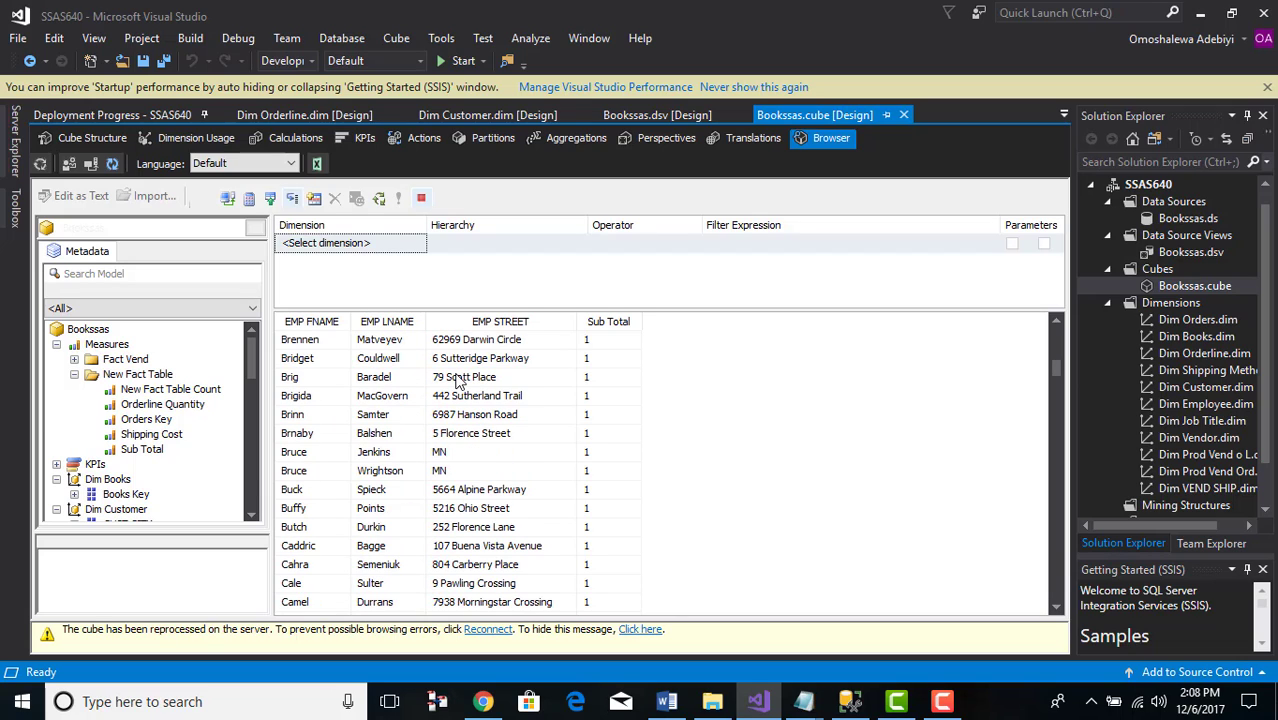
scroll(457, 381, up, 1)
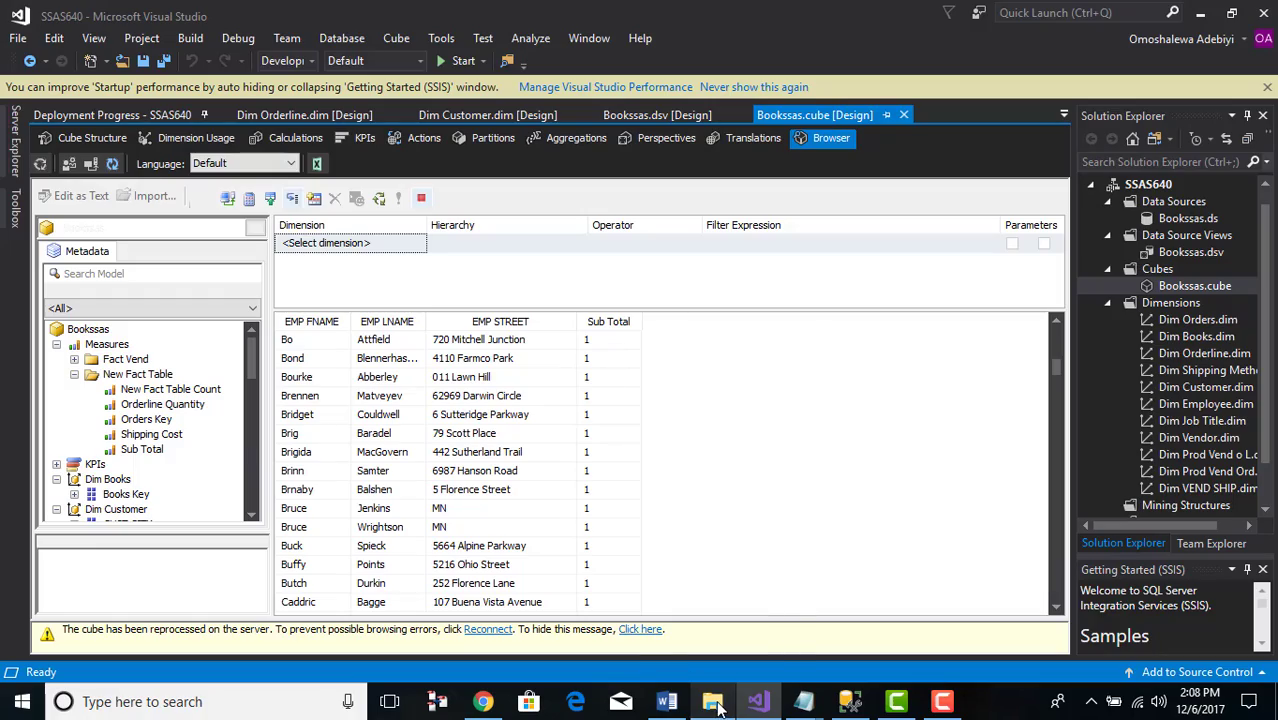
mouse_move(716, 706)
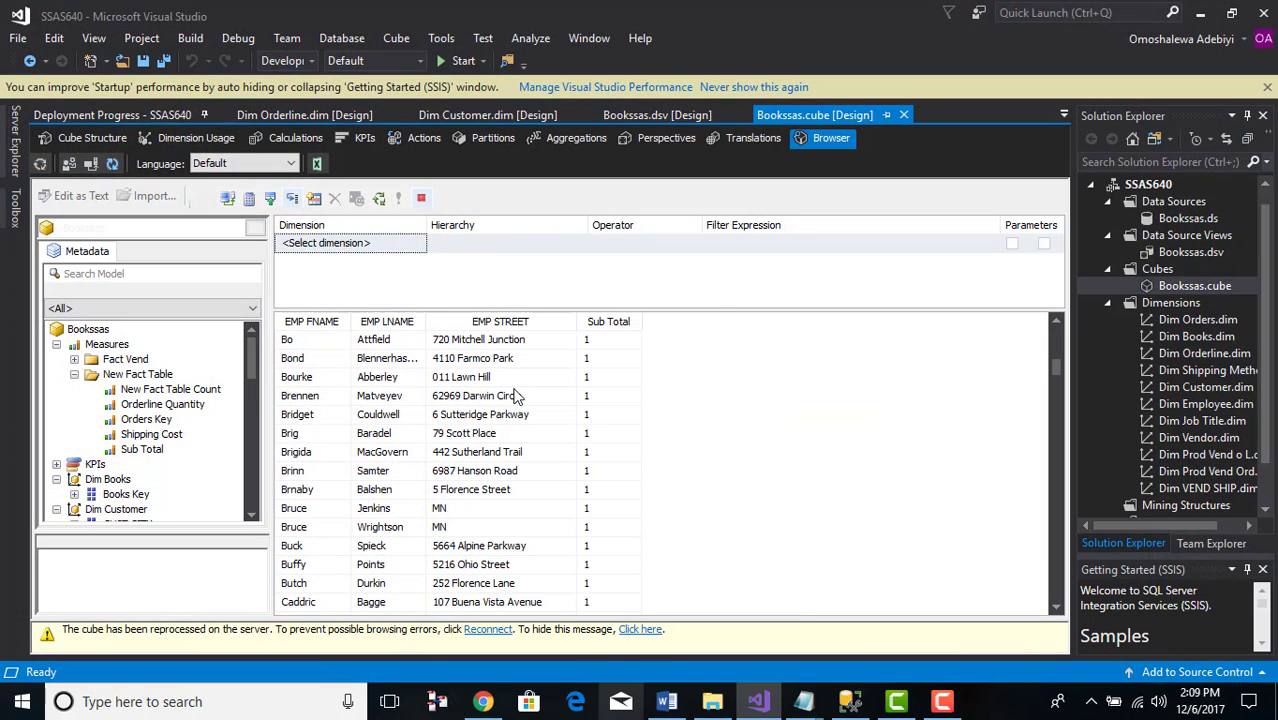
scroll(400, 420, up, 3)
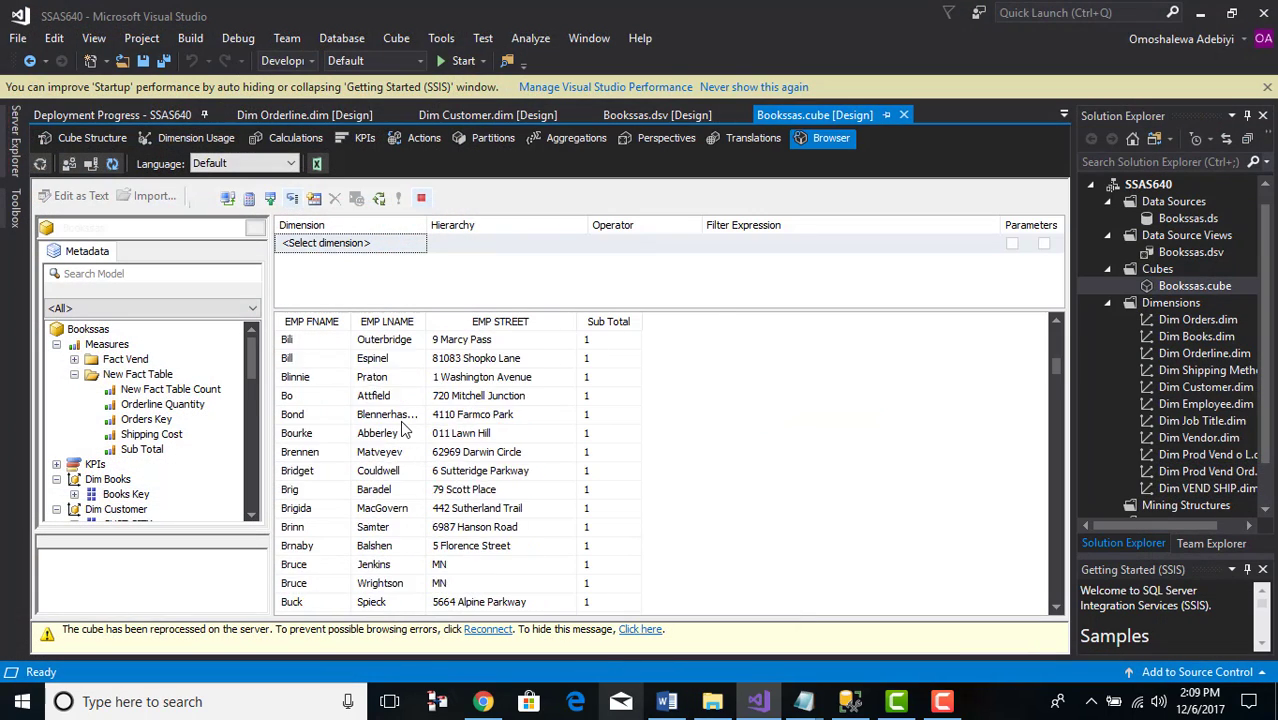
scroll(400, 420, down, 4)
scroll(400, 420, down, 7)
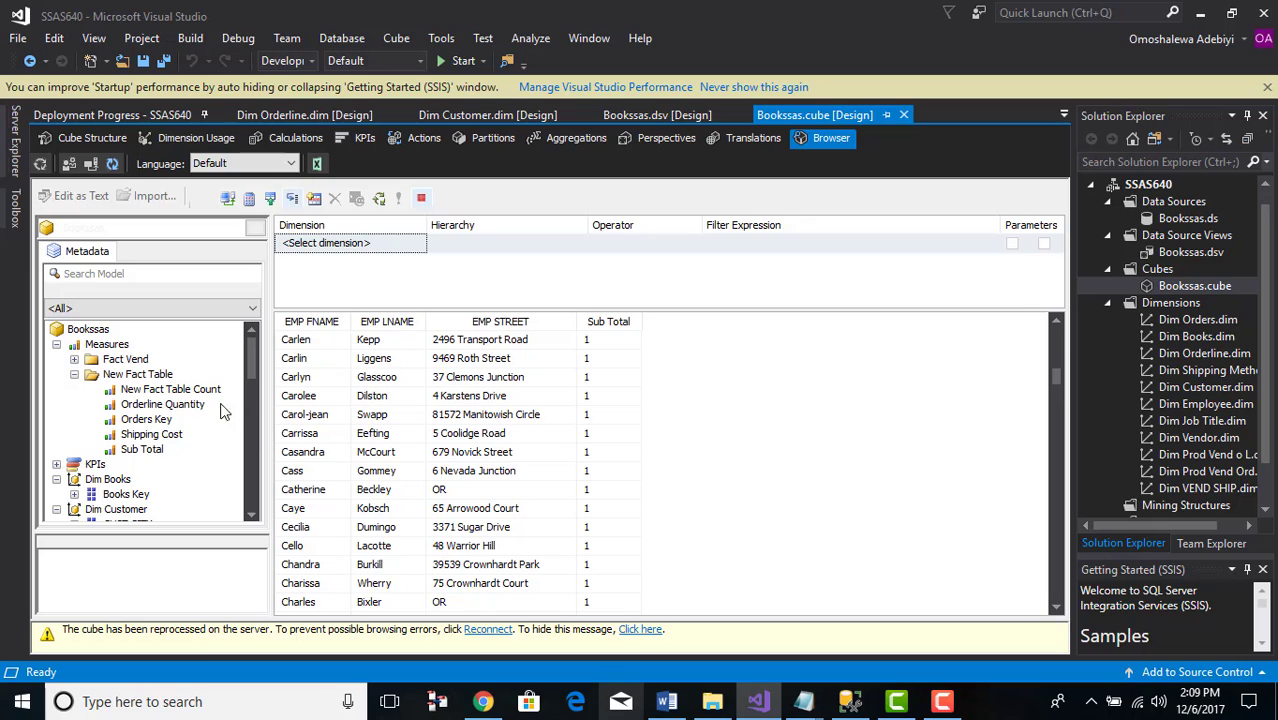
scroll(216, 418, down, 2)
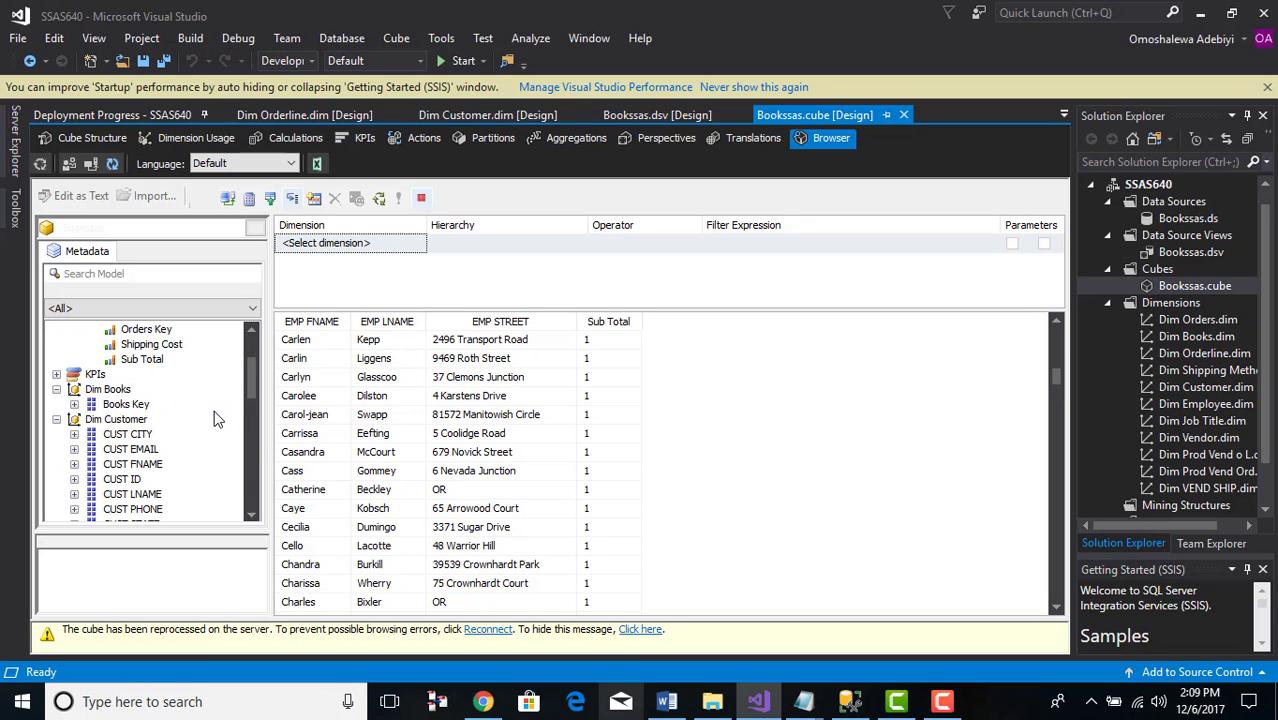
scroll(216, 418, up, 2)
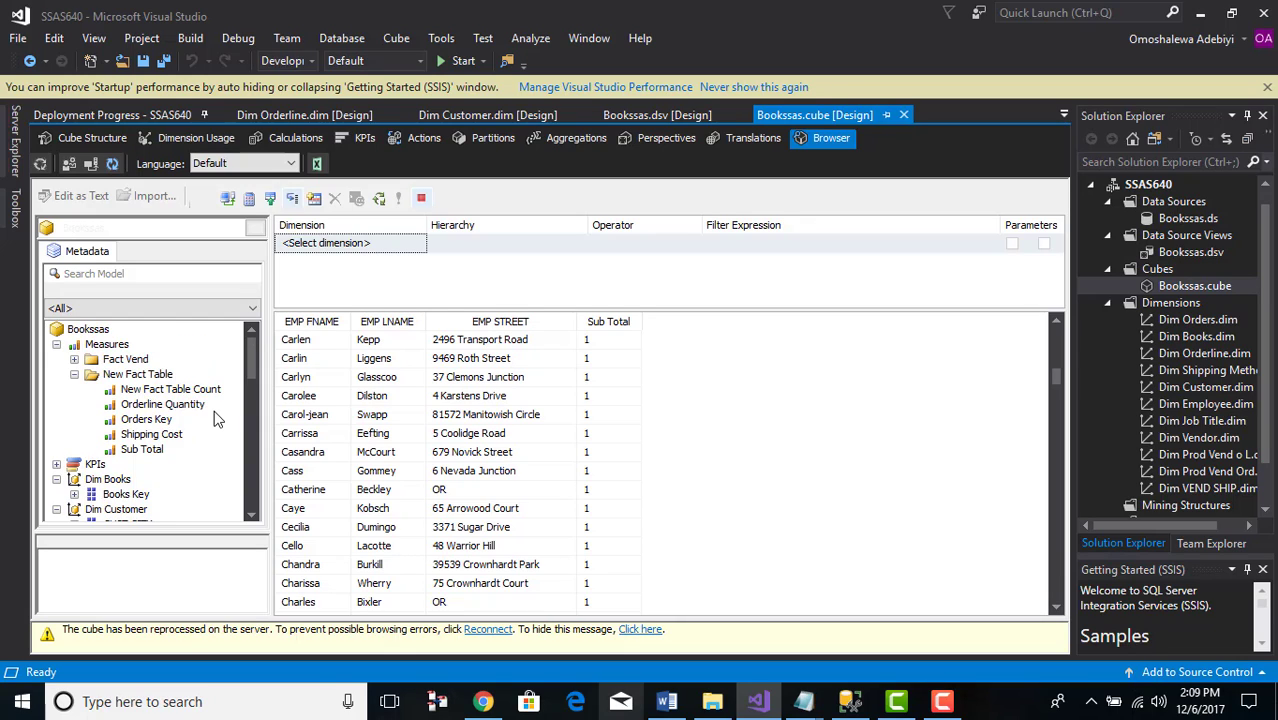
scroll(216, 418, down, 1)
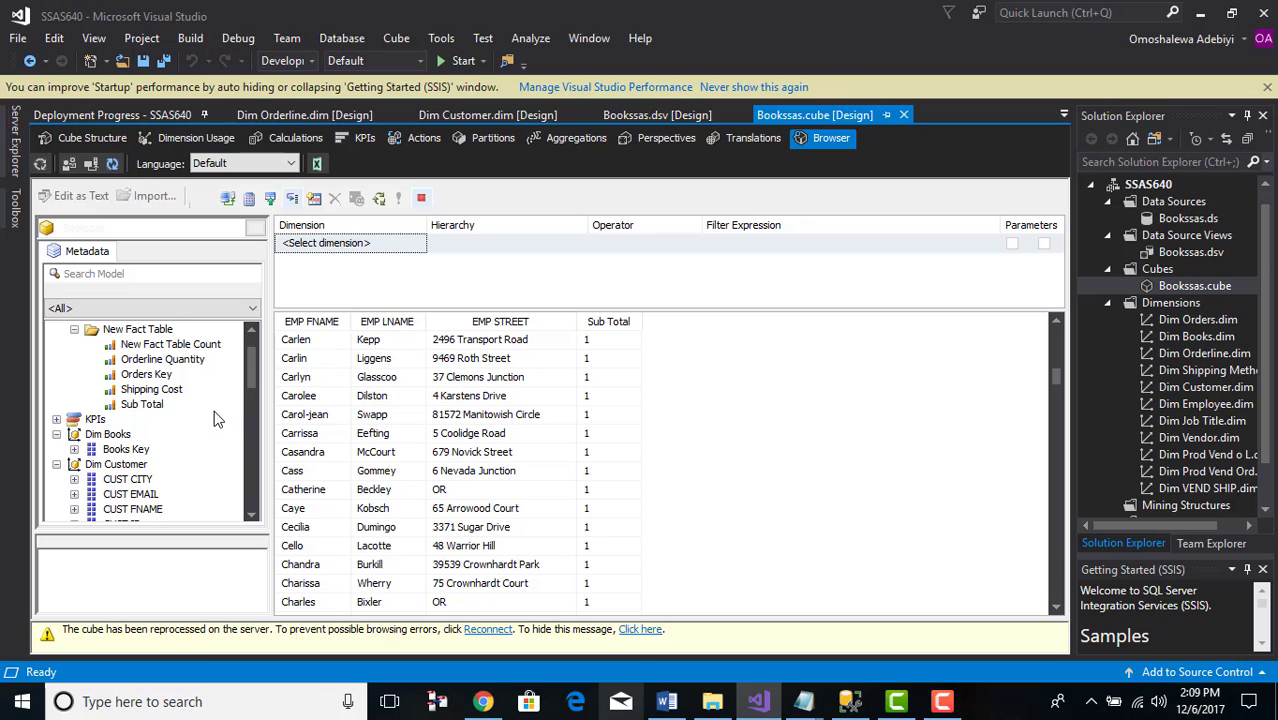
scroll(216, 418, up, 1)
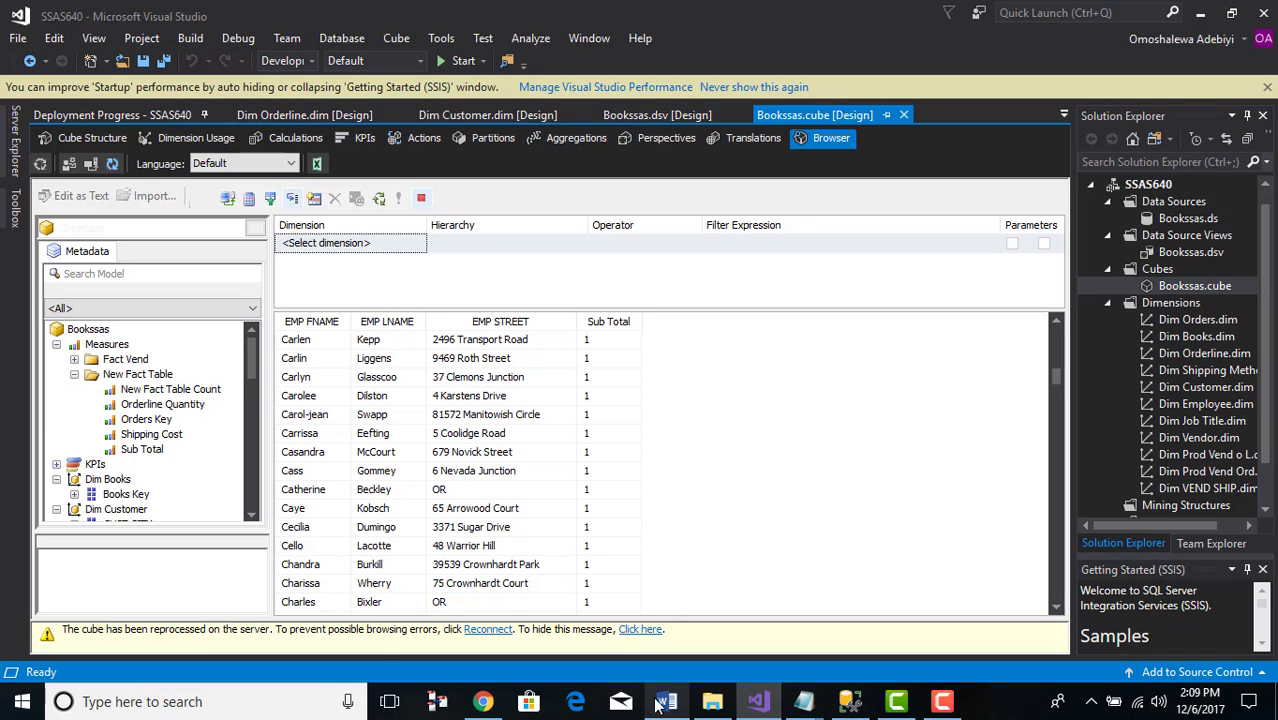
Switch to the Test5 folder in File Explorer, select the SCREENSHOTS FOR SSAS DEVELOPMENT PDF, and return to Visual Studio
mouse_move(712, 701)
click(700, 600)
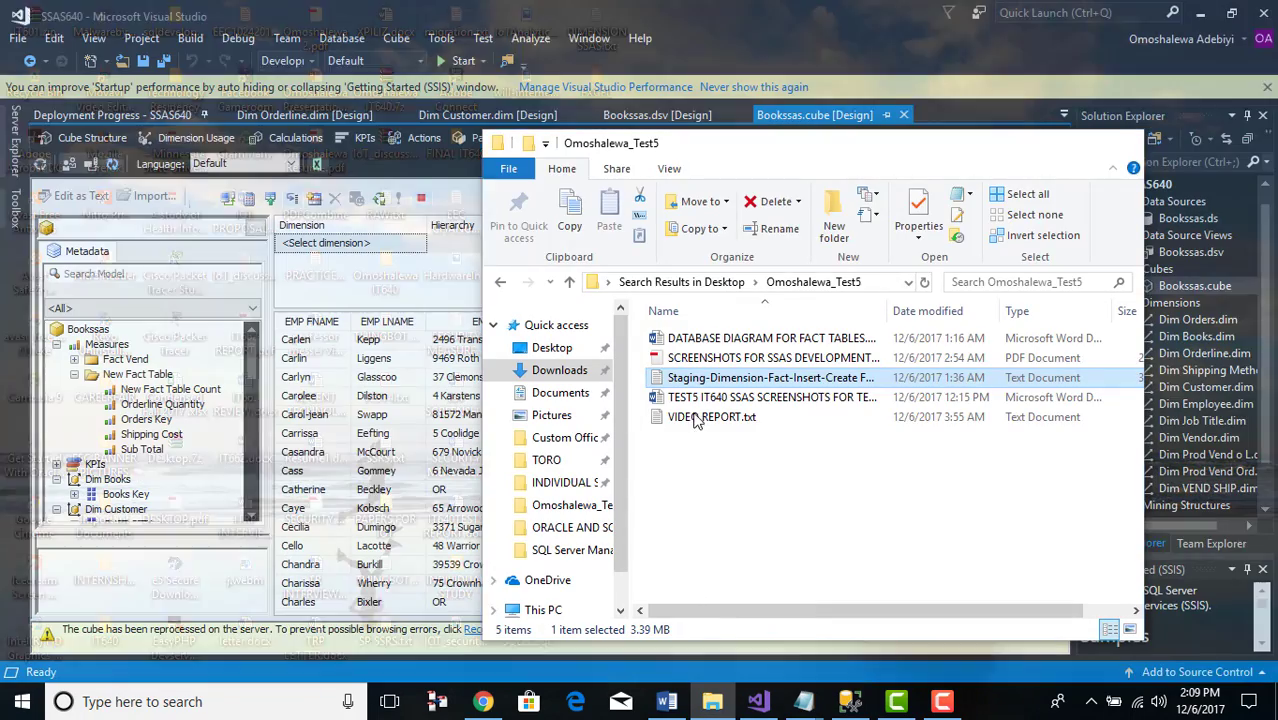
click(716, 358)
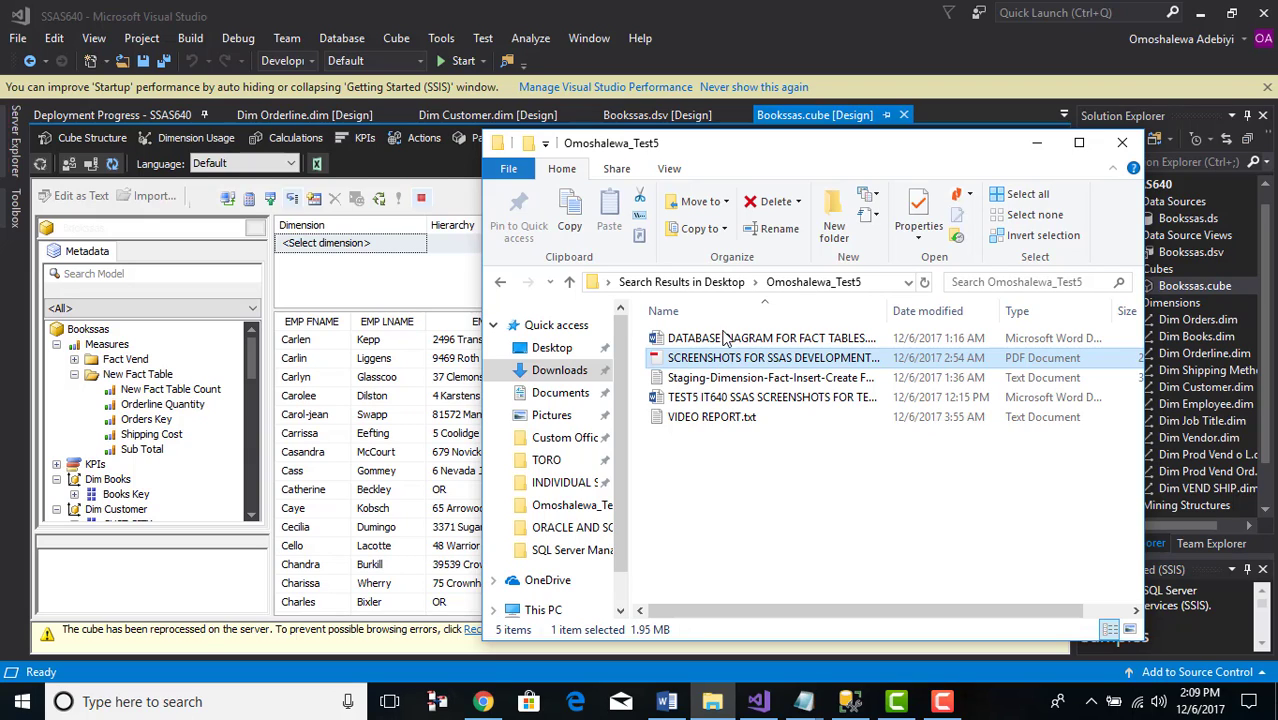
click(1033, 146)
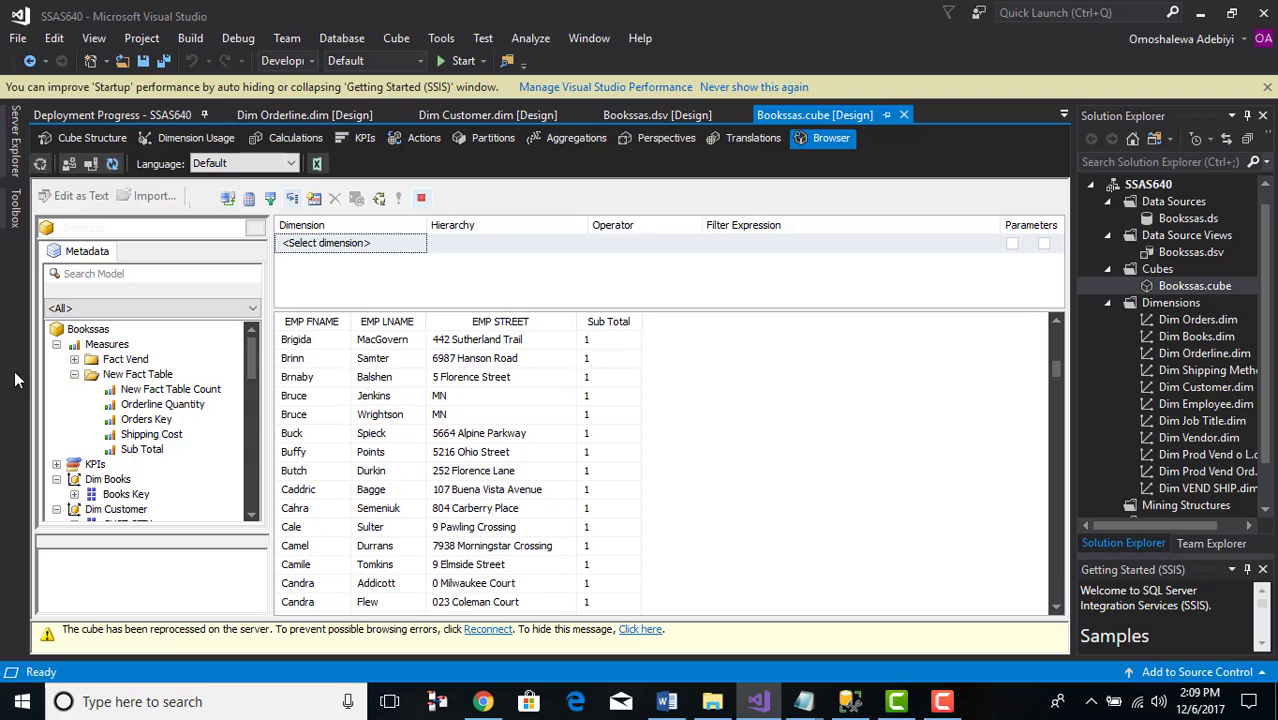
Examine the attributes under Dim Job Title, Dim Orderline, Dim VEND SHIP and Dim Vendor, and collapse Dim Orders
scroll(104, 458, down, 3)
scroll(109, 495, down, 7)
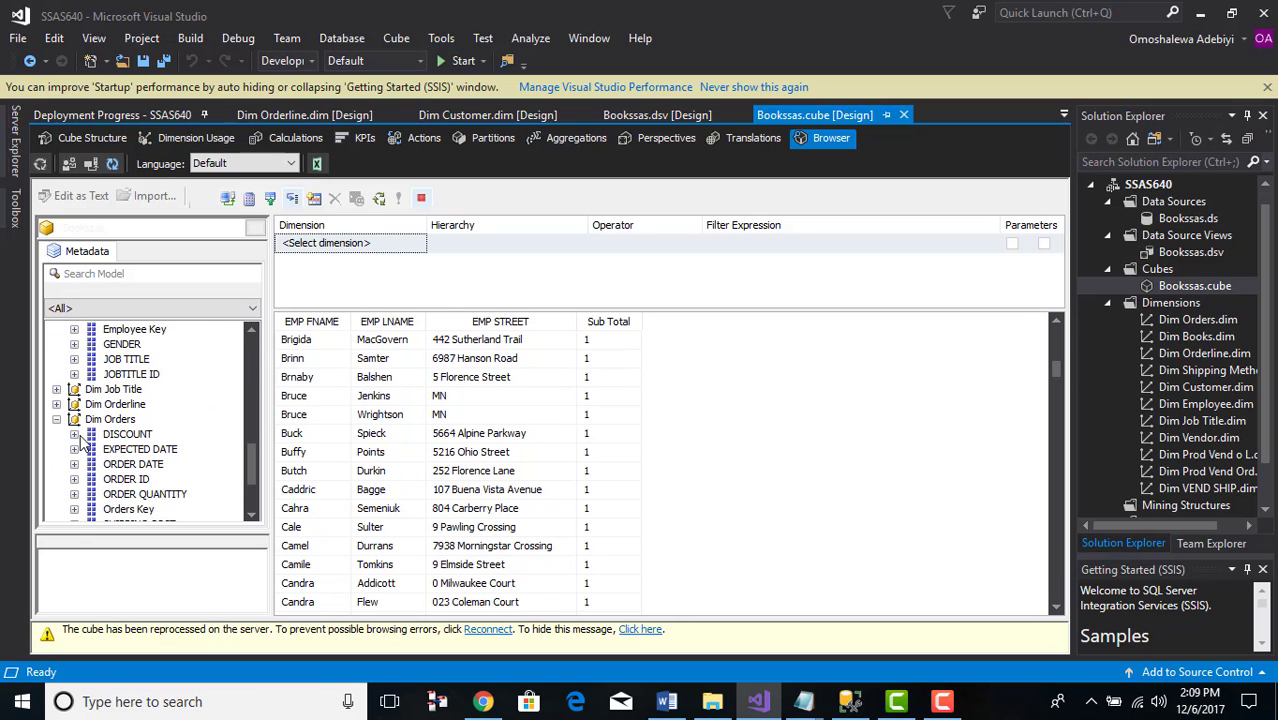
click(57, 405)
click(57, 405)
click(56, 390)
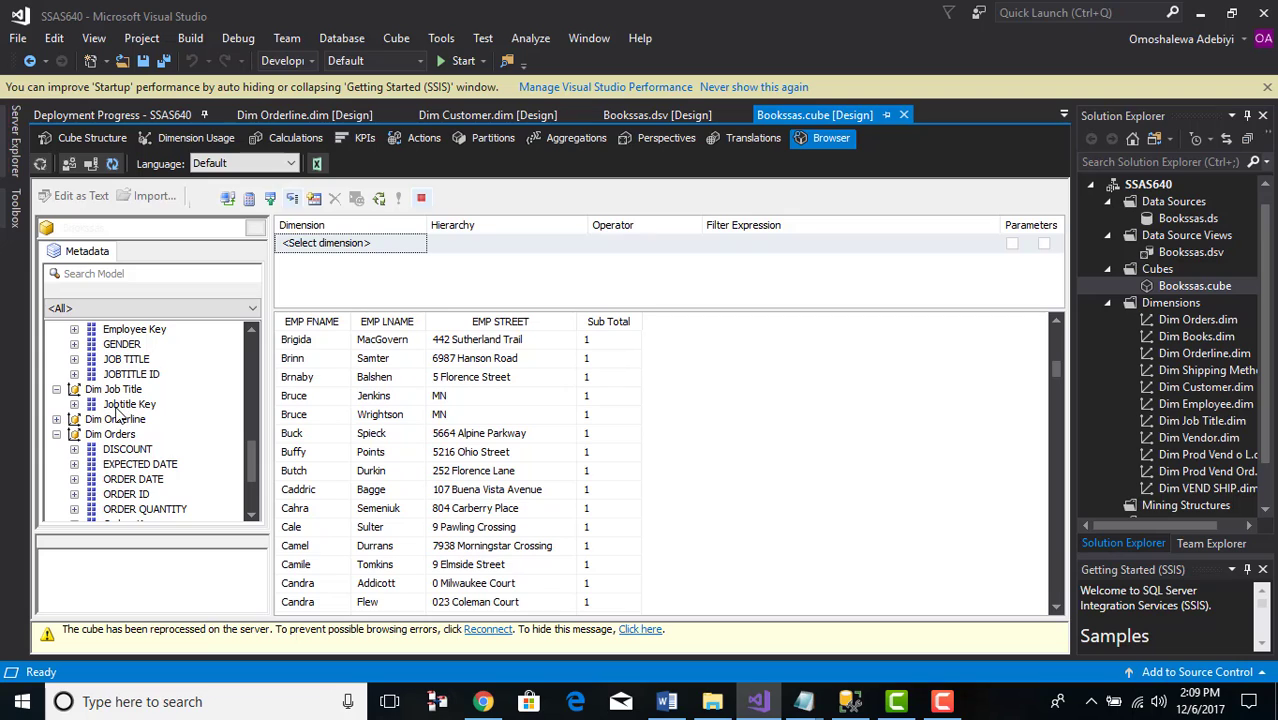
click(56, 390)
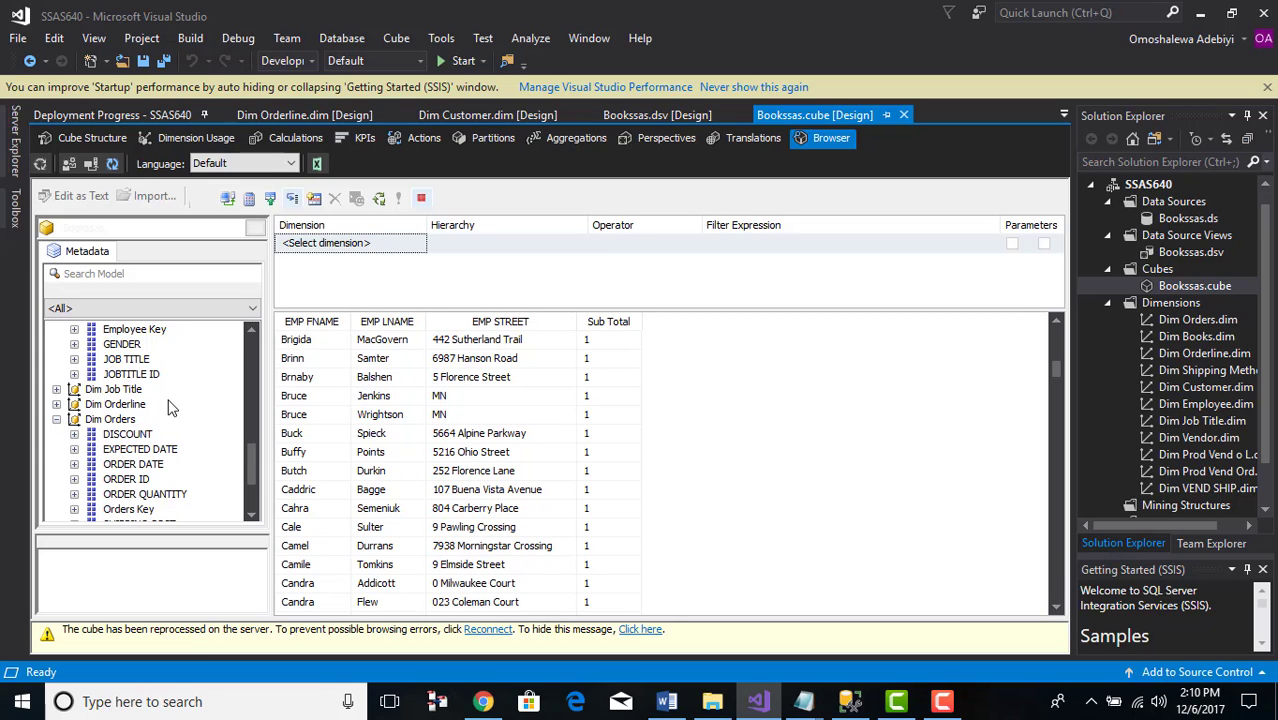
scroll(170, 410, down, 3)
scroll(170, 412, up, 2)
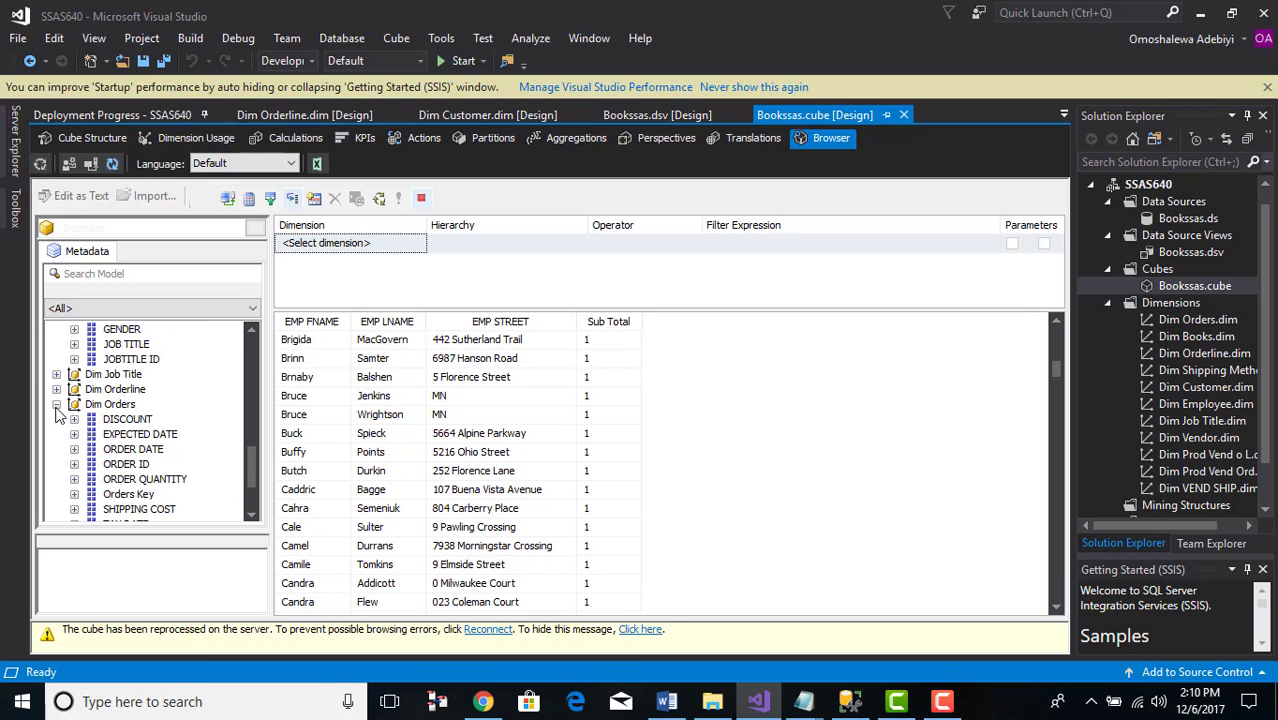
click(56, 405)
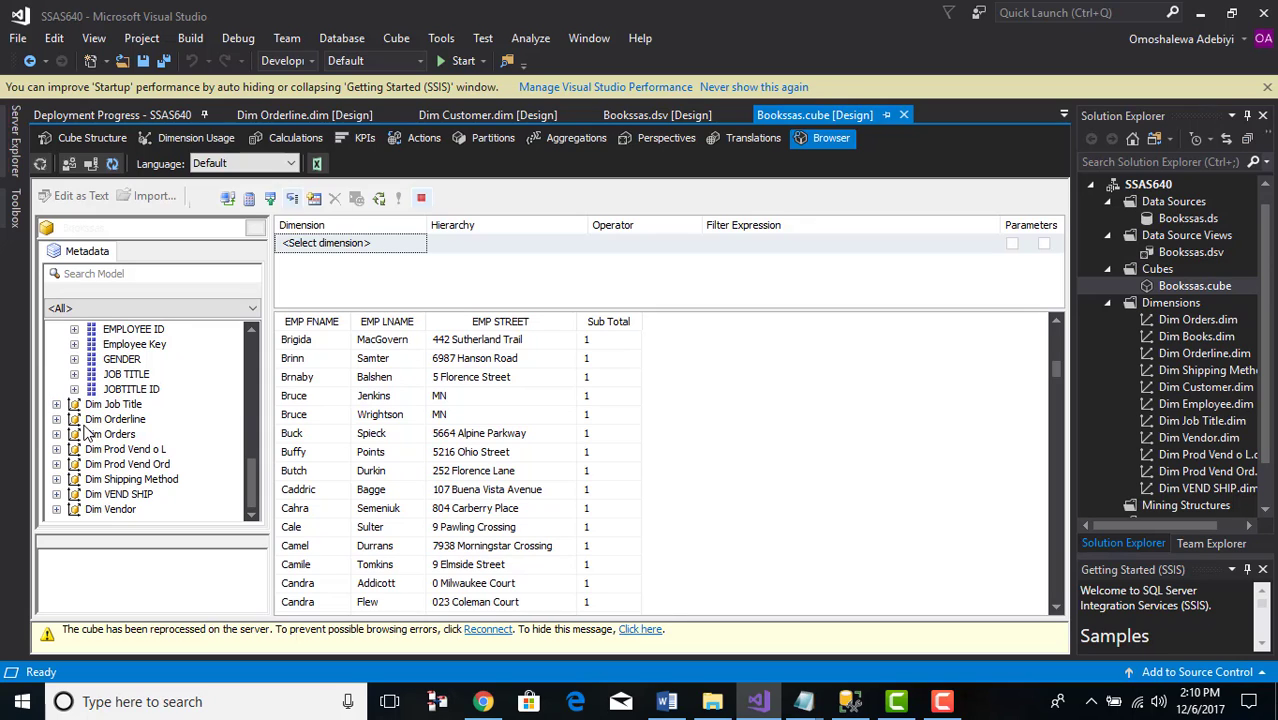
click(57, 495)
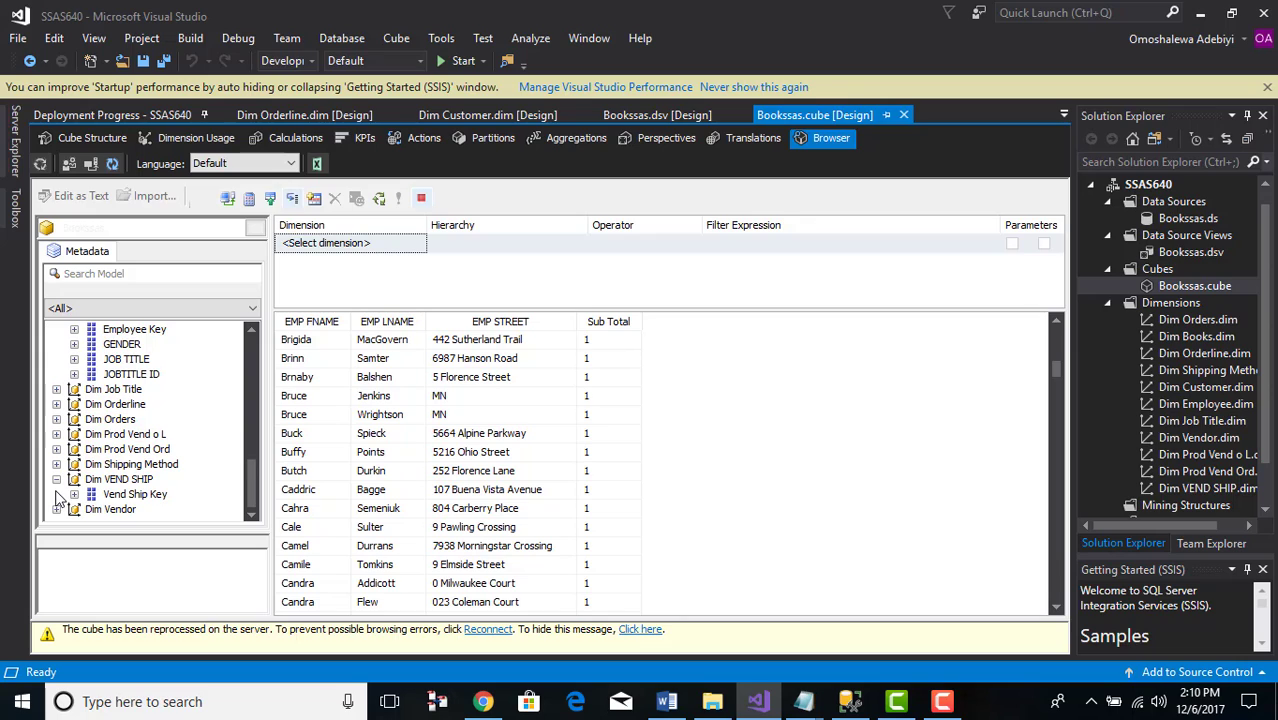
click(56, 479)
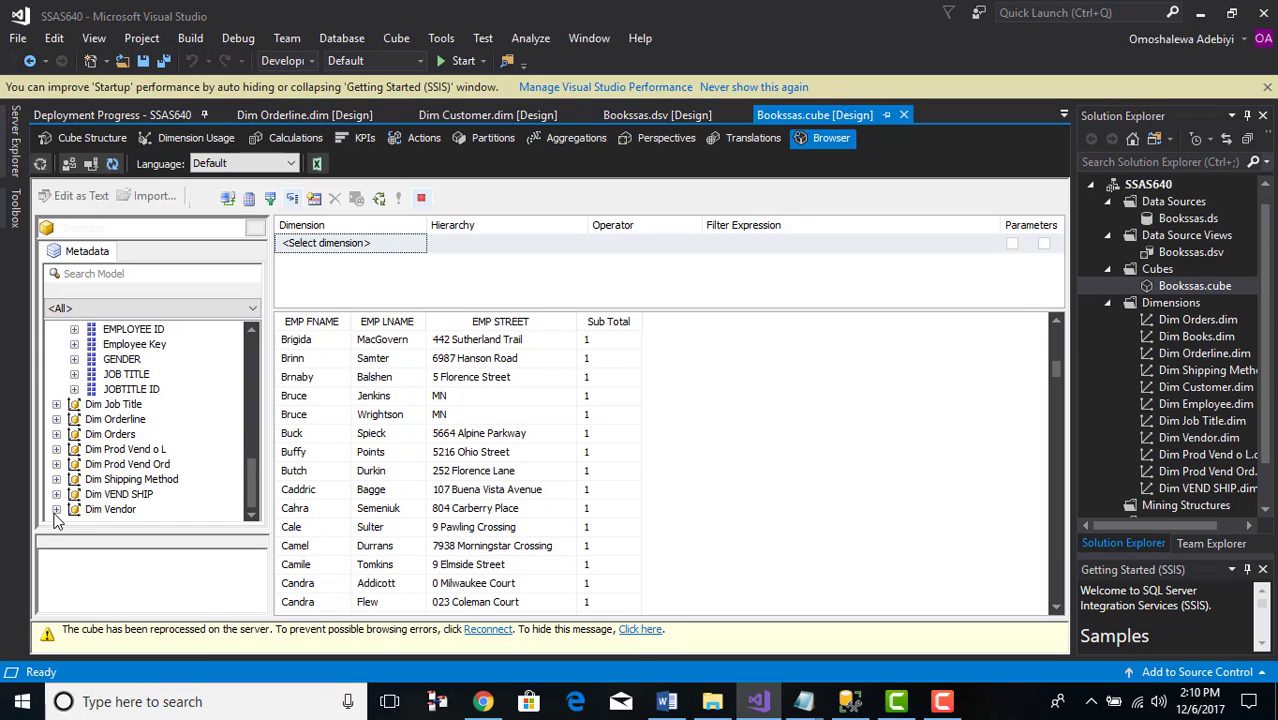
click(57, 510)
click(56, 494)
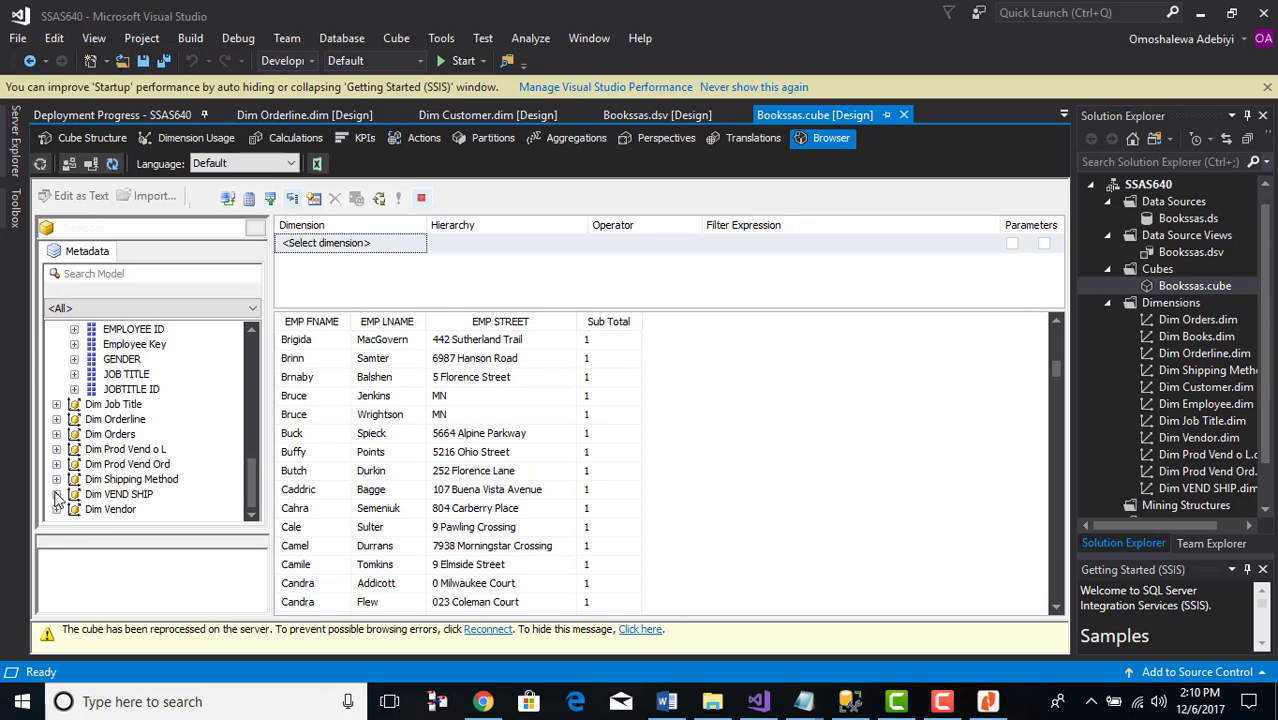
Collapse the New Fact Table measure group and the Dim Books dimension in the Bookssas cube's metadata tree
scroll(62, 485, up, 8)
scroll(66, 460, up, 1)
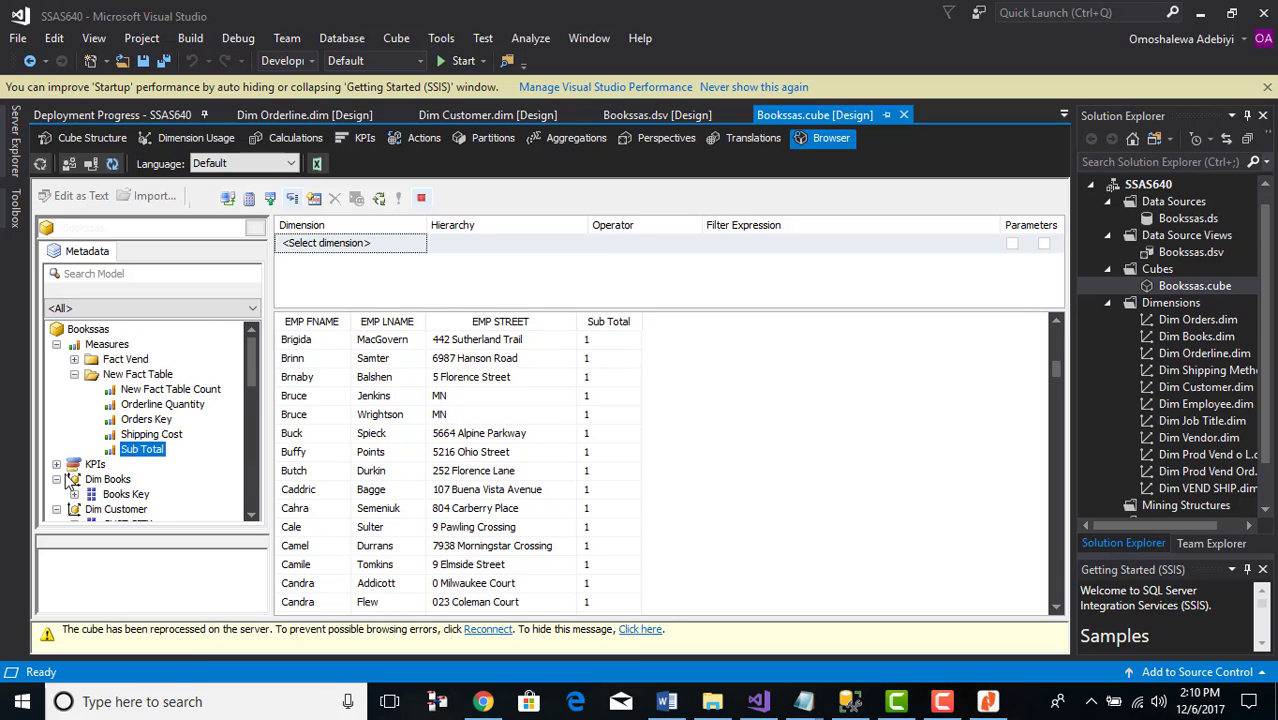
click(74, 375)
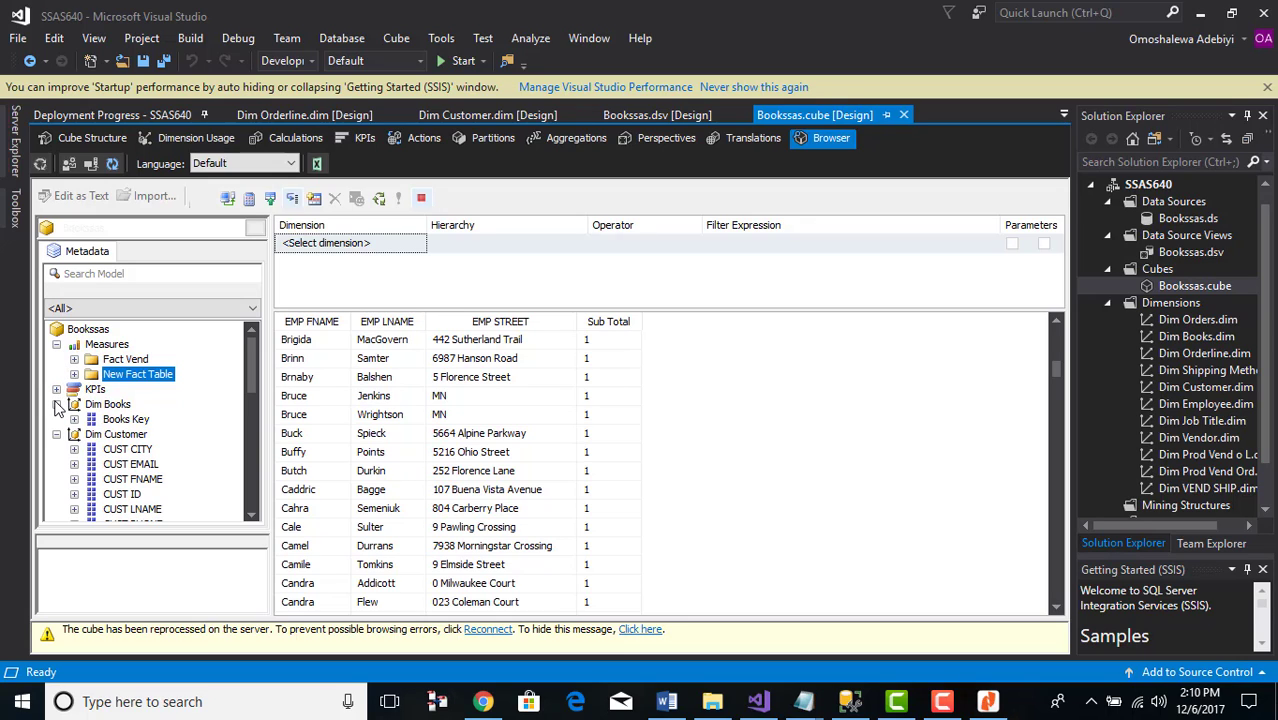
click(57, 405)
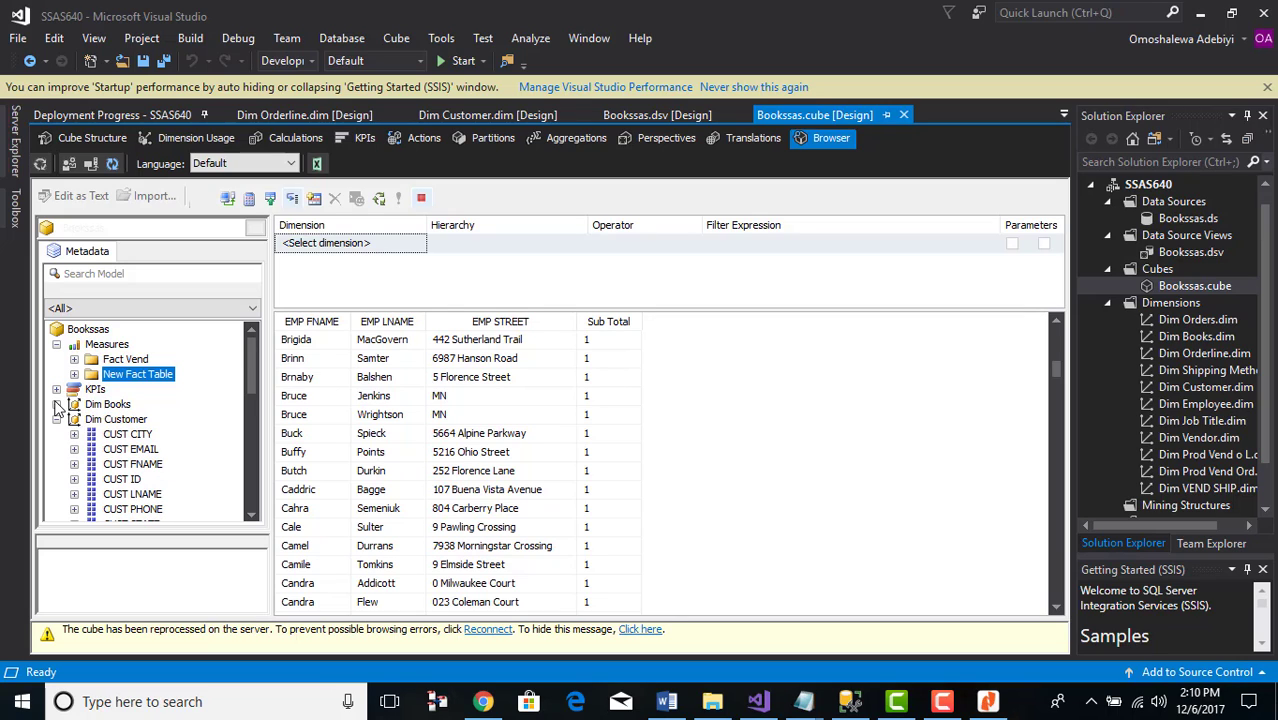
scroll(434, 505, down, 3)
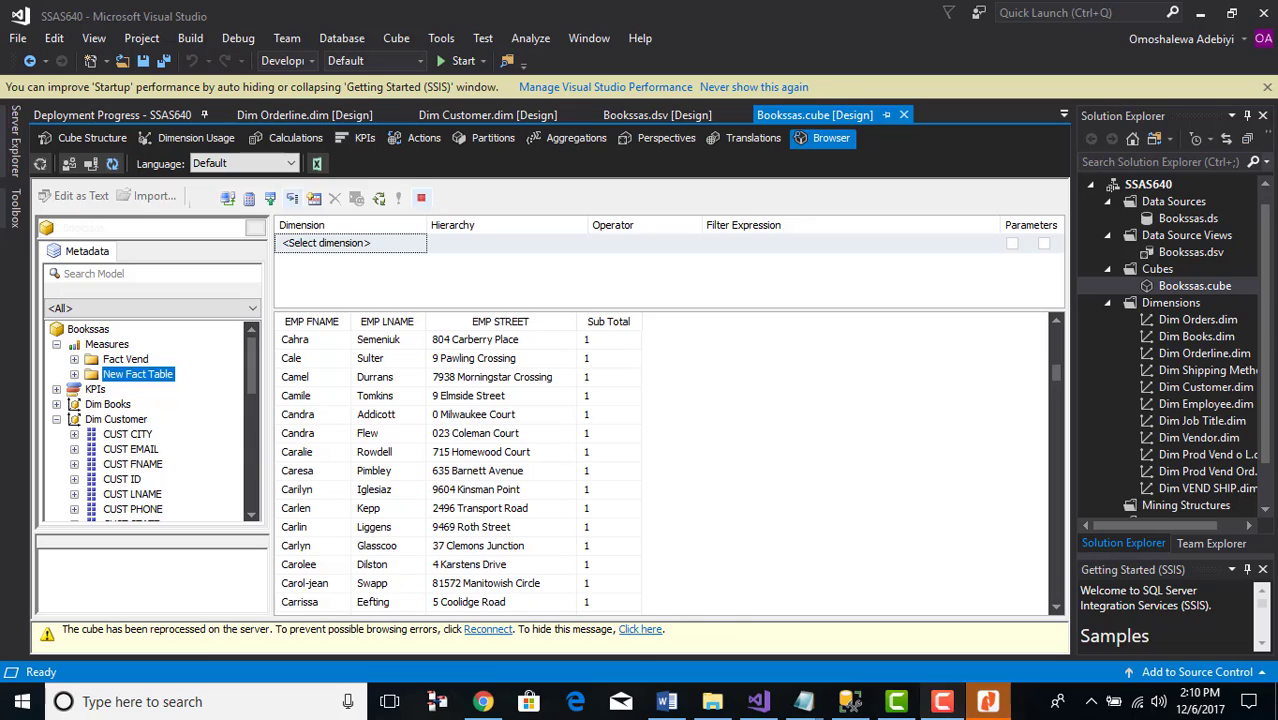
Switch to the SCREENSHOTS FOR SSAS DEVELOPMENT PDF in Nitro Reader and maximize its window
mouse_move(988, 712)
click(952, 645)
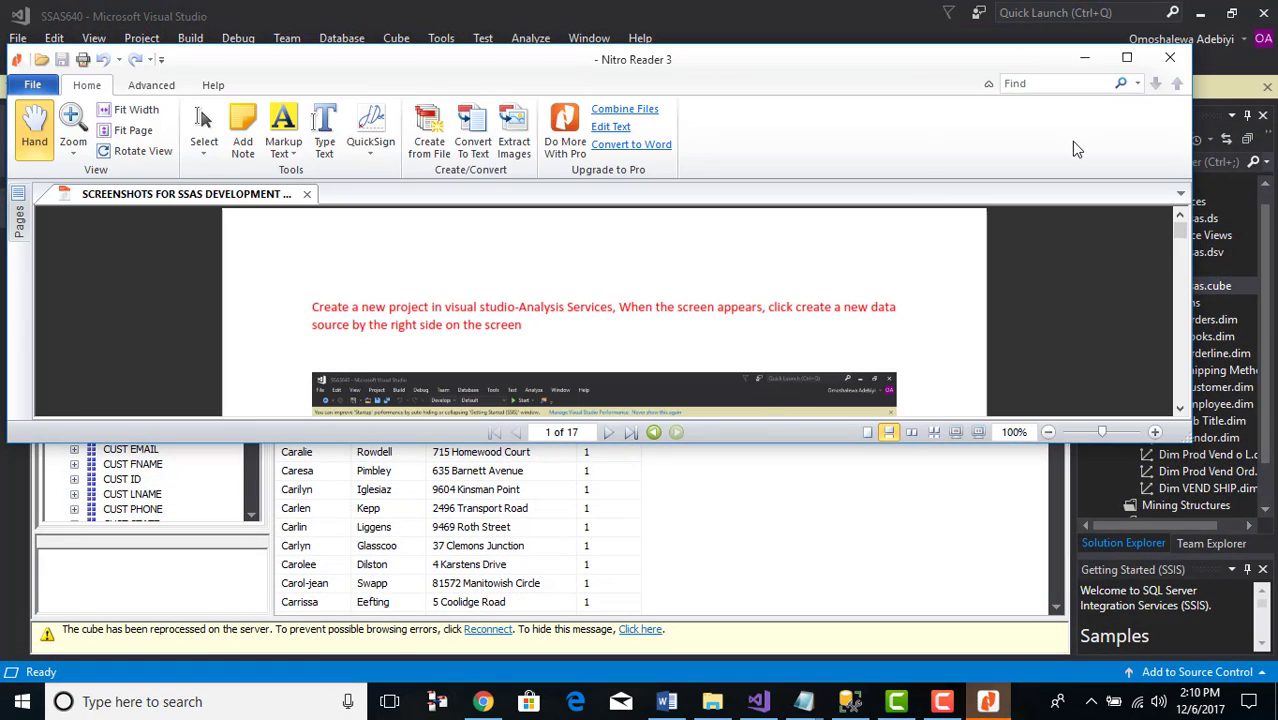
click(1127, 57)
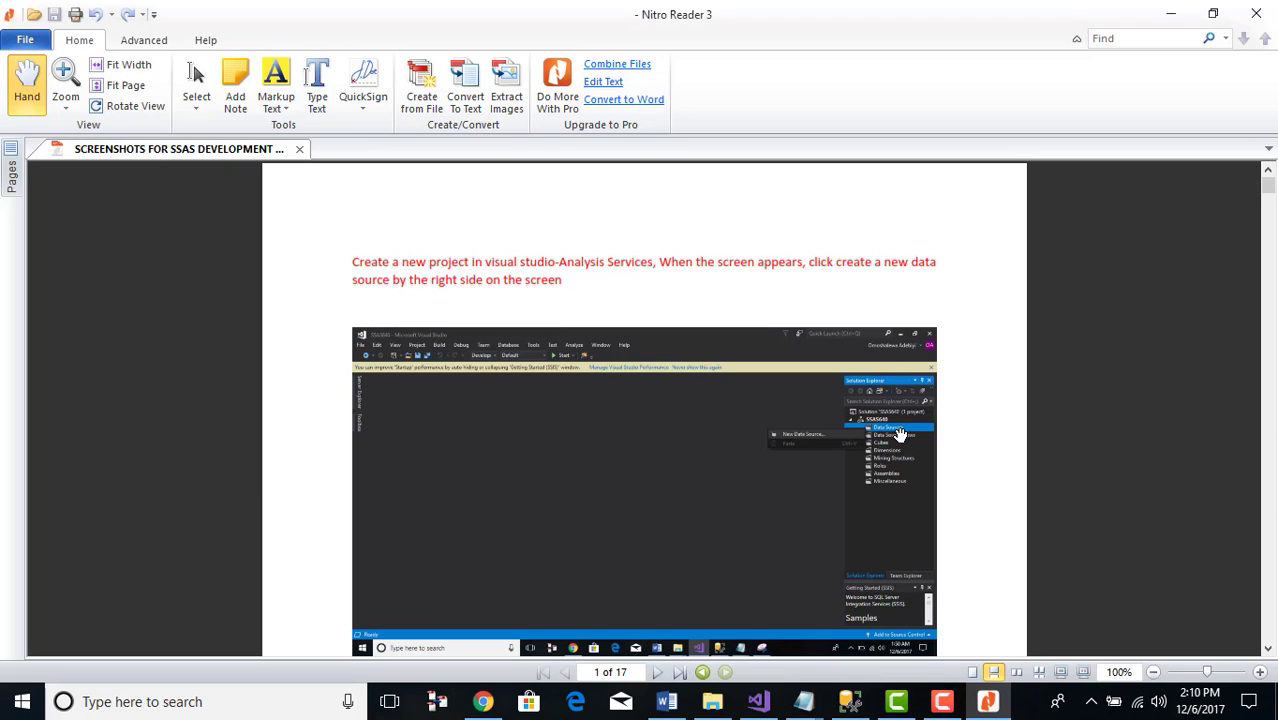
Read the guide's first page on creating an Analysis Services project and starting the Data Source Wizard
scroll(899, 433, down, 3)
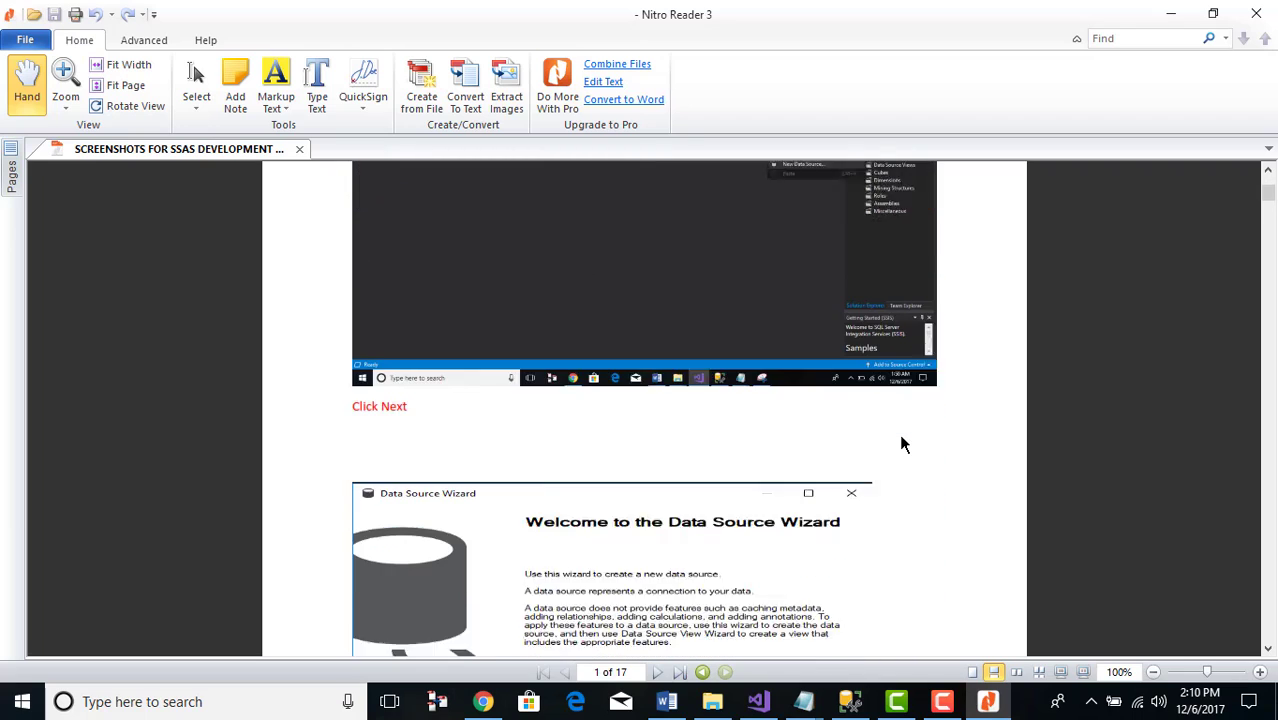
scroll(899, 444, down, 2)
scroll(899, 444, up, 2)
scroll(847, 263, up, 1)
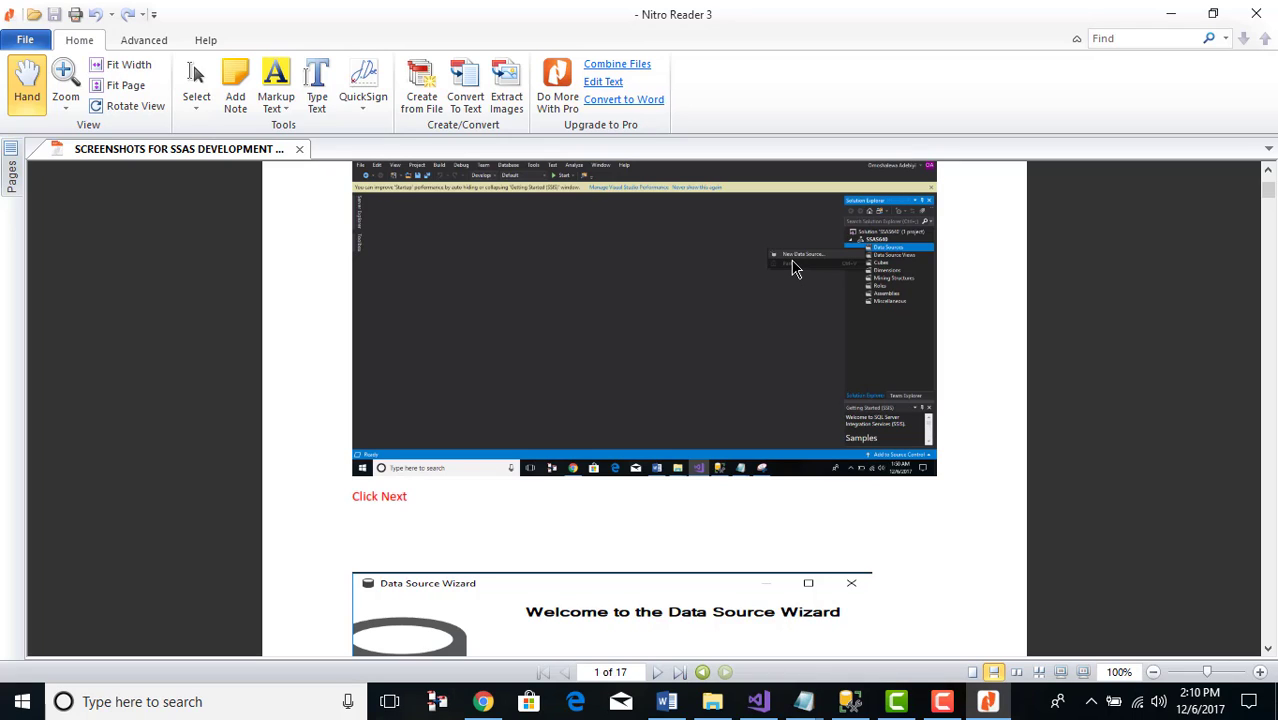
scroll(752, 507, down, 4)
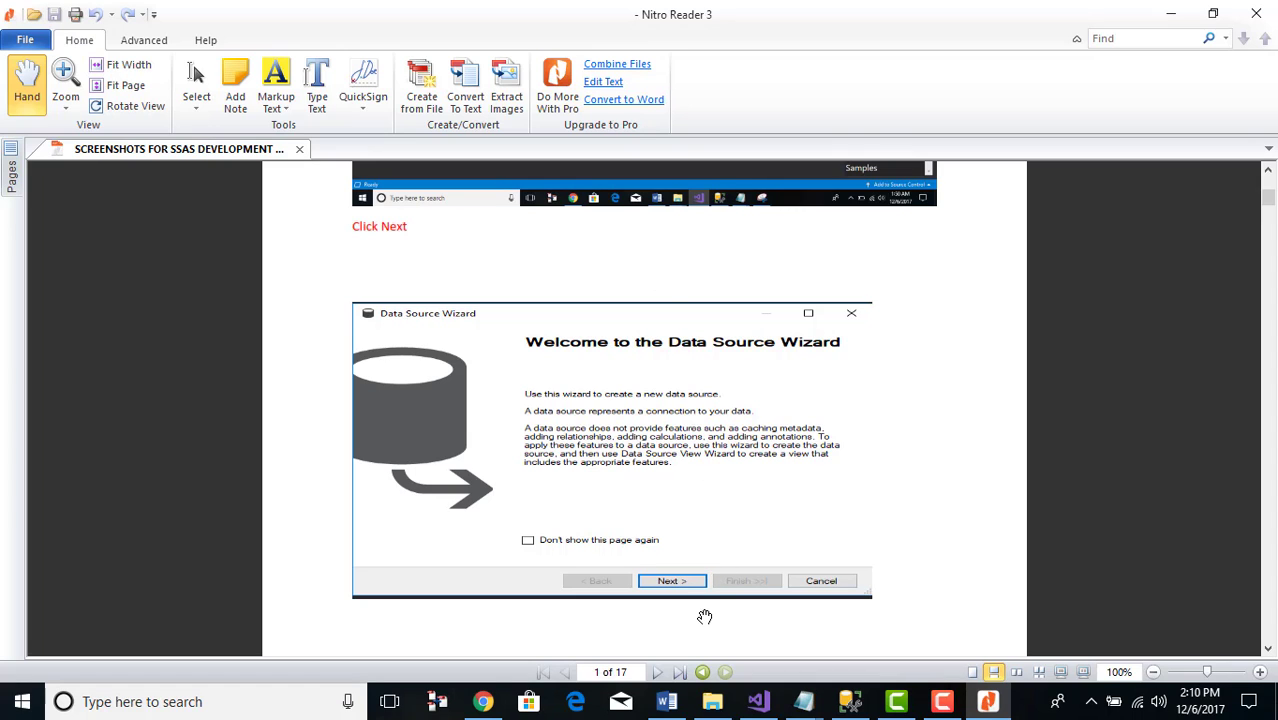
scroll(699, 579, down, 2)
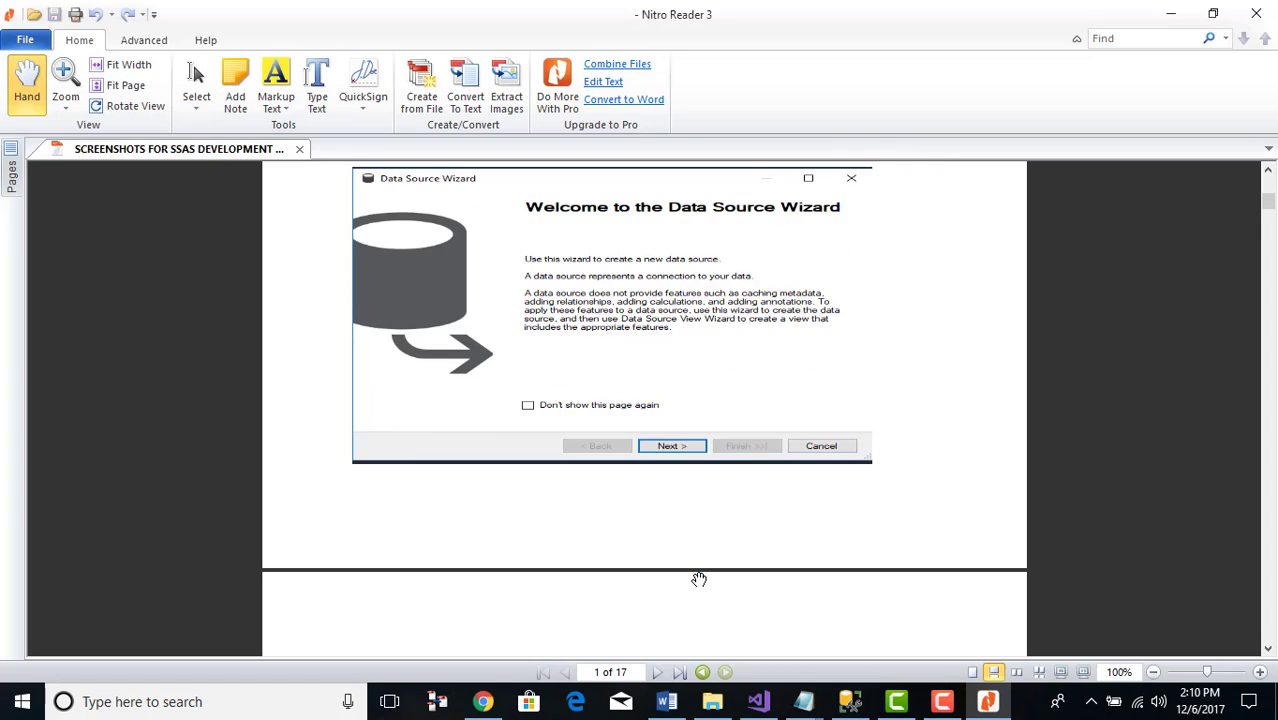
Review the guide's Data Source Wizard screenshots covering the data connection, connection test, impersonation information and data source name
scroll(699, 579, down, 5)
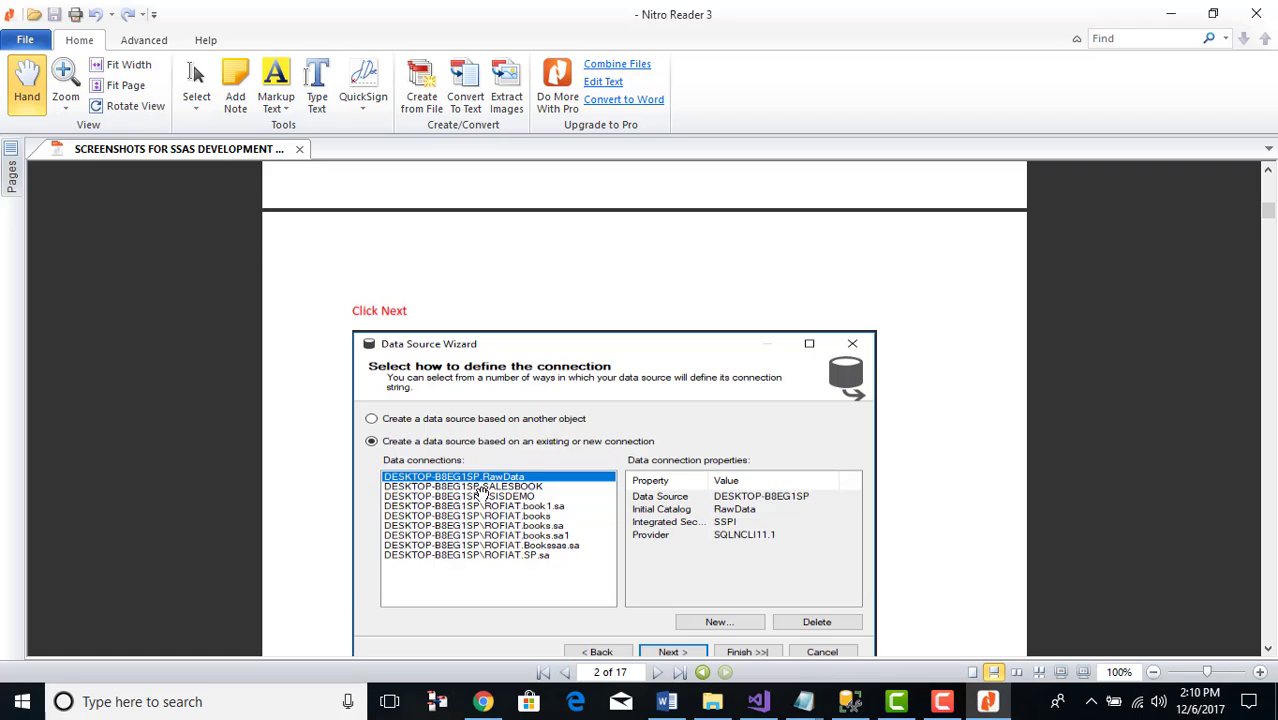
scroll(481, 494, down, 3)
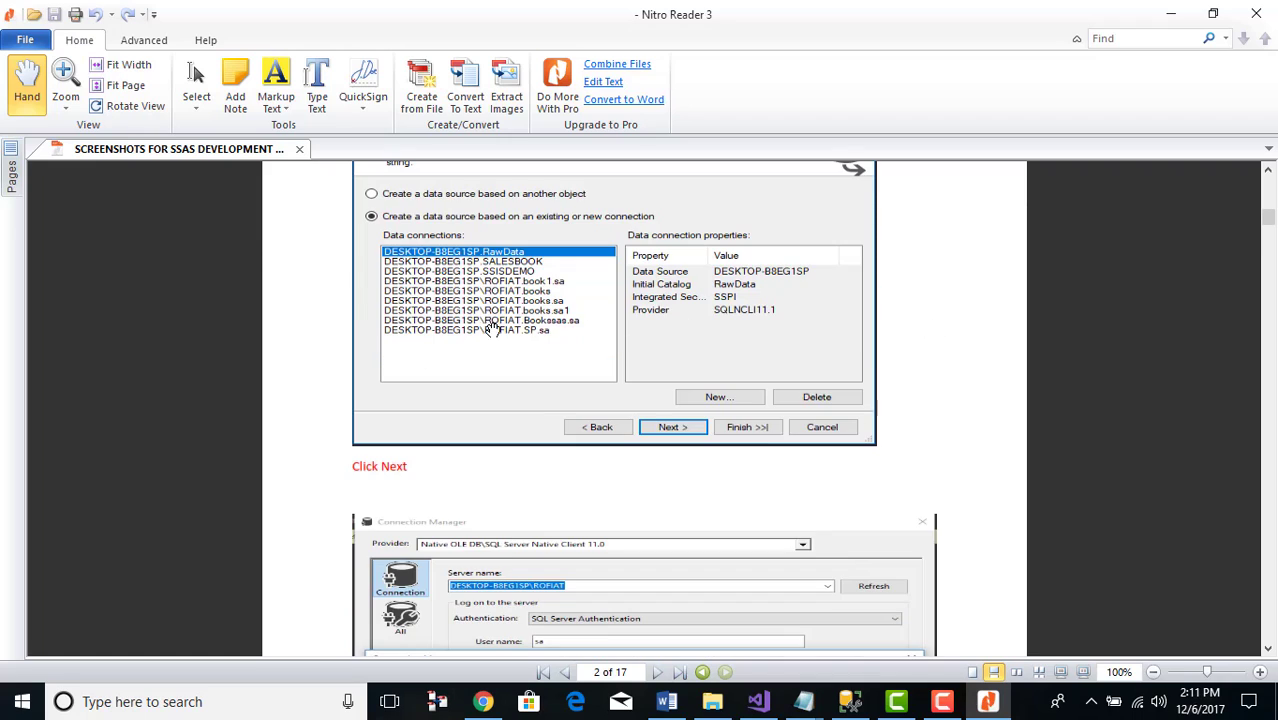
scroll(600, 547, down, 1)
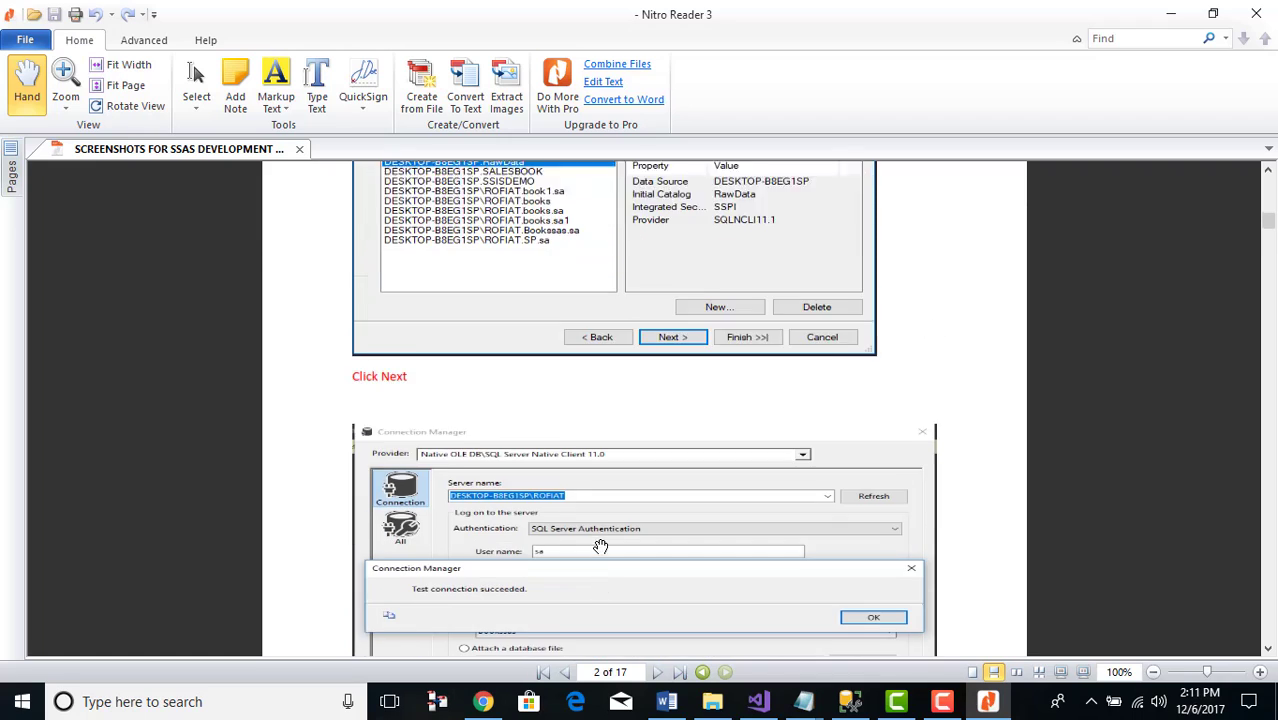
scroll(600, 547, down, 1)
scroll(598, 545, up, 2)
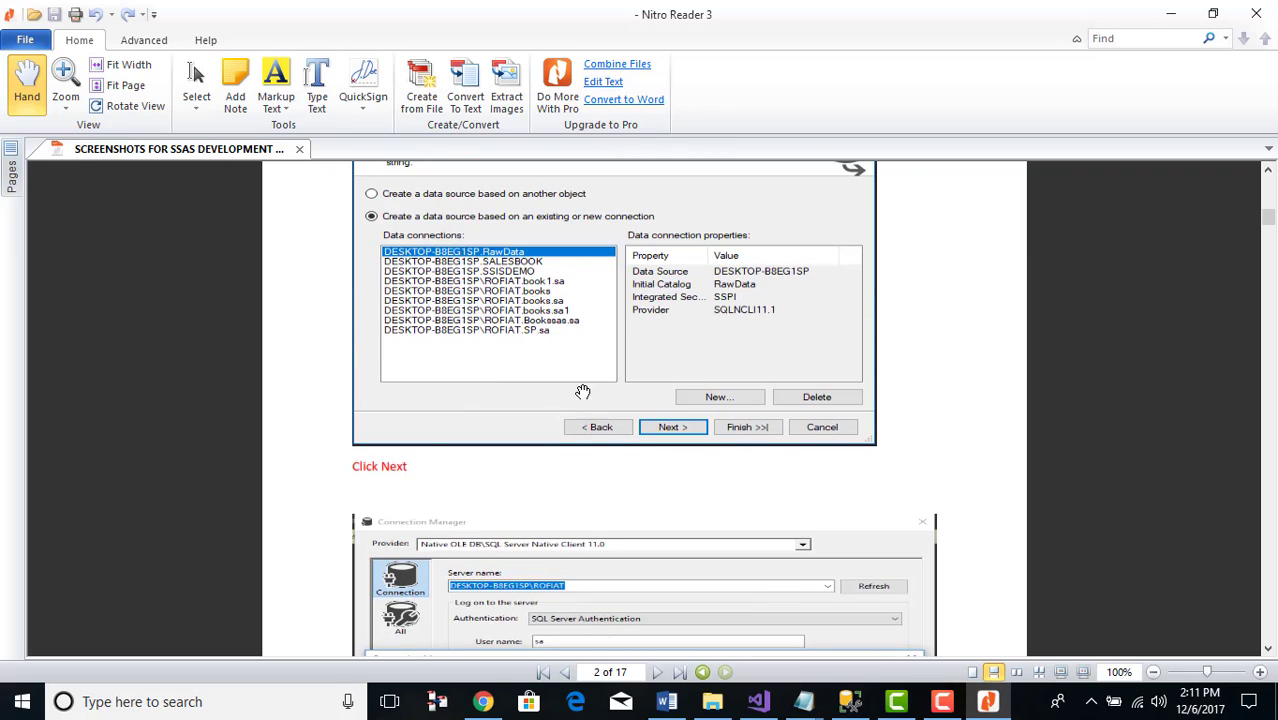
scroll(716, 398, down, 2)
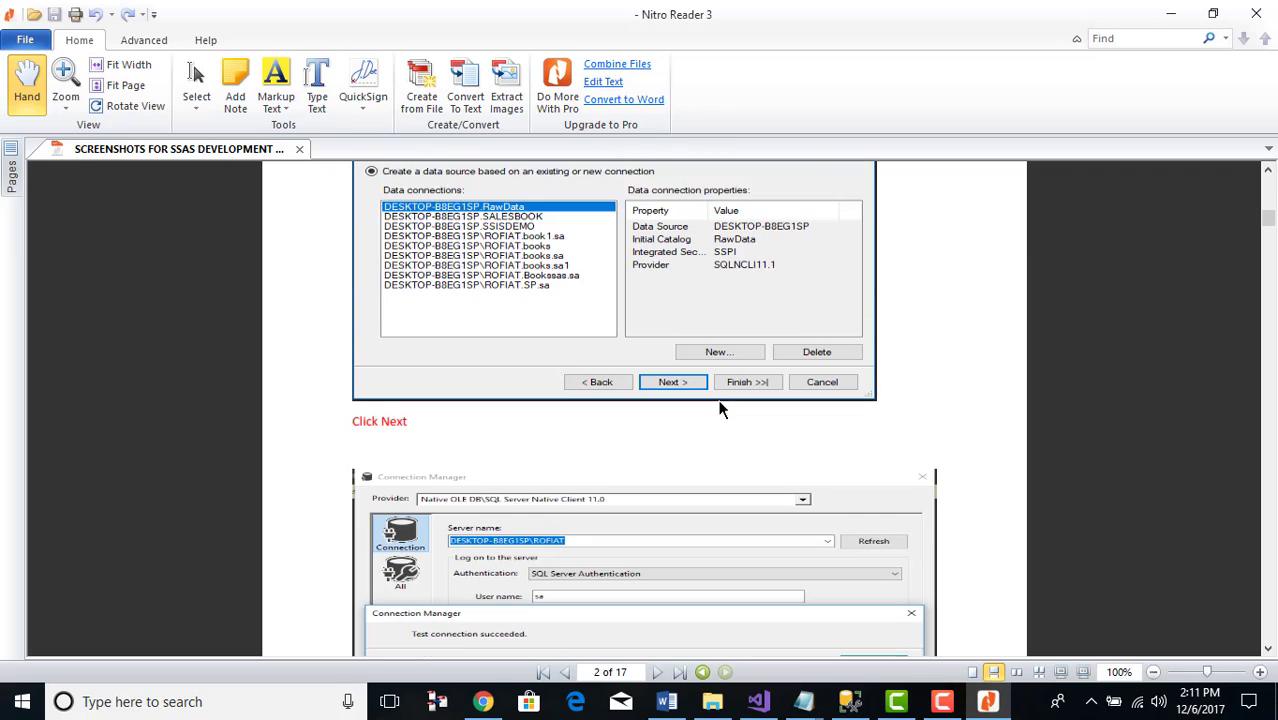
scroll(702, 288, down, 4)
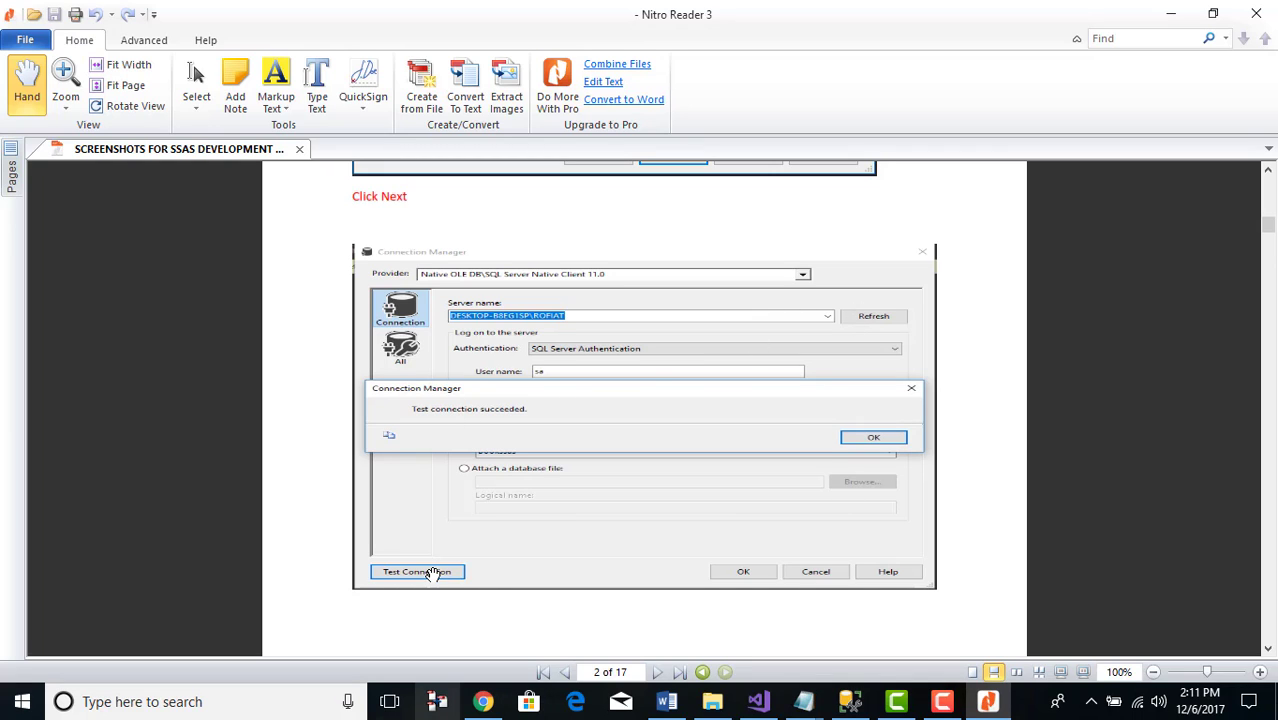
scroll(432, 575, down, 6)
scroll(434, 583, down, 5)
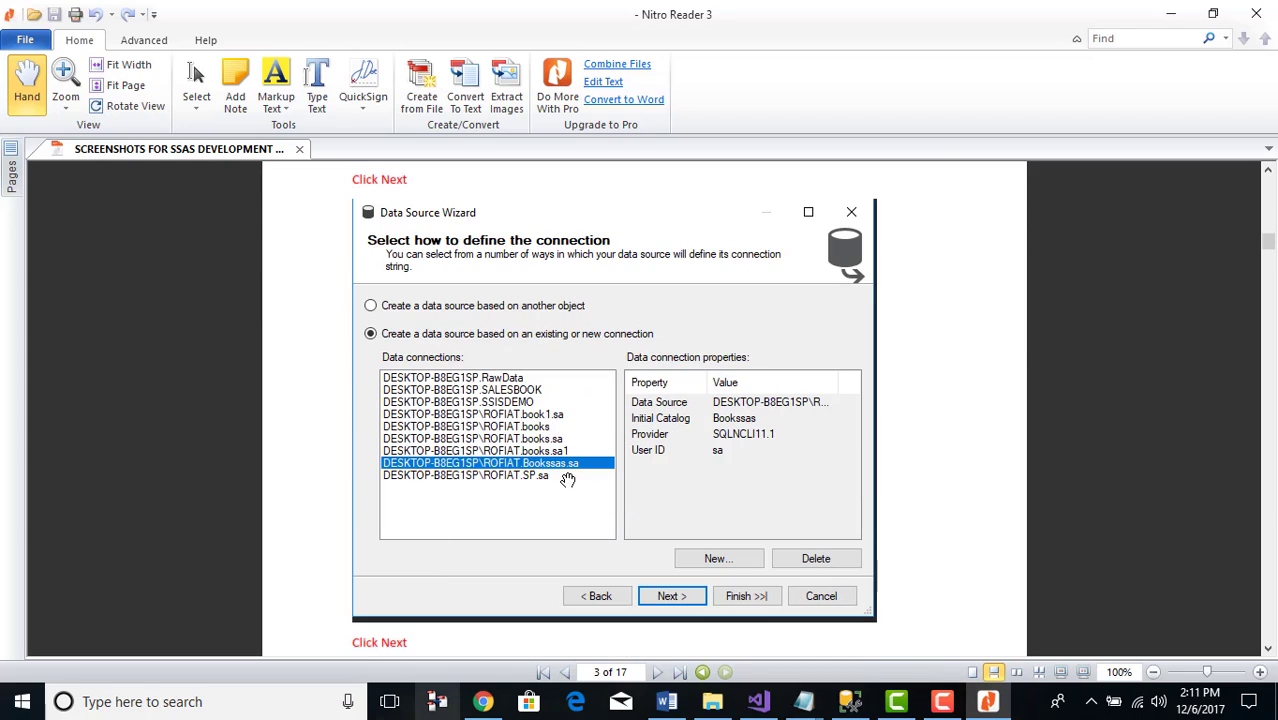
scroll(567, 479, down, 8)
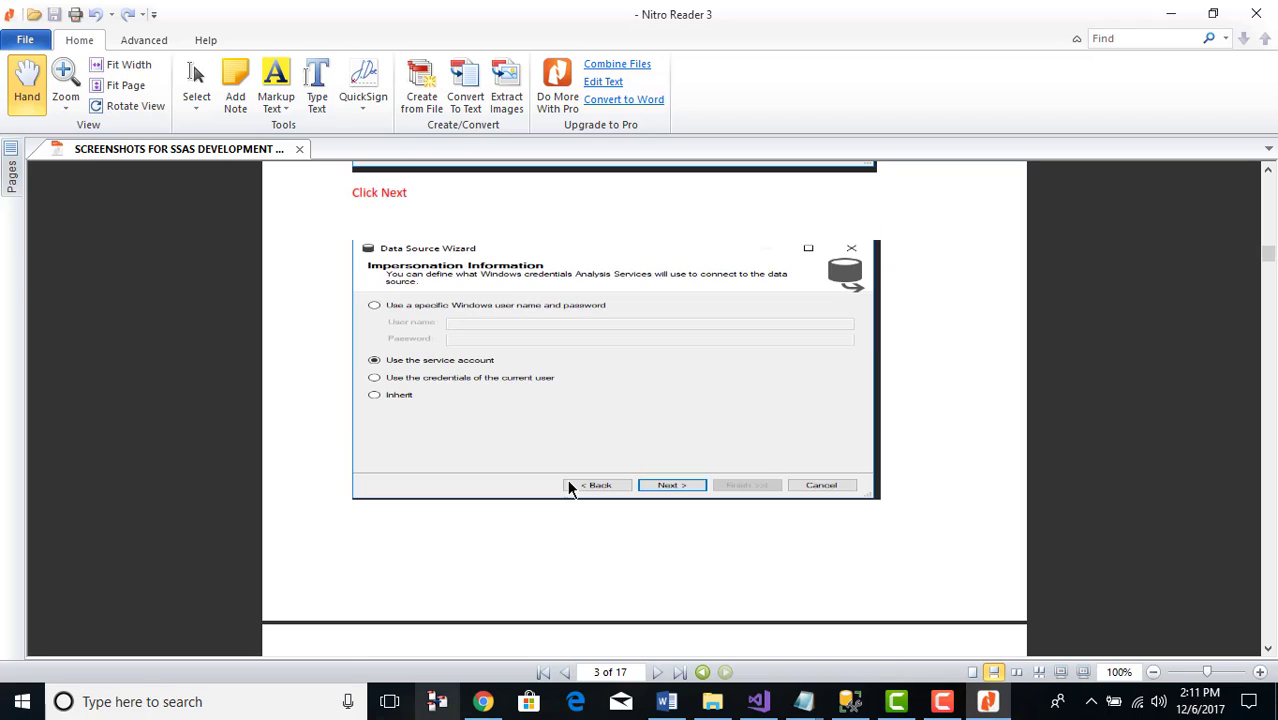
scroll(567, 479, down, 10)
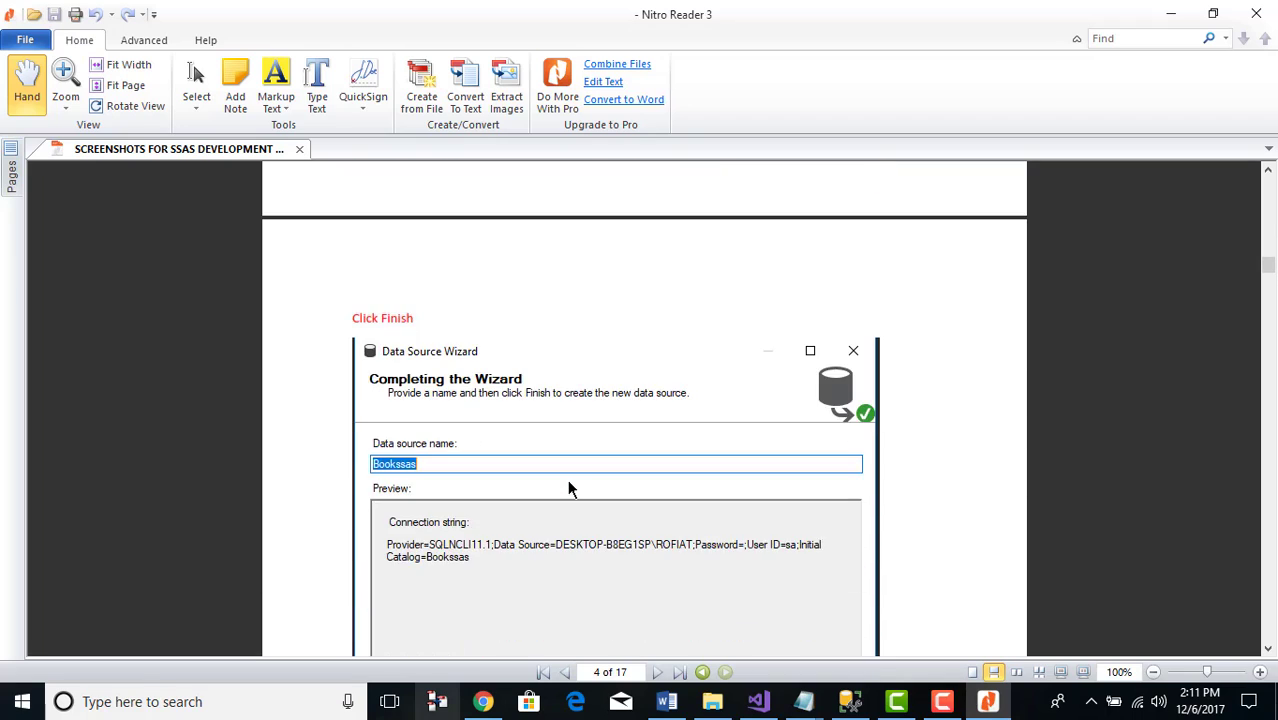
Review the guide's instructions for creating a data source view, from selecting the data source and fact tables to naming the view
scroll(568, 488, down, 5)
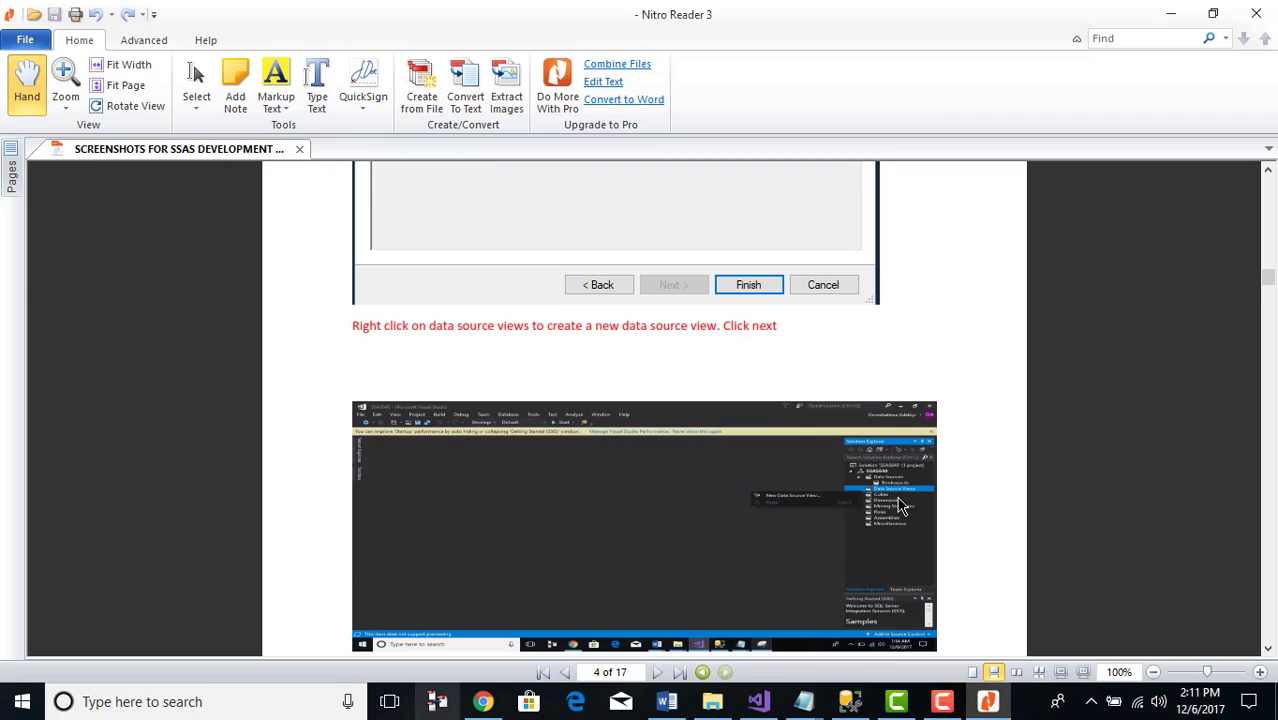
scroll(898, 497, down, 2)
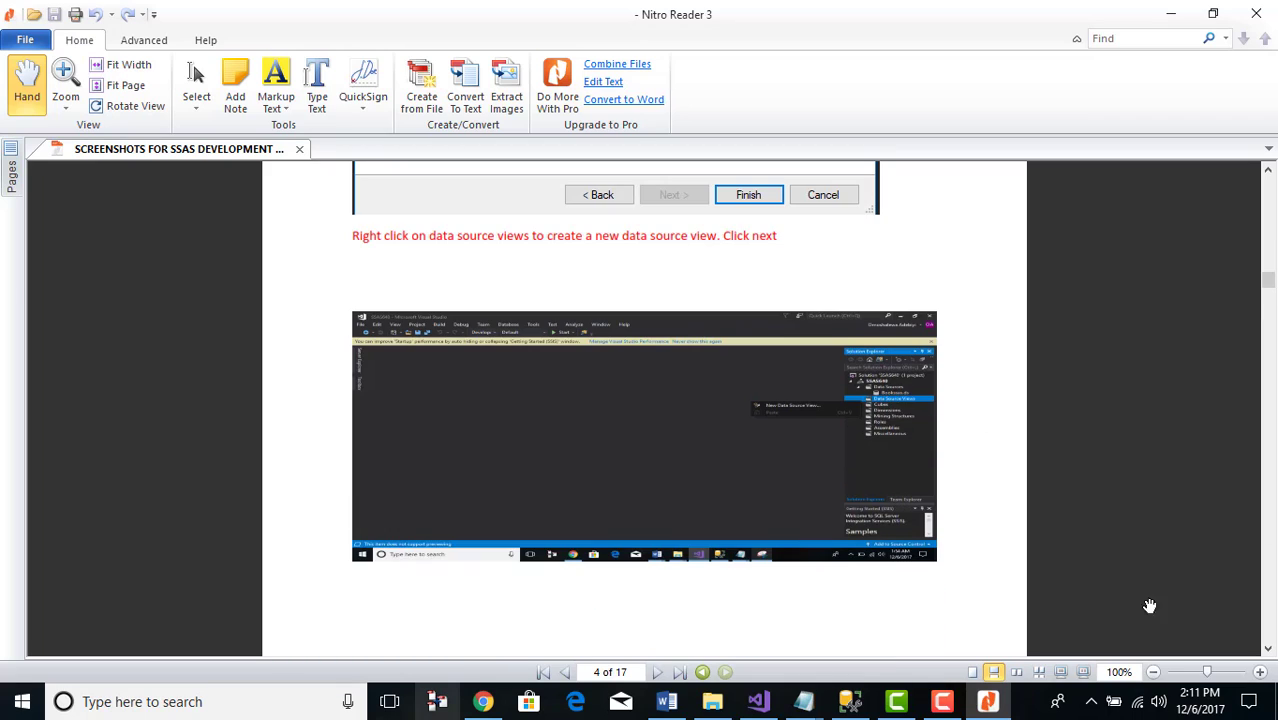
scroll(790, 415, down, 12)
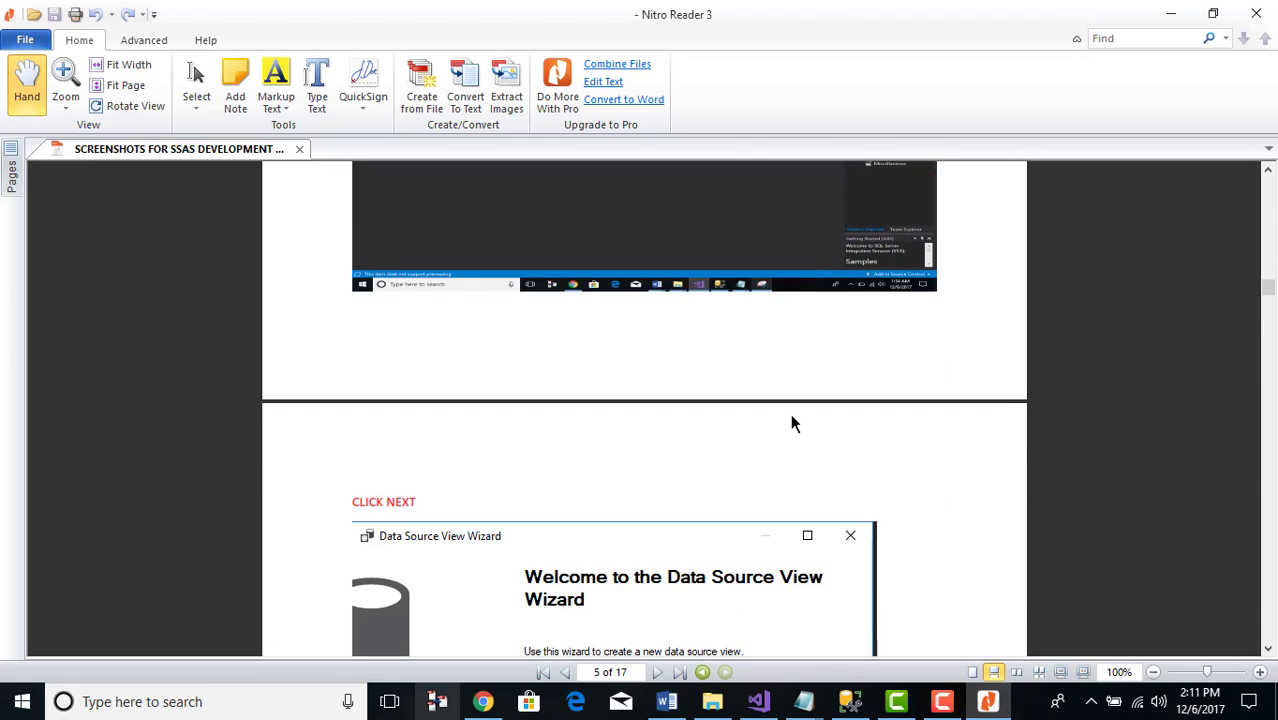
scroll(763, 428, down, 15)
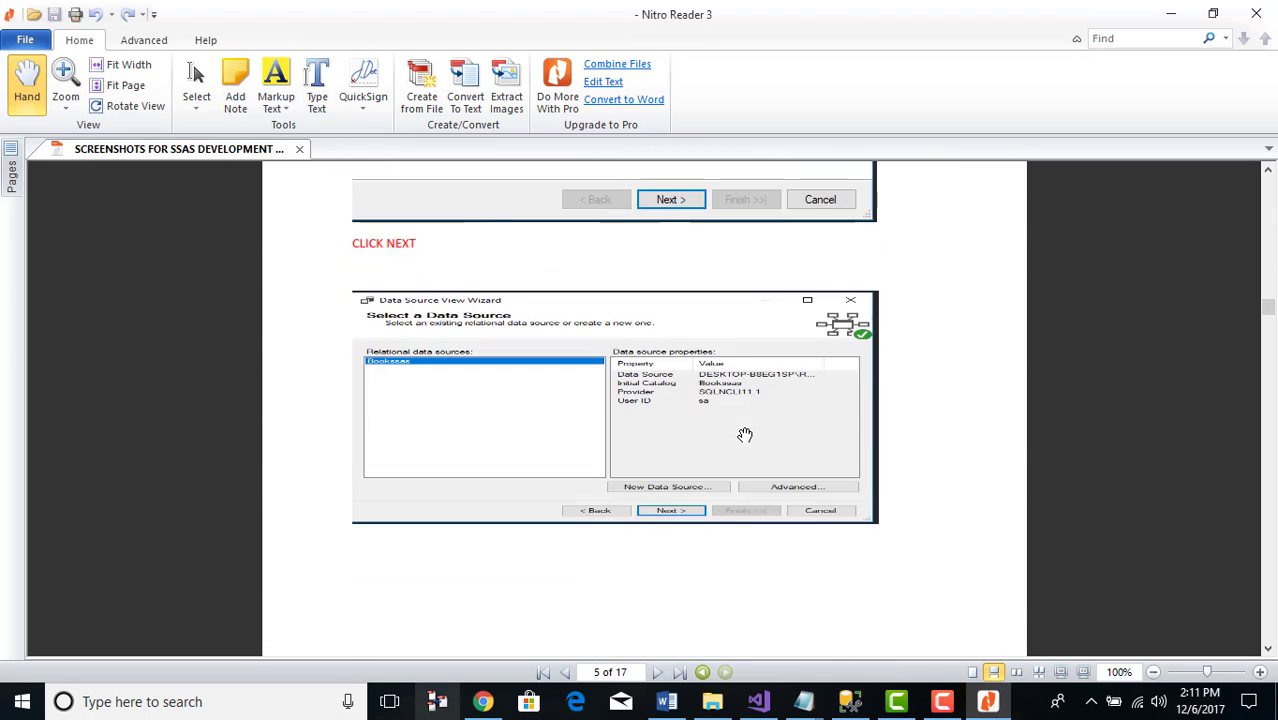
scroll(745, 434, down, 6)
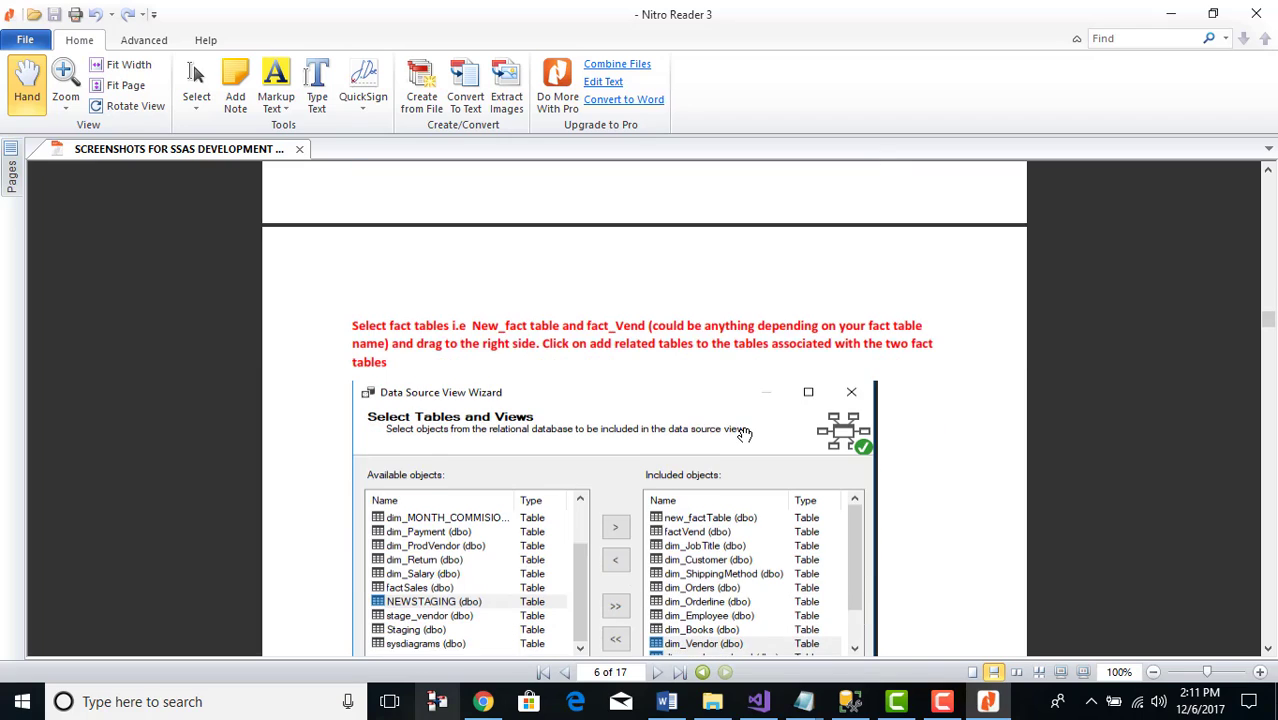
scroll(745, 434, up, 2)
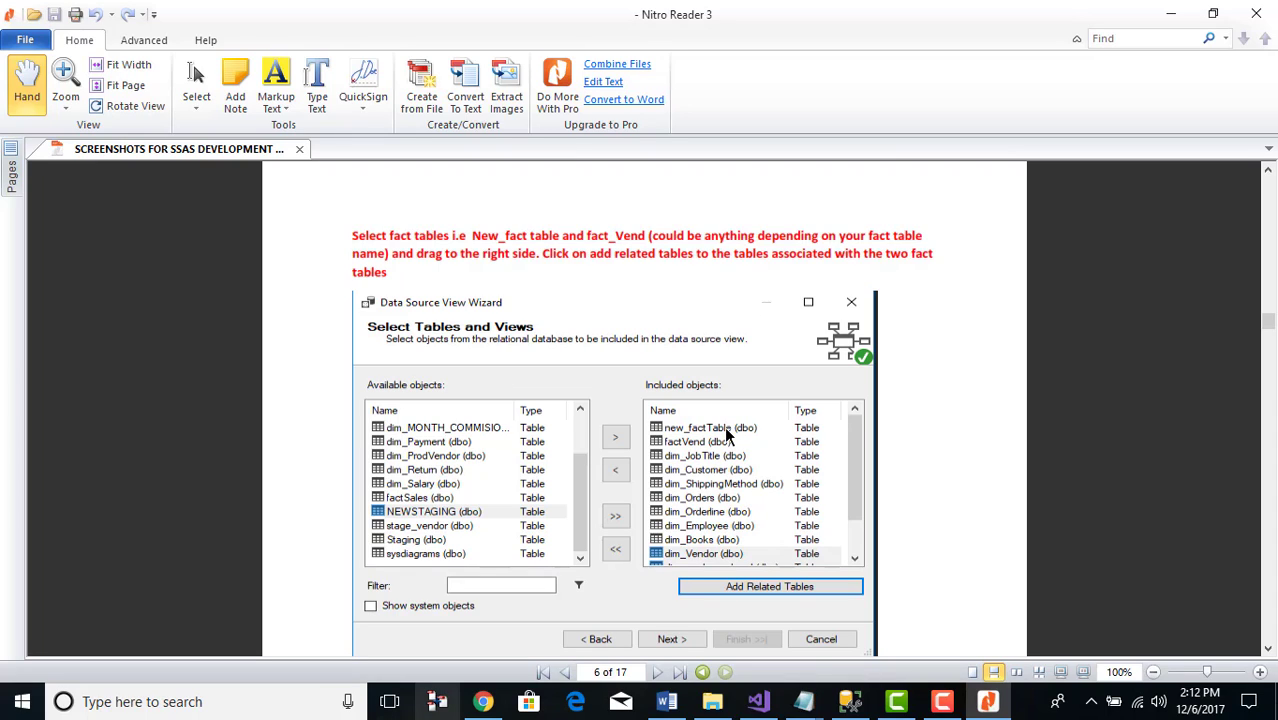
scroll(725, 495, down, 1)
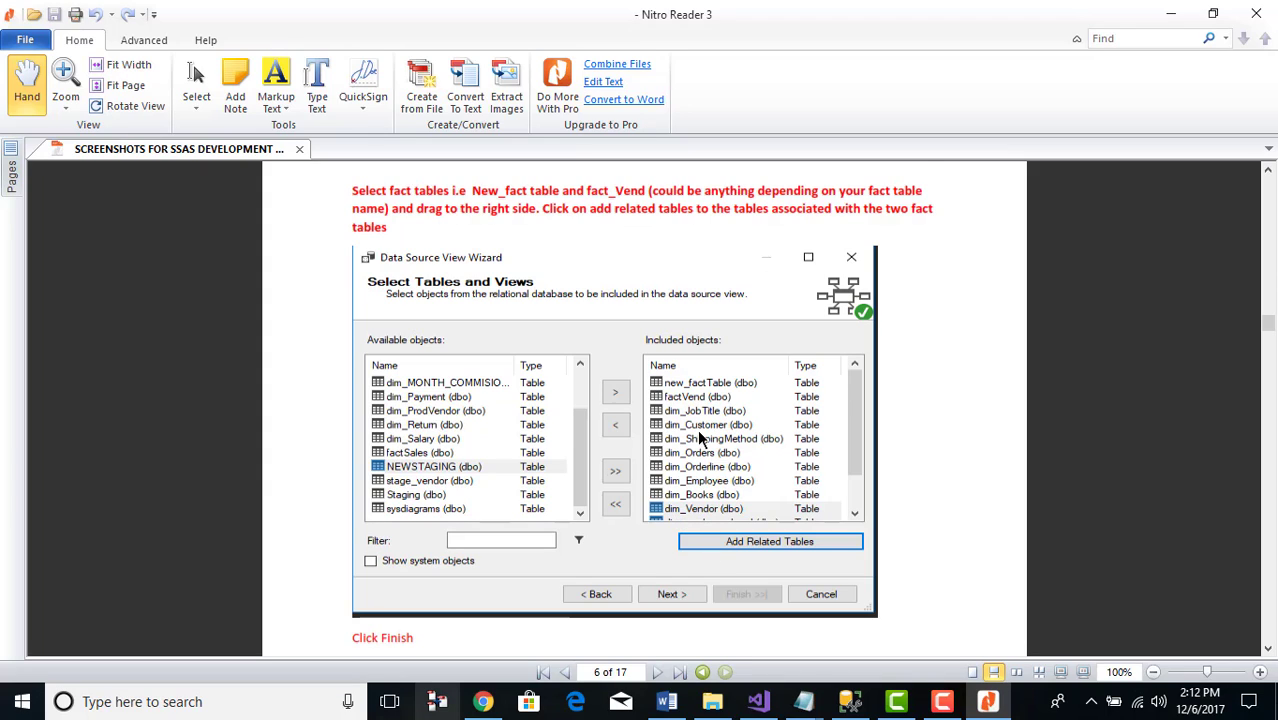
scroll(697, 437, down, 1)
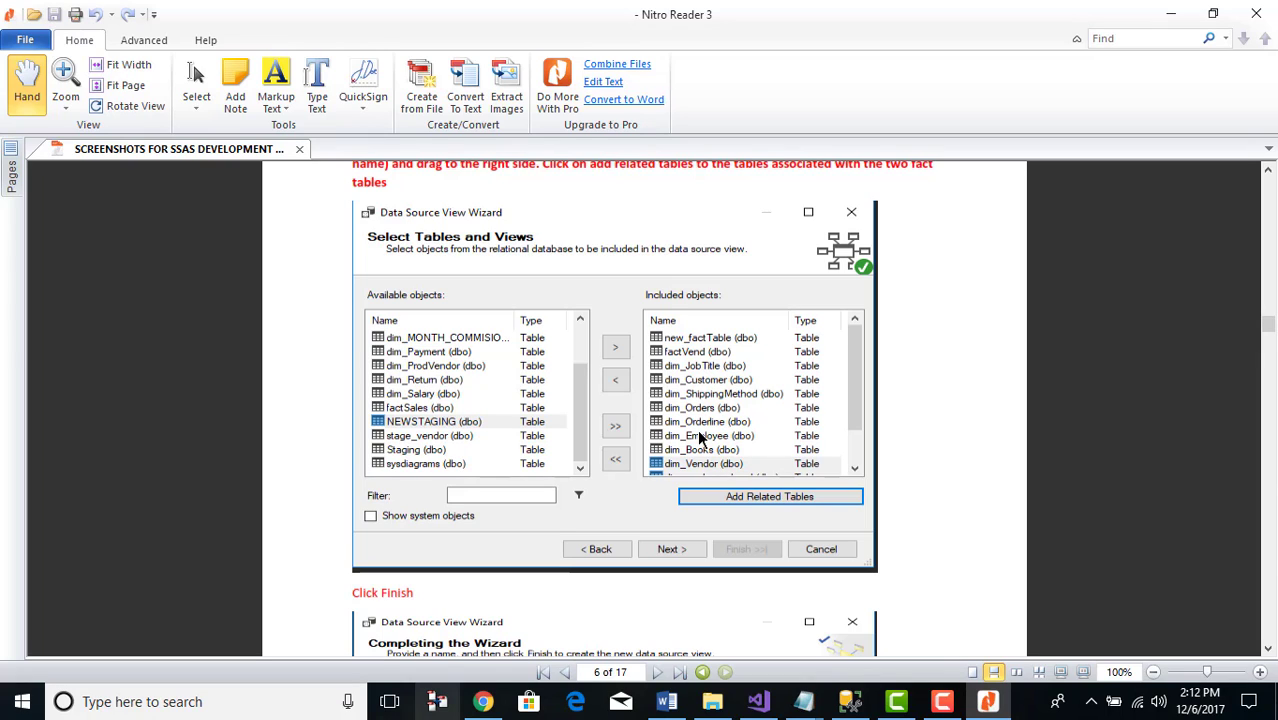
scroll(697, 436, down, 8)
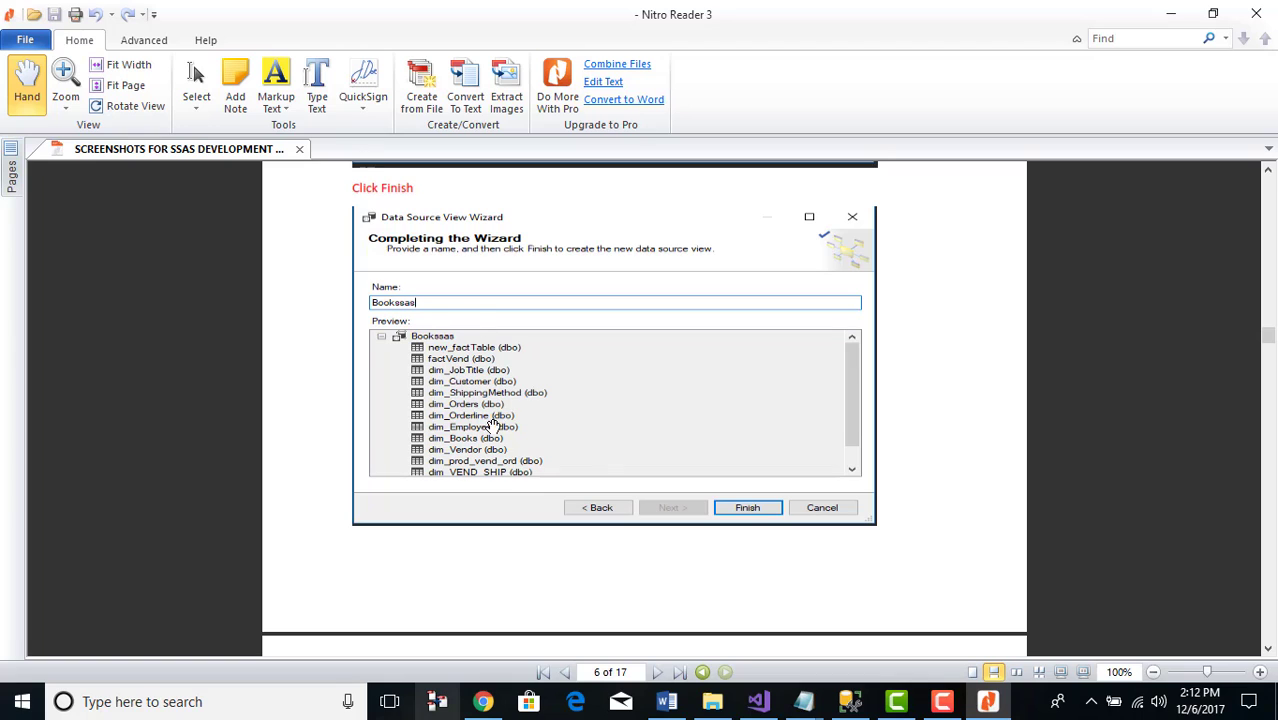
scroll(688, 420, up, 4)
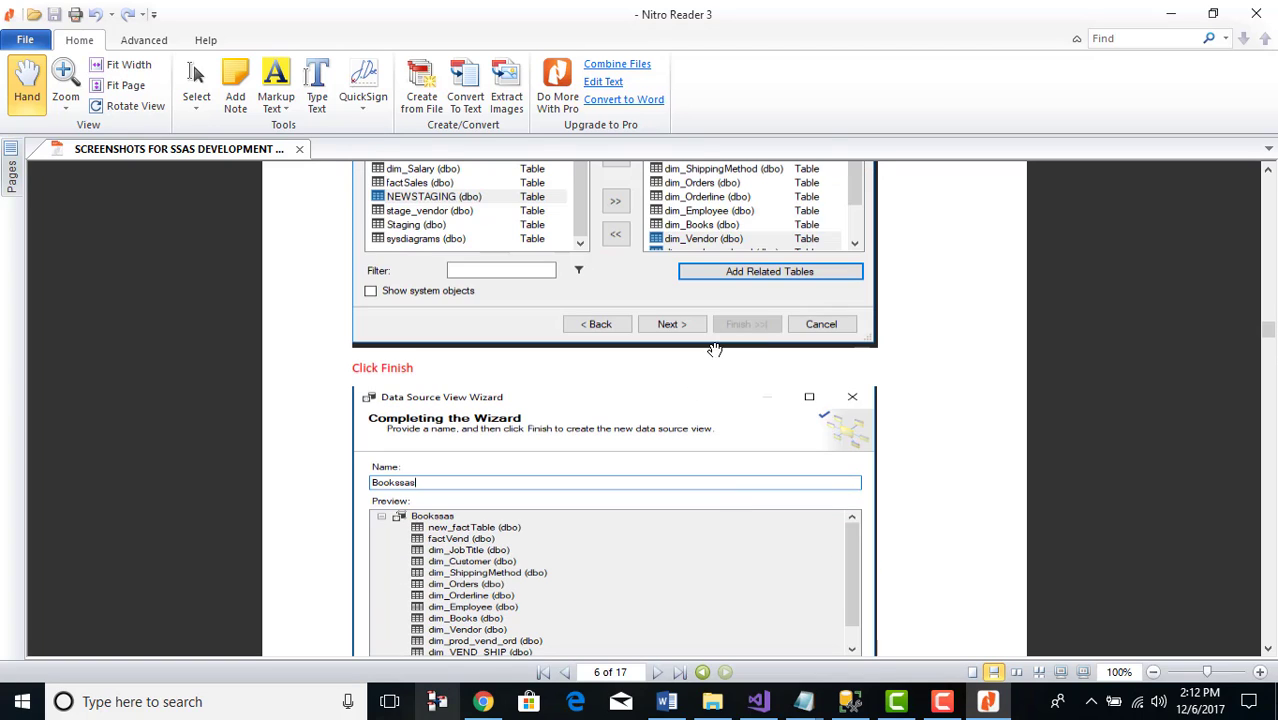
Examine the guide's data source view diagrams showing the two fact tables and their related dimension tables
scroll(708, 360, down, 5)
scroll(718, 470, down, 10)
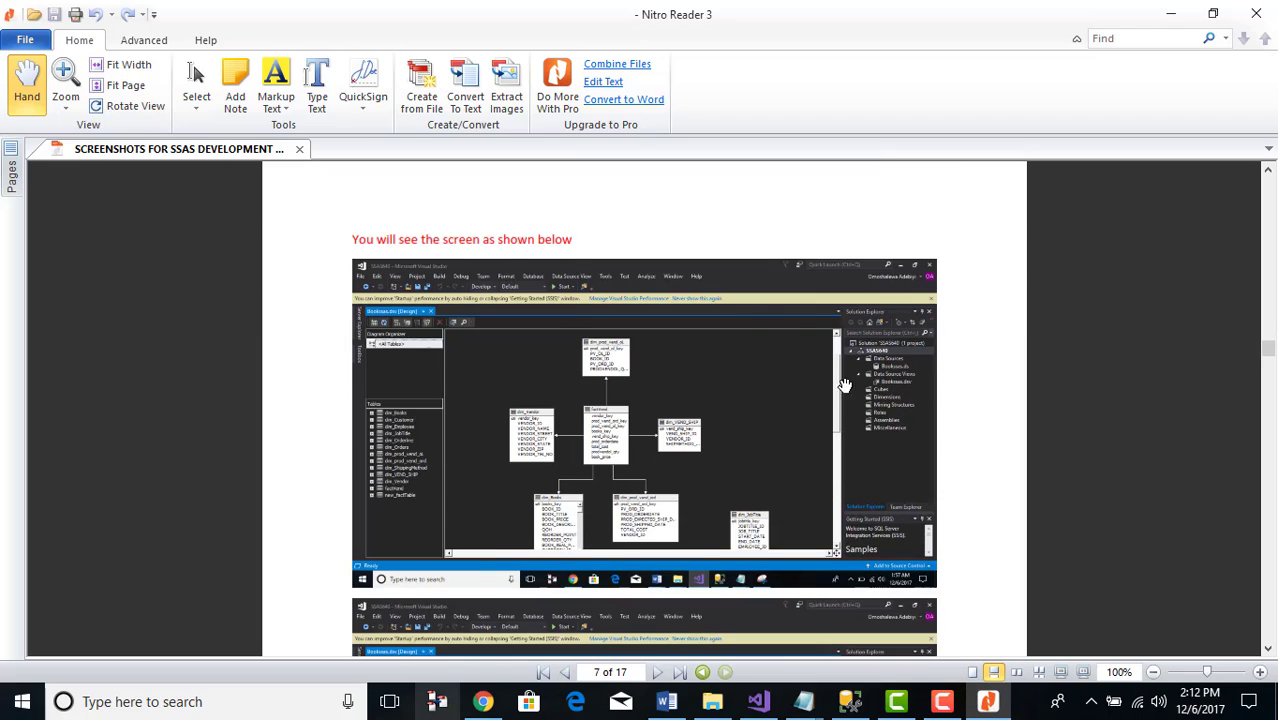
scroll(630, 547, down, 5)
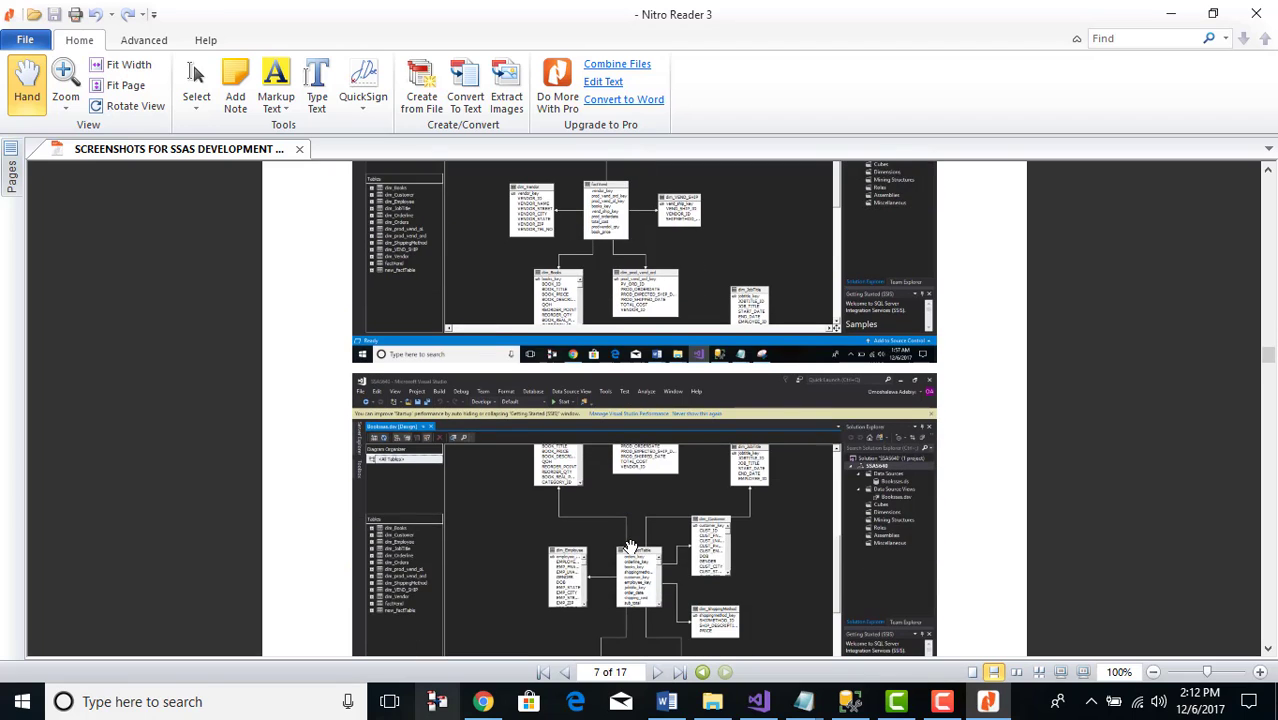
scroll(630, 547, down, 3)
scroll(619, 331, down, 7)
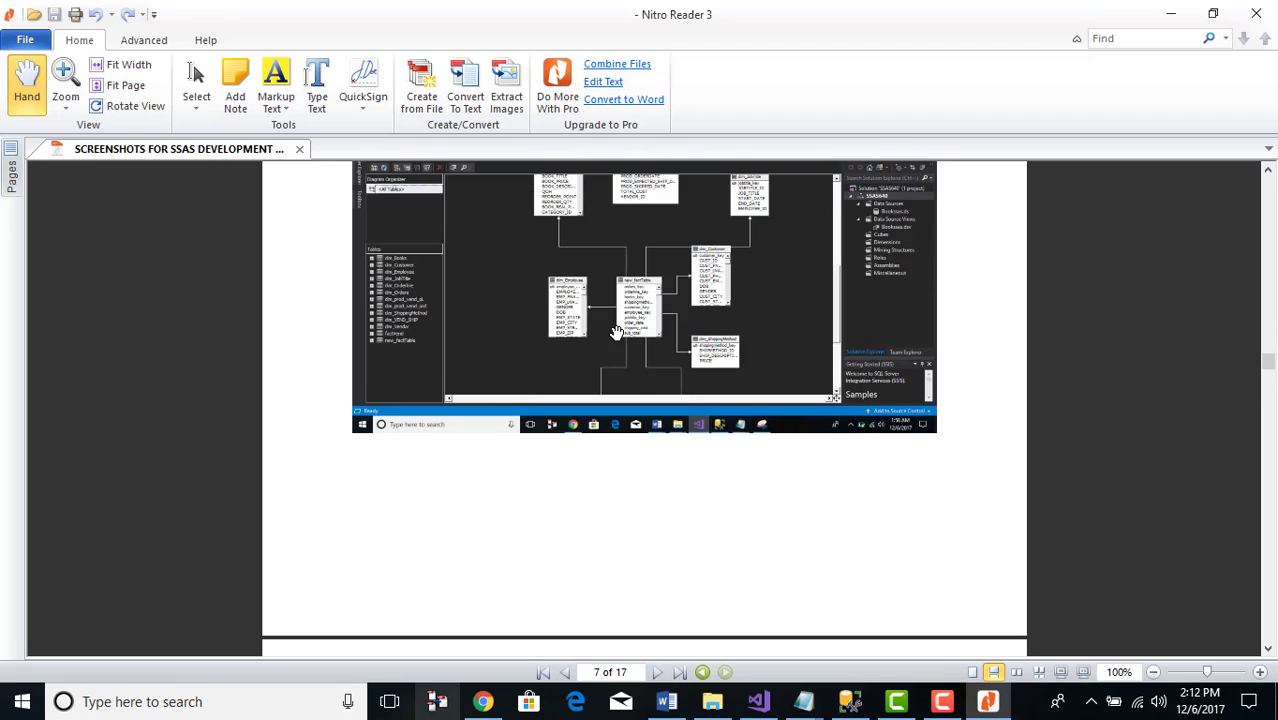
Read the guide's instructions for creating a new cube, from starting the Cube Wizard to selecting the creation method
scroll(616, 332, down, 13)
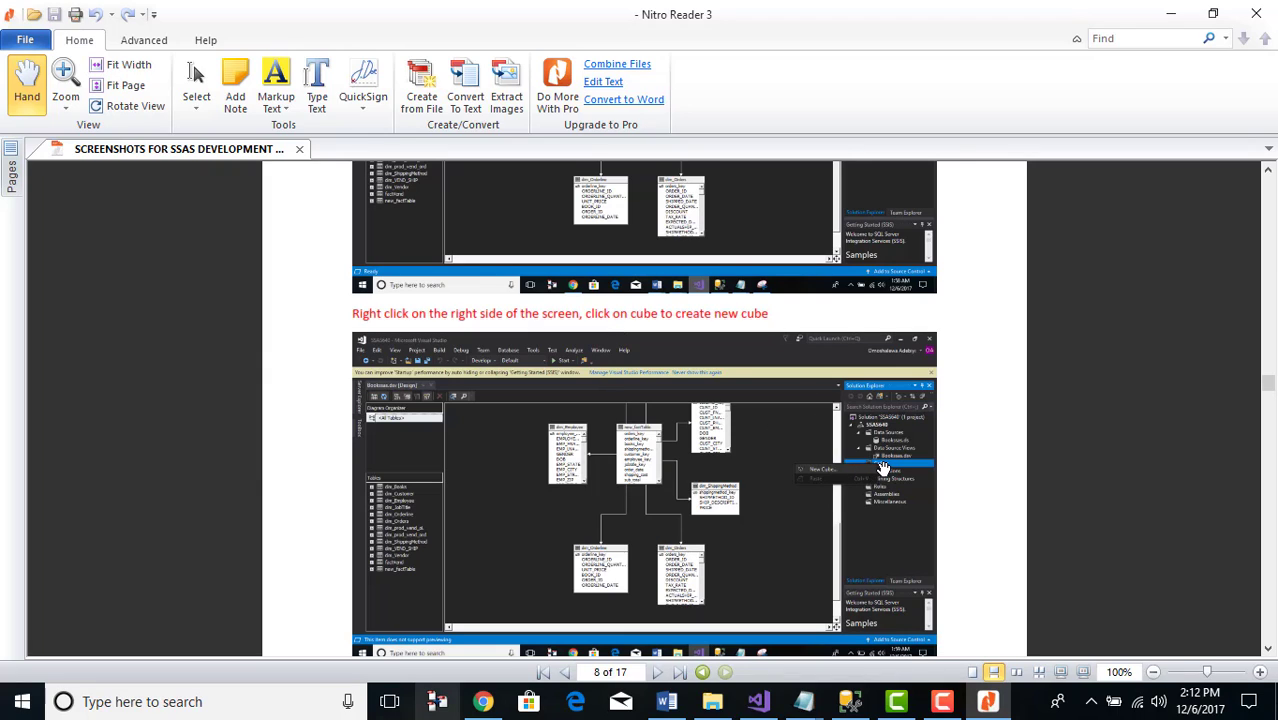
scroll(826, 475, down, 5)
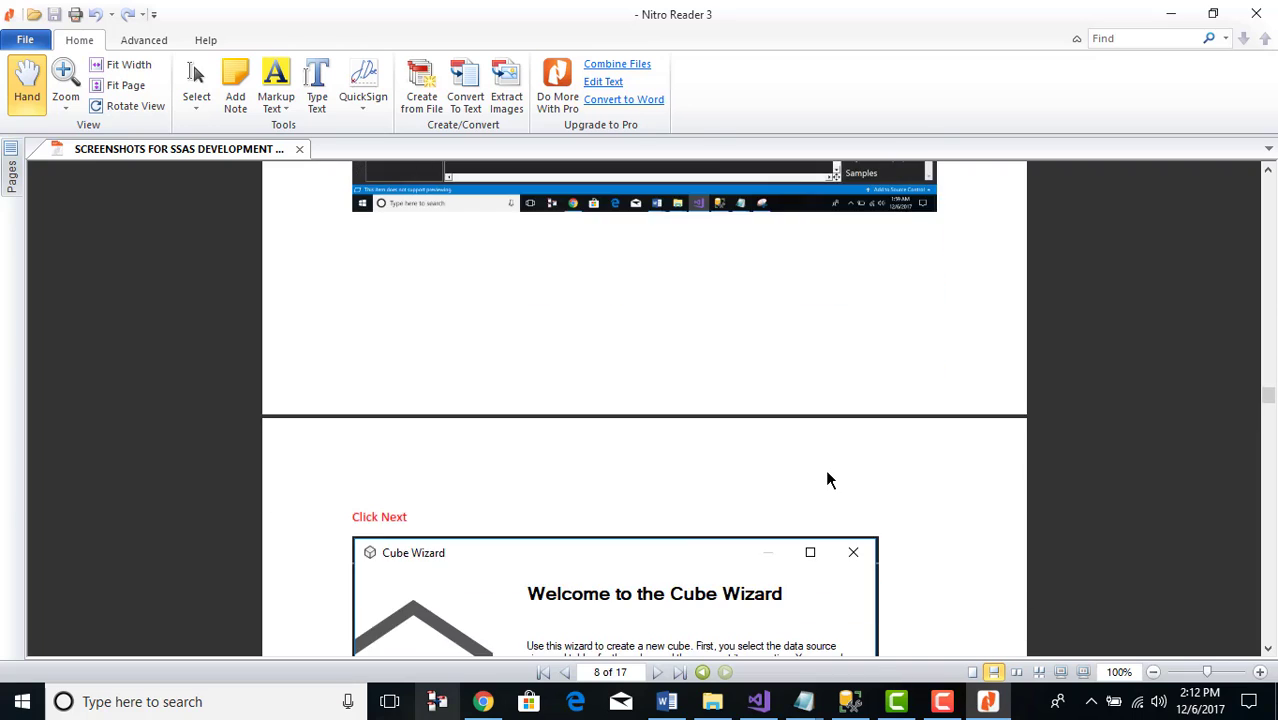
scroll(748, 594, down, 5)
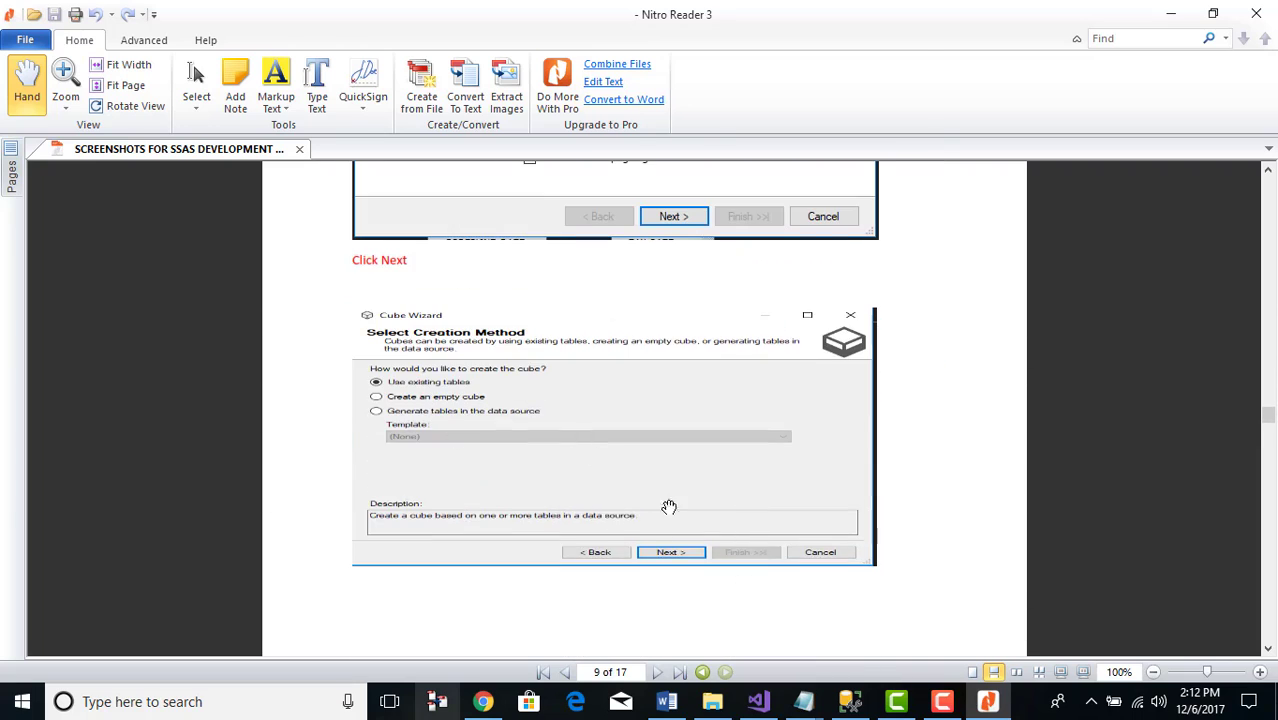
Review the guide's Cube Wizard screenshots covering measure group tables, measures, new dimensions and the cube name
scroll(666, 555, down, 3)
scroll(667, 556, down, 5)
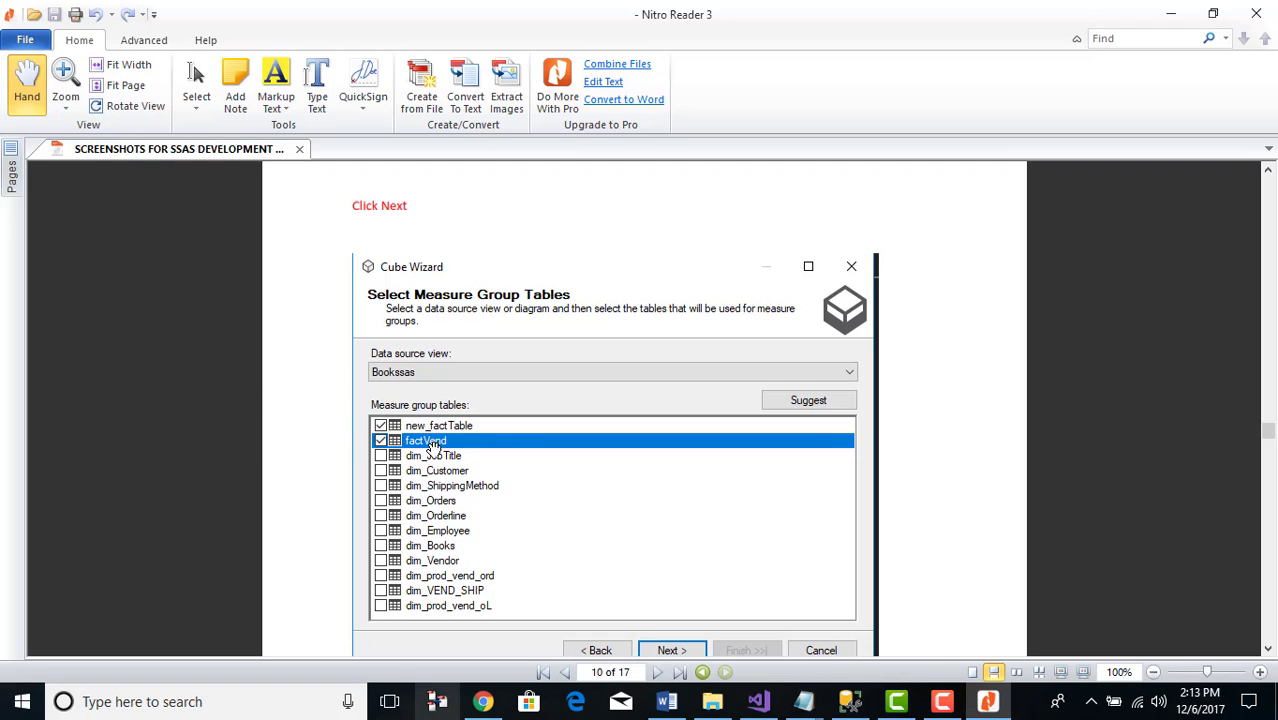
scroll(603, 520, down, 5)
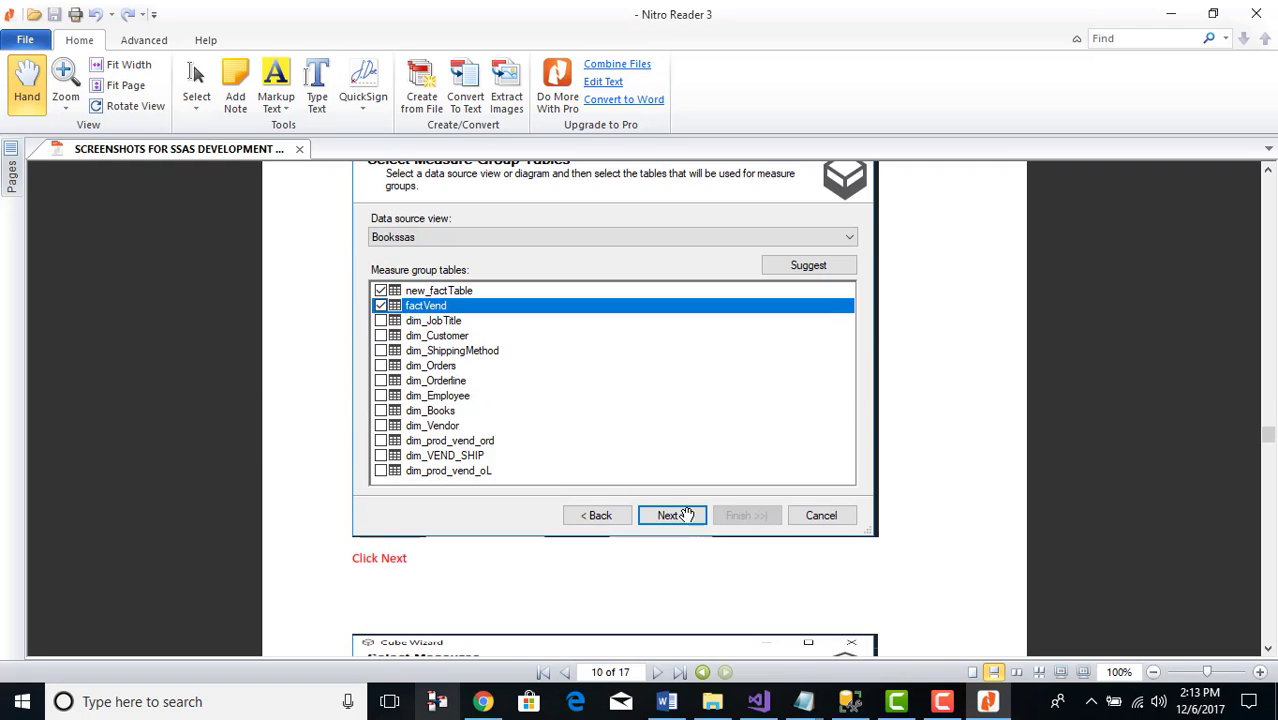
scroll(684, 518, down, 3)
scroll(625, 542, down, 12)
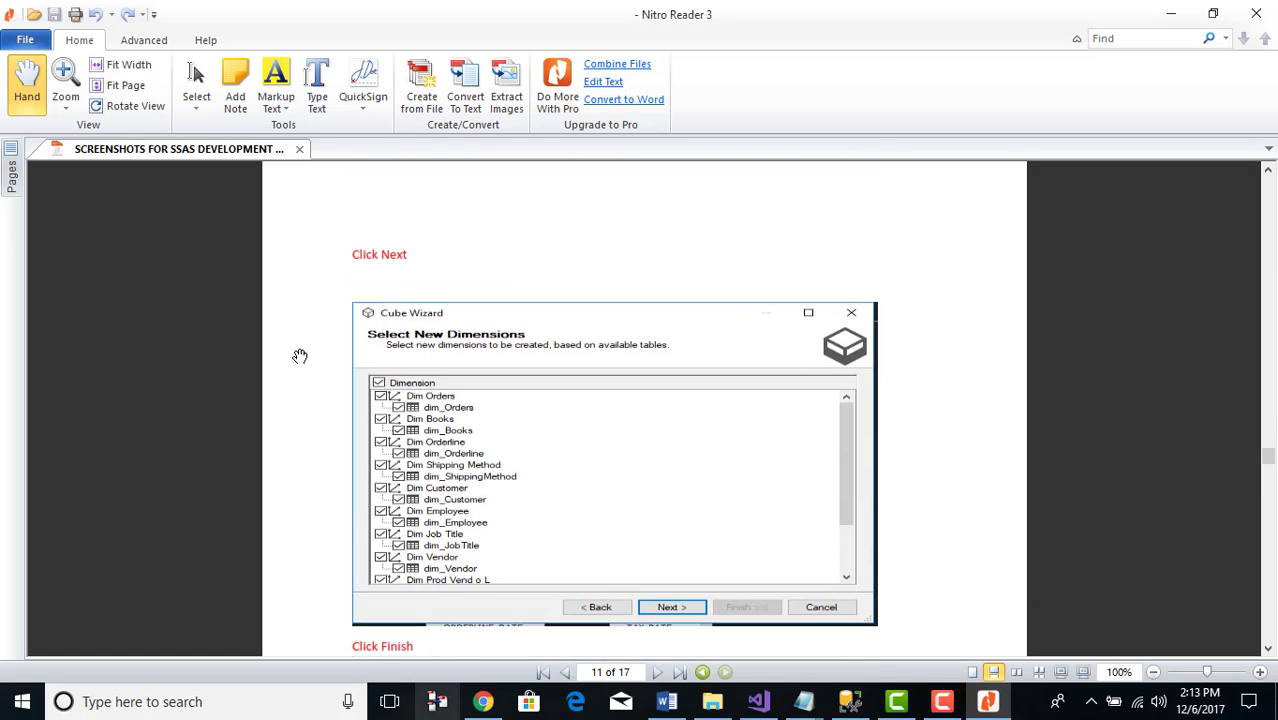
scroll(415, 384, down, 7)
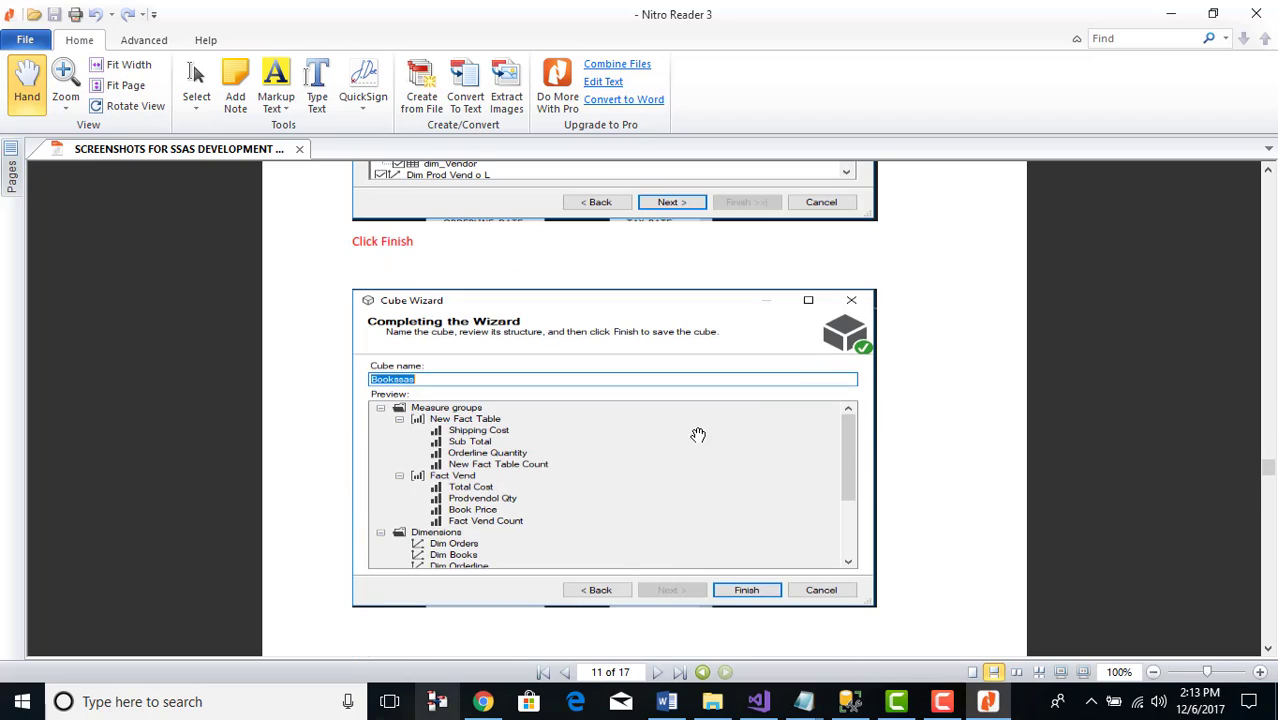
Examine the guide's cube structure diagram with the fact table and its related dimension tables on page 12
scroll(697, 434, down, 2)
scroll(748, 591, down, 10)
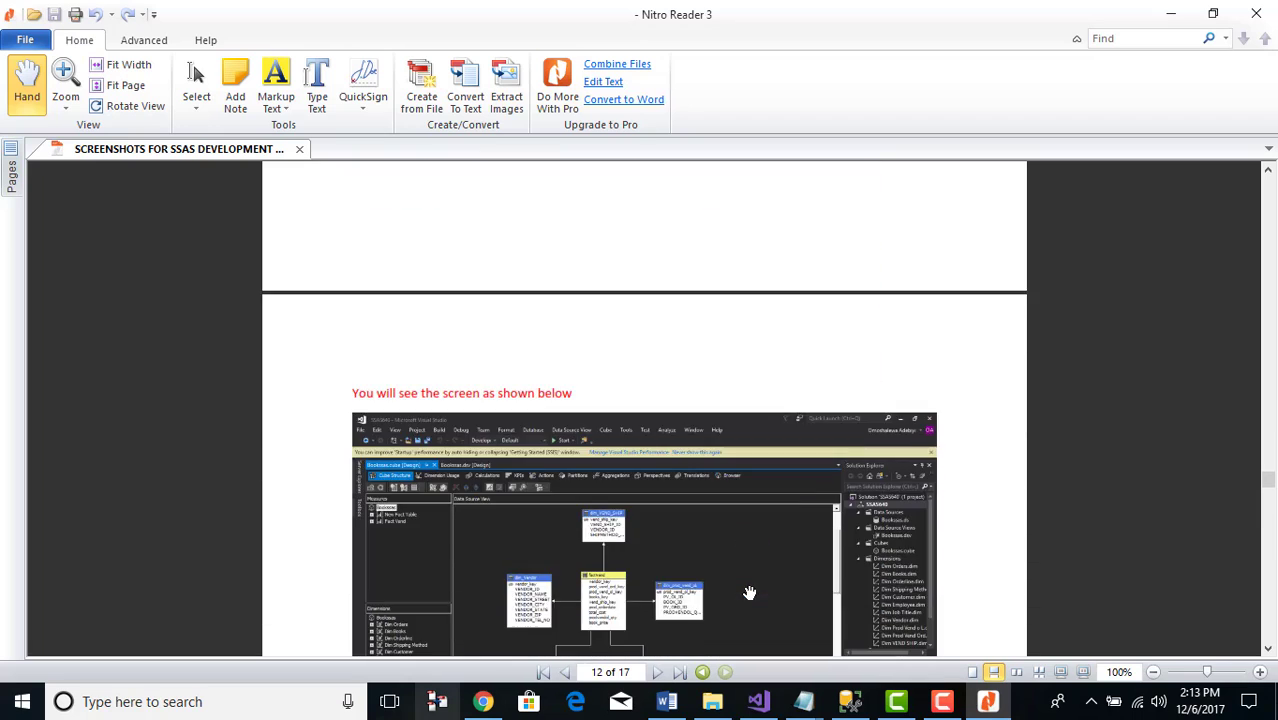
scroll(567, 470, down, 3)
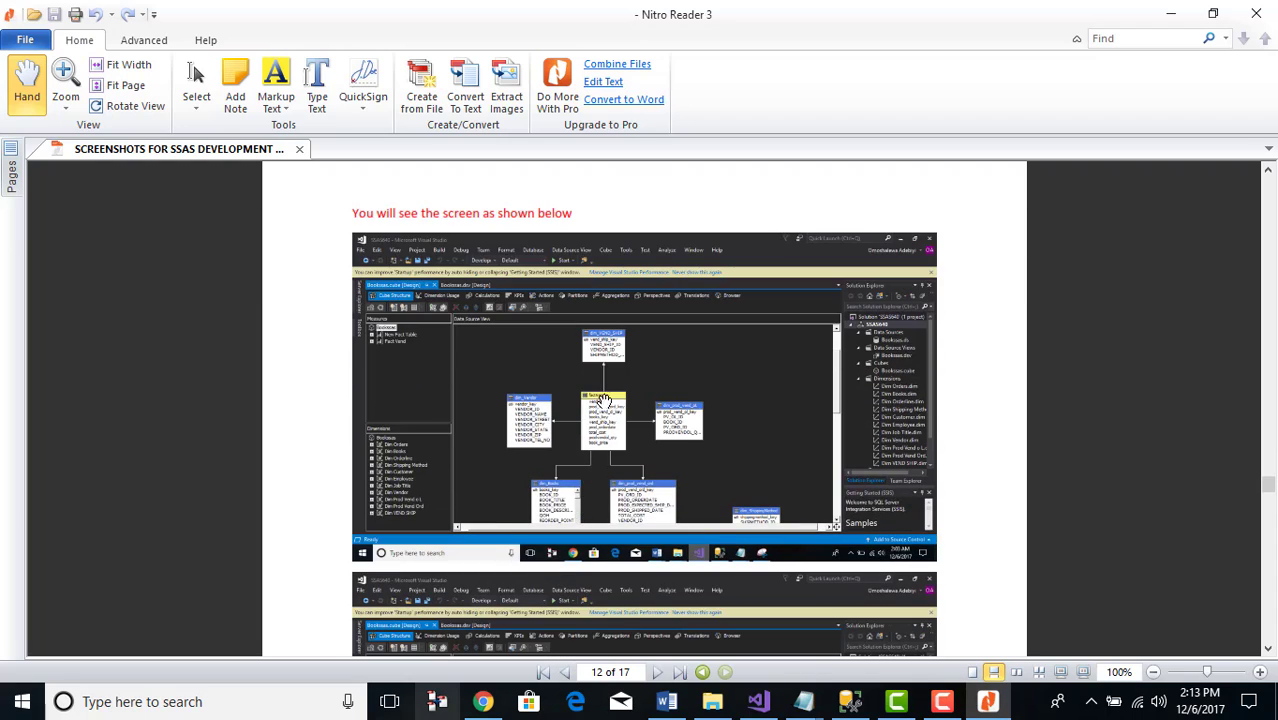